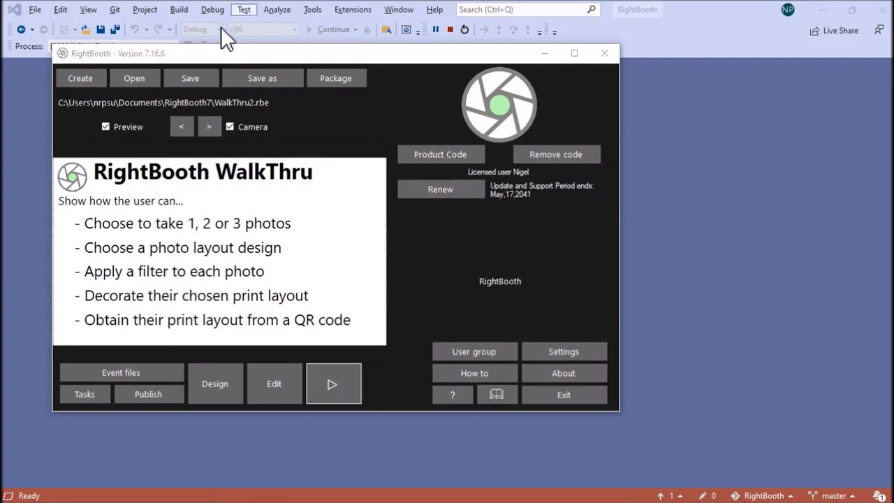
Start a new Photo capture event and keep the start screen title "Photo Capture Event" without a tickertape message or photo sequence
left_click(93, 82)
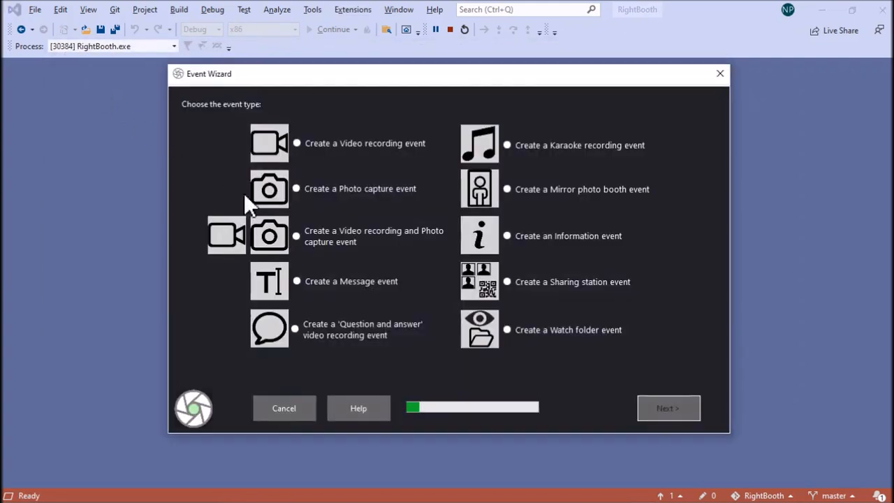
left_click(348, 192)
left_click(674, 413)
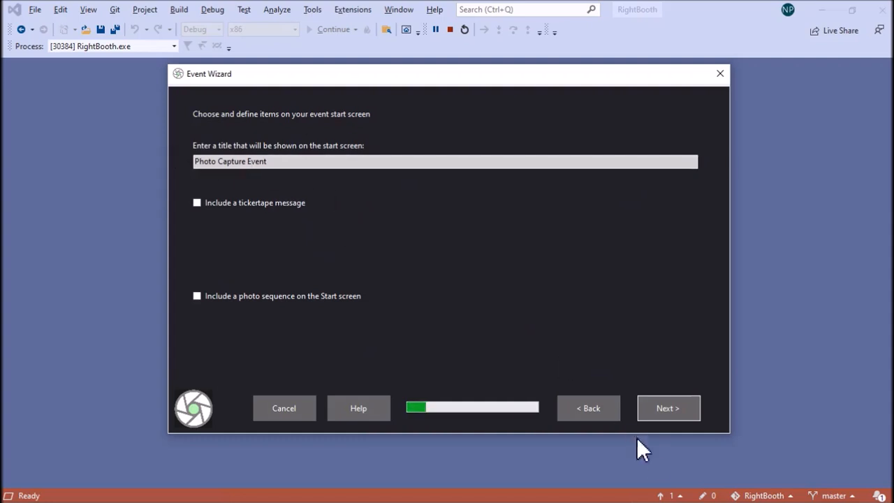
left_click(663, 412)
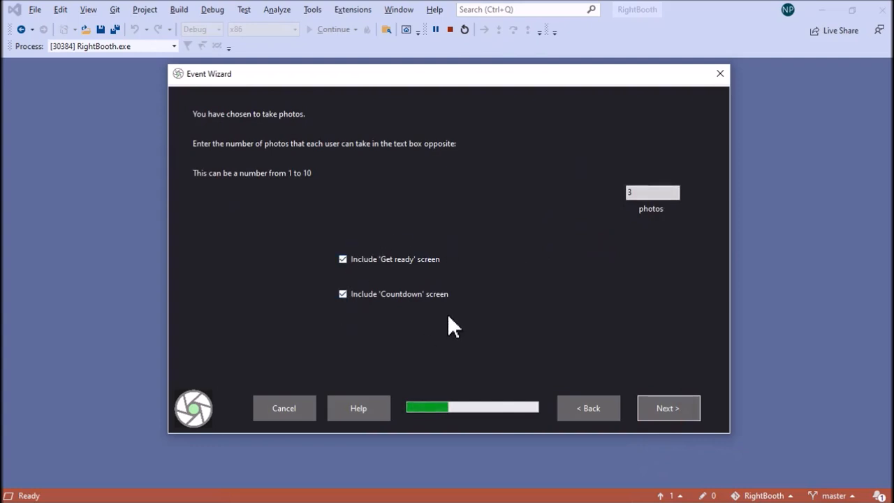
Exclude the Countdown screen from the three-photo event, and show each photo to the user with the choice to re-take it
left_click(345, 292)
left_click(670, 408)
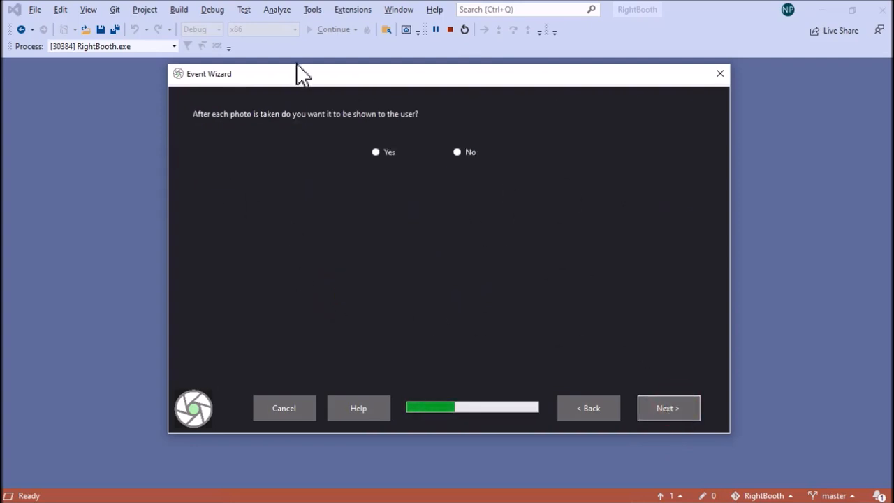
left_click(384, 149)
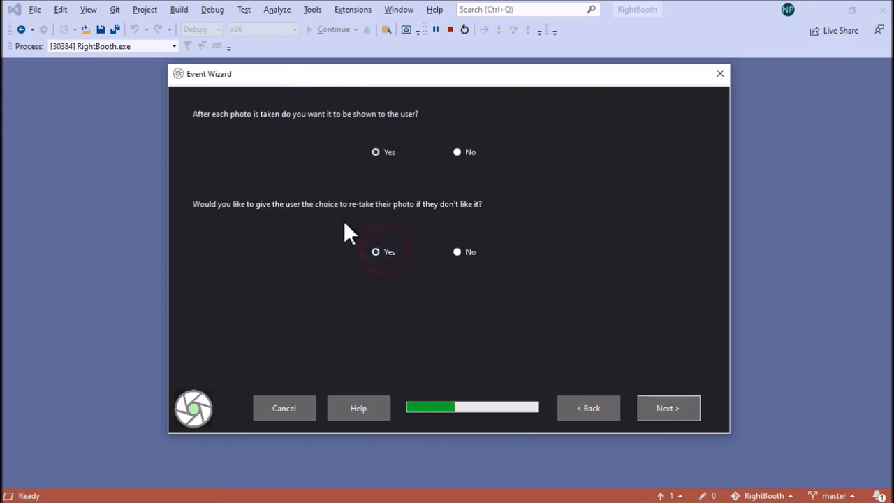
left_click(658, 404)
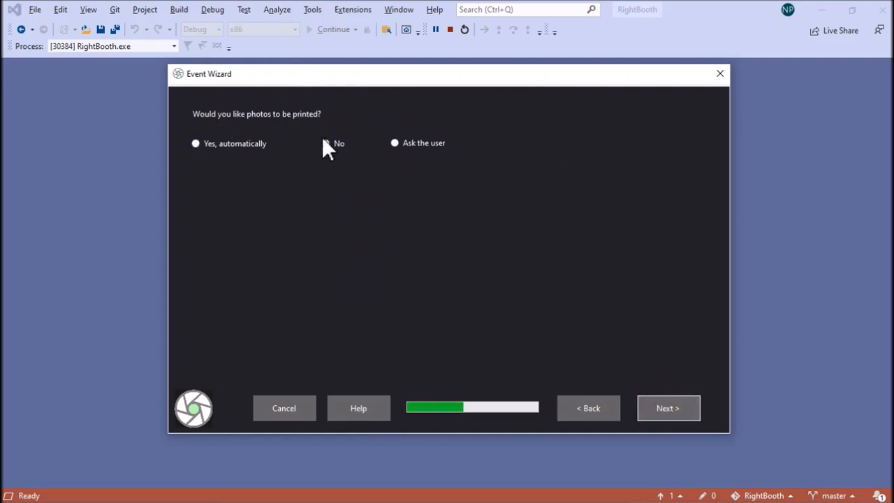
Set photo printing to ask the user, with the Canon TR4500 series as the printer
left_click(408, 145)
left_click(451, 190)
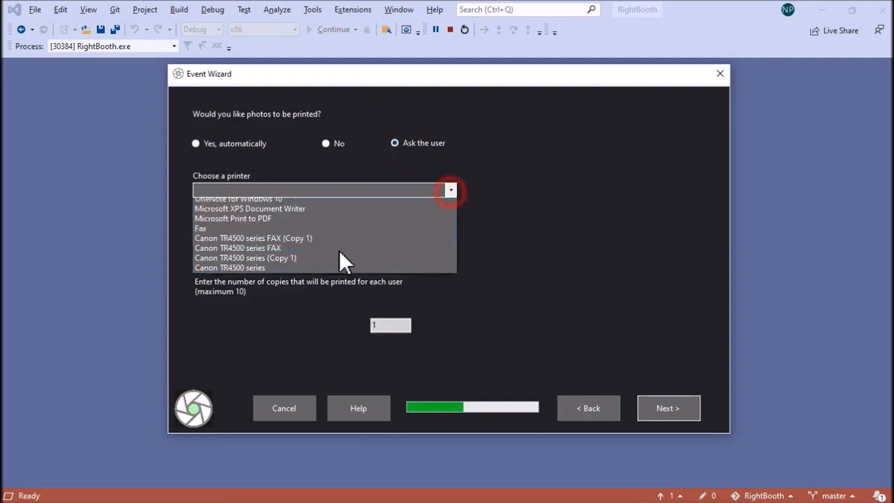
left_click(274, 271)
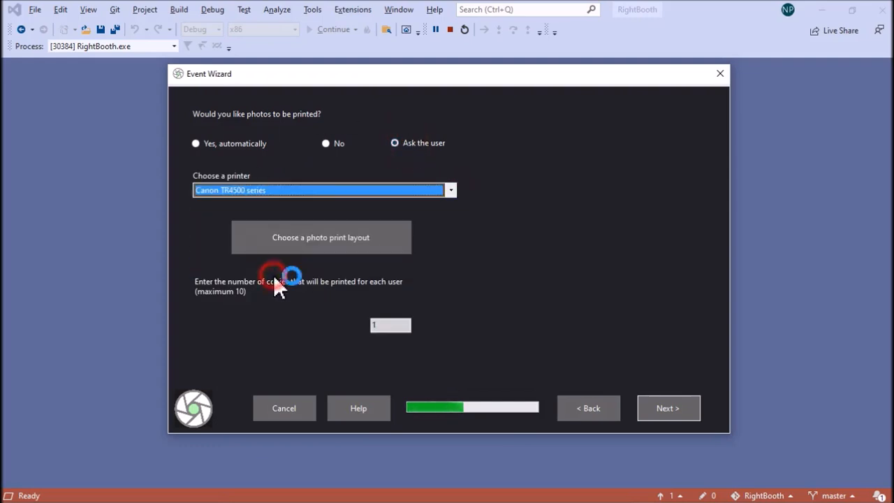
Choose the Basic print layout with photo 1 beside stacked photos 2 and 3, keeping one copy per user
left_click(329, 244)
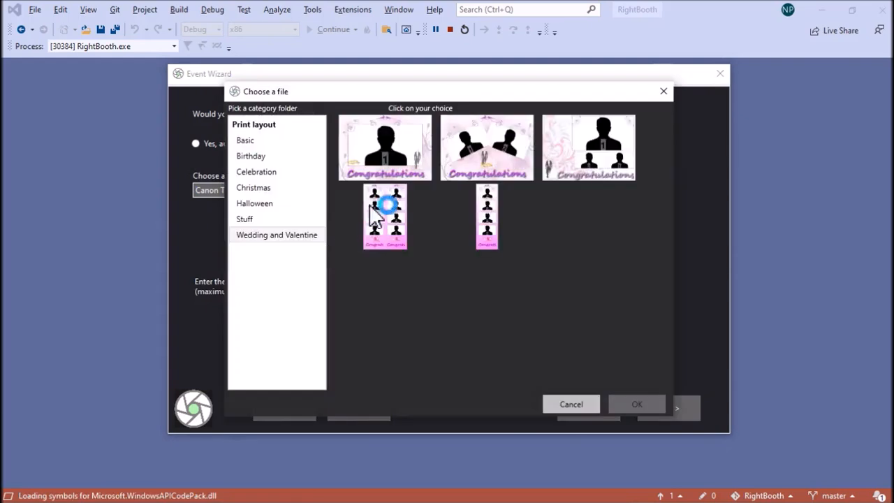
left_click(263, 142)
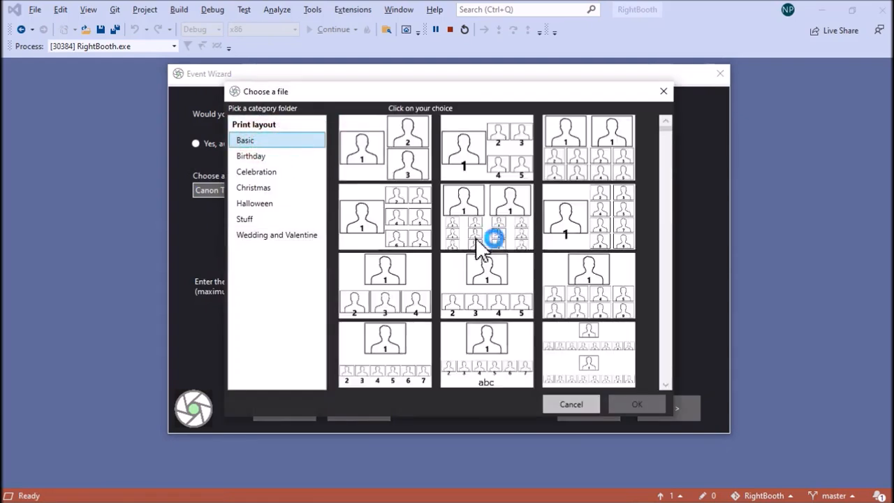
left_click(405, 147)
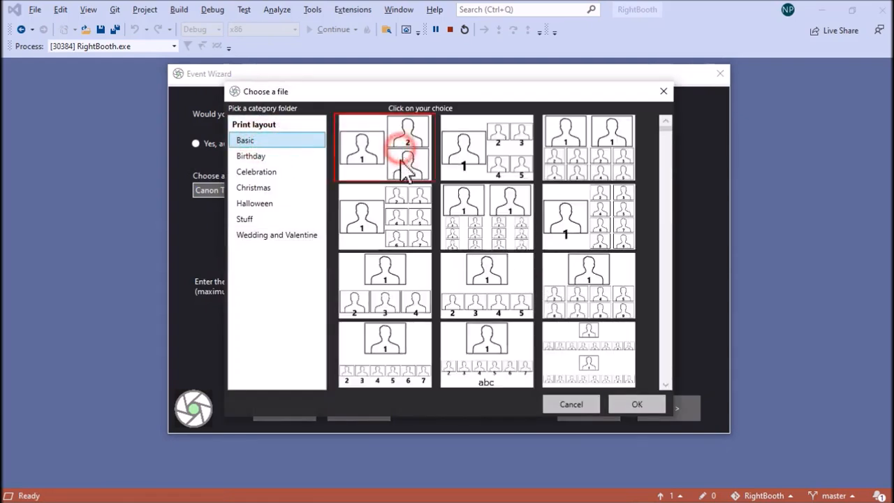
left_click(637, 404)
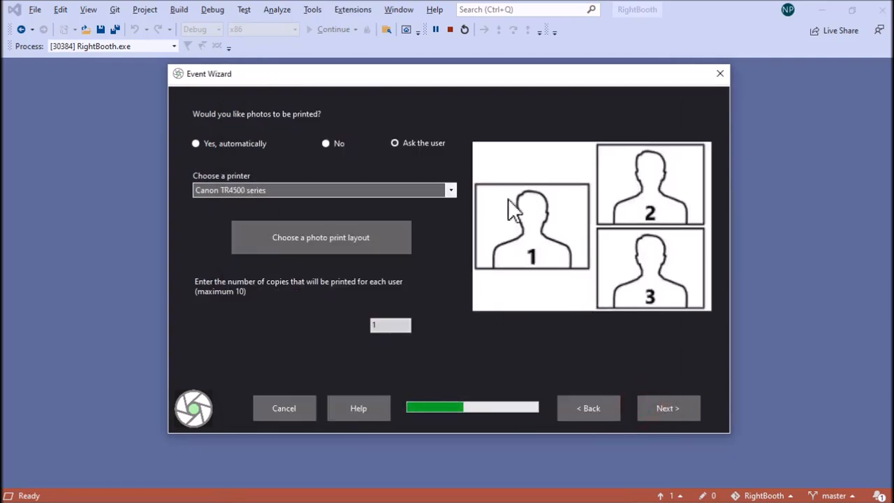
left_click(657, 405)
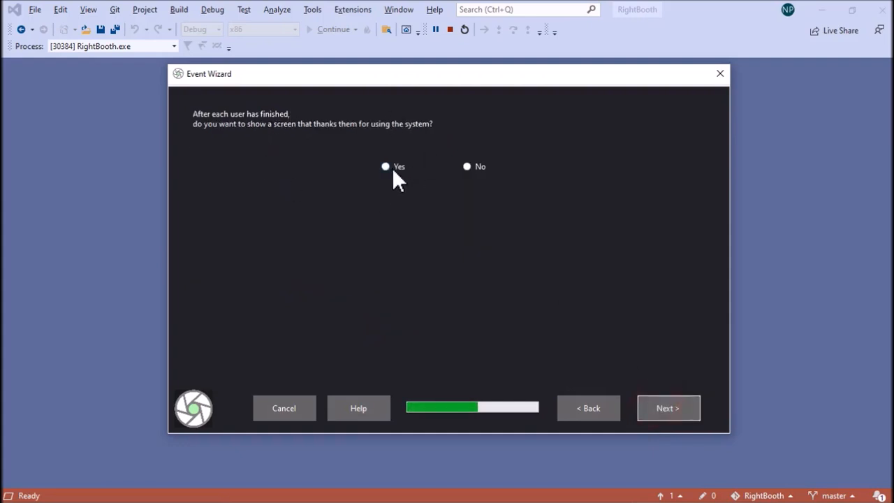
Include a thank-you screen and accept the default background image, gray button icons, text style and Default - English language
left_click(659, 409)
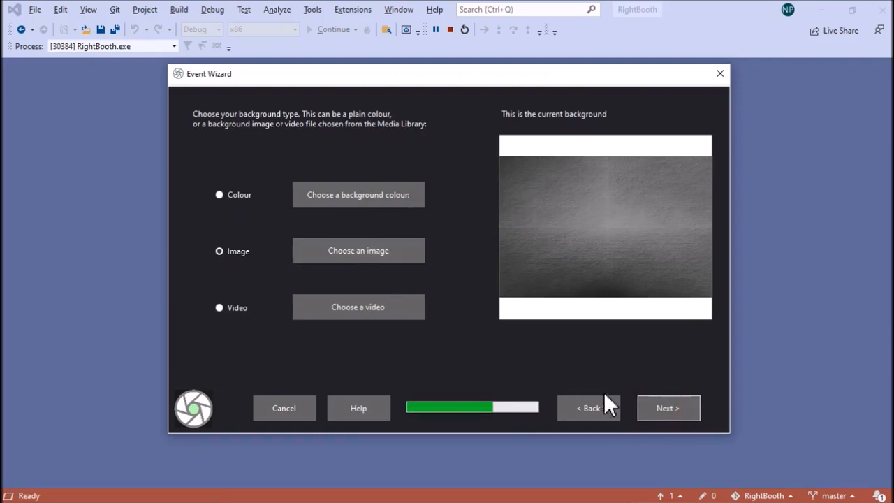
left_click(658, 408)
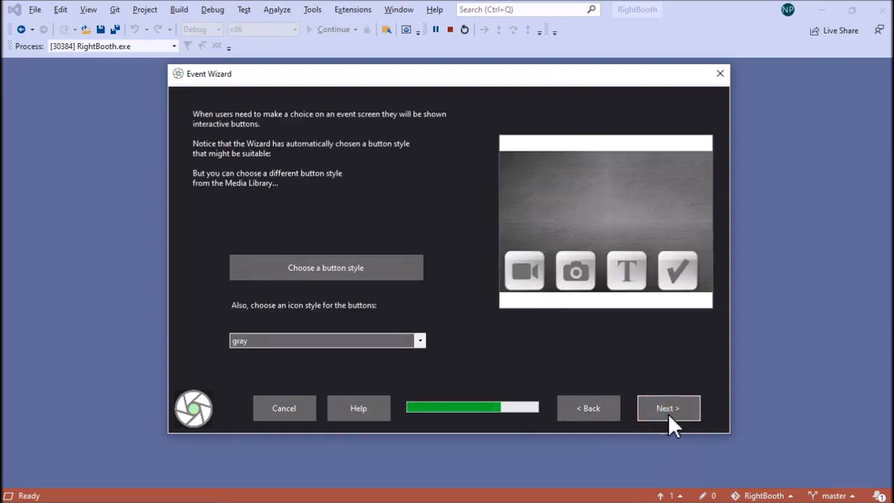
left_click(666, 407)
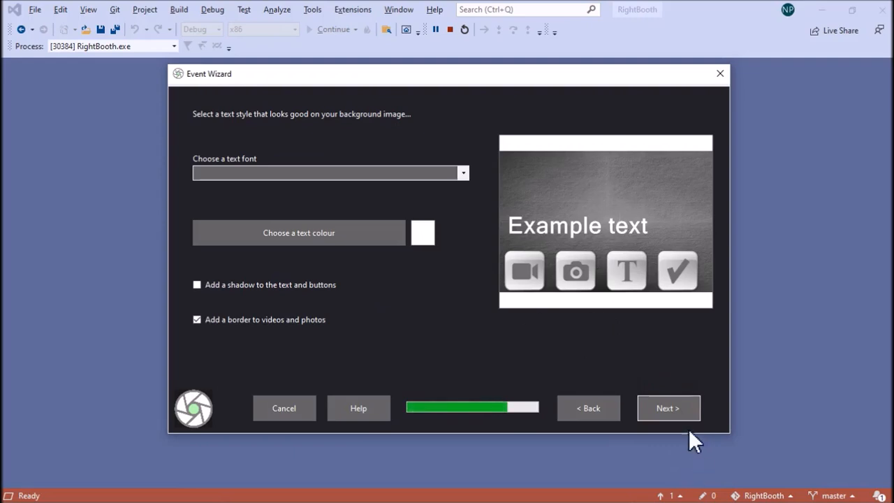
left_click(674, 411)
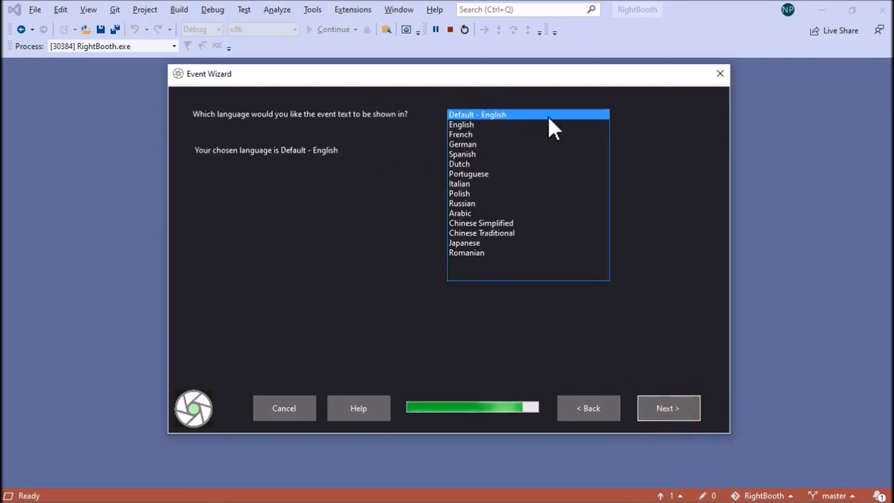
left_click(666, 409)
Use the Logitech StreamCam webcam for the event, finish the wizard, and play the new event briefly before stopping it
left_click(213, 127)
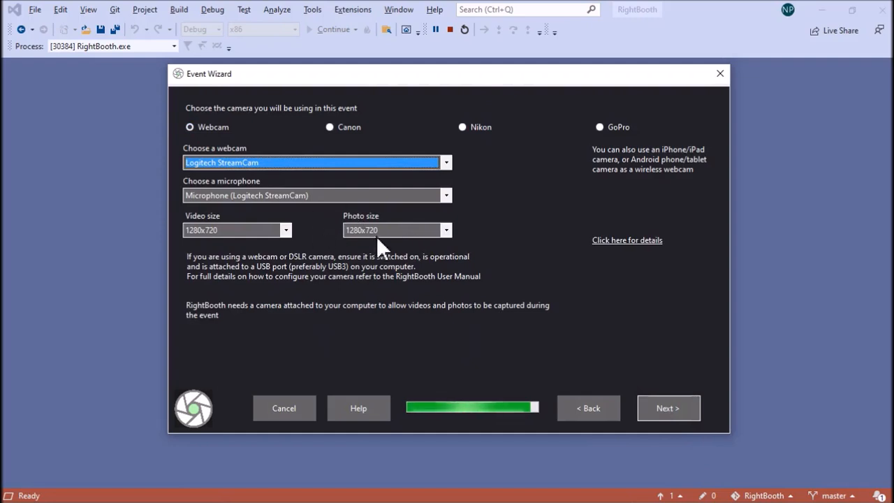
left_click(654, 403)
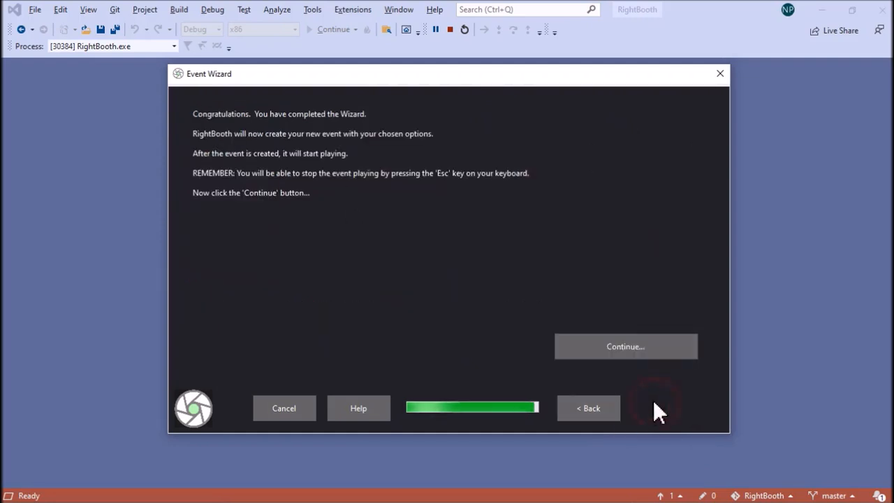
left_click(640, 355)
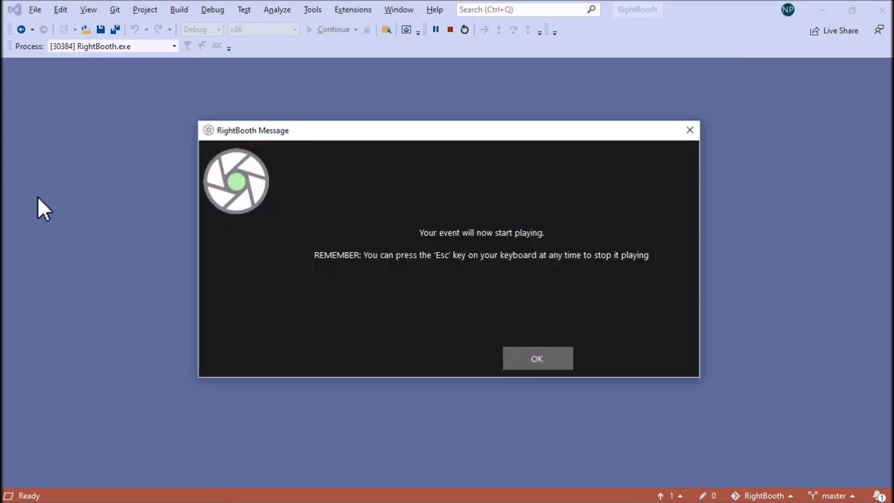
left_click(555, 360)
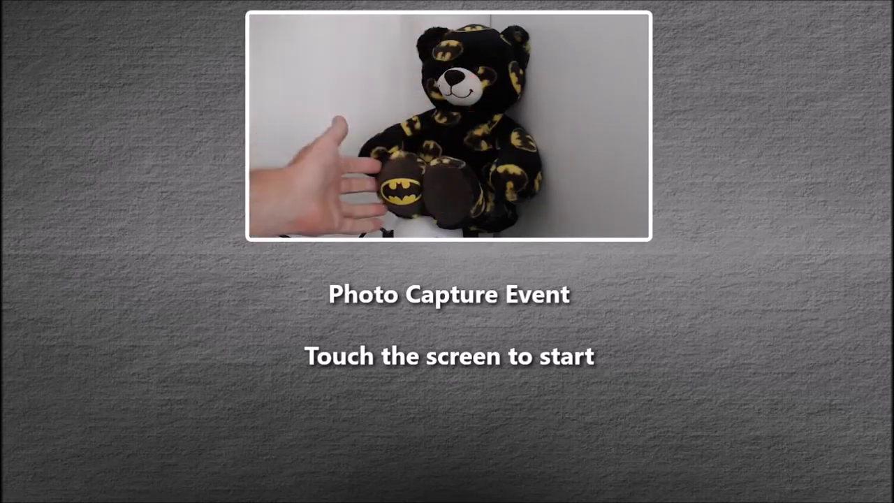
key("Escape")
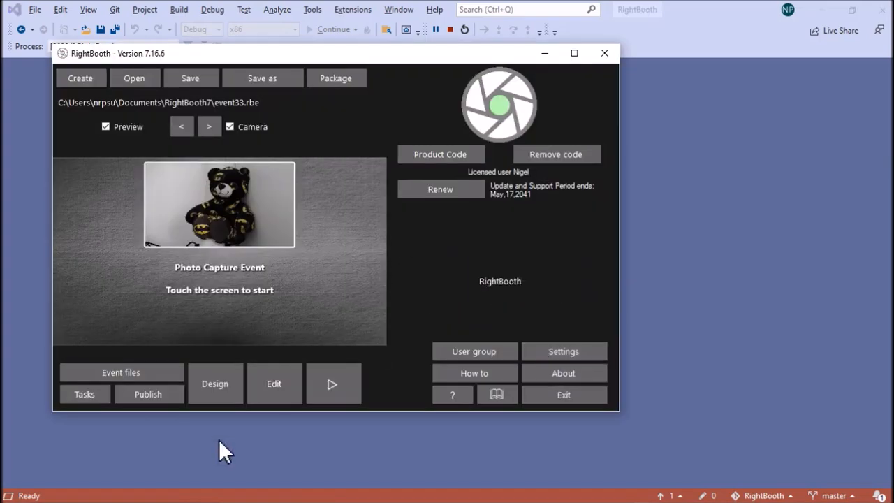
Review the event's Get ready, Take photo, Show photo, Photo options and Thank you screens in the Screen Editor
left_click(273, 386)
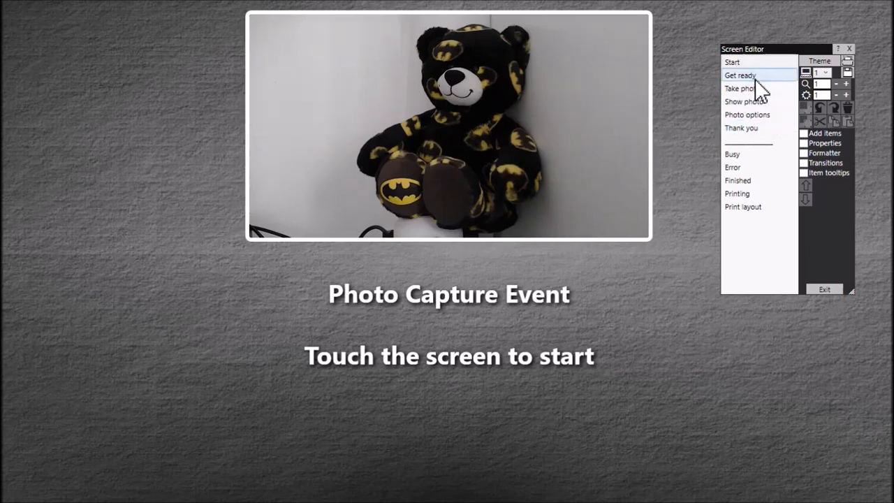
left_click(753, 75)
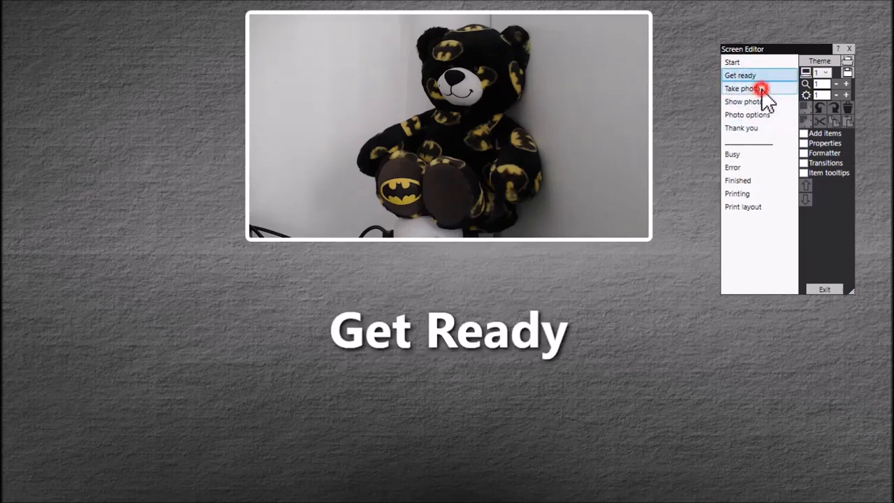
left_click(758, 88)
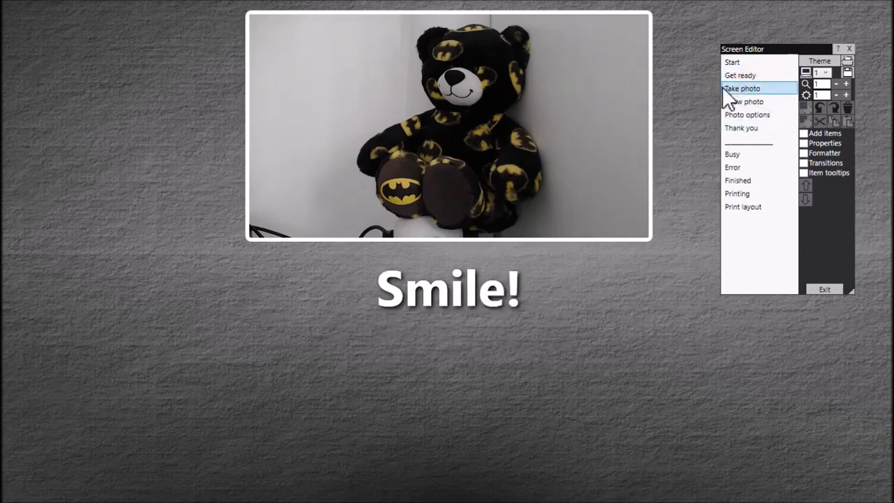
left_click(760, 101)
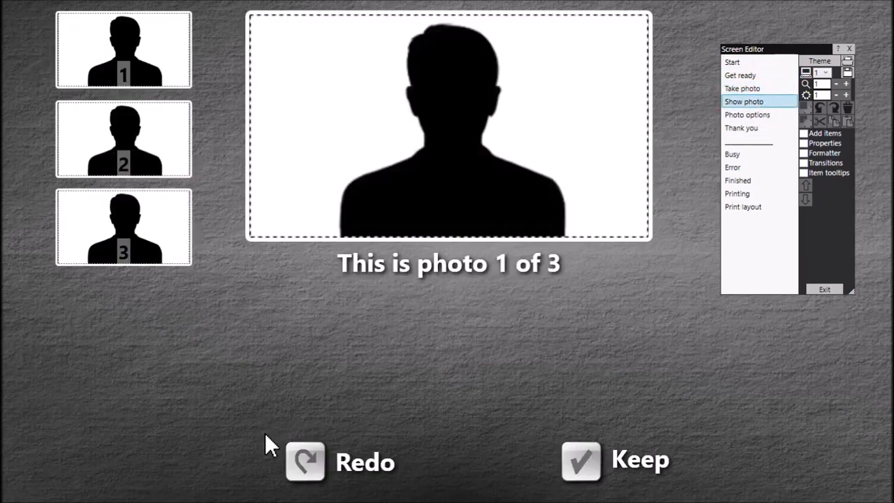
left_click(766, 116)
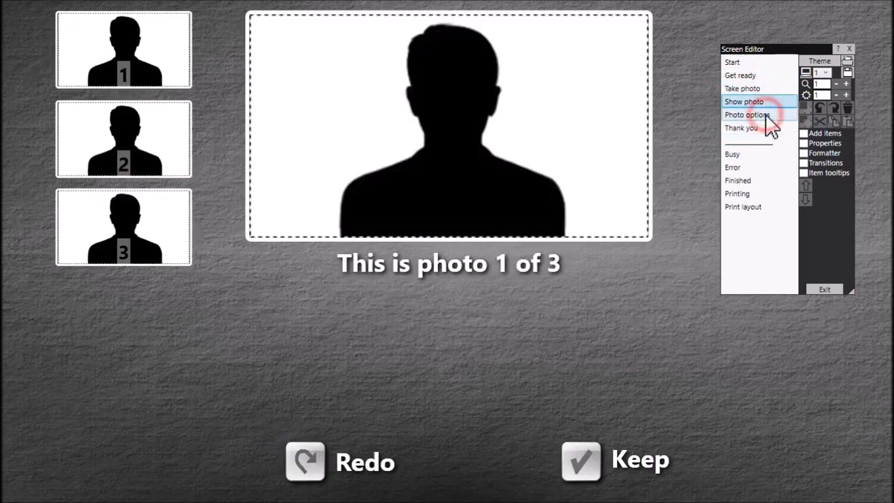
left_click(768, 114)
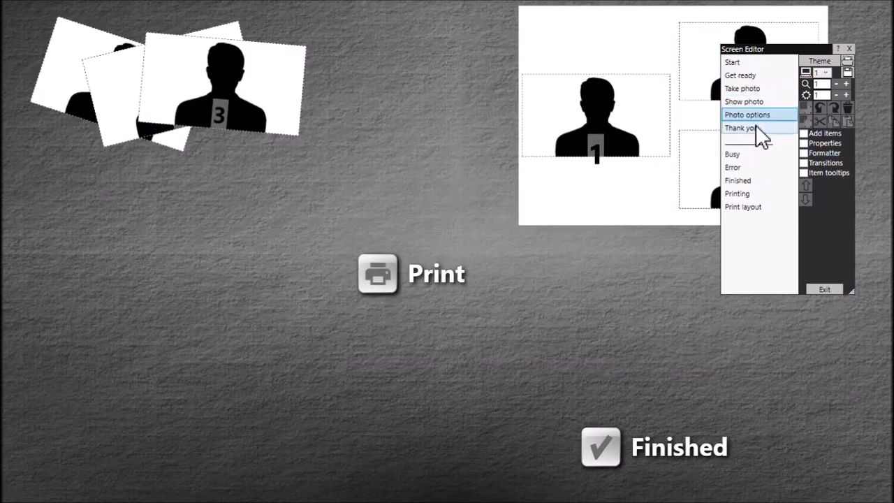
left_click(755, 128)
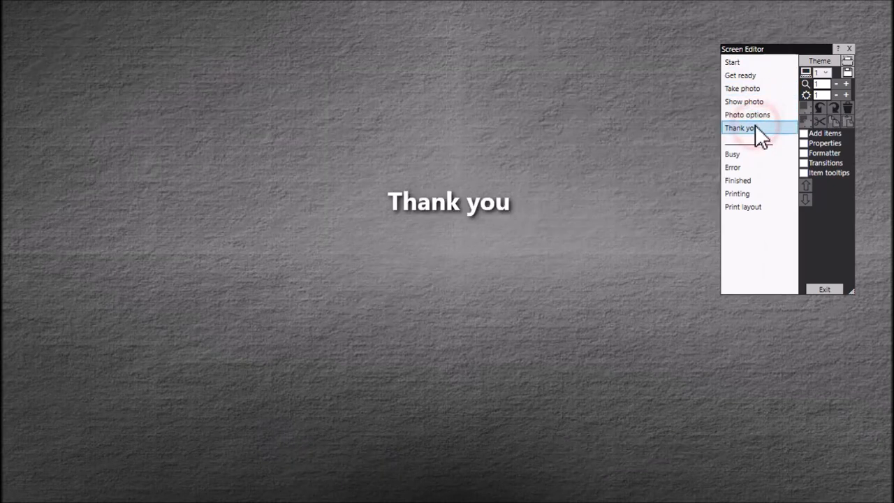
left_click(834, 289)
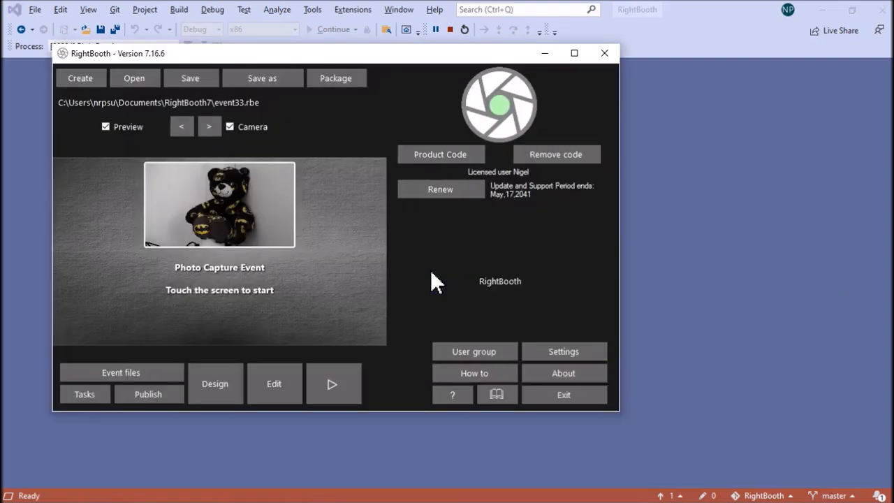
Exclude the Start screen from the event structure and check the resulting screen list in the Screen Editor
left_click(222, 391)
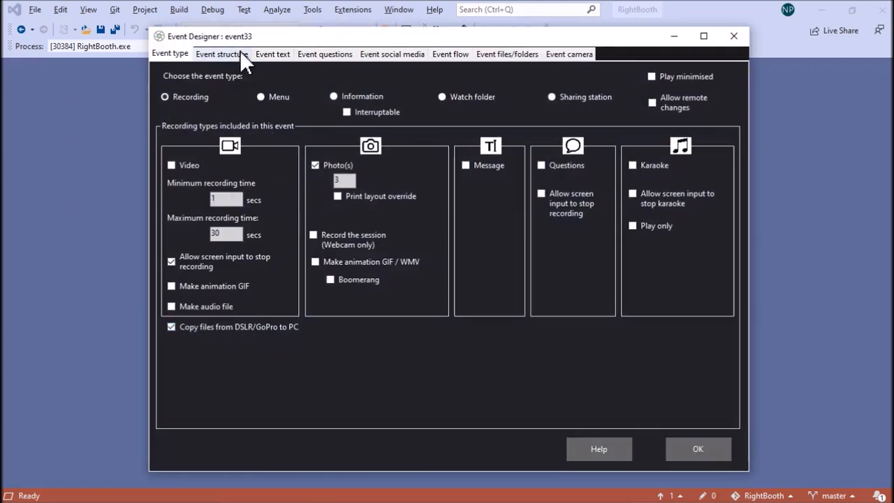
left_click(237, 55)
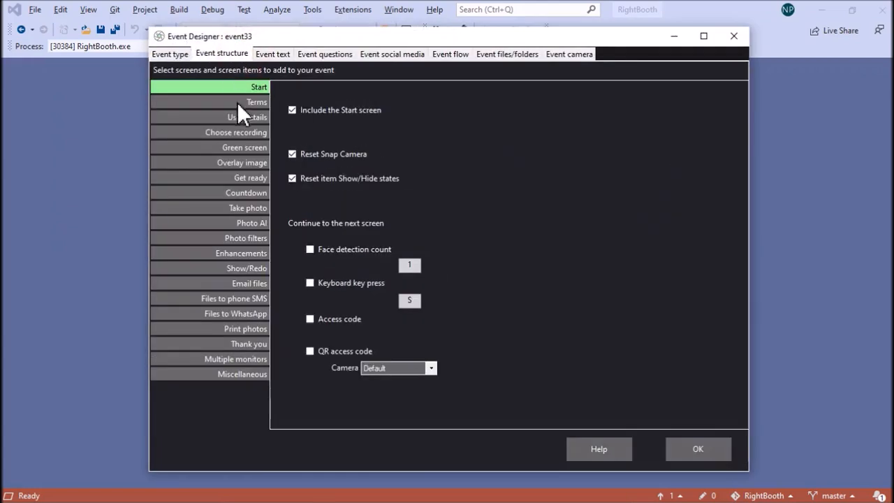
left_click(302, 109)
left_click(718, 449)
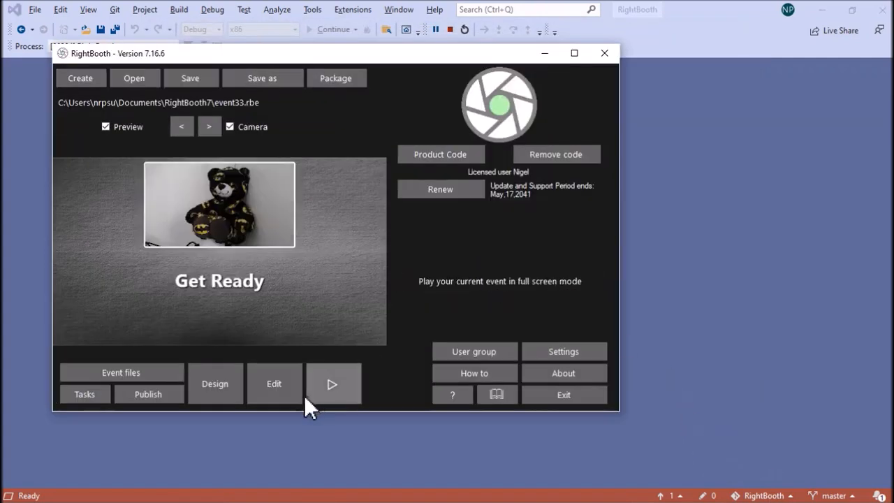
left_click(285, 390)
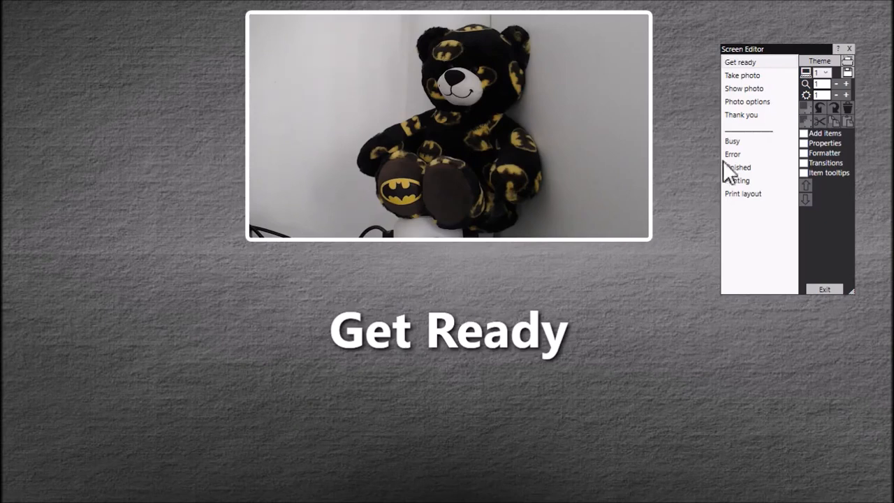
left_click(825, 289)
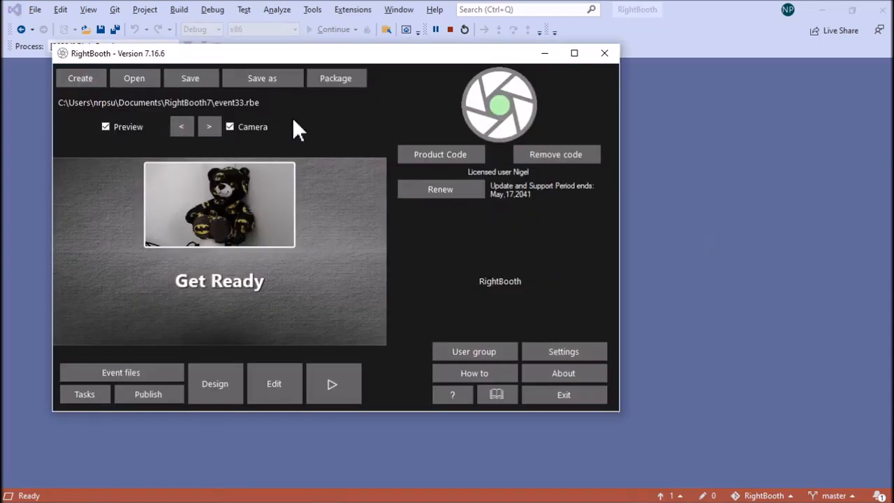
Save the event as 3photos, leave the WalkThru2 presentation, and open the saved 3photos.rbe event
left_click(276, 75)
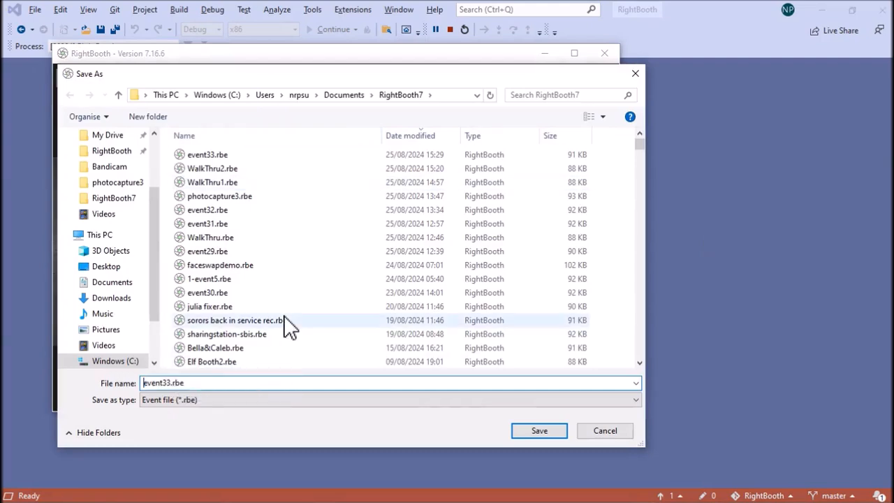
type("3photo")
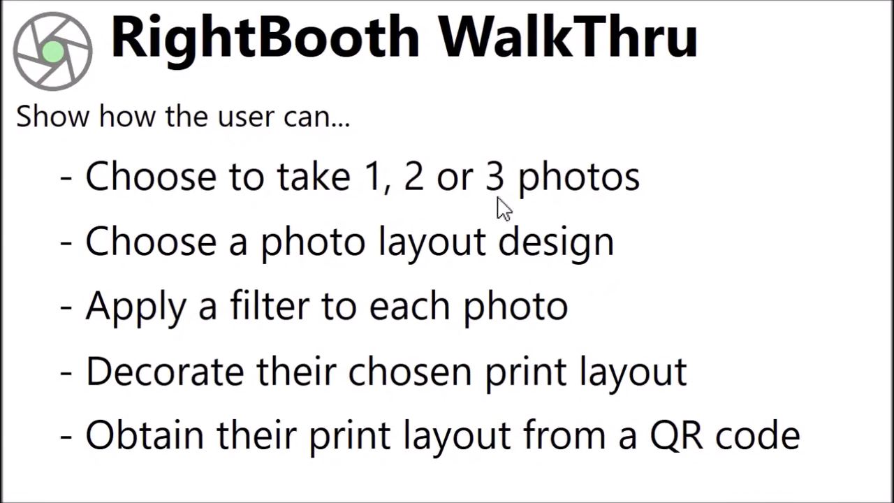
key("Escape")
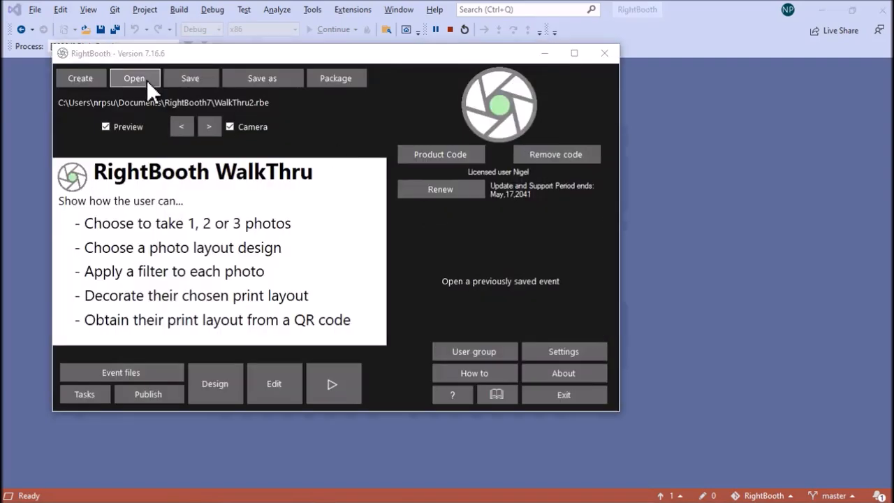
left_click(146, 79)
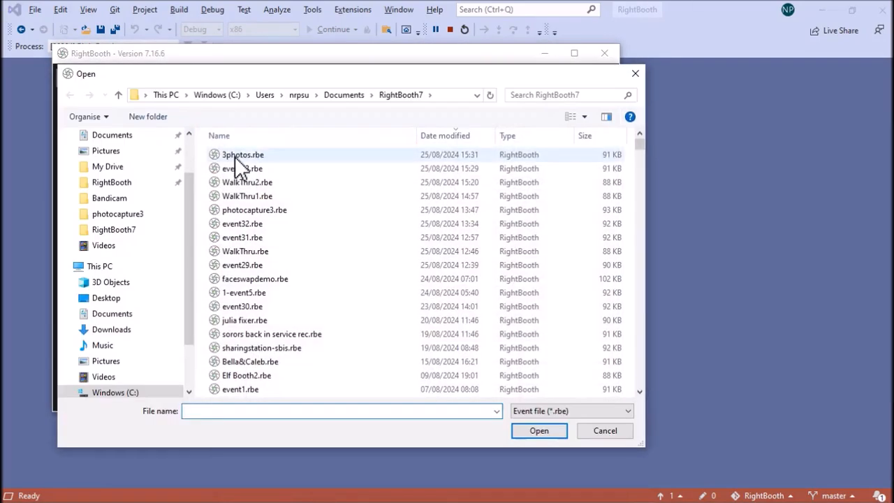
left_click(237, 156)
left_click(539, 430)
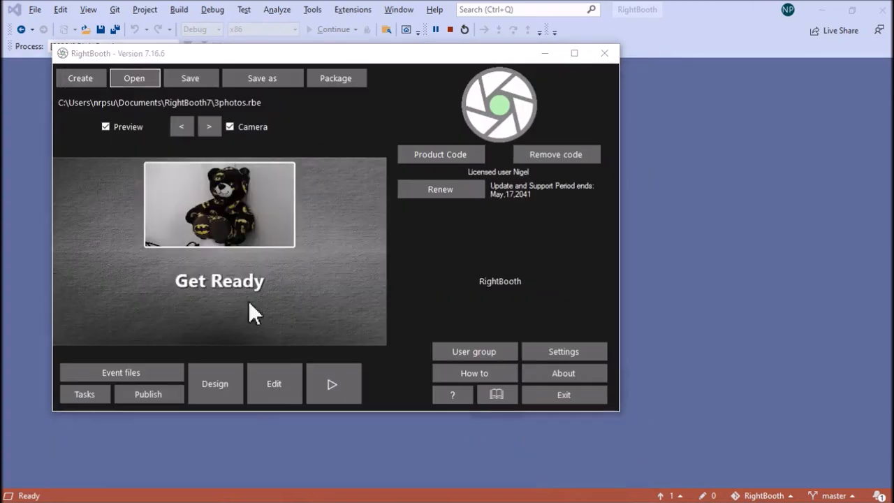
Open the event's Print layout screen for editing and show its properties beside the Screen Editor
left_click(270, 381)
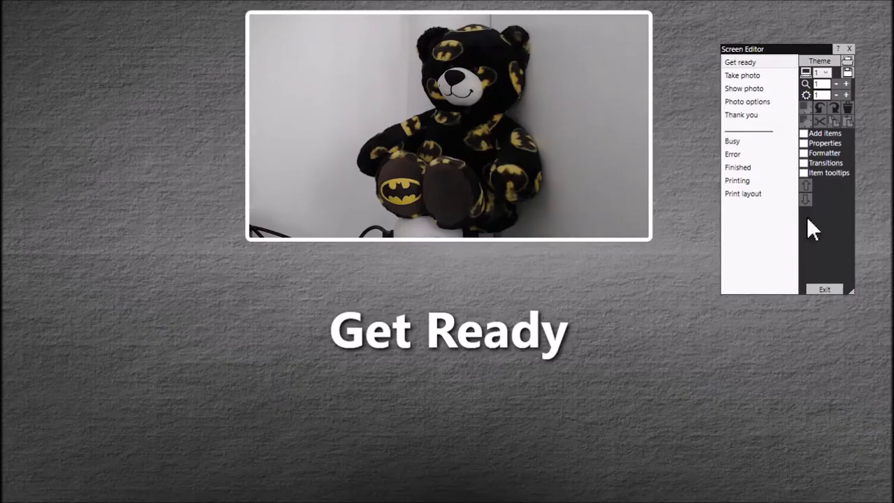
left_click(752, 195)
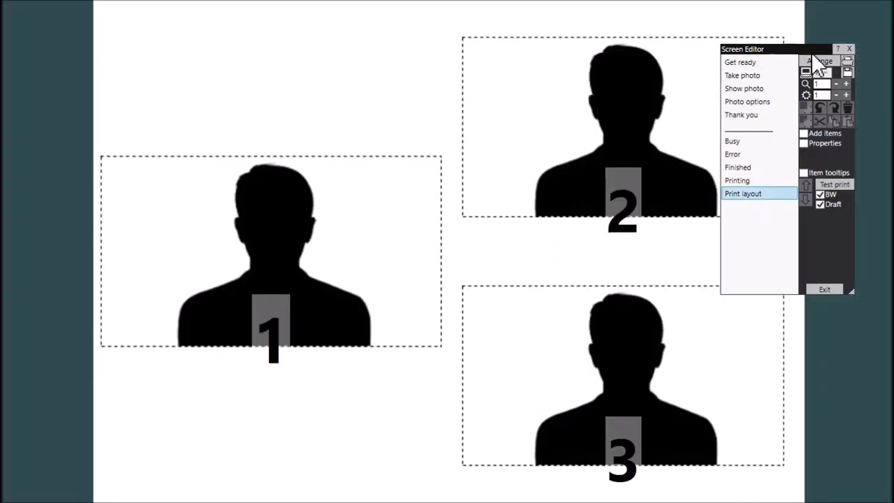
left_click_drag(812, 51, 139, 34)
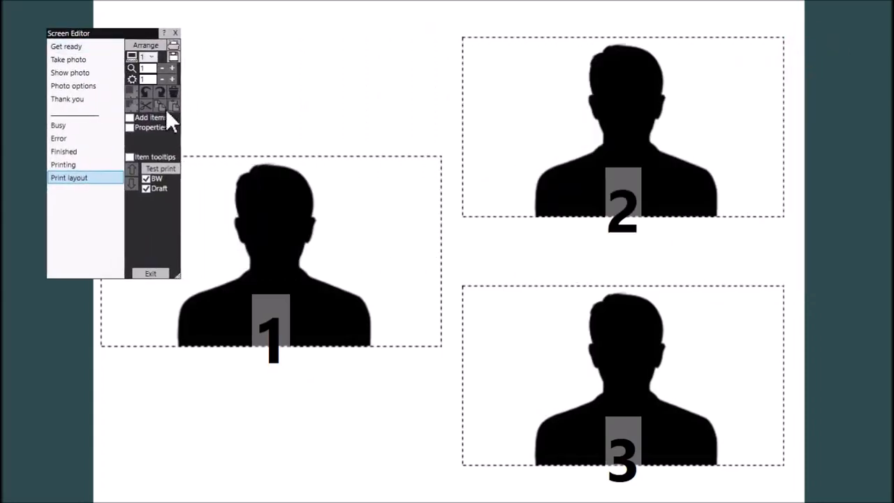
left_click(129, 127)
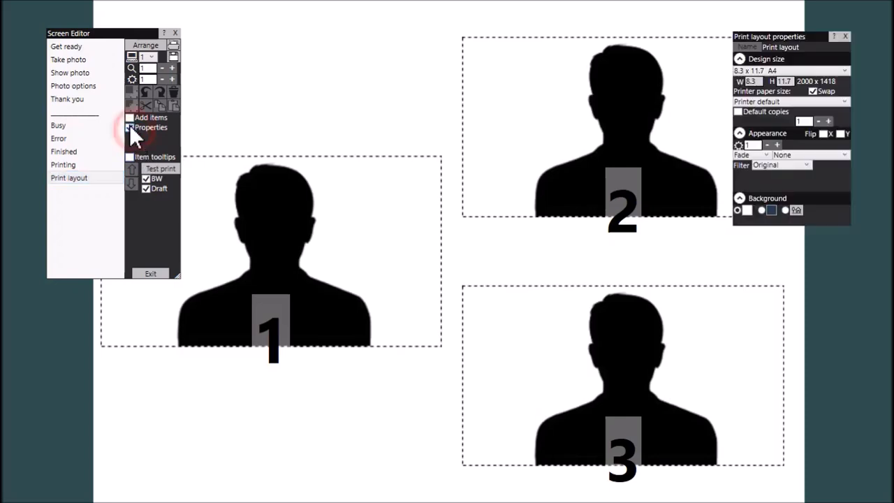
left_click_drag(759, 43, 412, 33)
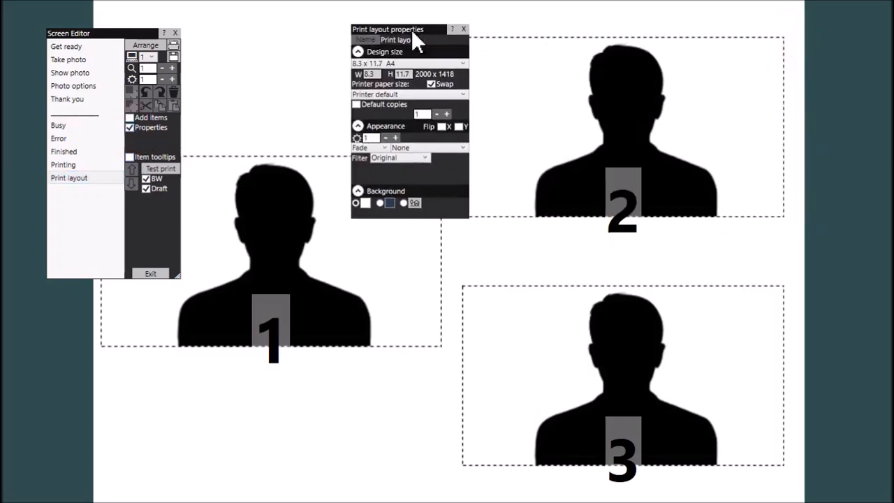
Set the print layout's design size to 4 x 6 in portrait orientation and move the editor windows off the page
left_click(462, 63)
scroll(384, 192, "down", 3)
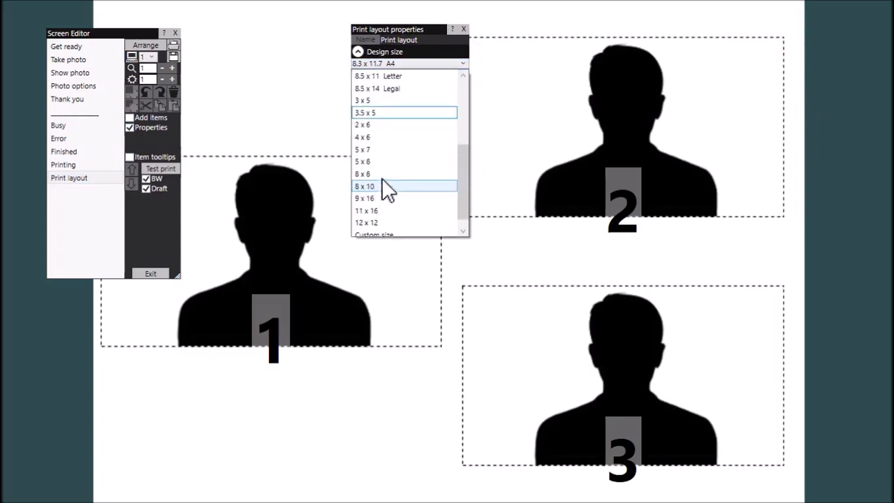
left_click(367, 137)
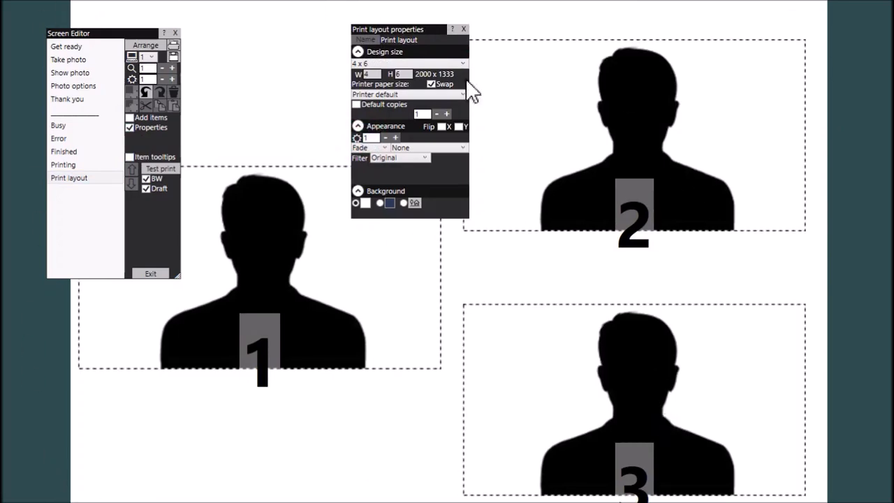
left_click(432, 83)
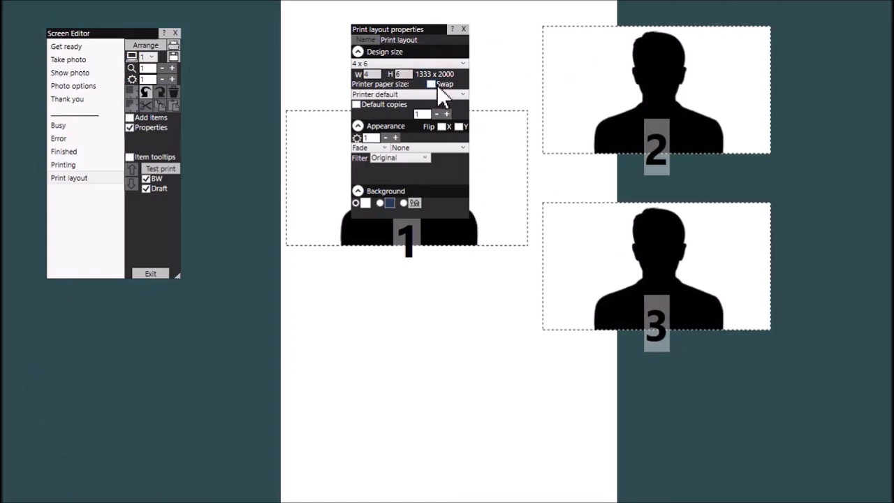
left_click_drag(408, 29, 198, 9)
left_click_drag(135, 30, 94, 29)
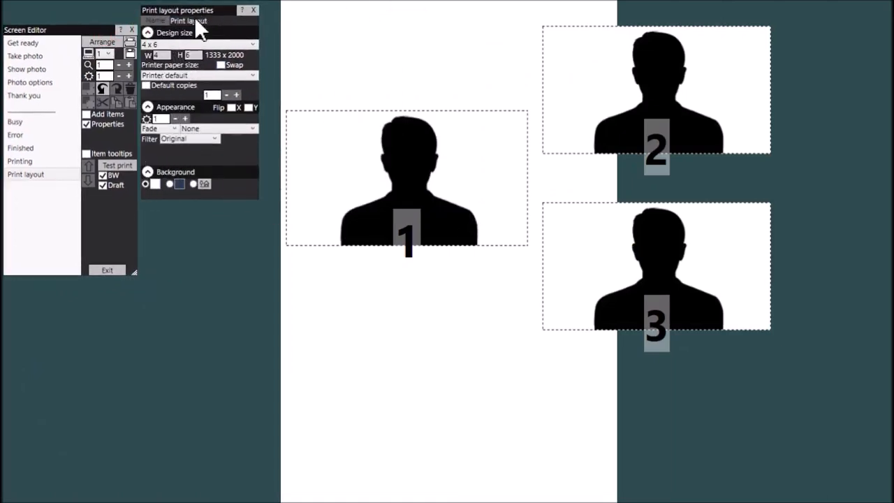
left_click_drag(195, 8, 204, 20)
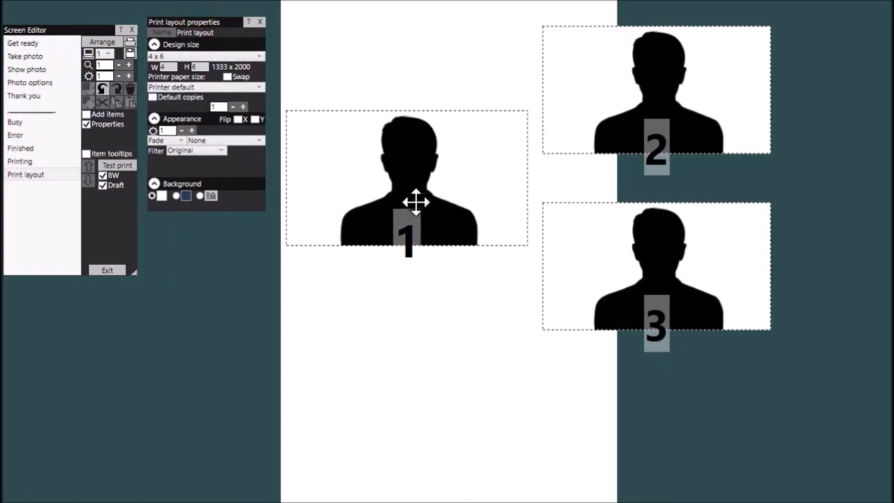
Stack photos 1, 2 and 3 vertically on the page, using the photo layout arranger with 3 rows and 1 column
left_click_drag(415, 201, 443, 109)
left_click_drag(662, 105, 443, 252)
left_click_drag(656, 282, 454, 412)
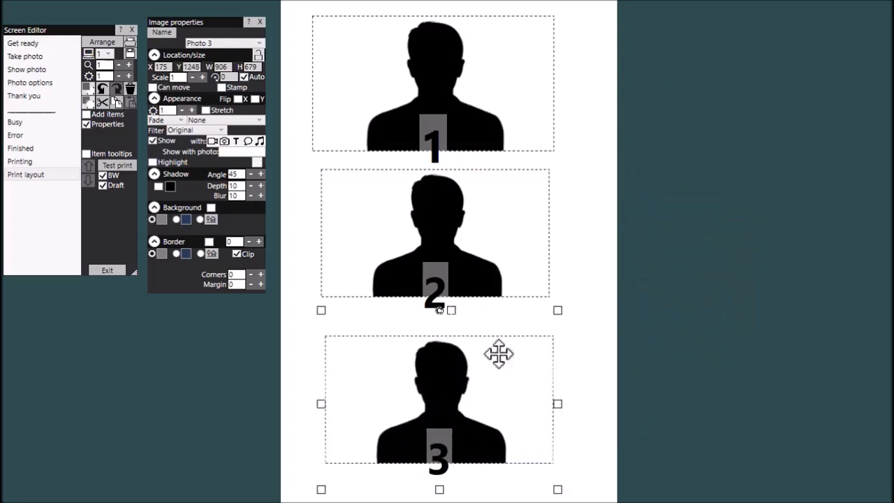
left_click(101, 43)
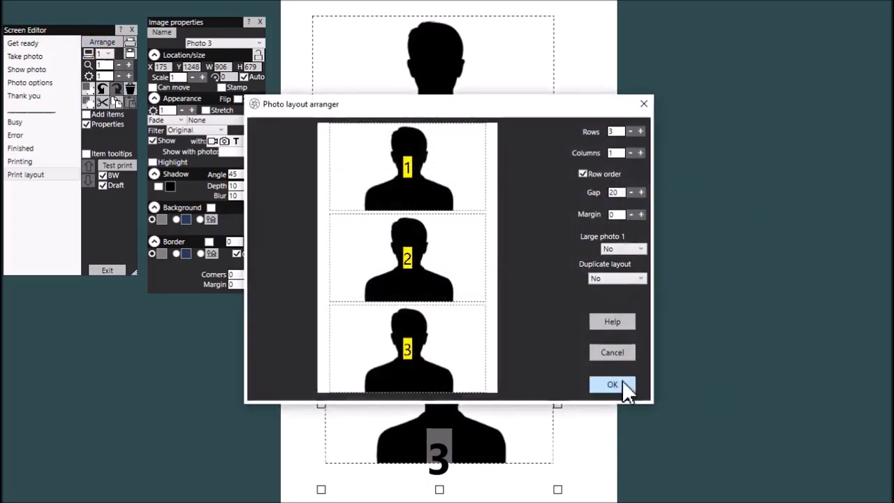
left_click(612, 385)
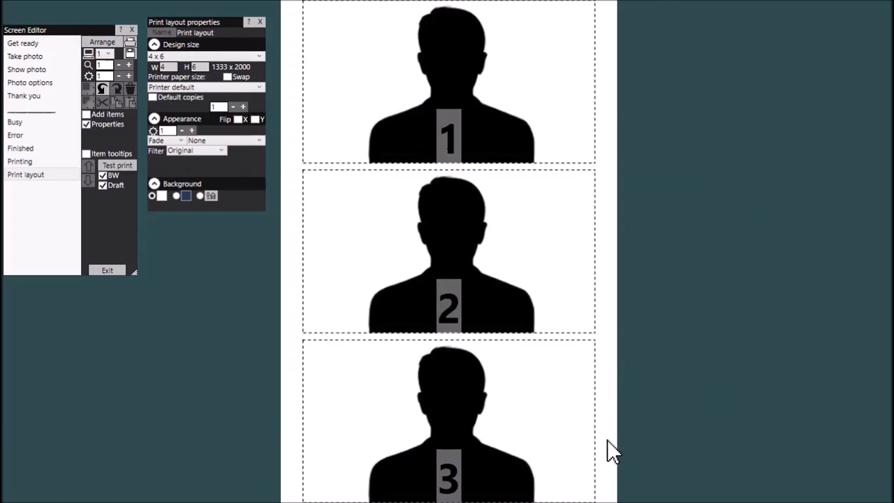
Shrink all three photos together to about 989 x 442 and move photos 2 and 3 up to leave space beneath them
left_click_drag(604, 438, 513, 246)
left_click_drag(463, 105, 464, 105)
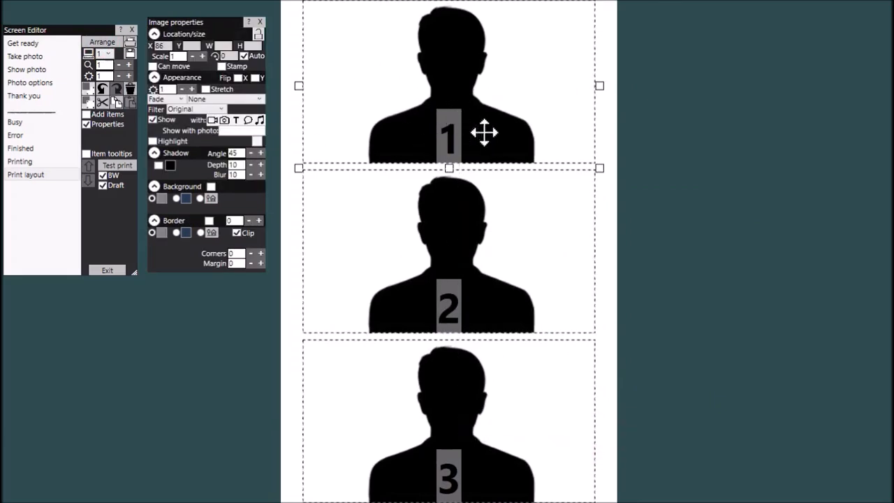
left_click_drag(594, 160, 507, 88)
left_click(594, 183)
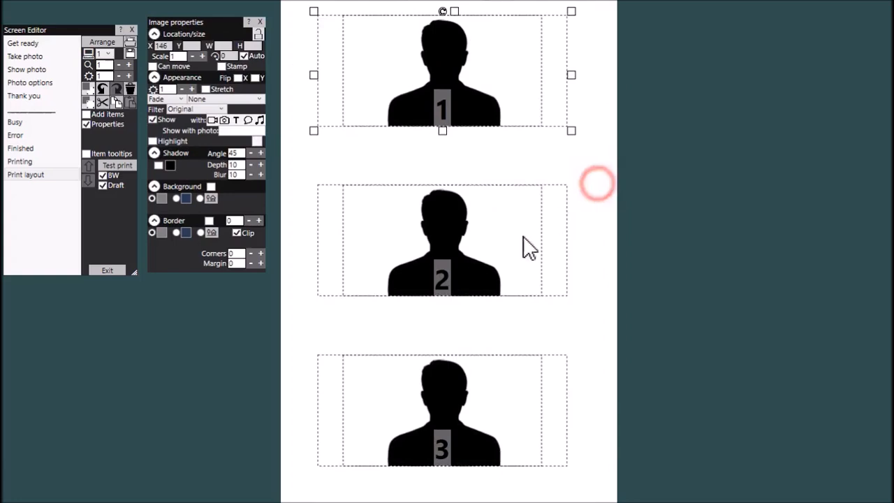
left_click_drag(463, 263, 451, 237)
left_click_drag(449, 445, 449, 378)
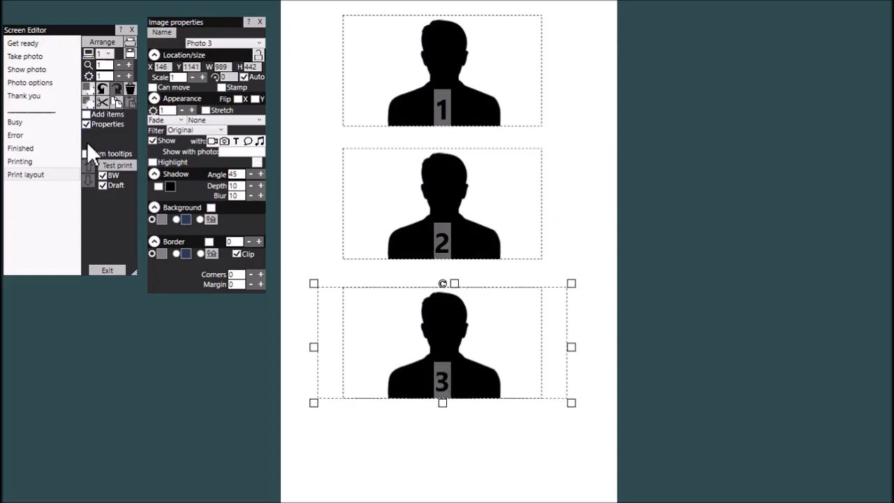
Add a label below photo 3 and set its text to "Print layout 1"
left_click(107, 114)
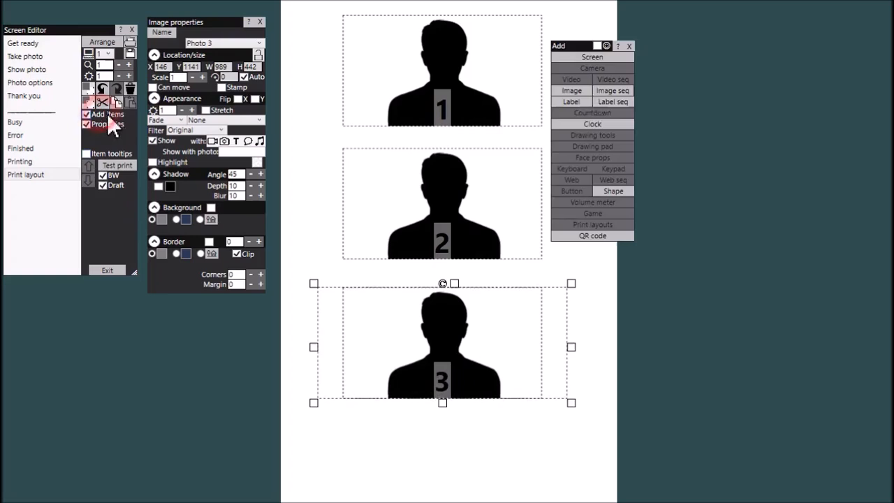
left_click(571, 101)
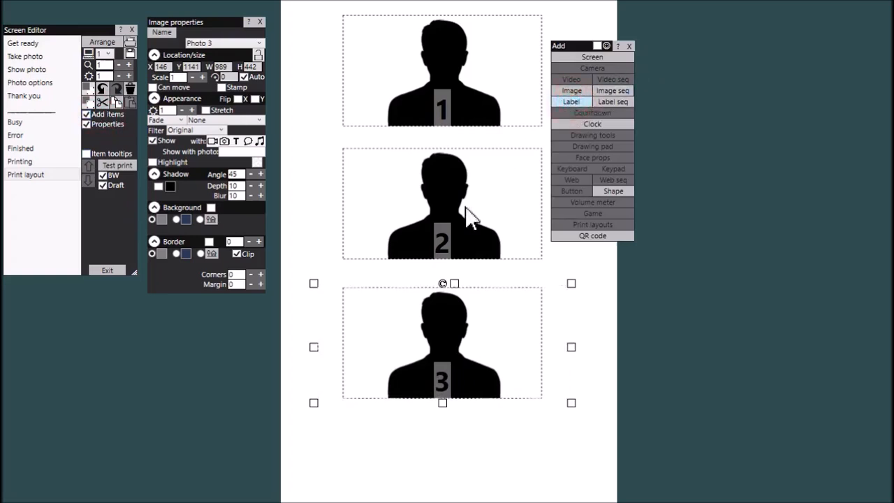
left_click_drag(457, 273, 442, 447)
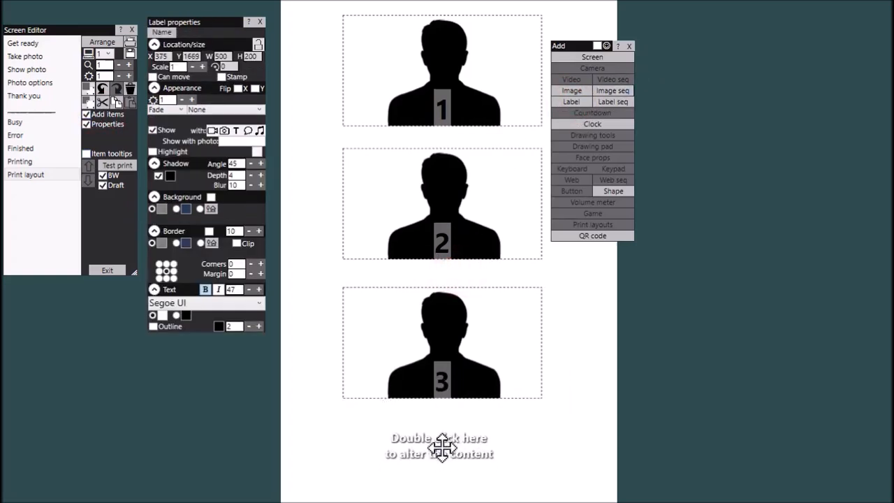
double_click(442, 447)
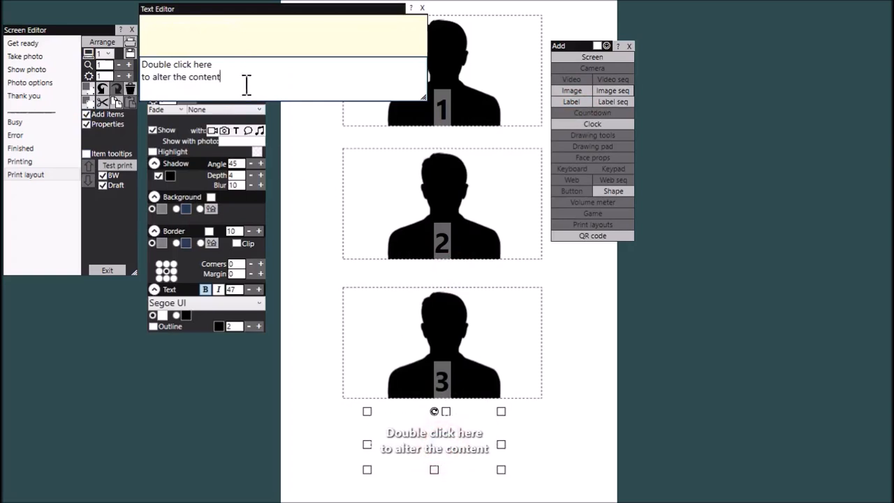
key("ctrl+a")
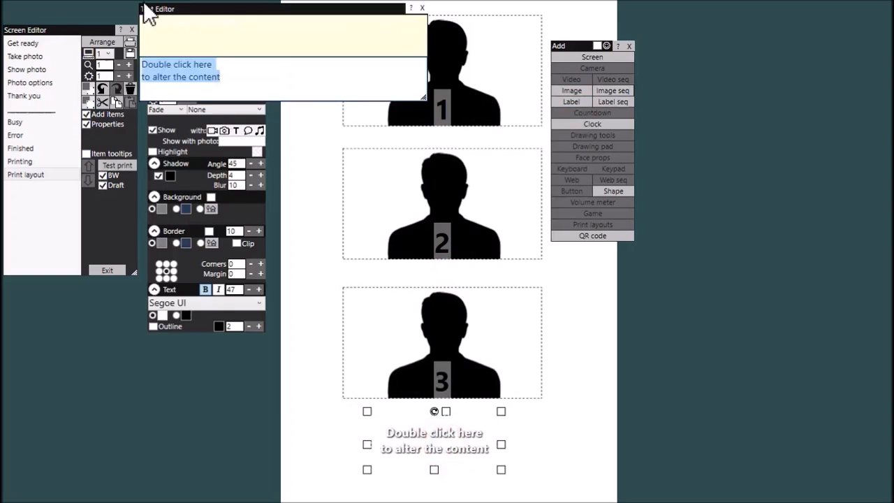
type("Print layou")
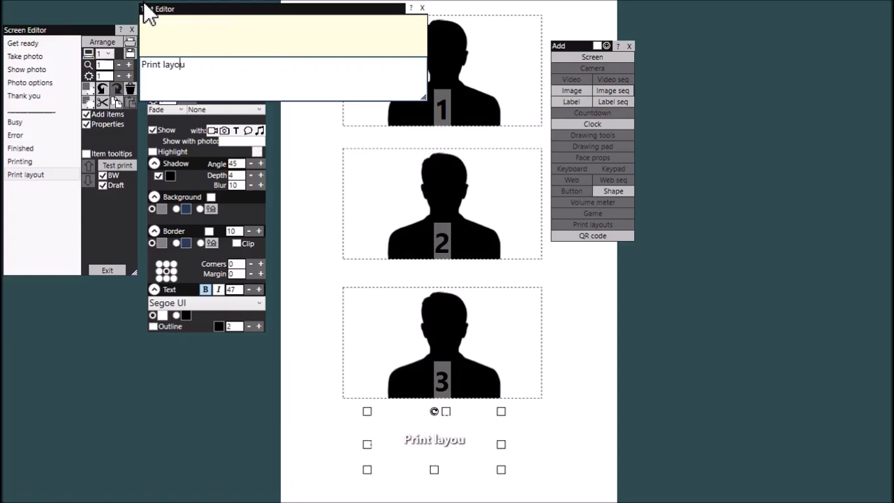
type("t 1")
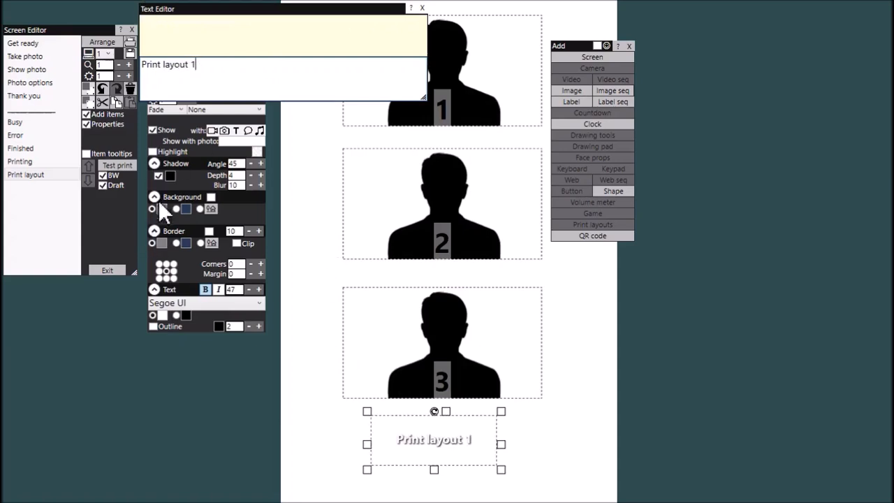
Format the "Print layout 1" label in blue at text size 81 and widen it to fit its text on one line
left_click(162, 315)
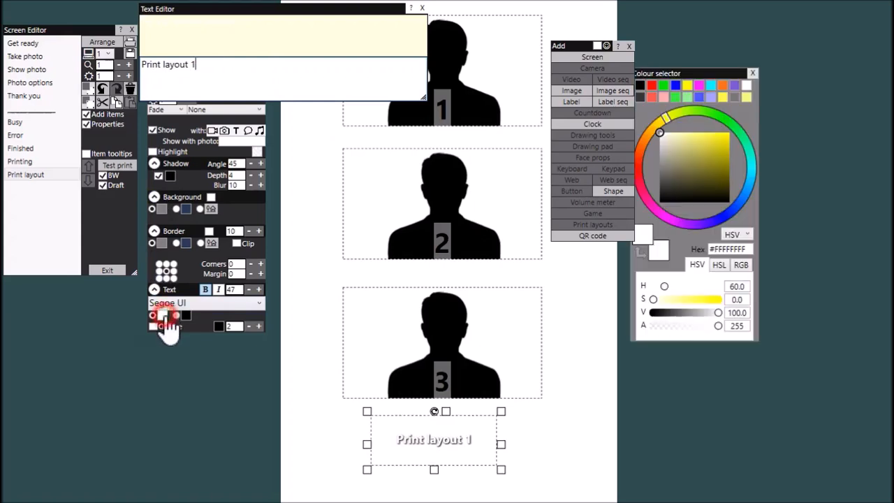
left_click(675, 86)
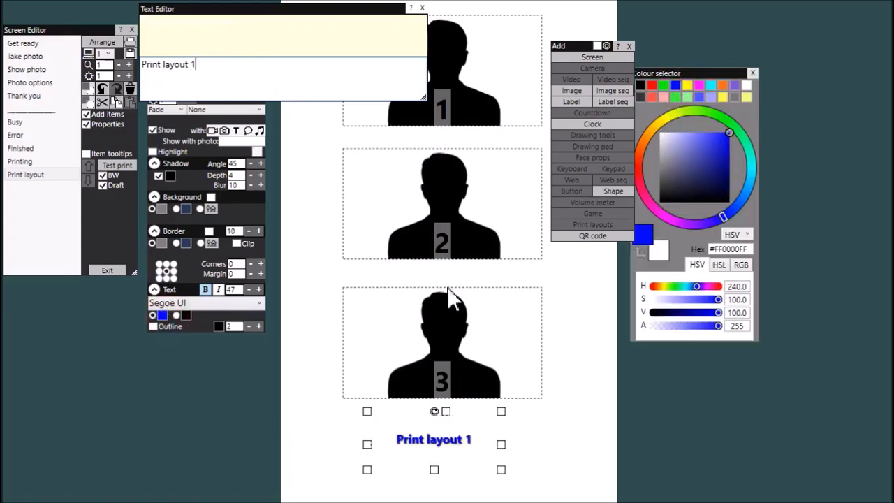
left_click(259, 291)
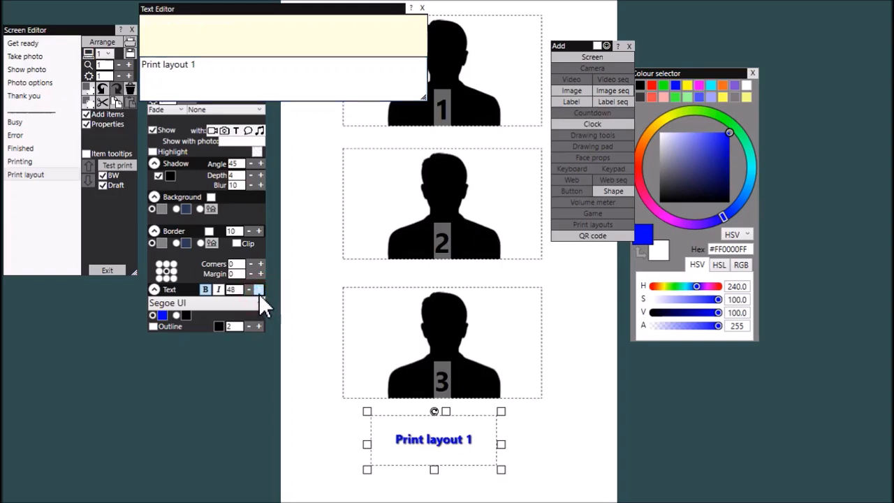
left_click_drag(260, 290, 260, 291)
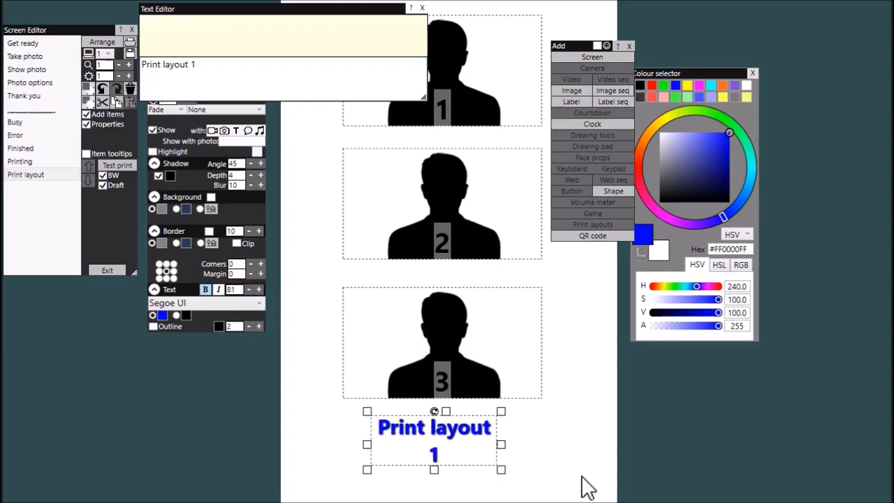
left_click_drag(502, 445, 528, 443)
left_click_drag(472, 443, 463, 442)
left_click(597, 315)
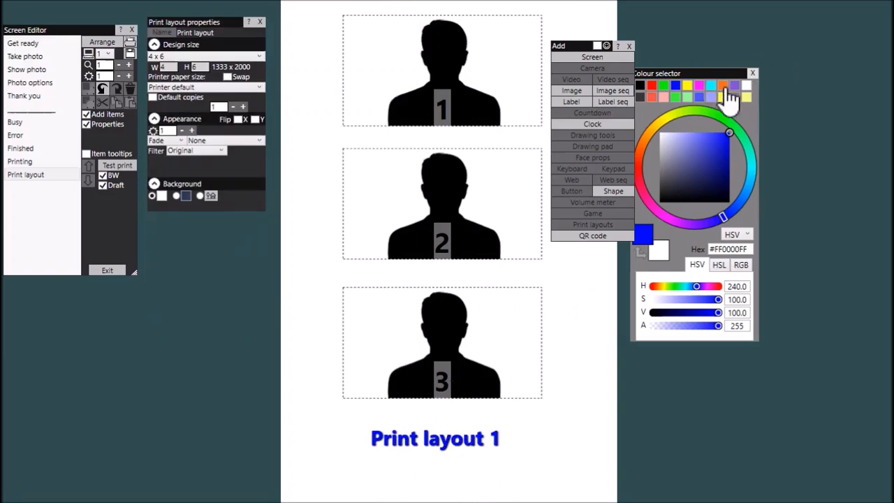
Fill the print layout's background with the blurred green, orange and purple image from the General backgrounds, and clear the floating panels off the page
left_click(295, 104)
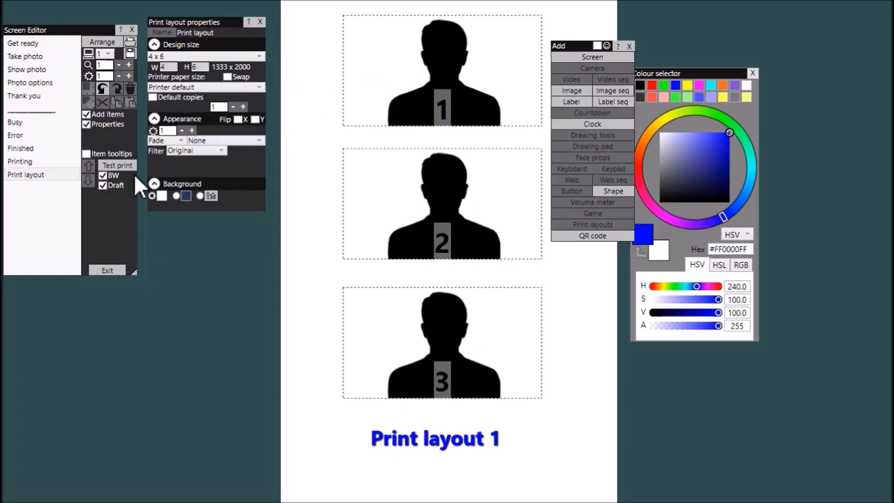
left_click(211, 196)
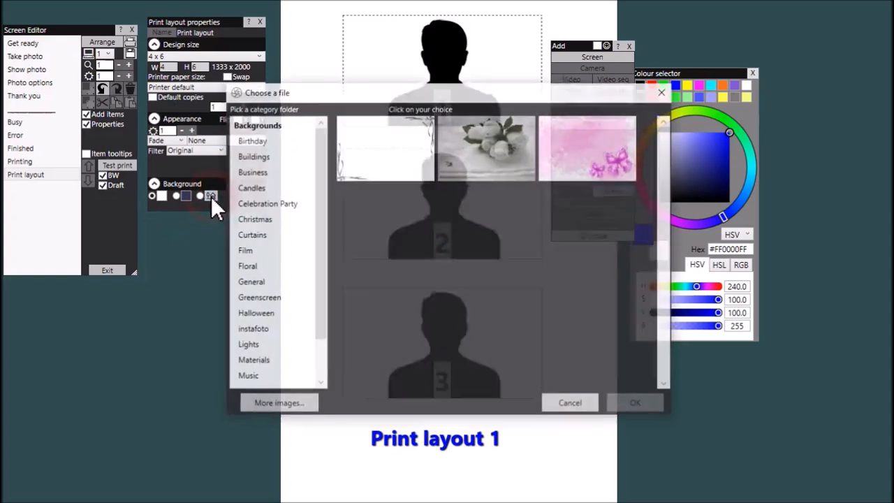
left_click(278, 126)
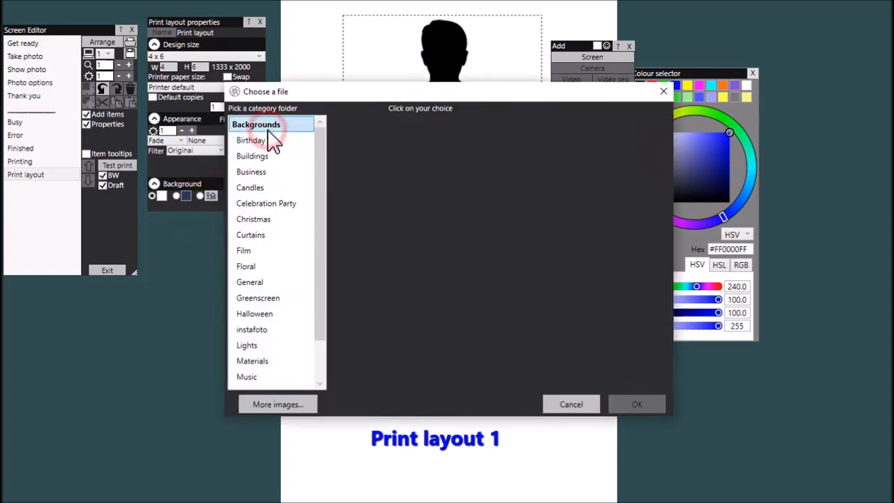
left_click(264, 283)
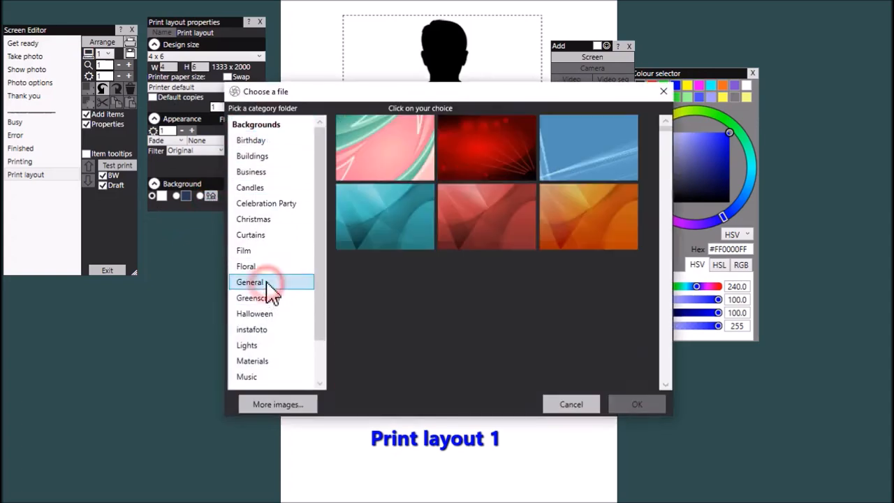
left_click(669, 352)
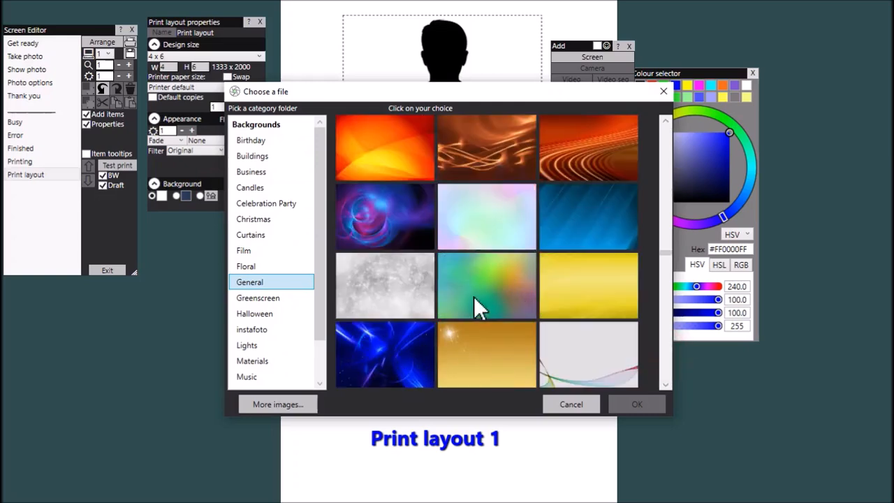
left_click(475, 296)
left_click(638, 405)
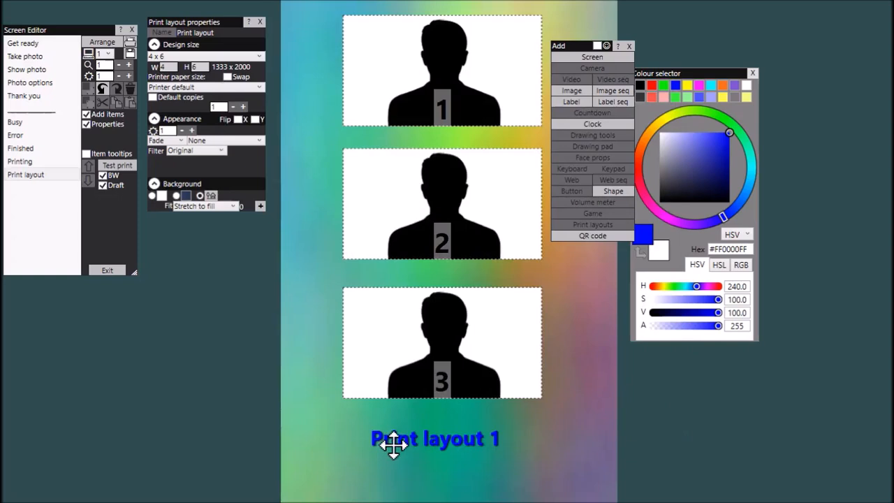
left_click(752, 73)
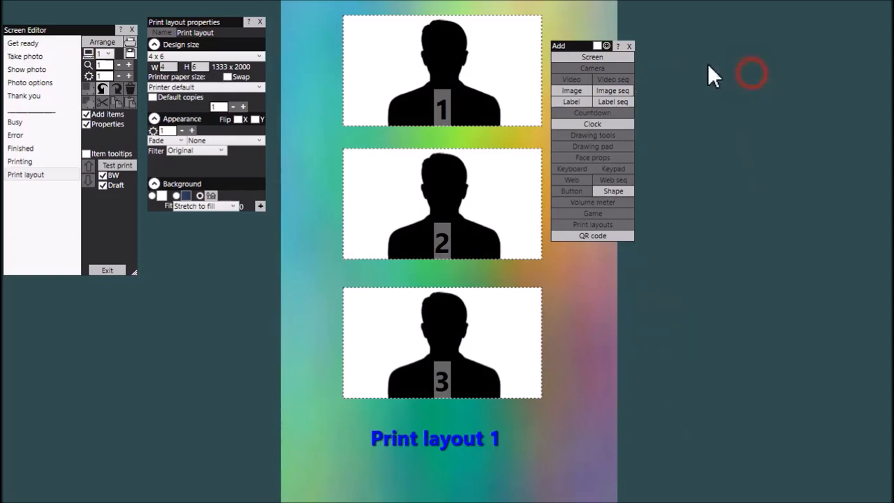
left_click_drag(590, 46, 655, 42)
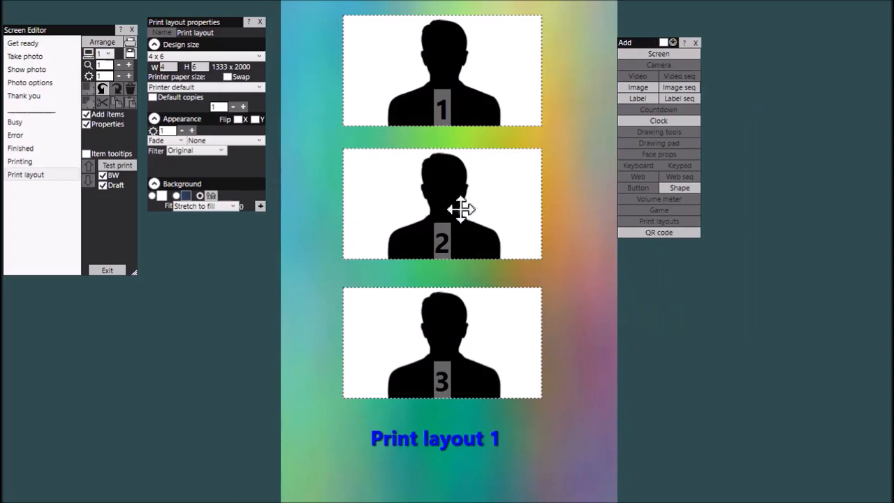
Save the print layout screen to a file named Layout1-3photos in the Print layout folder
left_click(132, 53)
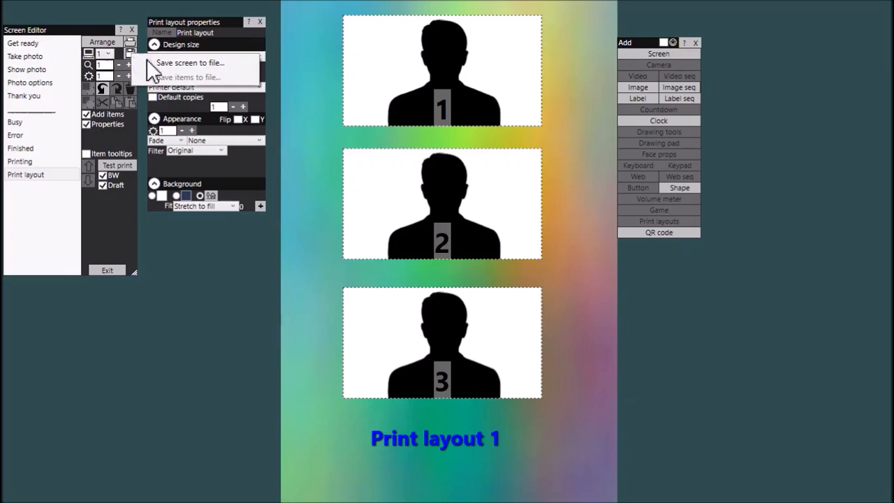
left_click(180, 63)
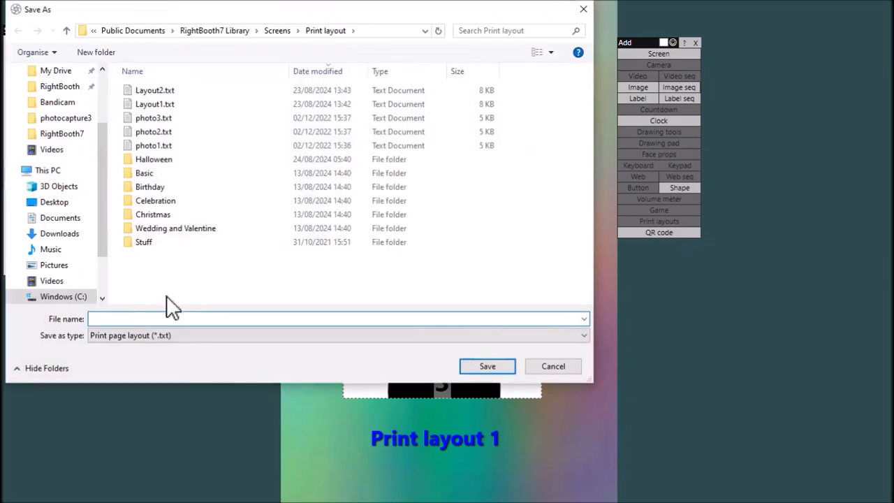
left_click(135, 319)
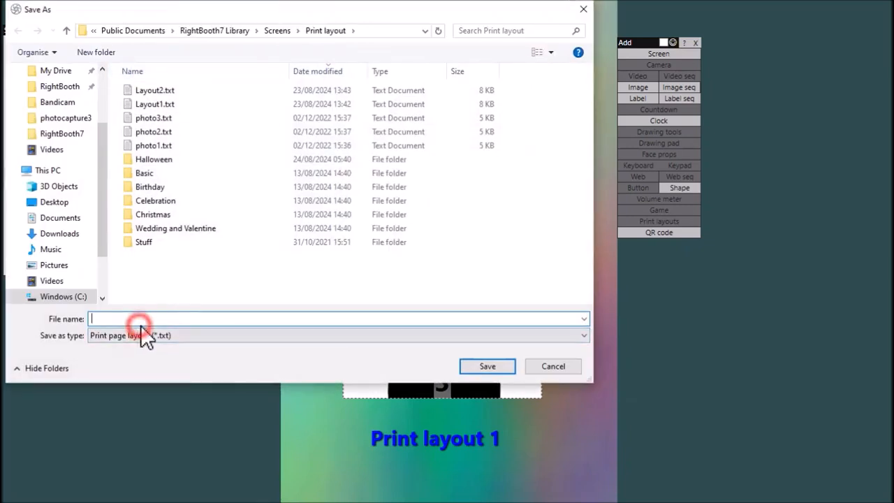
type("La")
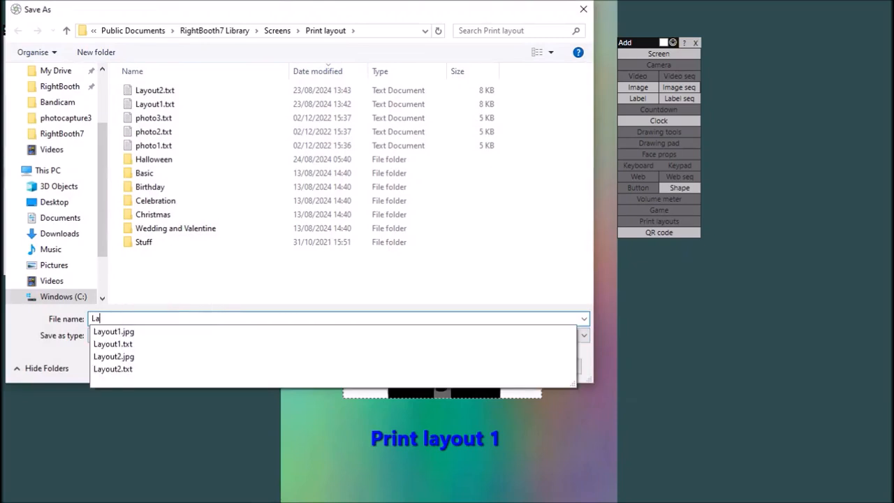
type("yout1")
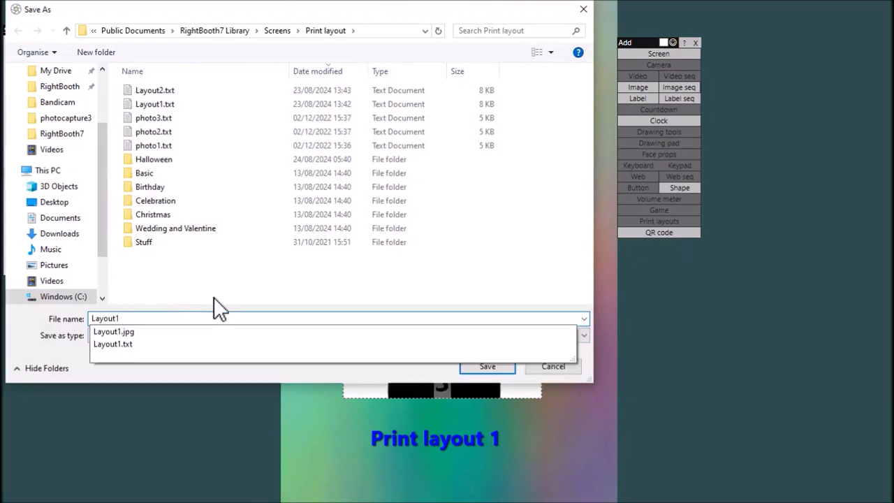
type("-3photos")
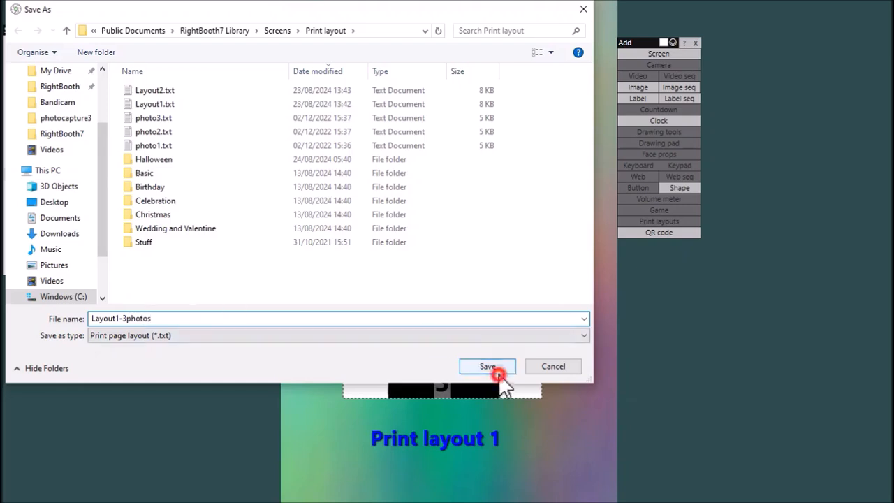
left_click(500, 371)
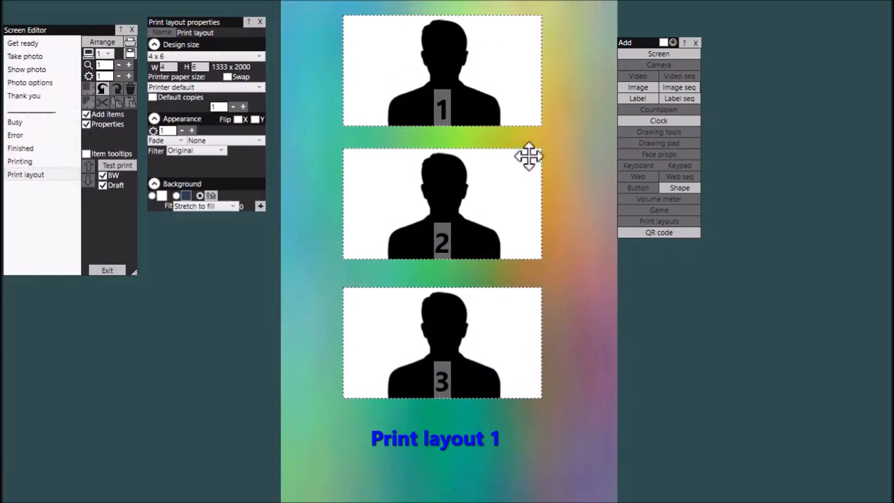
Stagger the photos by moving photos 1 and 3 towards the page's left edge and photo 2 towards its right edge
left_click_drag(487, 90, 450, 92)
left_click_drag(454, 193, 507, 196)
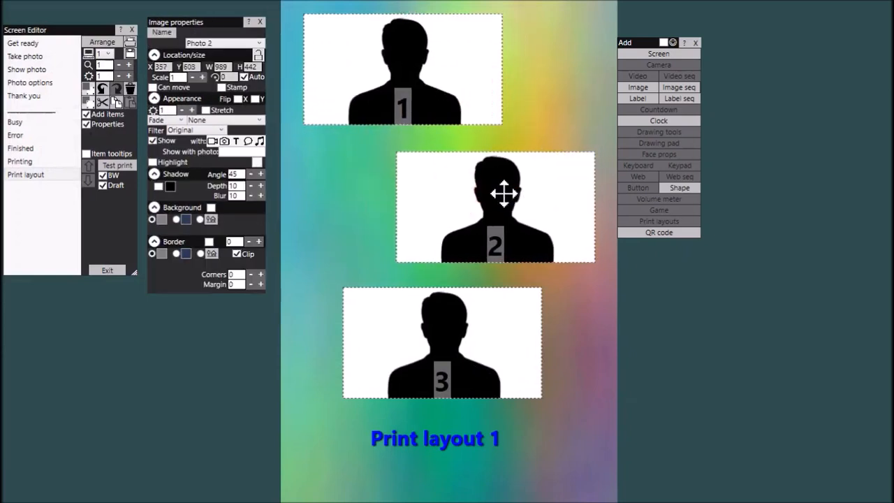
left_click_drag(453, 353, 415, 353)
Replace the page background with the blue wire-grid image from the General backgrounds
left_click(572, 305)
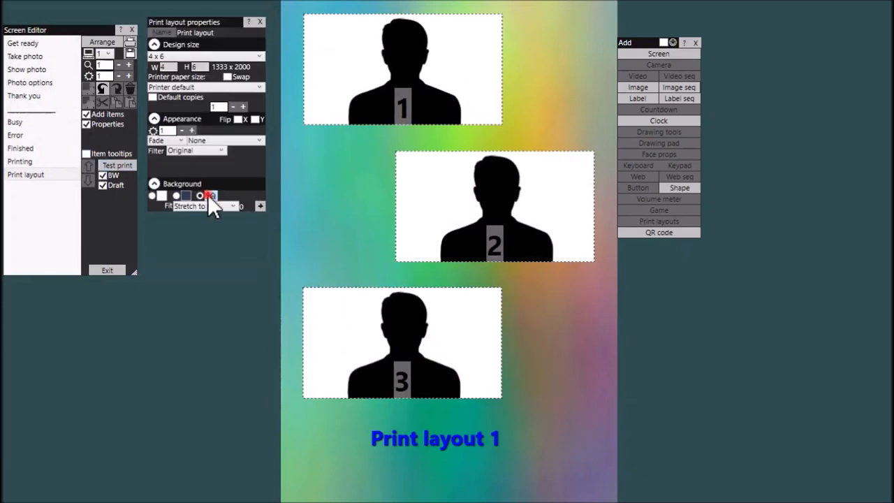
left_click(209, 195)
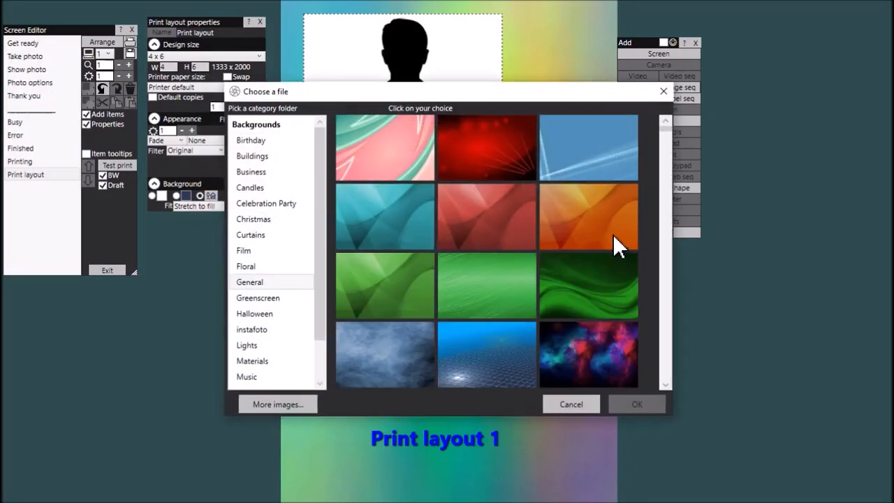
left_click(489, 371)
left_click(633, 405)
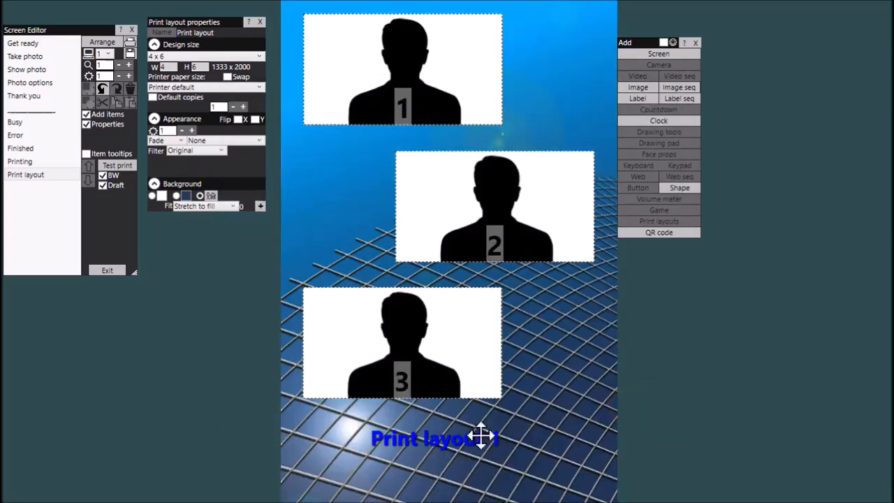
Change the text of the label below photo 3 to "Print layout 2"
left_click_drag(473, 447, 481, 445)
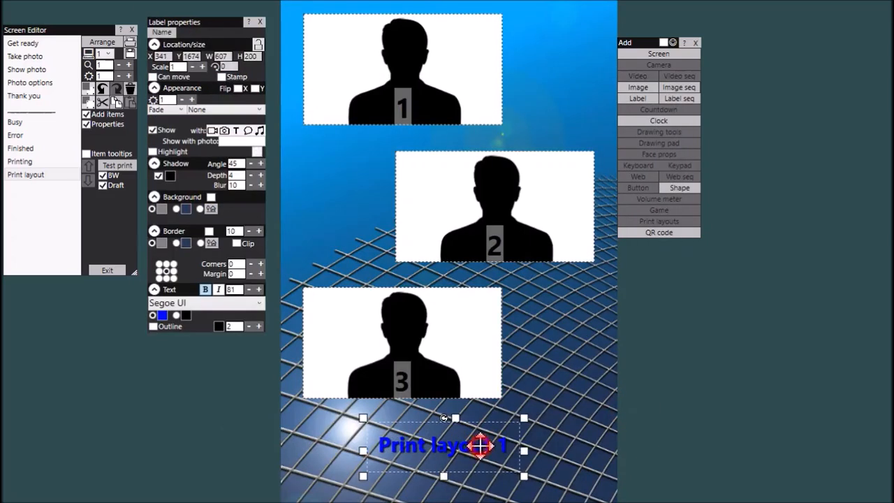
double_click(481, 444)
key("BackSpace")
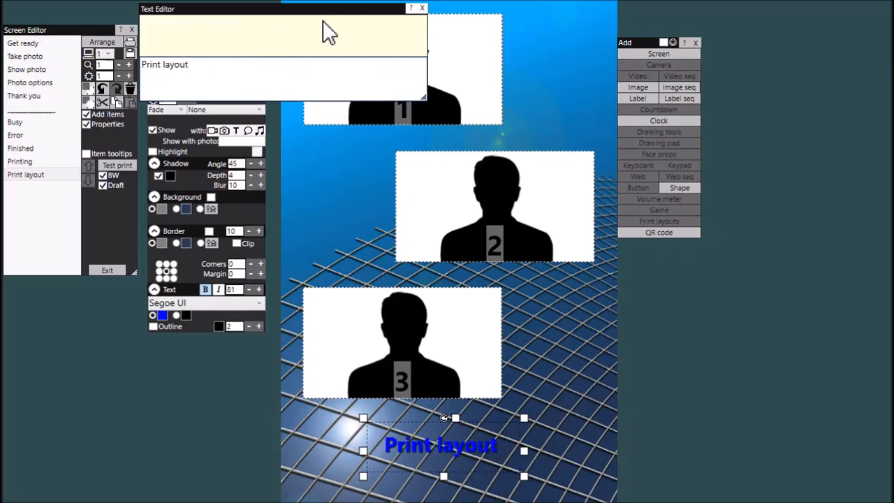
type("2")
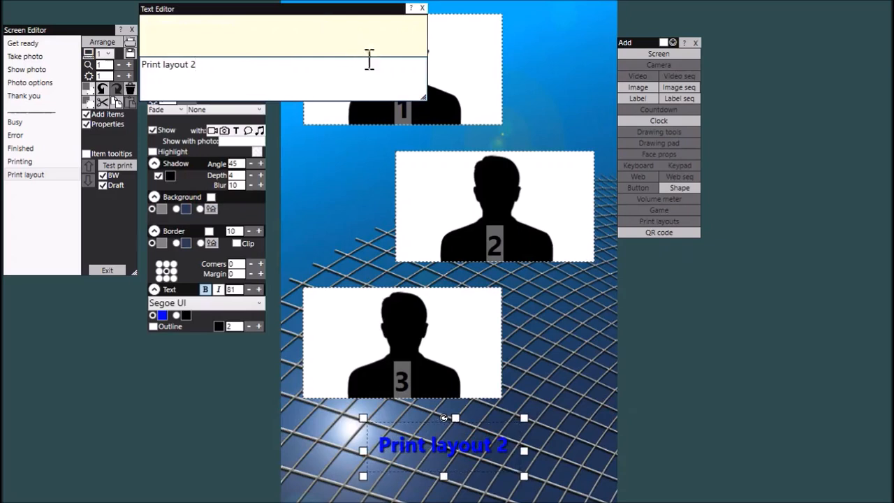
left_click(422, 8)
Set the "Print layout 2" label's text colour to light yellow (#FFFFFF4F)
left_click(163, 315)
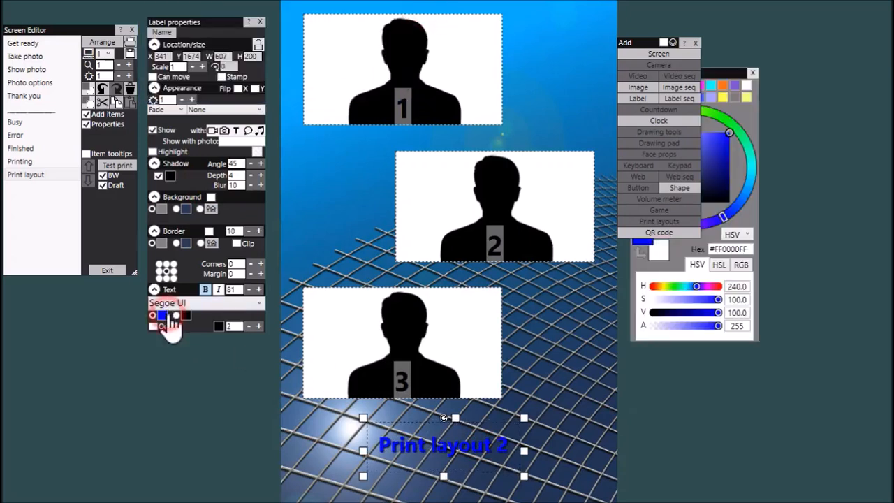
left_click(723, 99)
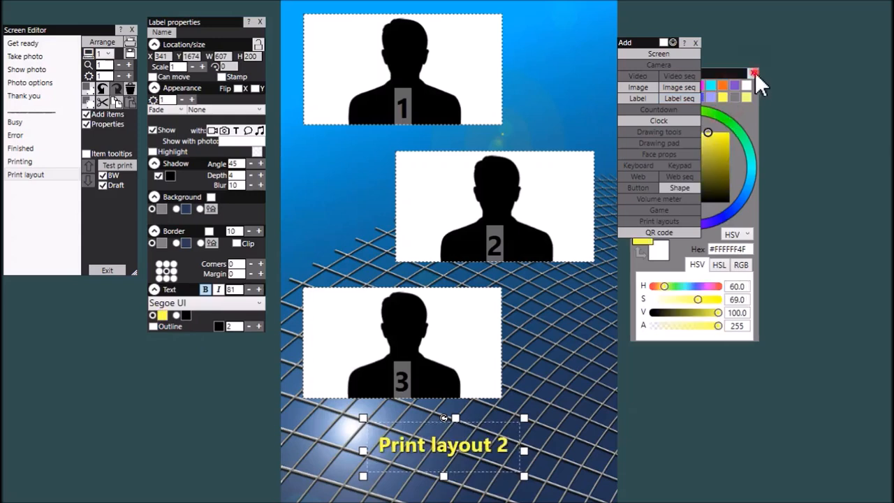
left_click(752, 72)
Reposition the "Print layout 2" label, enlarge its box to about 977 x 278 and raise its text size to 124
left_click_drag(459, 436, 417, 433)
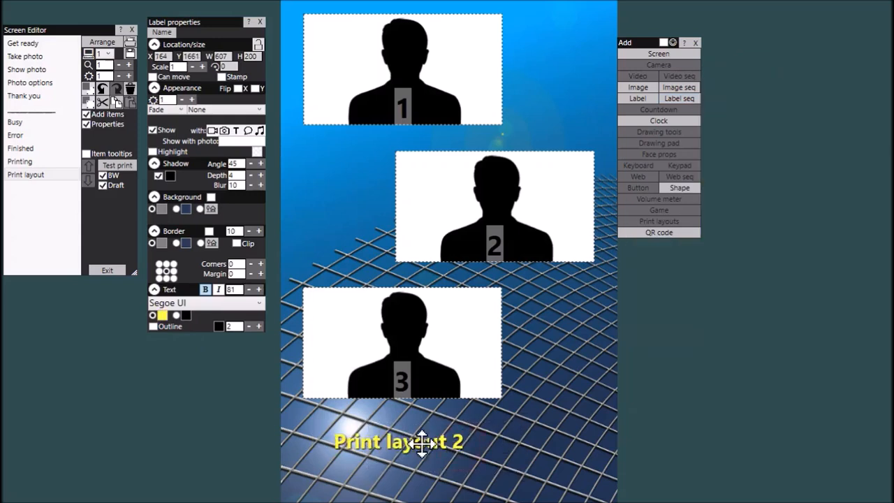
left_click_drag(482, 469, 571, 491)
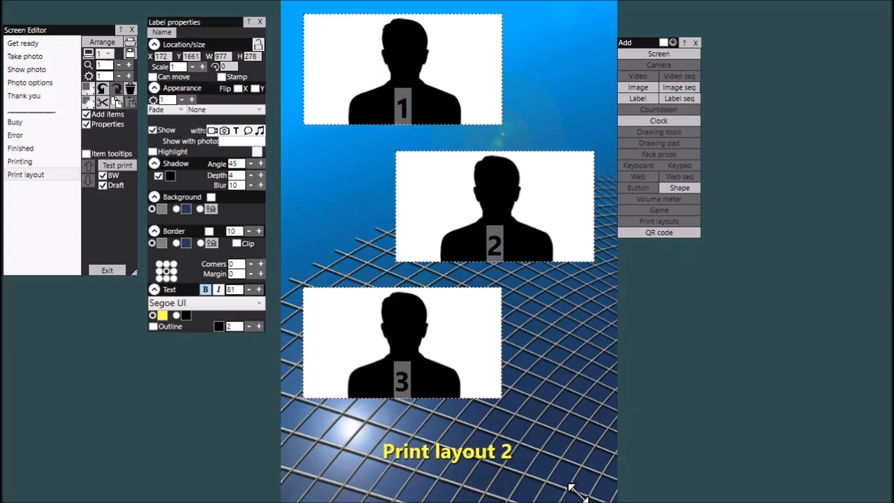
left_click(258, 290)
left_click(257, 291)
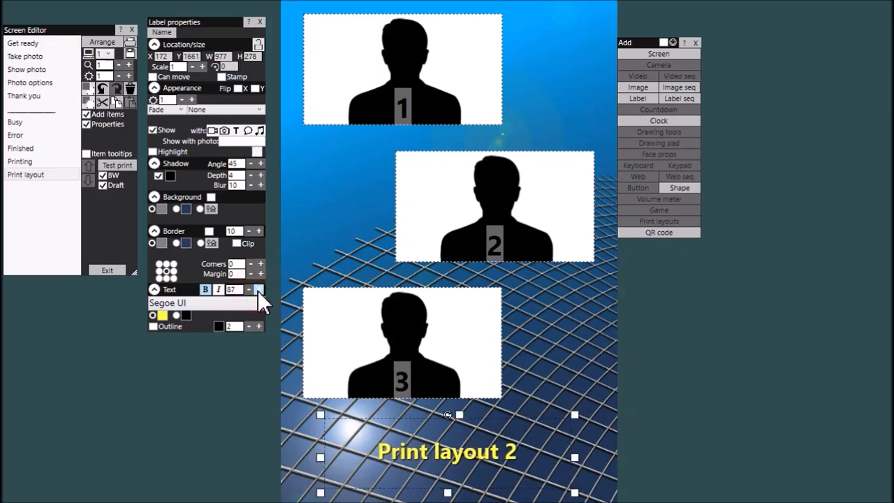
left_click(258, 290)
left_click(258, 291)
left_click(257, 291)
left_click(258, 290)
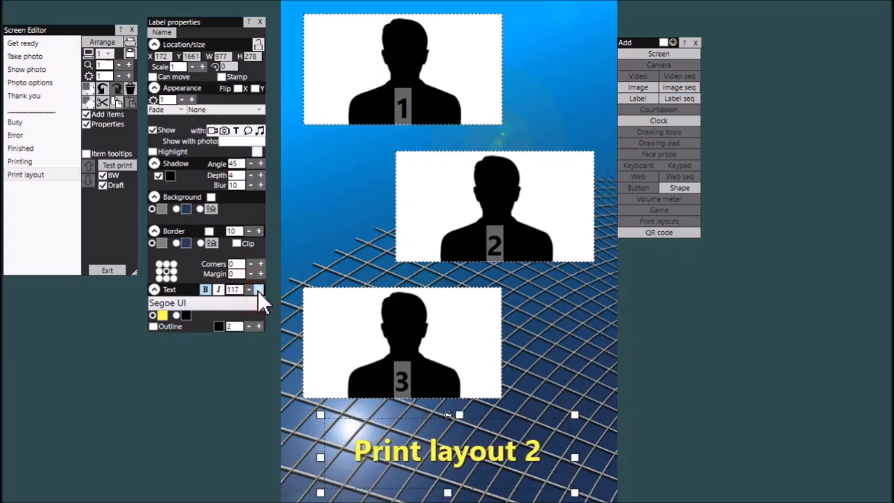
left_click(258, 291)
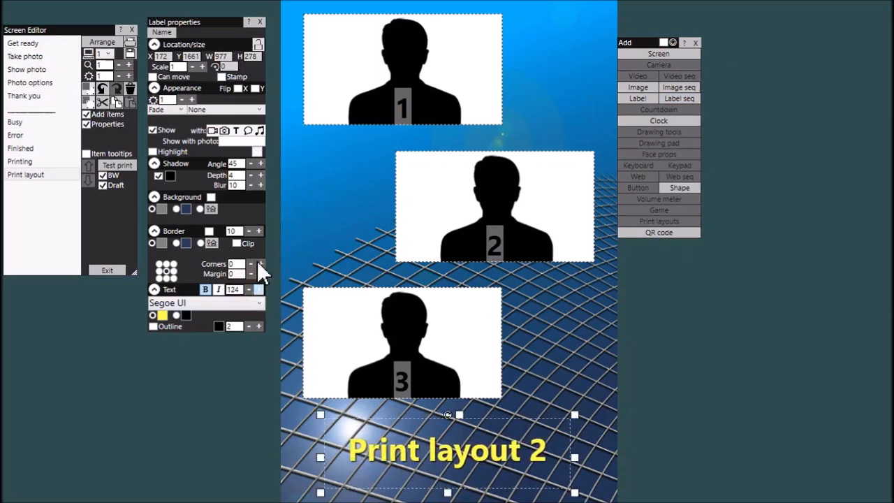
Save the modified screen as a separate print layout file named Layout2-3photos.txt, basing the name on Layout1-3photos.txt
left_click(130, 53)
left_click(204, 65)
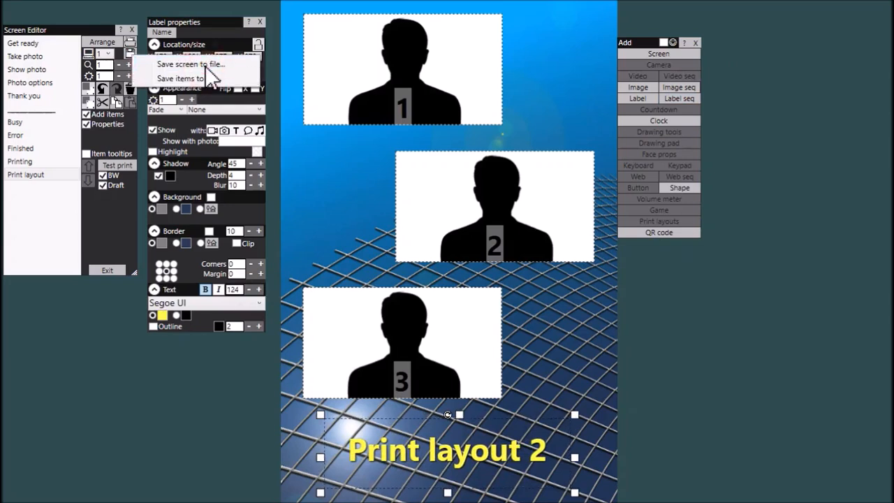
left_click(199, 90)
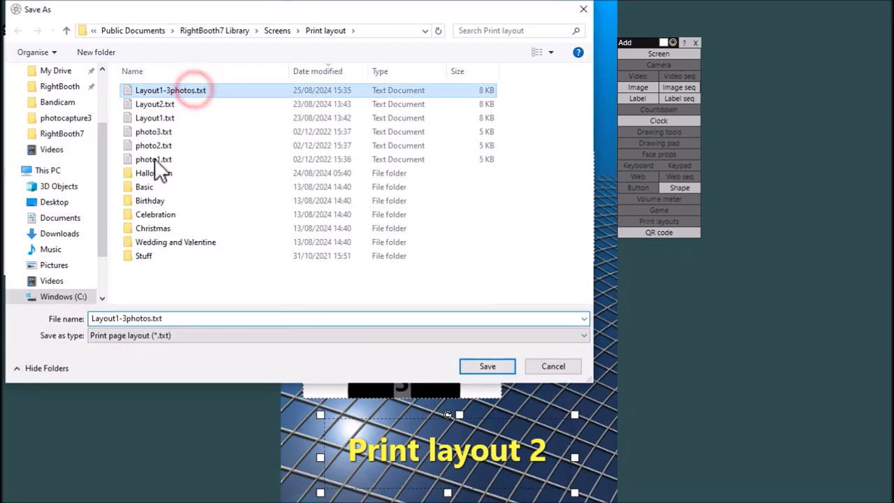
left_click(122, 318)
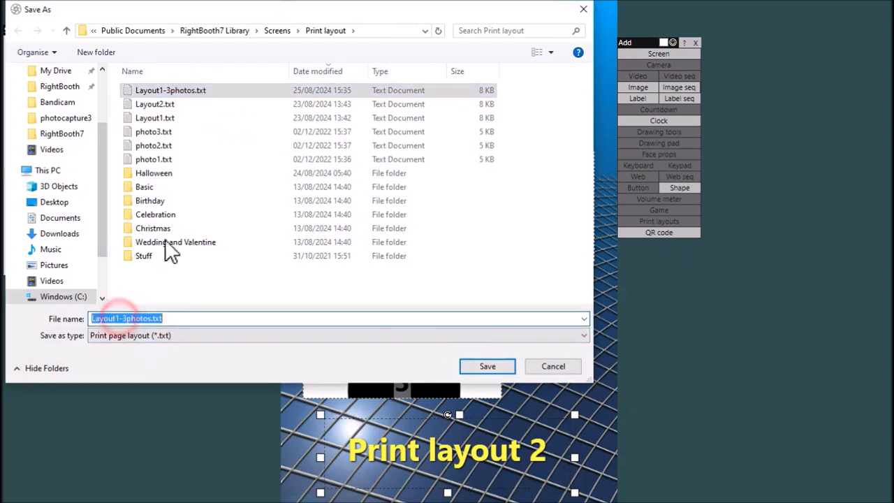
key("Right")
key("Left")
key("Left")
key("Left")
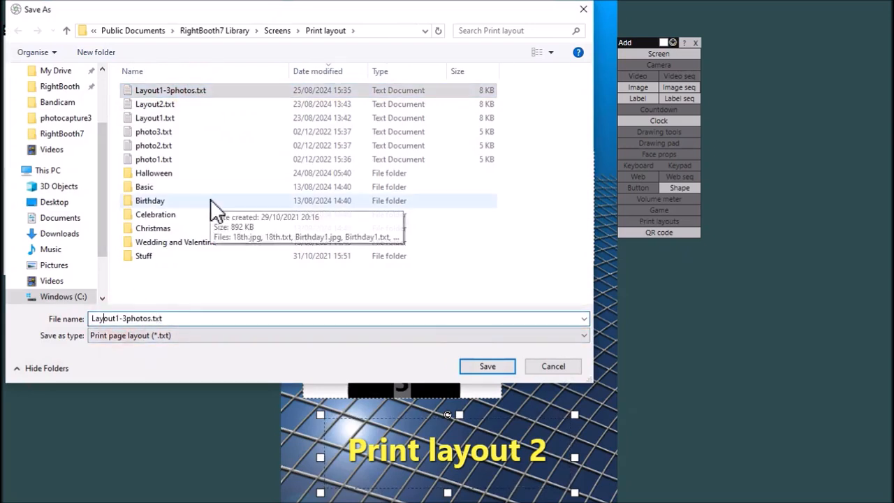
key("Left")
key("Left")
key("Left")
key("Left")
key("Left")
key("Left")
key("Left")
key("Left")
key("Left")
key("BackSpace")
type("2")
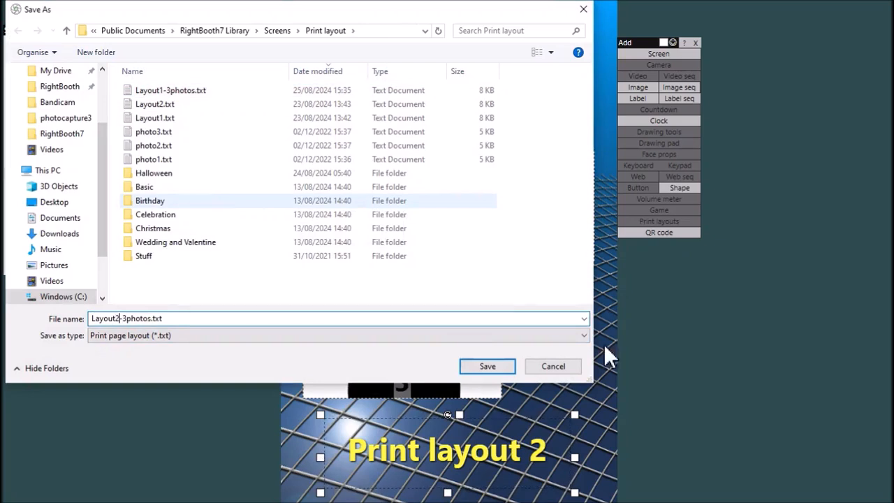
left_click(495, 366)
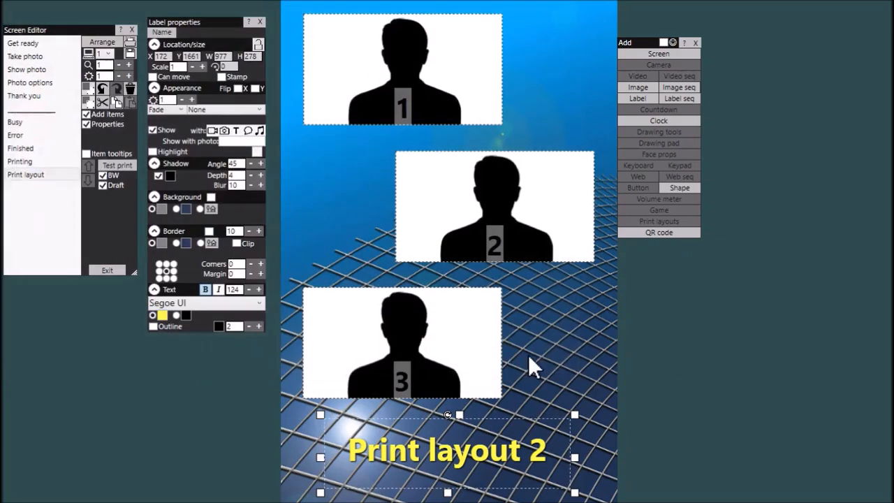
Replace the print layout's background with the orange curved-shapes image from the General category
left_click(335, 185)
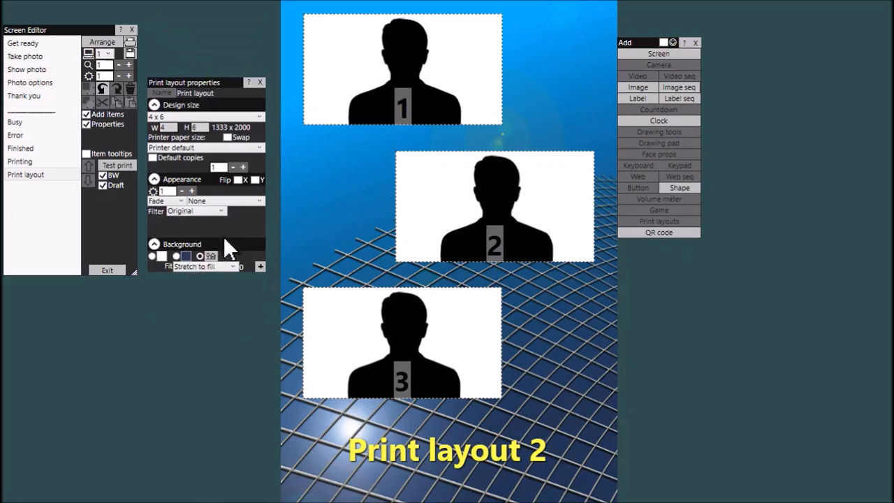
left_click_drag(223, 236, 224, 176)
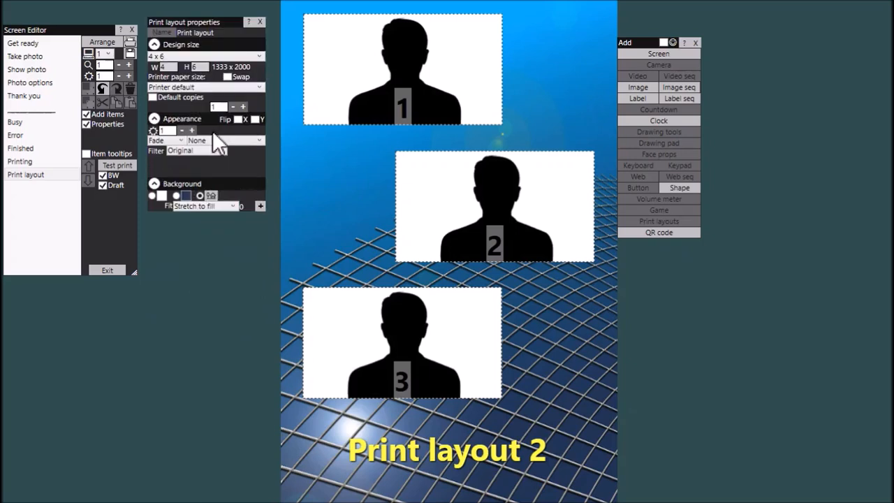
left_click(212, 196)
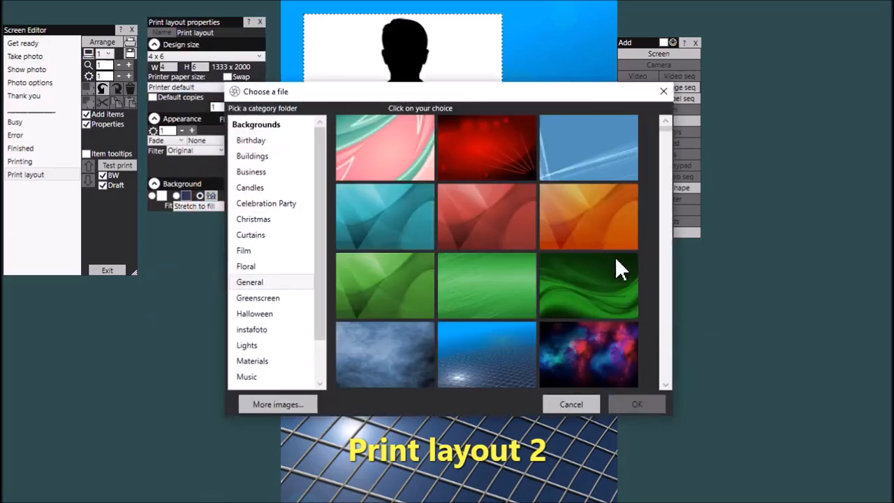
left_click(596, 232)
left_click(634, 404)
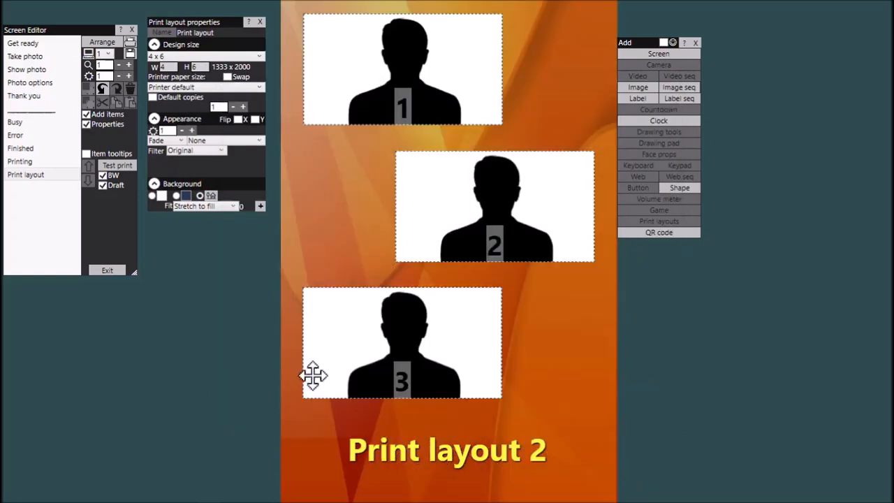
Move photos 2 and 3 up so the three photos overlap, and reposition the label beneath them, rotated to about 303.7 degrees
left_click_drag(474, 211, 454, 150)
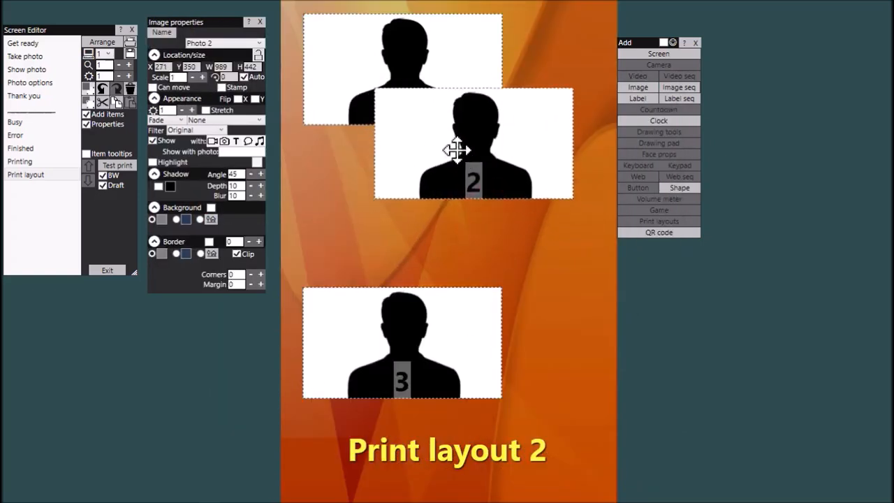
left_click_drag(429, 388, 431, 254)
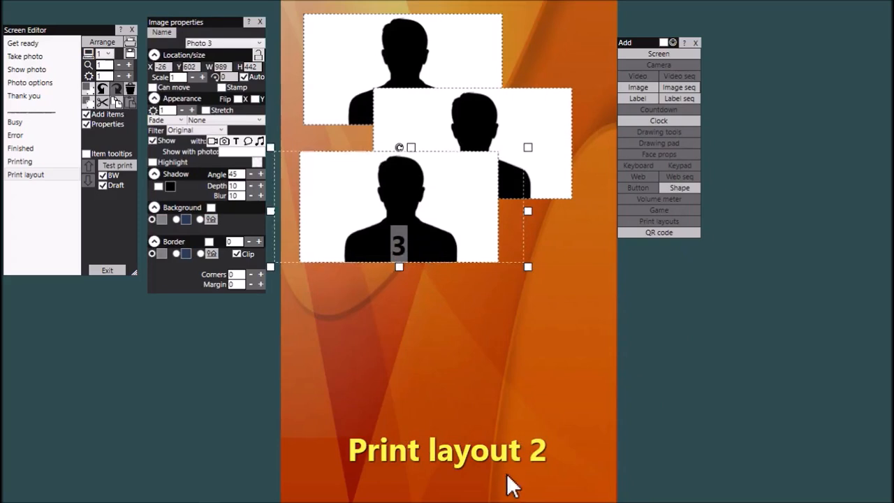
left_click_drag(451, 422, 394, 354)
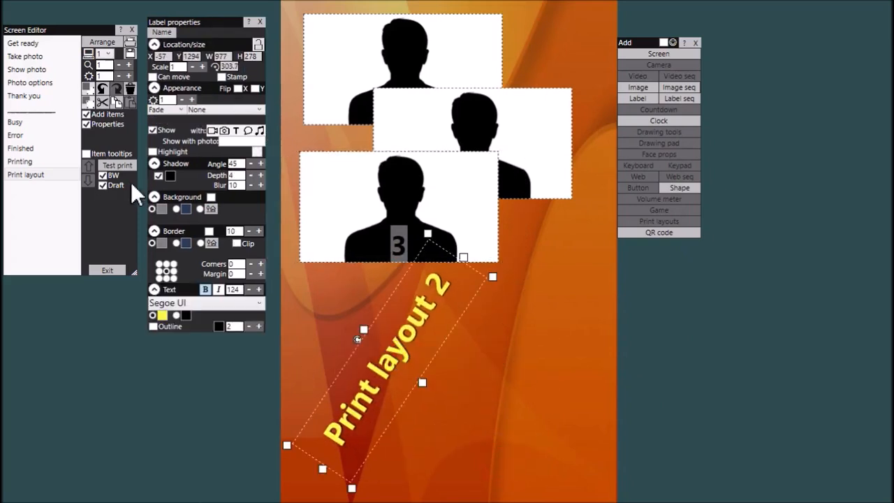
Add the multicoloured stars image from the Stars category, about 626 x 748, overlapping photo 3's lower corner beside the label
left_click(667, 87)
left_click(272, 329)
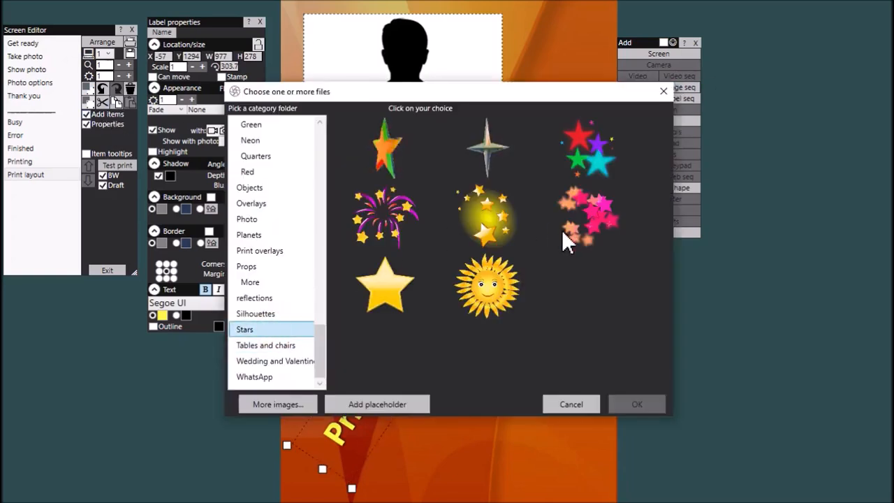
left_click(591, 160)
left_click(623, 407)
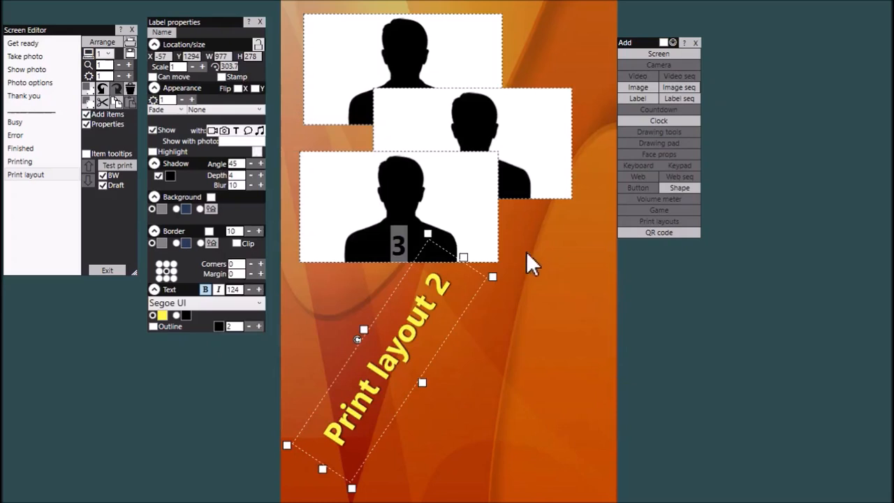
left_click_drag(463, 275, 603, 220)
left_click_drag(568, 176, 573, 321)
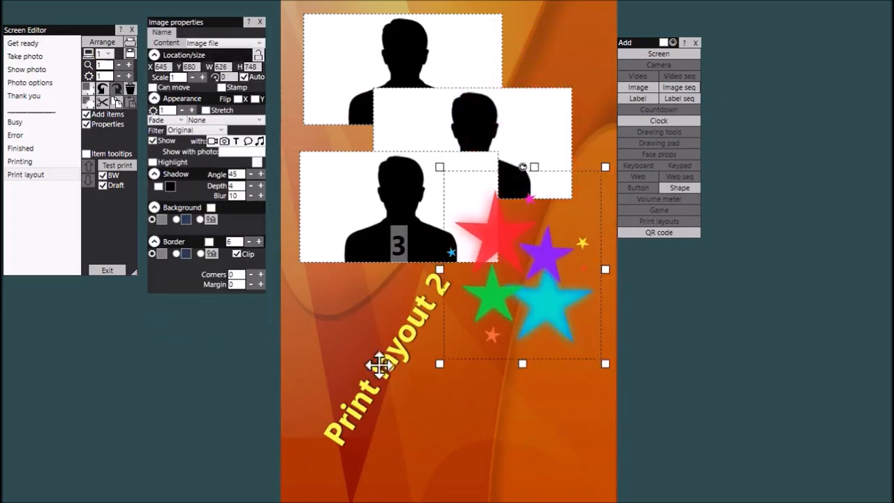
Move the rotated label down to about X -114, Y 1468 and change its text to "Print layout 3"
left_click(379, 365)
double_click(391, 360)
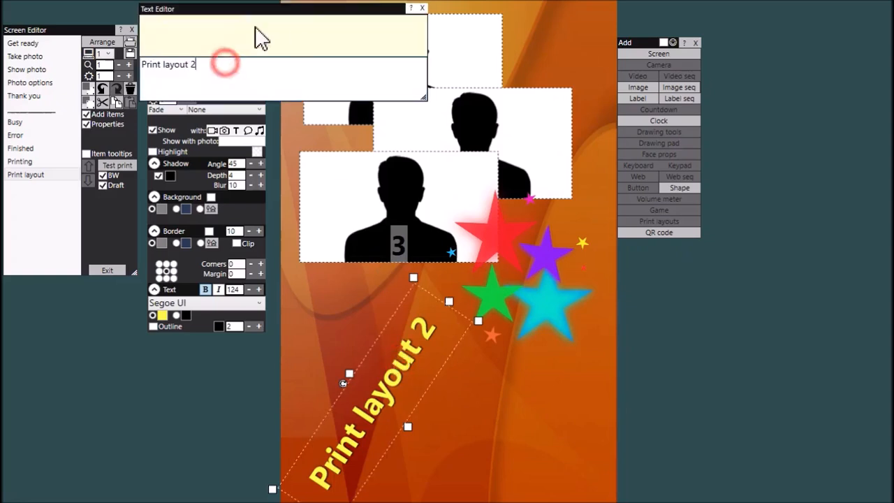
key("BackSpace")
type("3")
left_click(421, 8)
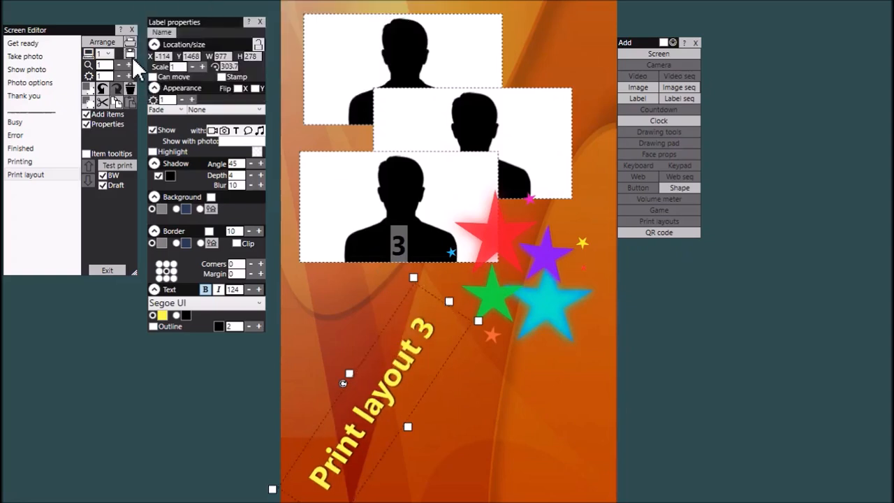
Save the modified screen as Layout3-3photos.txt, basing the name on Layout2-3photos.txt
left_click(131, 54)
left_click(216, 66)
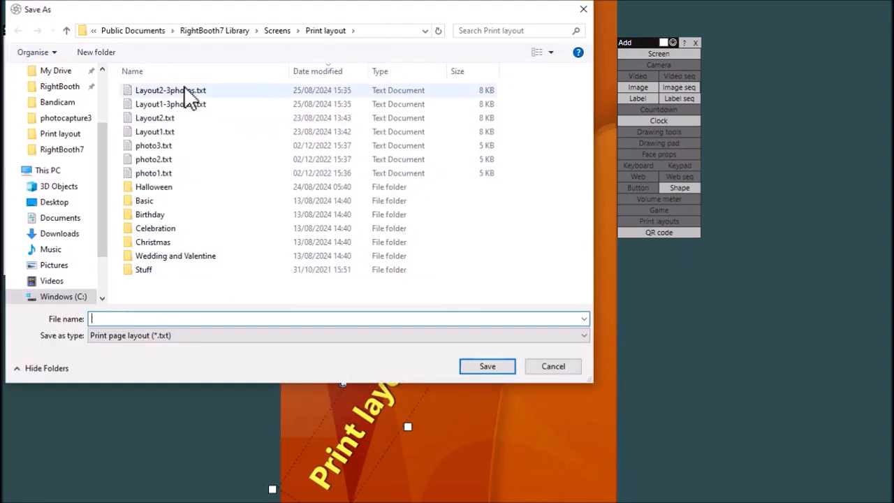
left_click(183, 88)
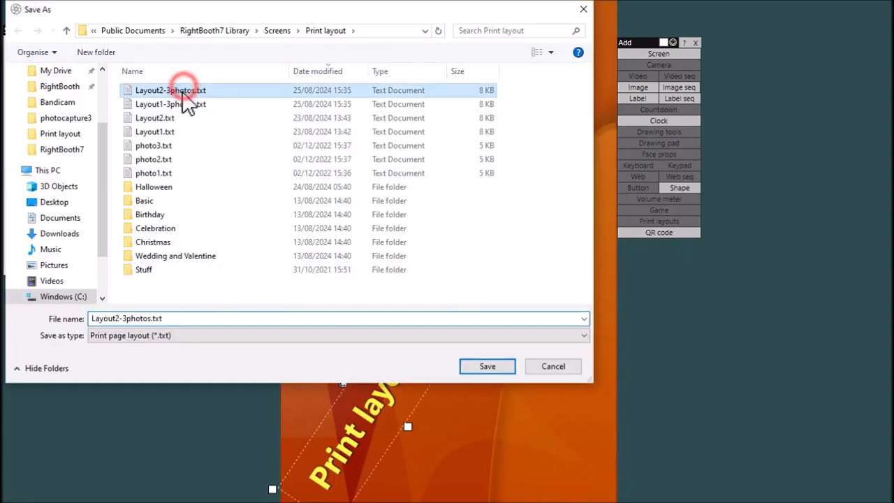
left_click(120, 318)
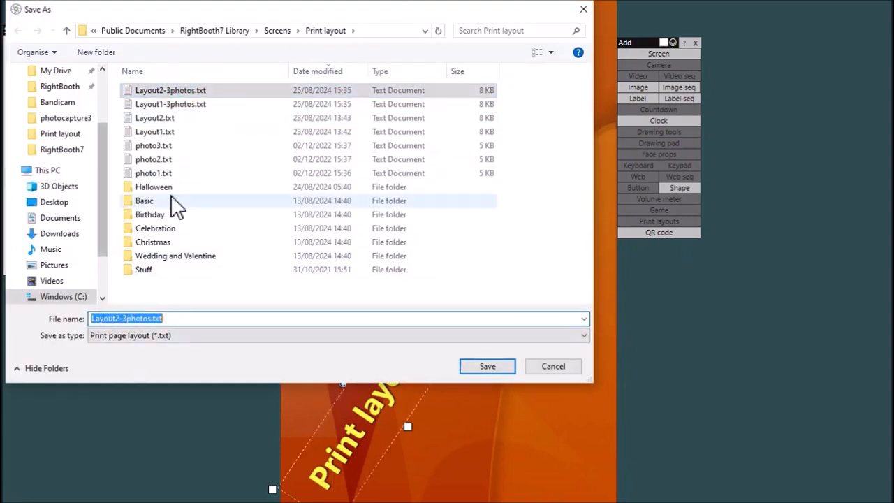
key("Home")
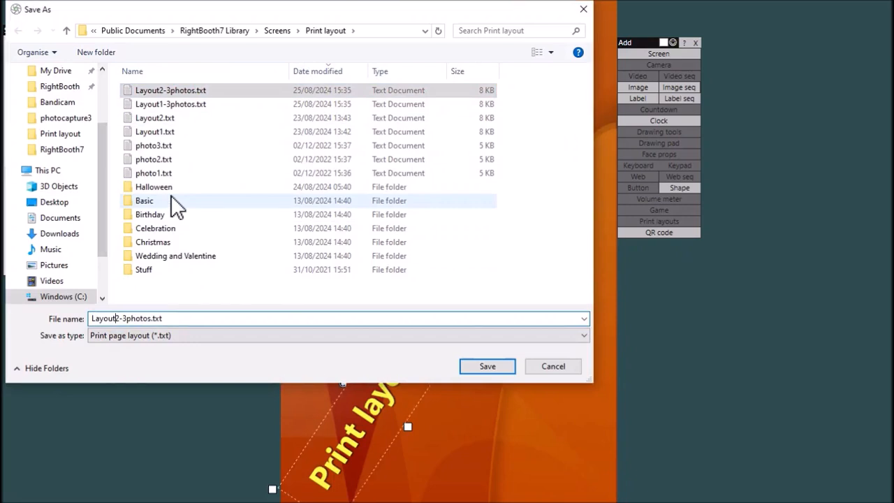
type("3")
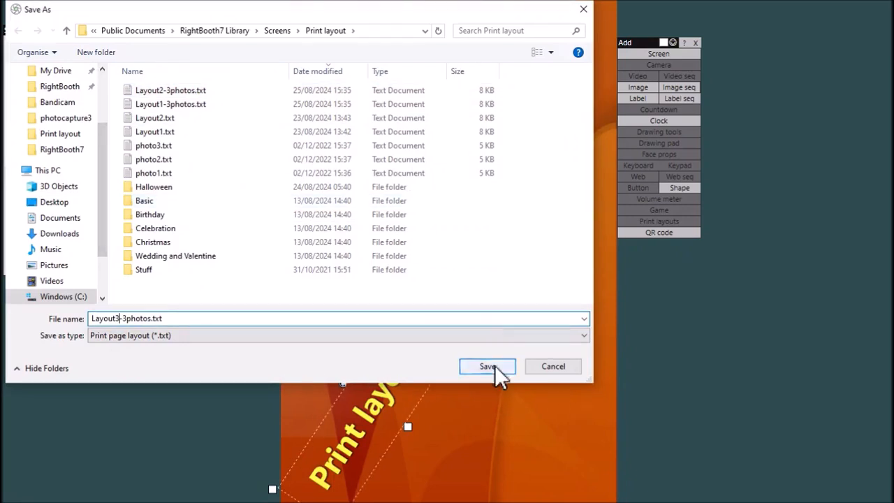
left_click(487, 366)
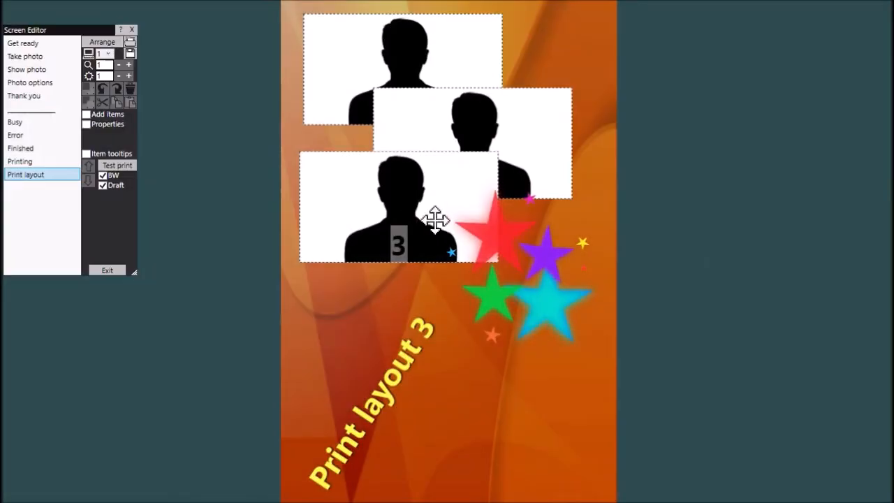
Load the saved three-photo "Print layout 1" design back into the Print layout screen
left_click(130, 43)
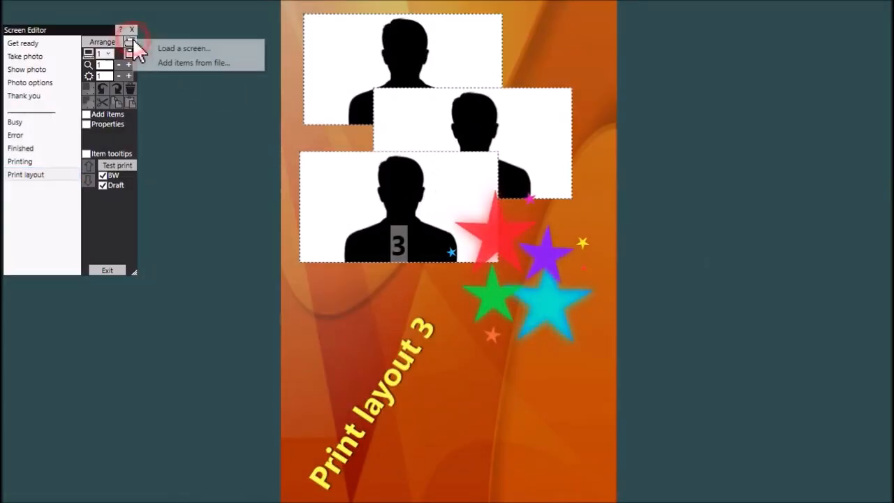
left_click(188, 47)
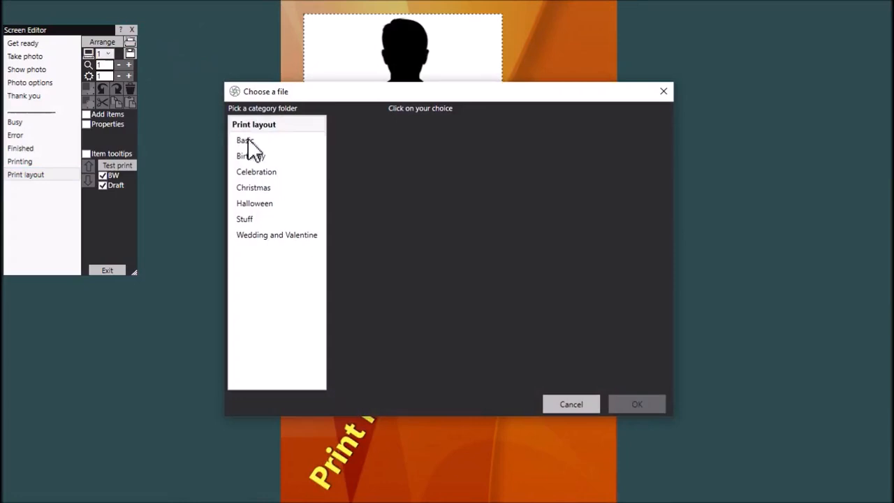
left_click(496, 159)
left_click(636, 405)
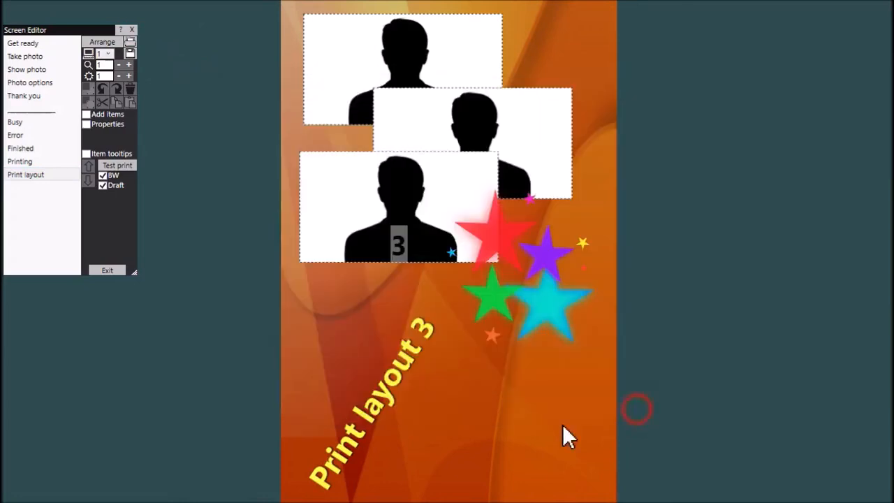
left_click(40, 243)
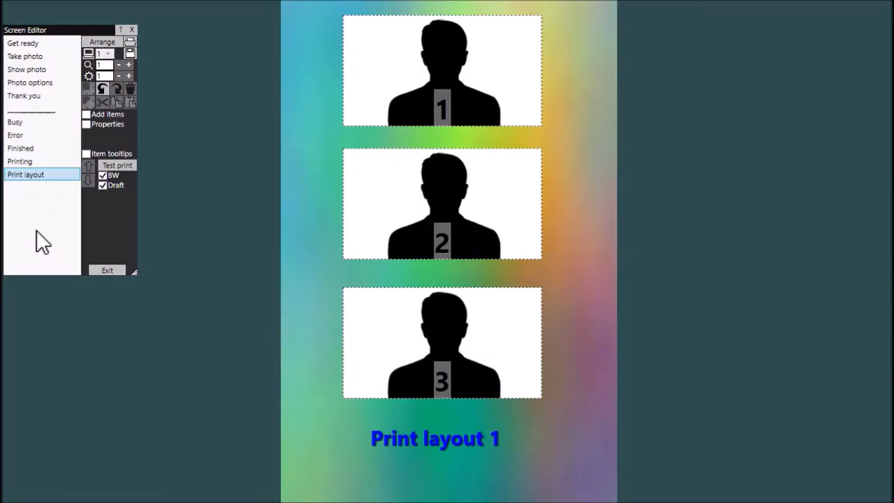
Show the item-adding tools and add a new screen named "Choose layout"
left_click(102, 116)
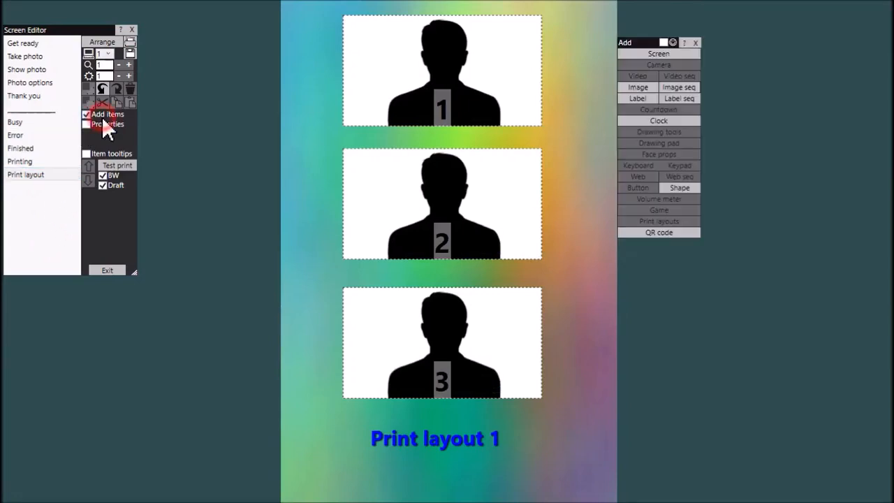
left_click(664, 54)
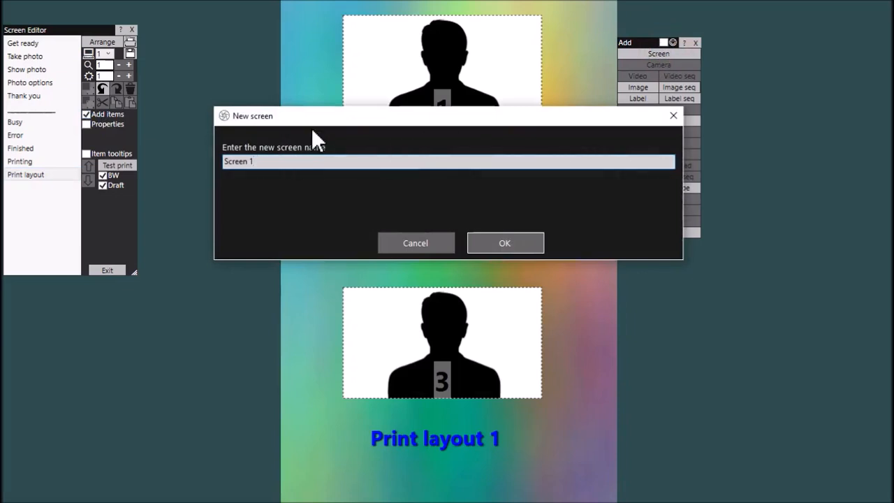
key("BackSpace")
key("BackSpace")
key("BackSpace")
key("BackSpace")
key("BackSpace")
key("BackSpace")
key("BackSpace")
key("BackSpace")
type("Cho")
left_click(525, 242)
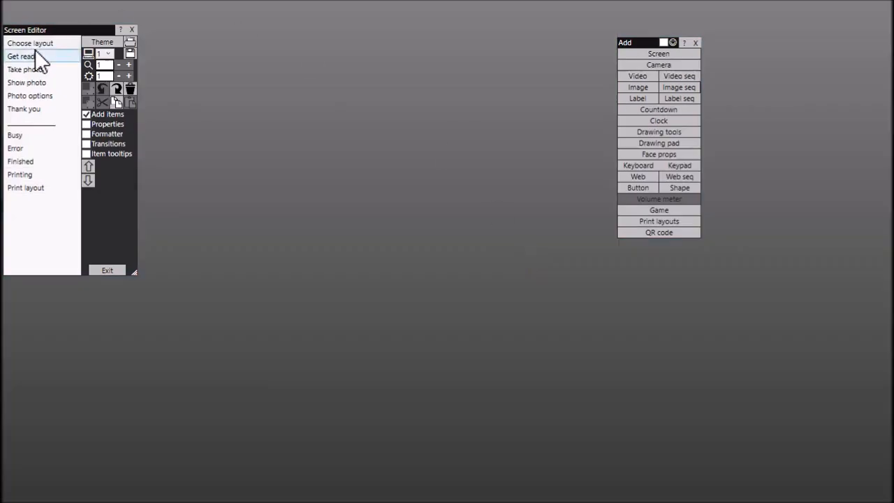
Compare the new Choose layout screen with the Get ready screen's background
left_click(38, 44)
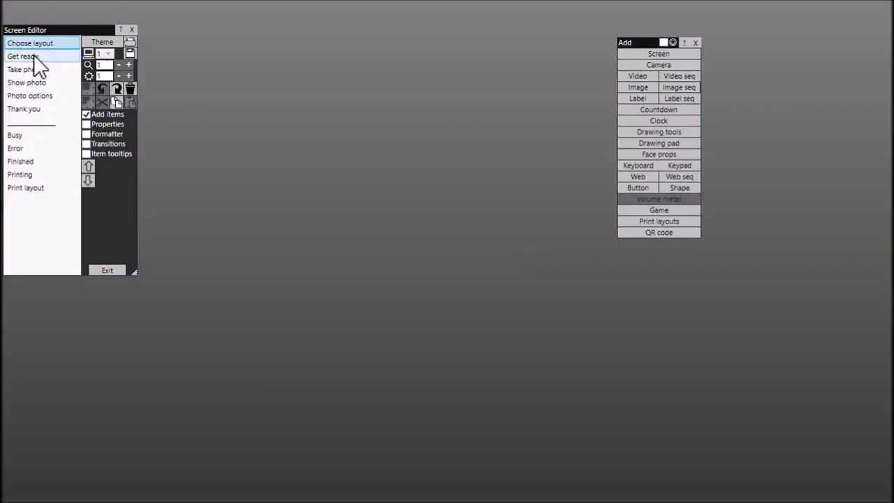
left_click(40, 57)
left_click(46, 70)
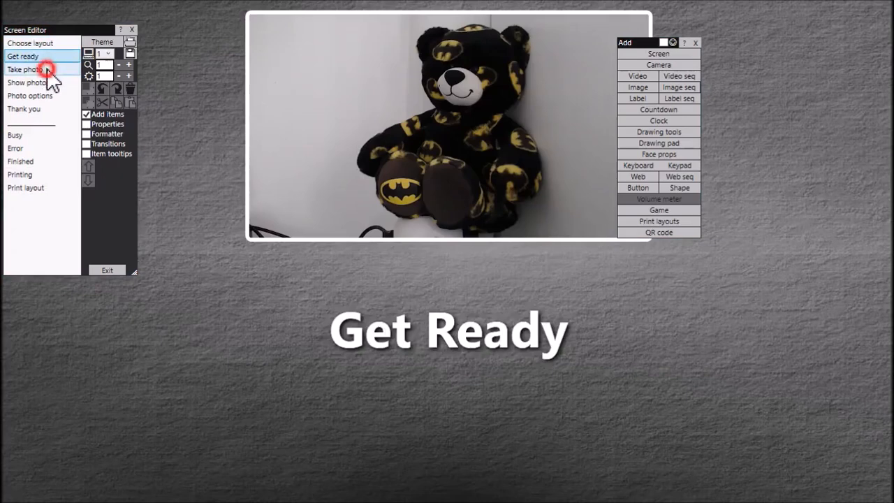
left_click(45, 43)
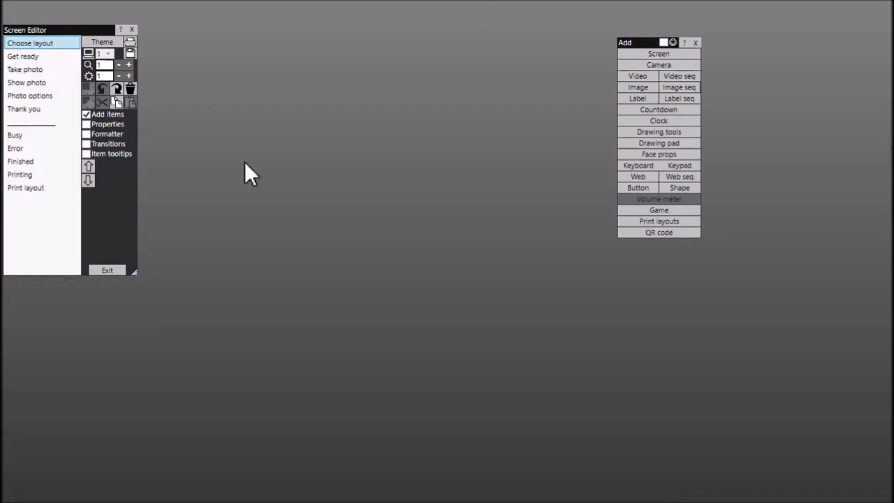
left_click(44, 57)
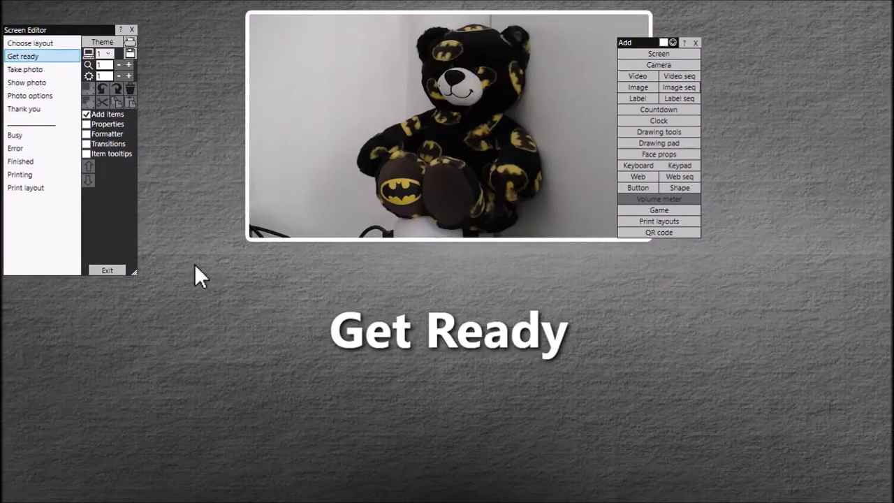
Set the Choose layout screen's background to the dark grey textured image from the Materials category
left_click(66, 44)
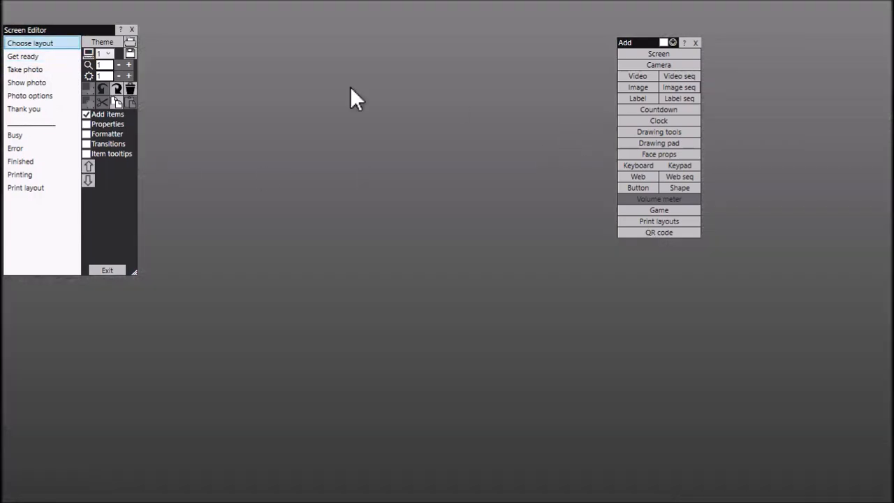
left_click(115, 125)
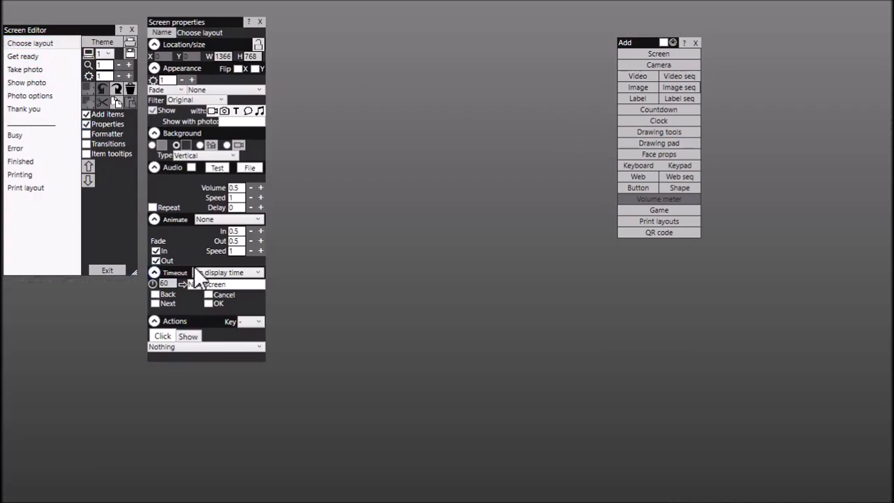
left_click(212, 145)
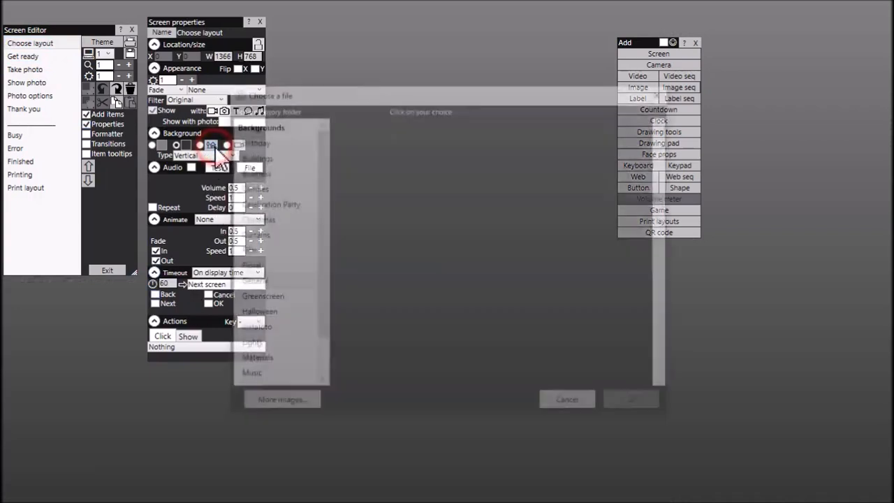
scroll(669, 349, "down", 5)
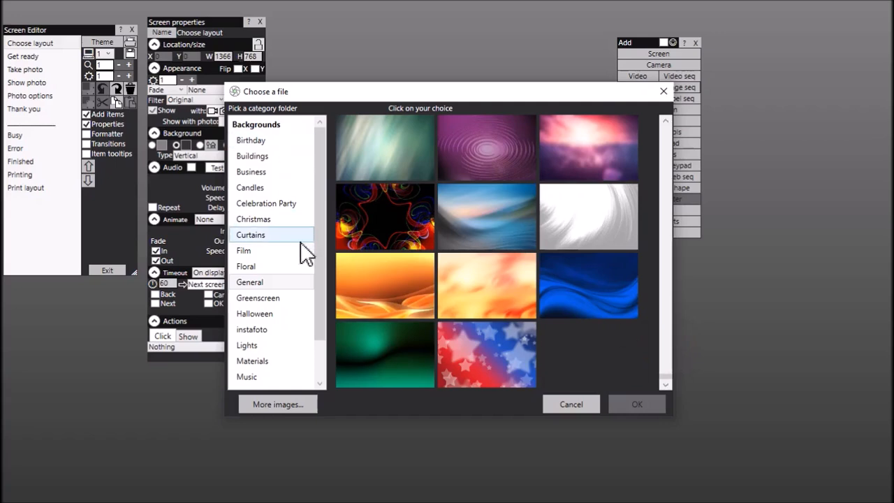
scroll(321, 297, "down", 1)
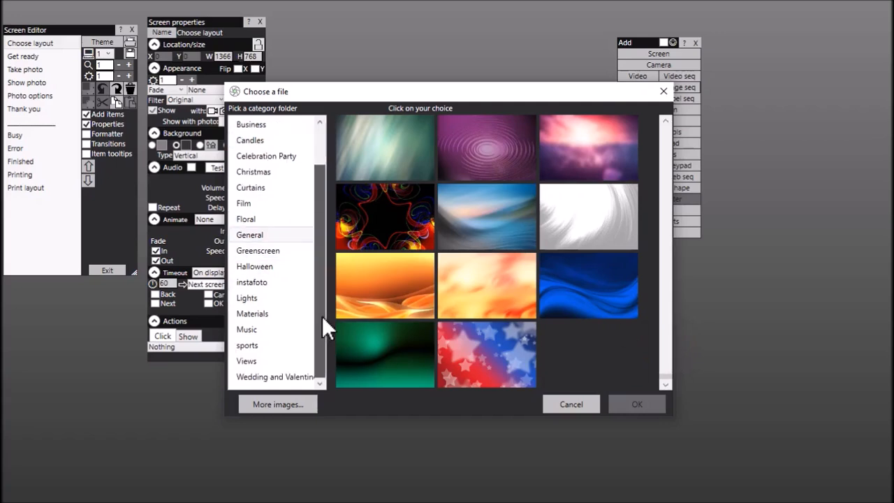
left_click(287, 313)
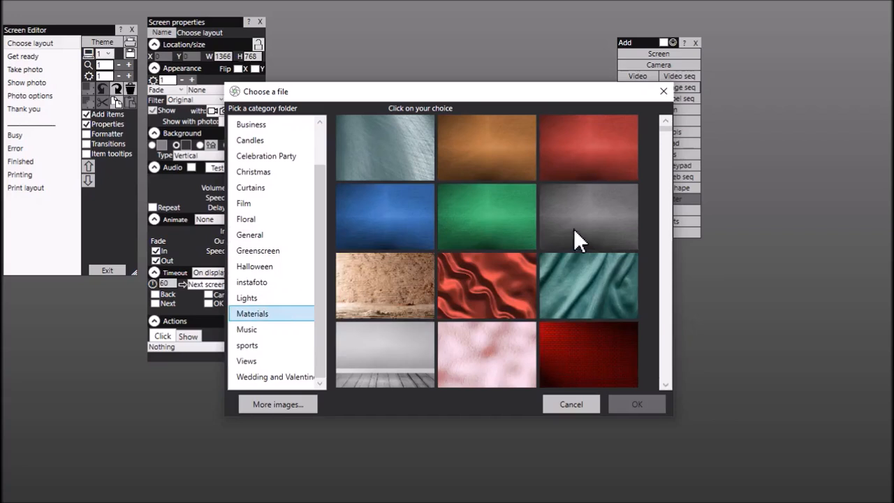
left_click(595, 223)
left_click(646, 407)
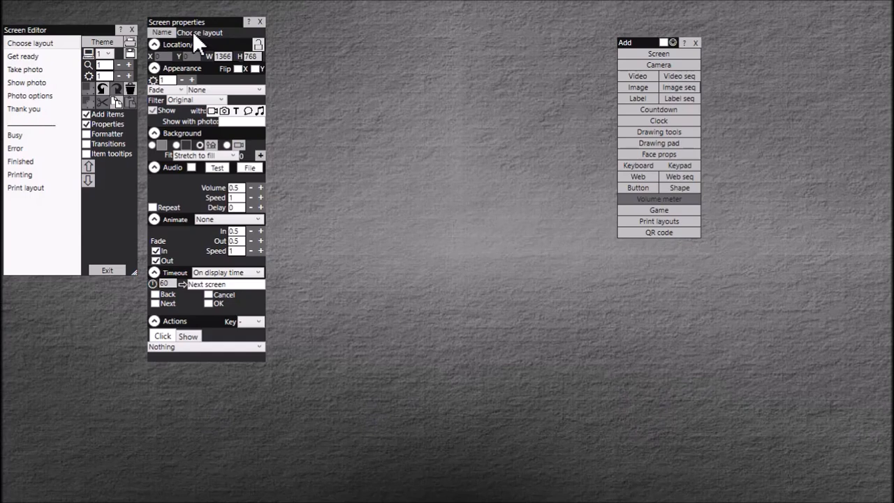
Add a print layouts grid to the screen and fill it with Layout1-3photos, Layout2-3photos and Layout3-3photos
left_click(668, 221)
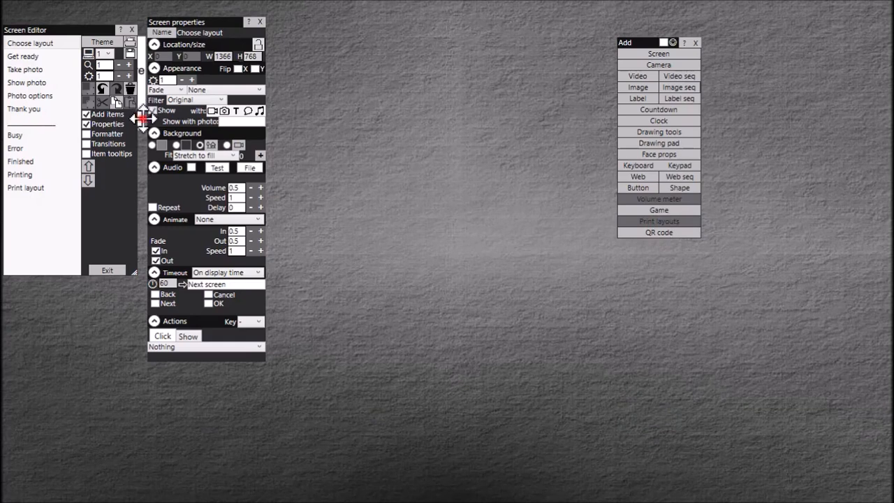
left_click_drag(159, 99, 405, 119)
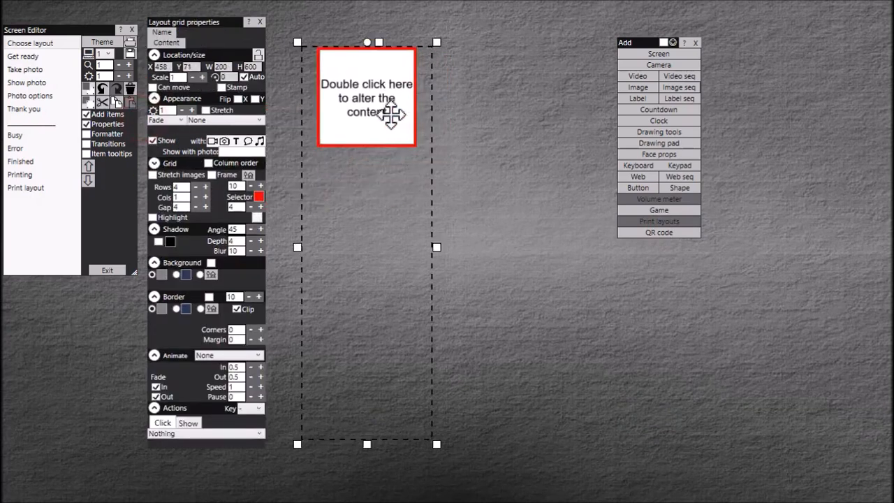
double_click(391, 114)
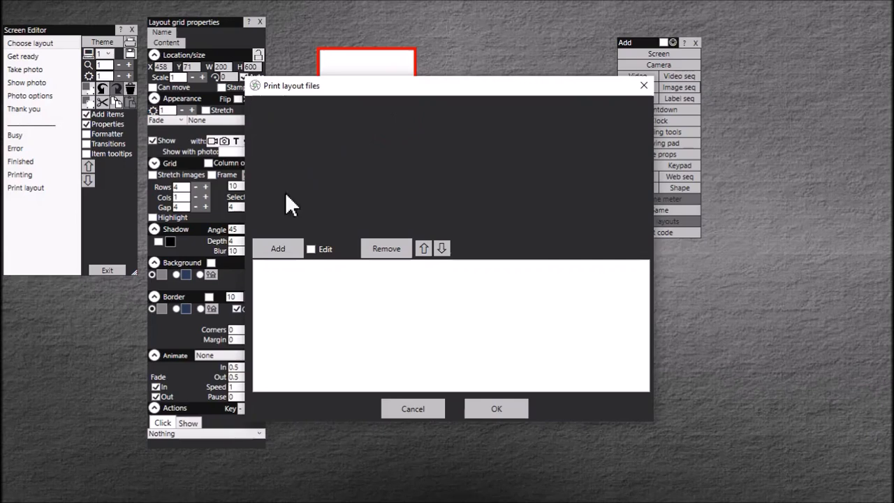
left_click(289, 251)
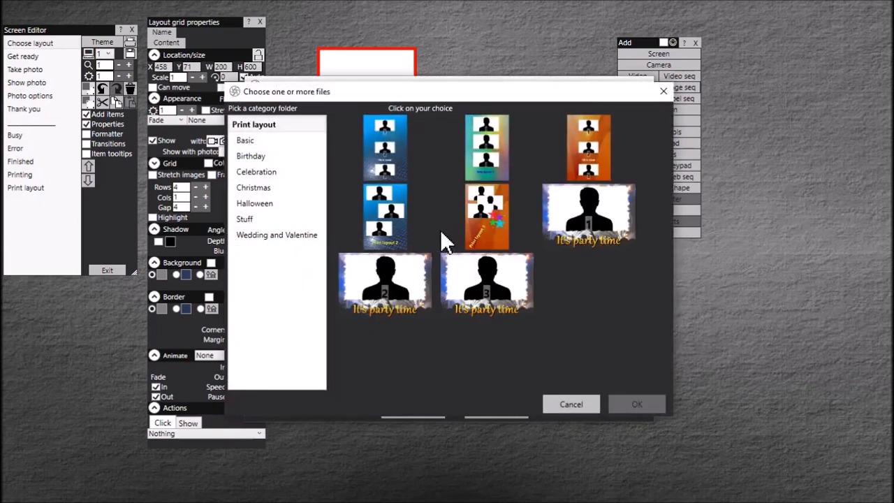
left_click(496, 147)
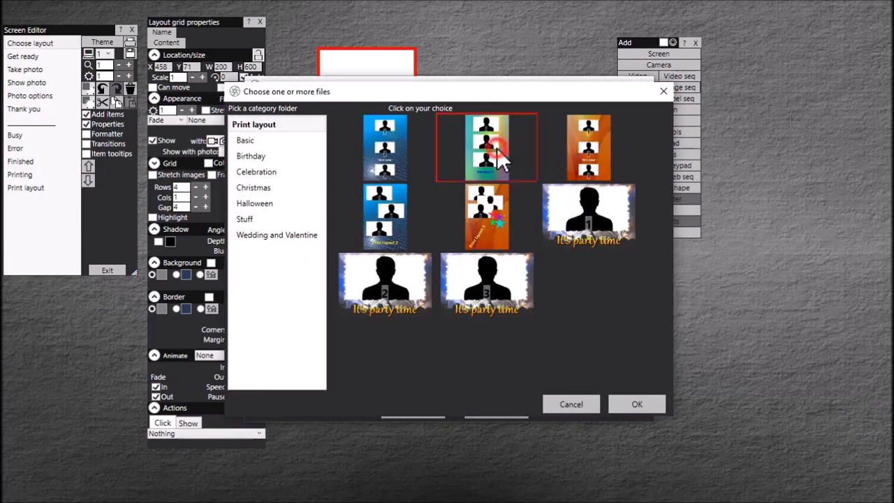
left_click(368, 231)
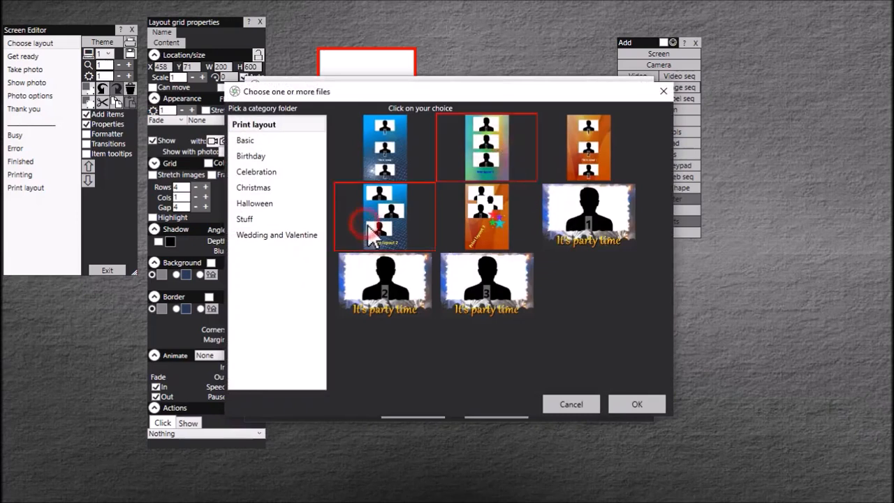
left_click(501, 218)
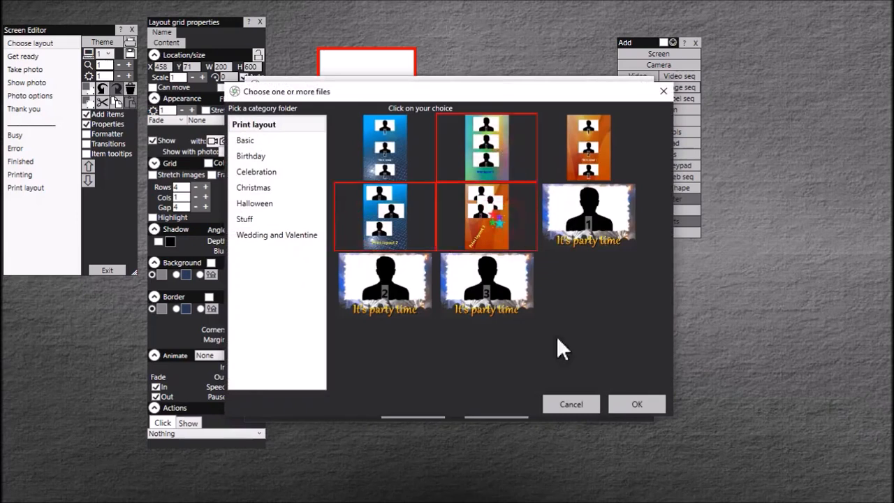
left_click(629, 404)
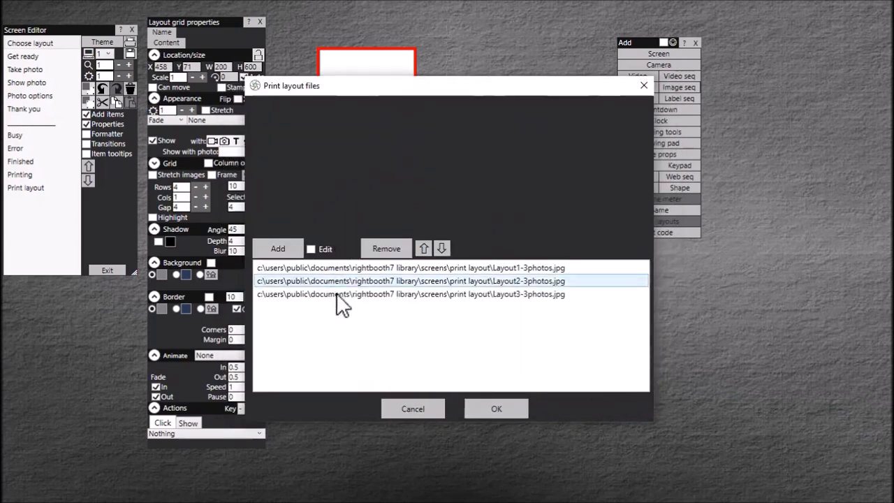
left_click(502, 406)
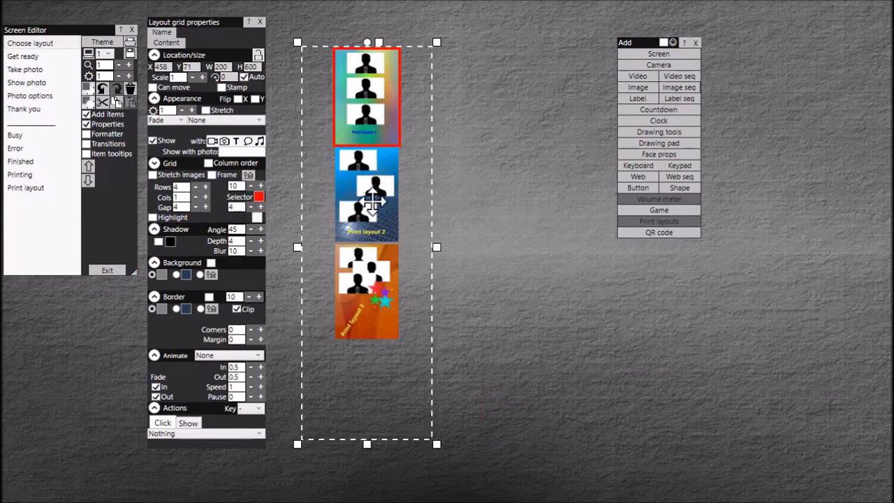
Hide the item-adding tools, move the properties window clear of the grid, and arrange the grid as 1 row with 3 columns
left_click_drag(347, 236, 386, 251)
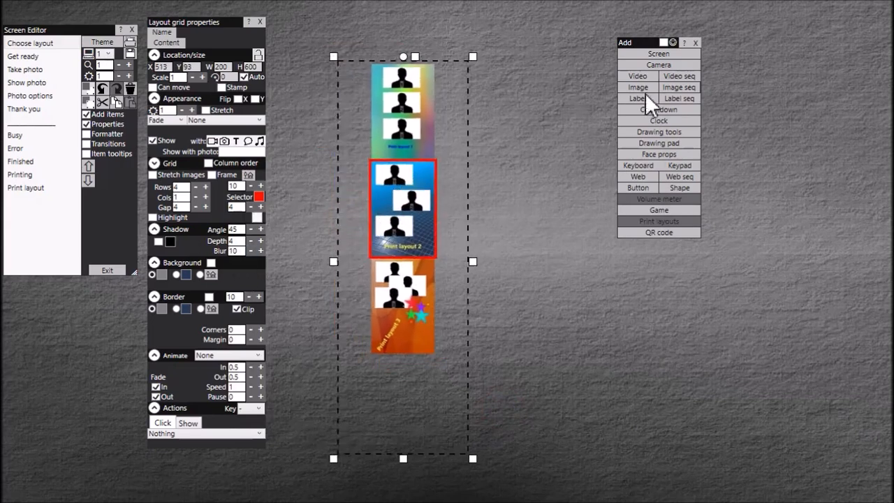
left_click(693, 43)
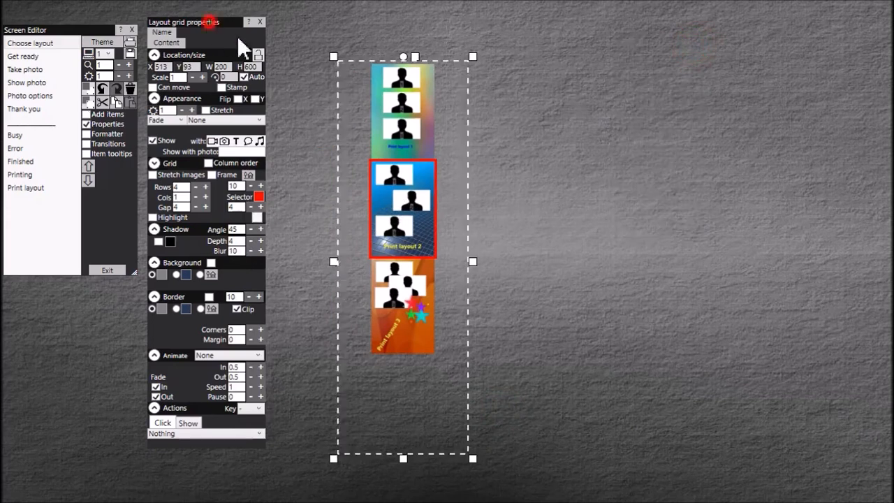
left_click_drag(208, 22, 754, 19)
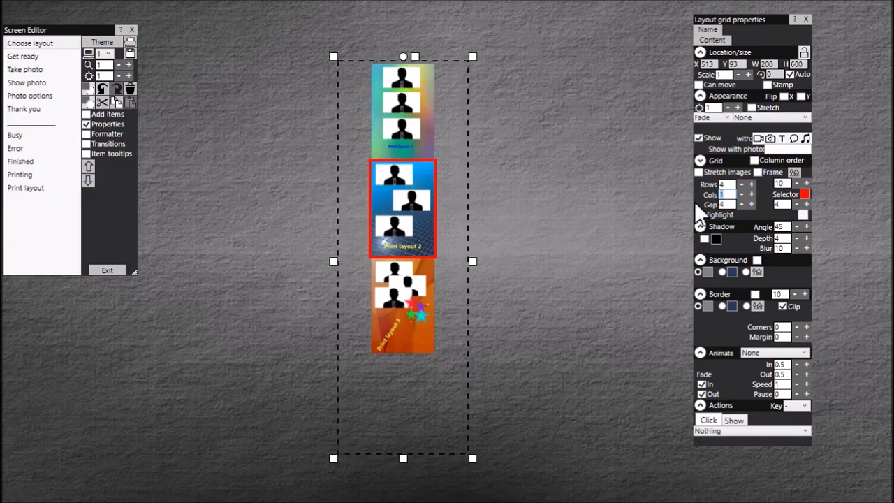
type("3")
key("shift+Tab")
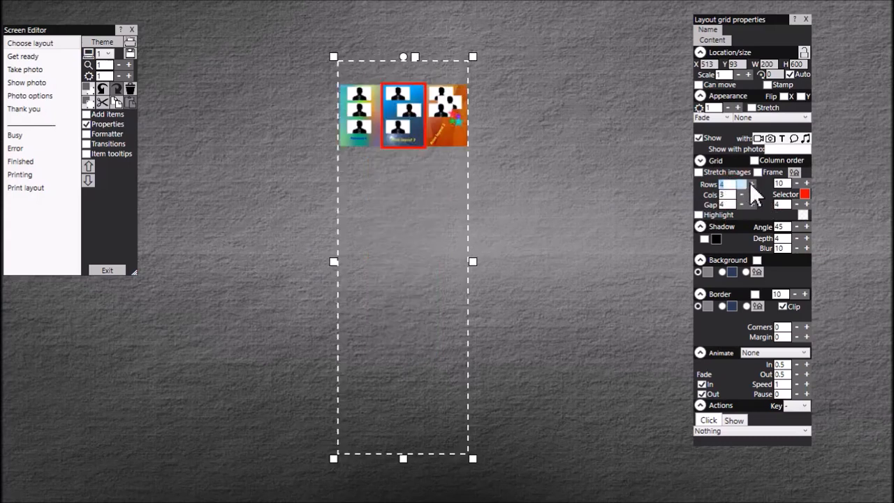
left_click(731, 196)
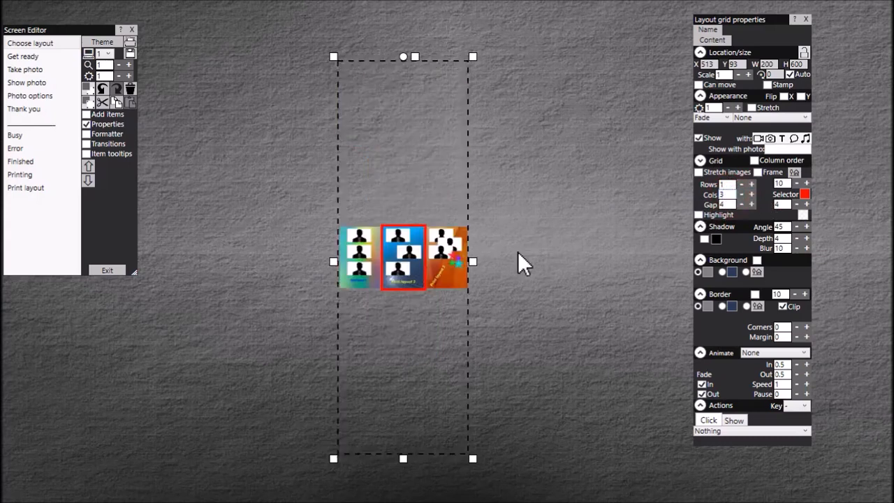
Widen the layout grid to about 1131 and place it at about X 144, Y 53
left_click_drag(469, 261, 892, 253)
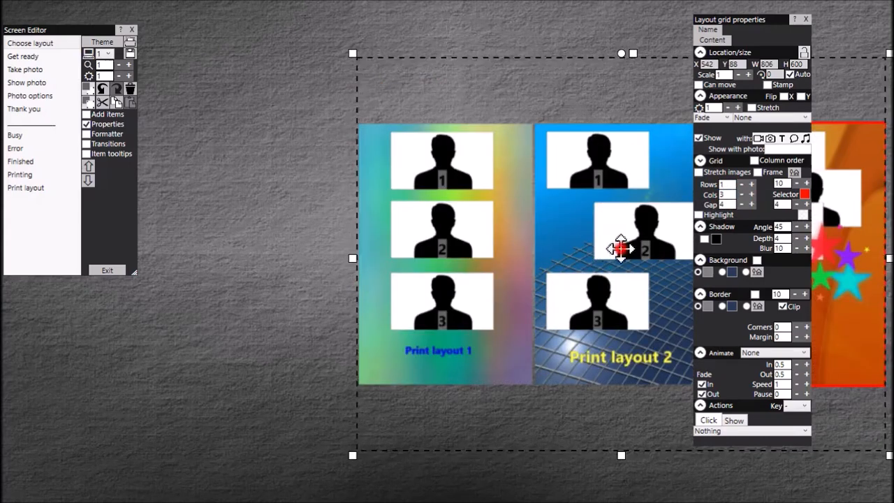
left_click_drag(620, 247, 359, 224)
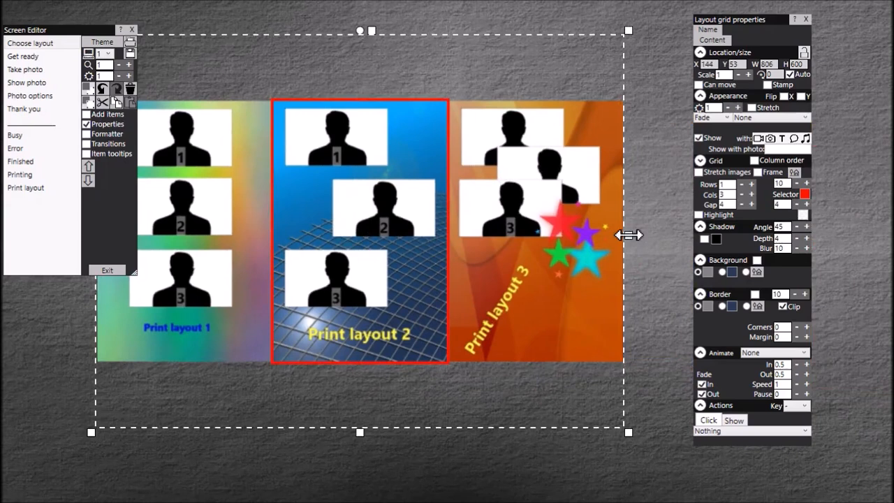
left_click_drag(630, 234, 842, 240)
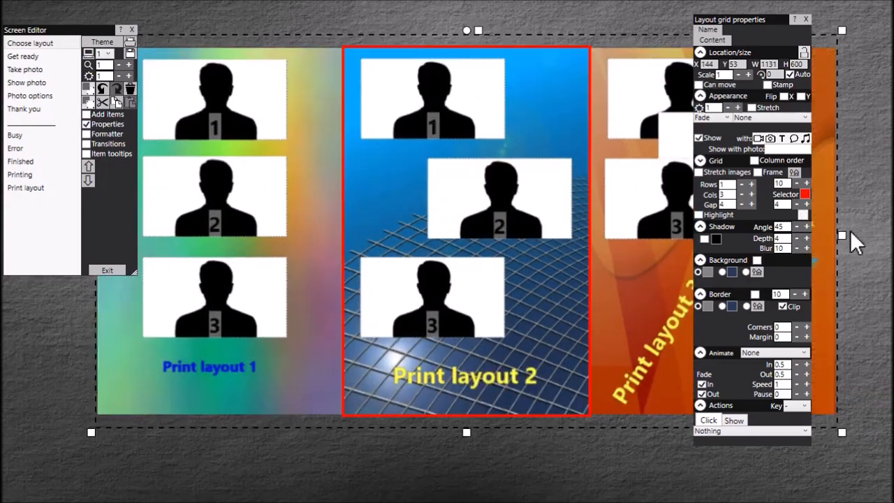
Increase the gap between the layouts to 46 and reposition the grid at about X 123, Y 86
left_click(751, 204)
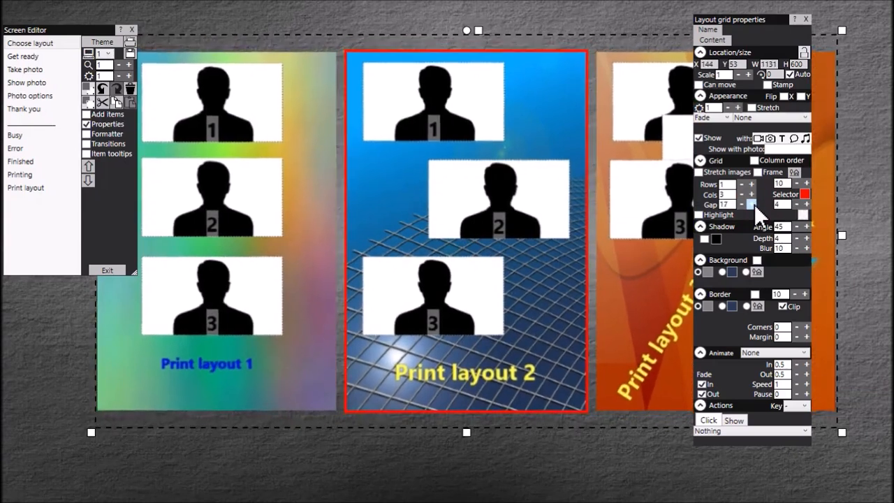
left_click(752, 204)
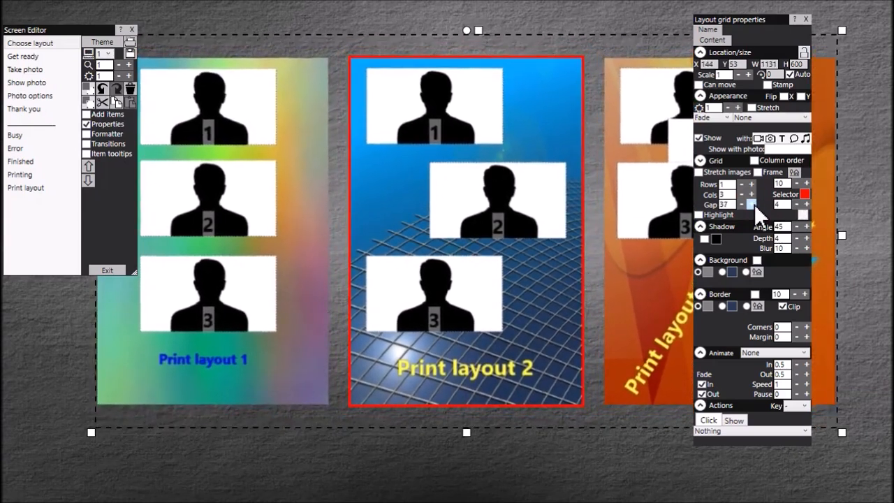
left_click(752, 204)
mouse_move(517, 222)
left_mouse_down()
mouse_move(514, 256)
mouse_move(503, 268)
mouse_move(506, 230)
left_mouse_up()
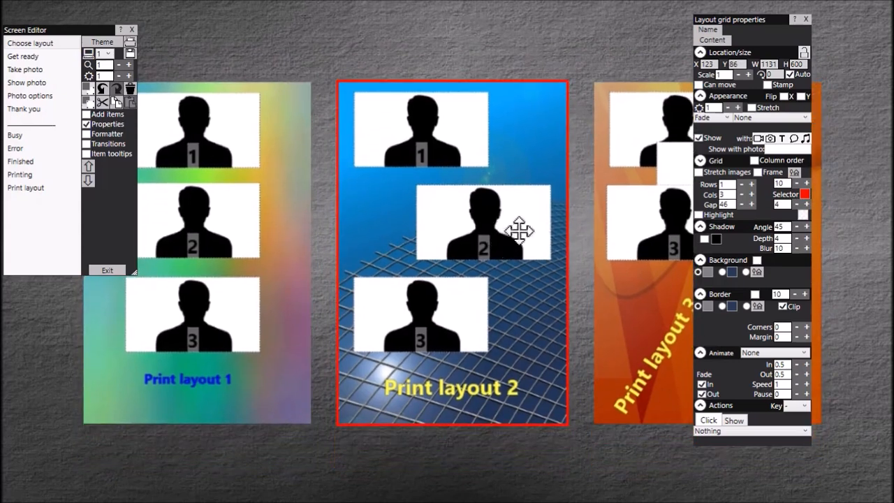
Thicken the grid's red selector to 11 and nudge the grid to about X 110, Y 84
left_click(805, 204)
left_click(806, 204)
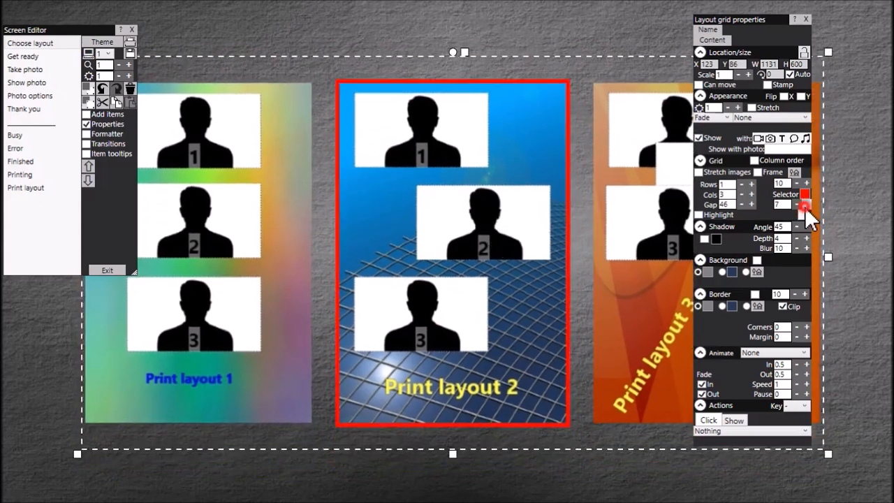
left_click(806, 204)
left_click(806, 204)
mouse_move(476, 222)
left_mouse_down()
mouse_move(457, 223)
mouse_move(467, 220)
left_mouse_up()
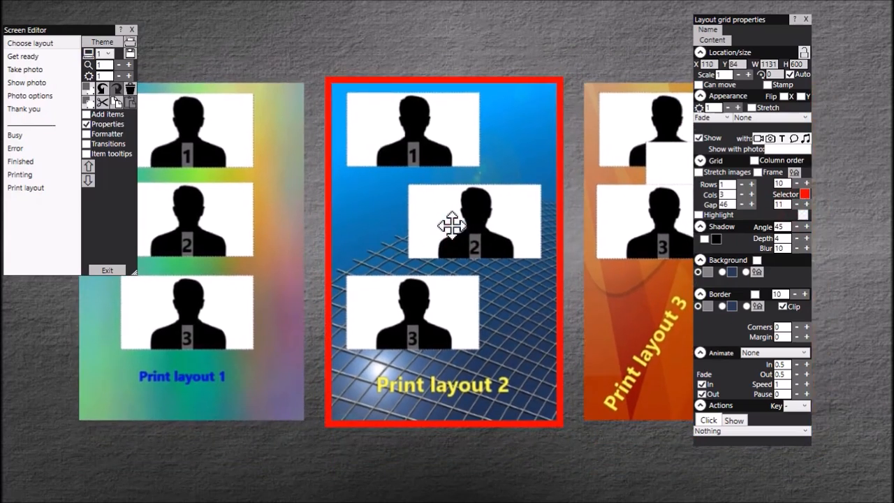
Test the selector on each of the three layouts and lower the grid to about X 119, Y 118
left_click(209, 159)
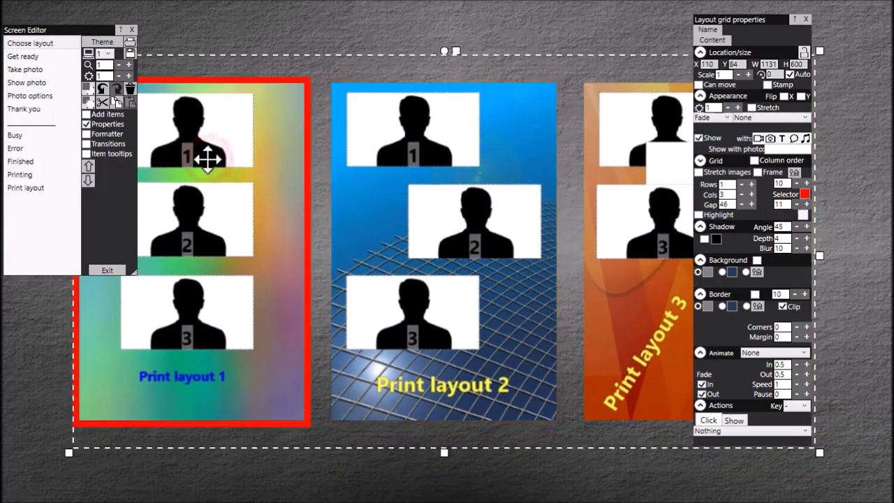
left_click(404, 174)
left_click(625, 232)
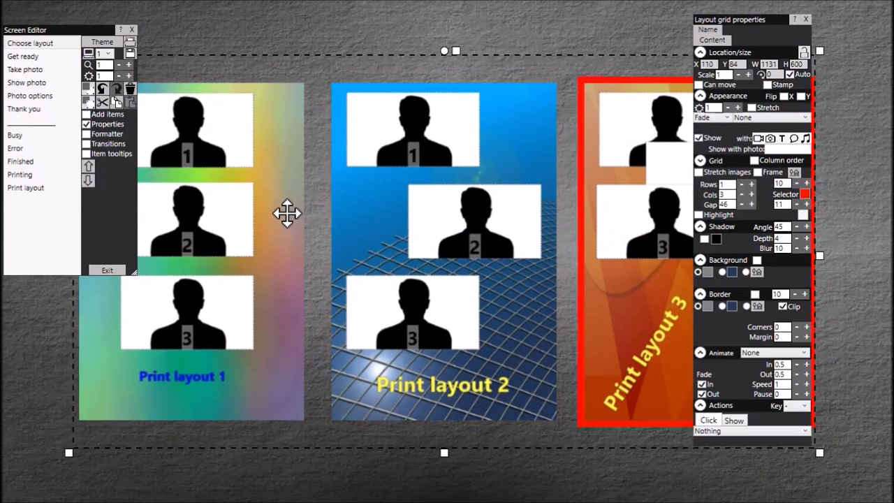
left_click(259, 214)
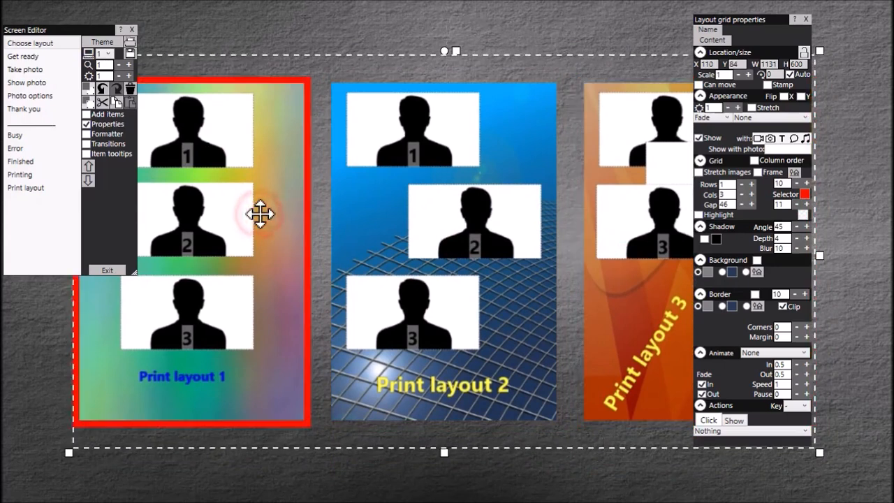
left_click(432, 217)
left_click_drag(439, 221, 442, 236)
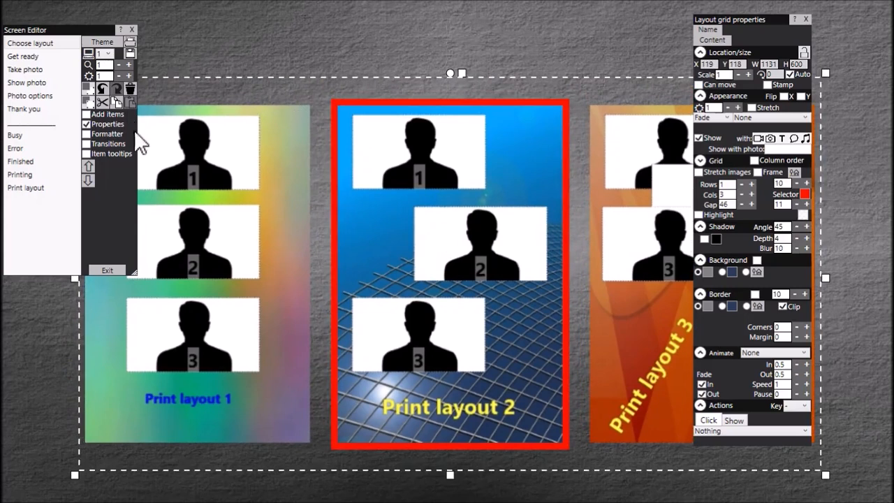
Show the item-adding tools again and add a text label to the Choose layout screen
left_click(100, 114)
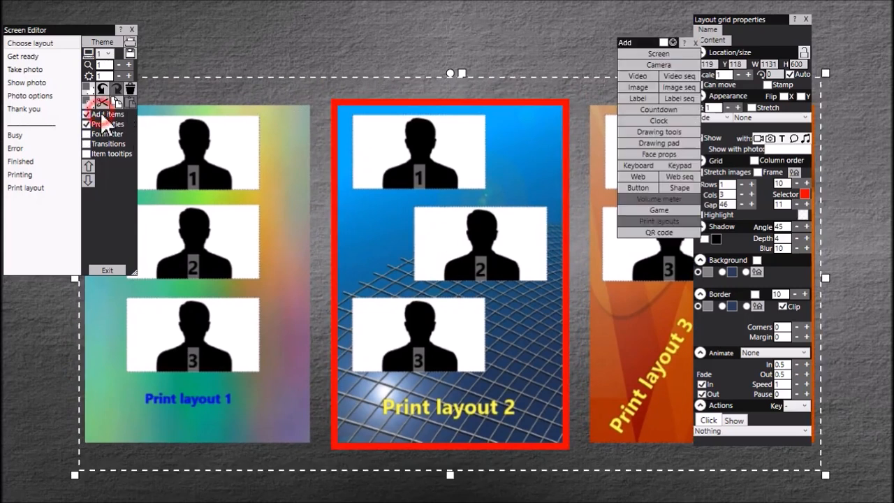
left_click(641, 100)
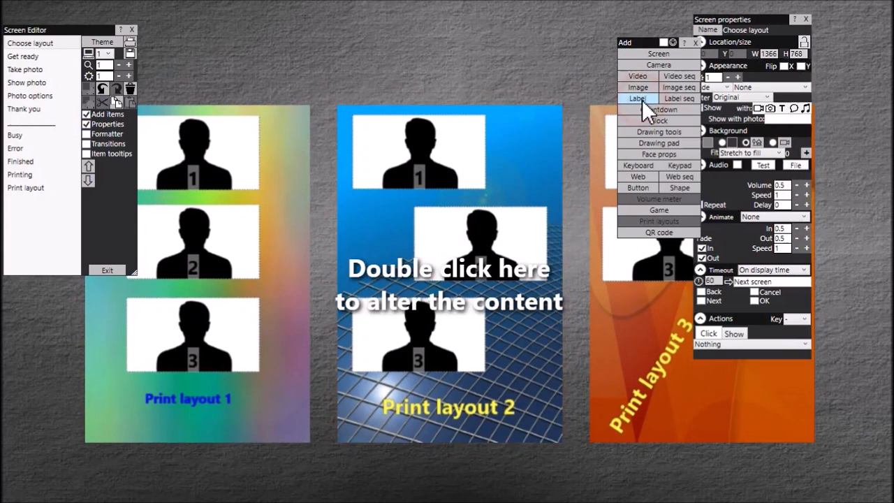
Move the new label above the layouts and set its text to "Choose a layout..."
left_click_drag(480, 279, 373, 56)
double_click(376, 56)
left_click_drag(251, 84, 206, 10)
type("Choose")
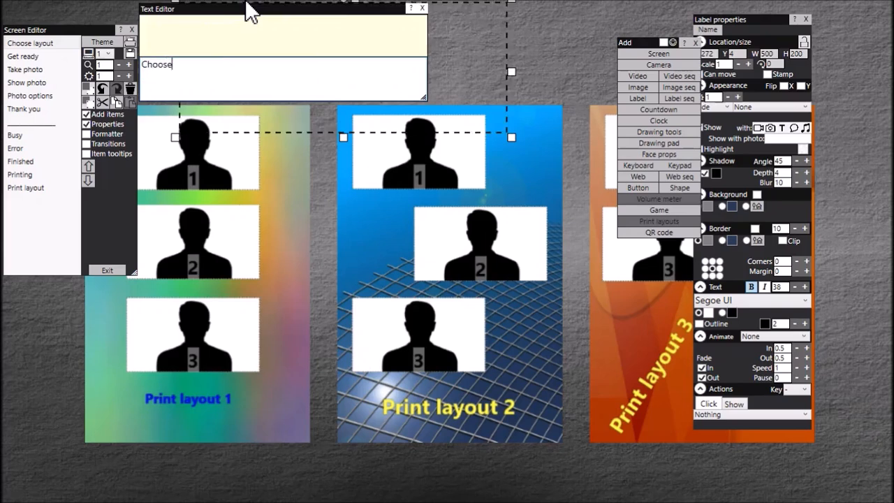
type(" a layouit")
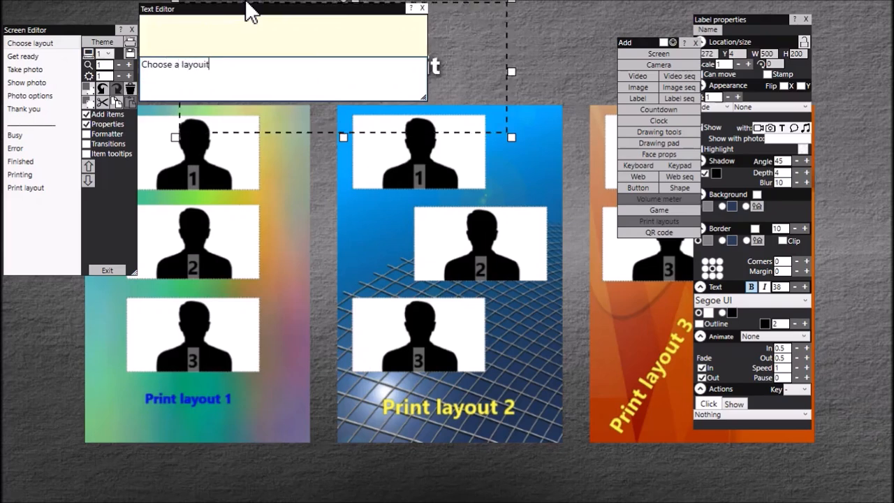
key("BackSpace")
key("BackSpace")
type("t...")
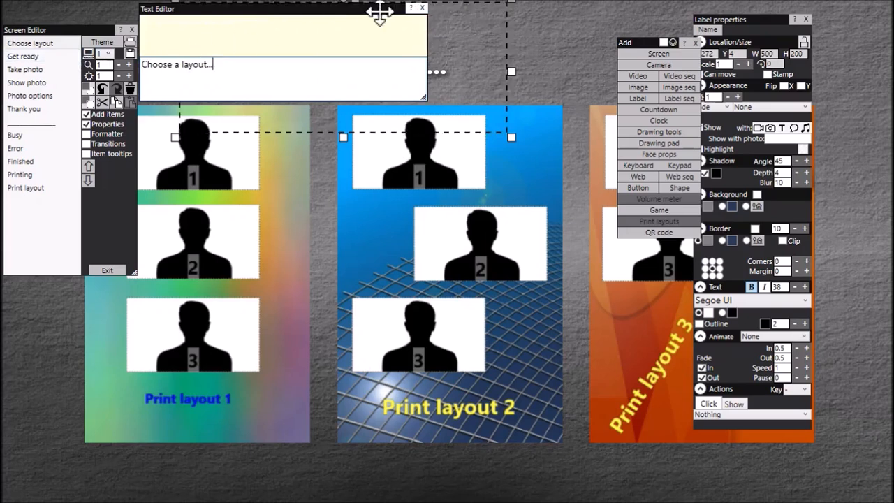
Reduce the heading label's height to about 72 and place it at about X 32, Y 37, above the first layout
left_click_drag(379, 12, 461, 154)
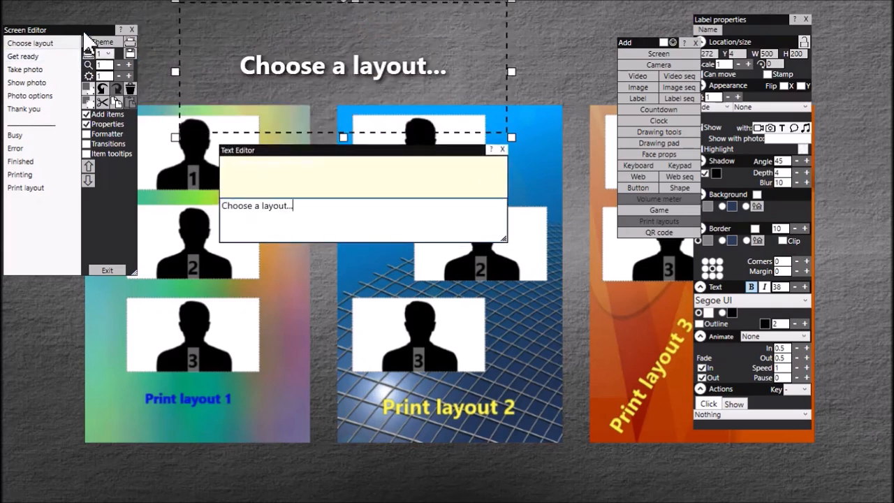
left_click_drag(85, 31, 135, 160)
left_click_drag(326, 78, 164, 90)
left_click_drag(168, 135, 223, 49)
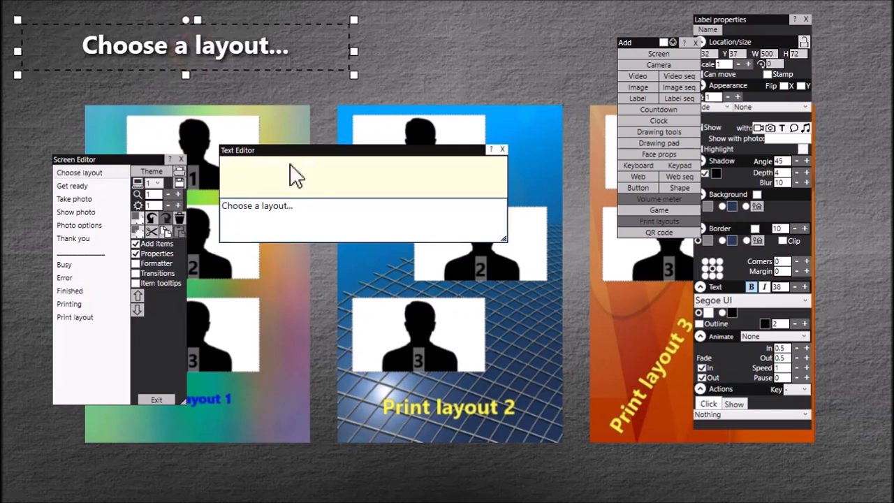
left_click(501, 149)
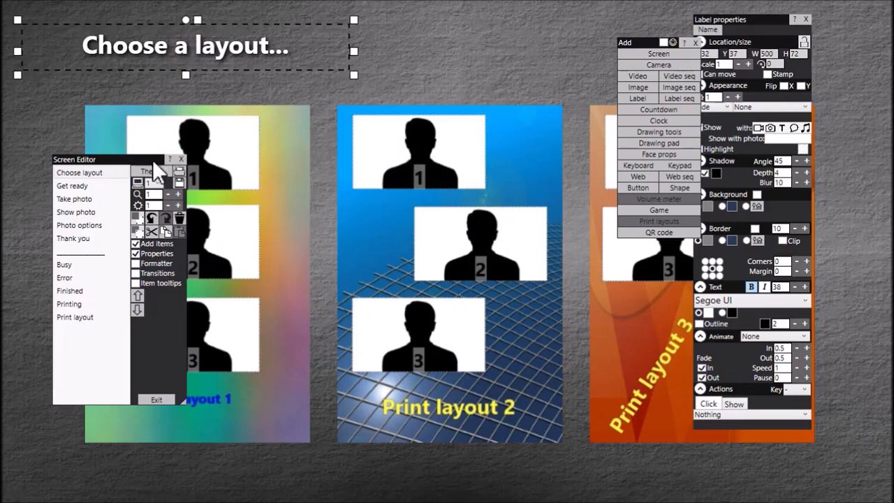
Shift the "Choose a layout..." heading further towards the screen's corner and raise the layout grid to about X 107, Y 75
left_click_drag(152, 160, 292, 119)
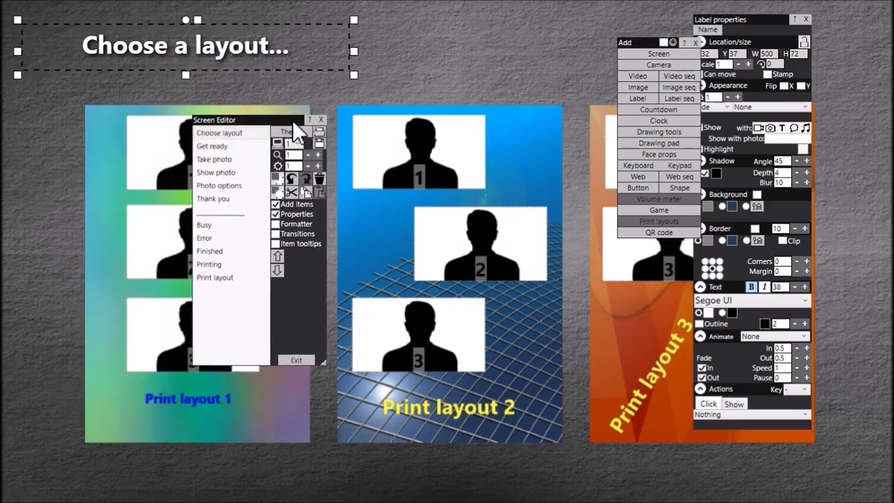
left_click(484, 168)
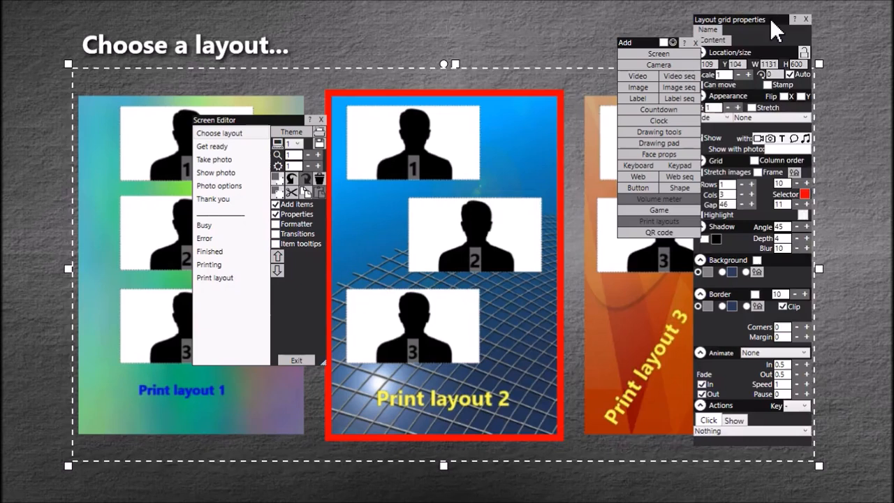
left_click_drag(773, 30, 508, 14)
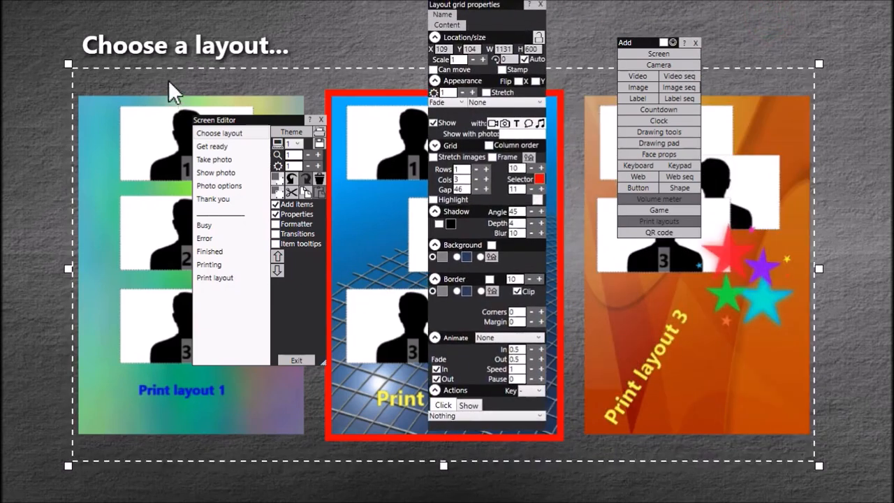
left_click_drag(179, 39, 126, 44)
left_click_drag(160, 179, 157, 155)
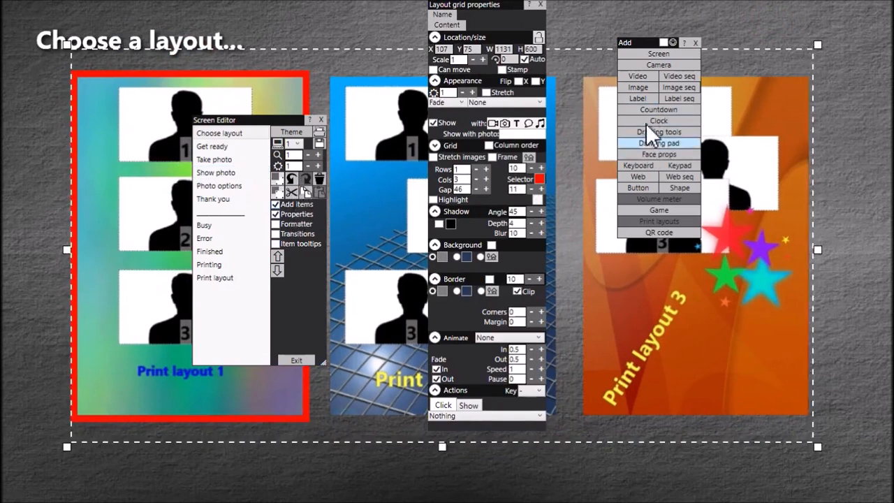
Add a button below the layouts at about X 707, Y 668 and assign it the Next screen action
left_click(647, 187)
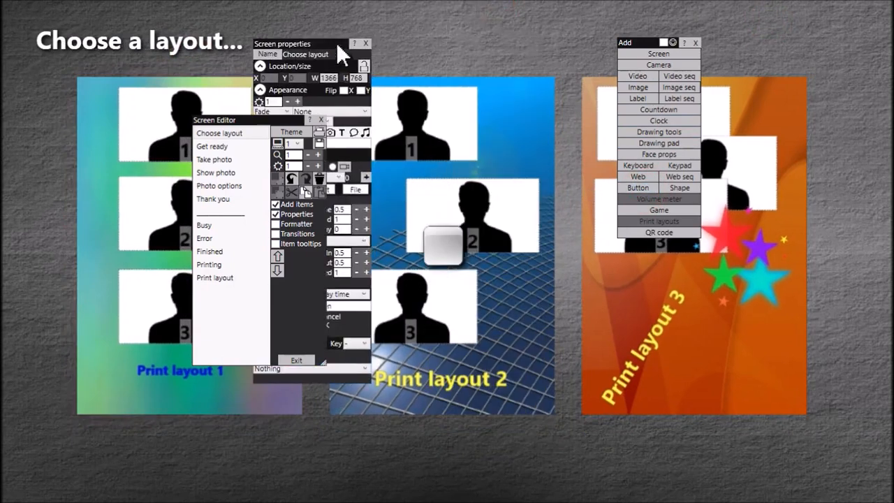
left_click_drag(434, 246, 479, 465)
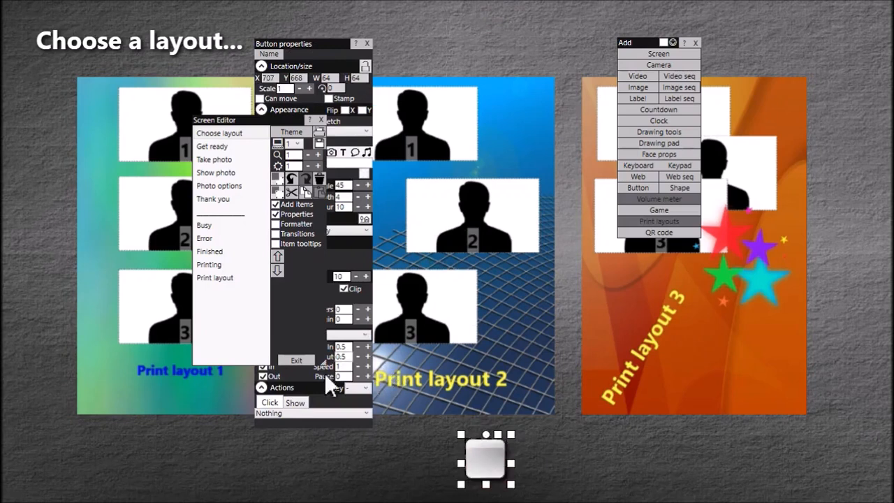
left_click_drag(281, 117, 139, 134)
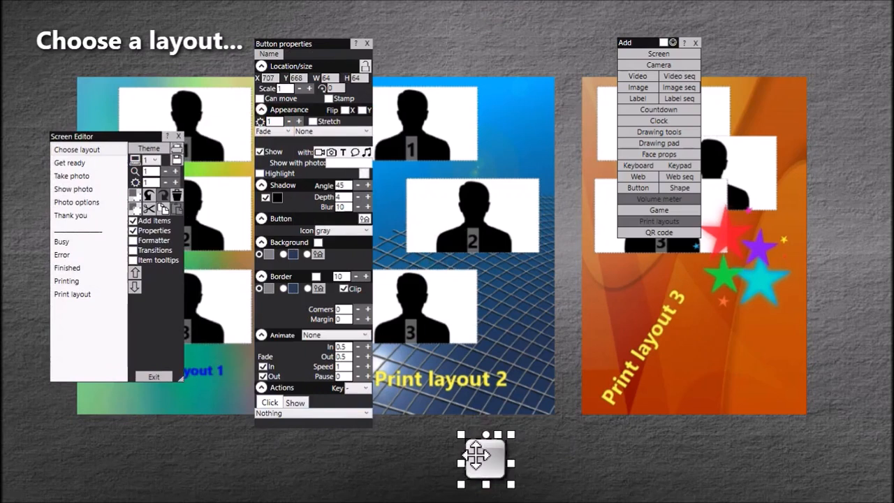
left_click(356, 412)
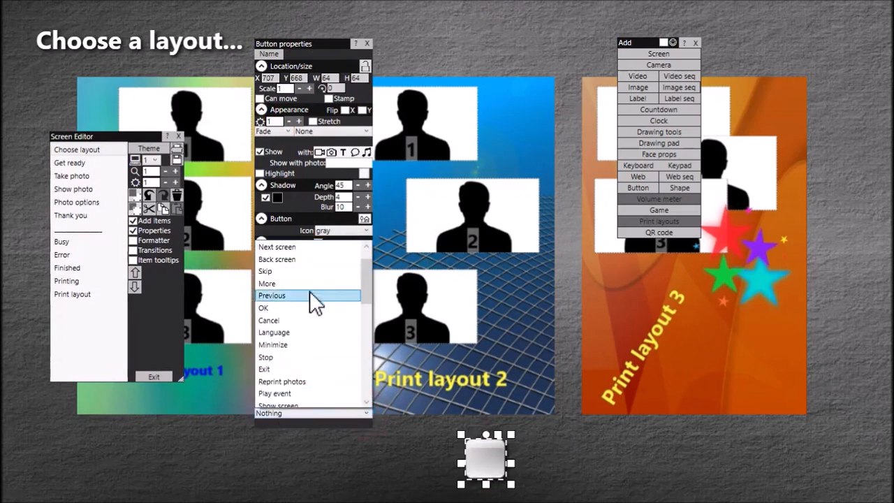
left_click(293, 248)
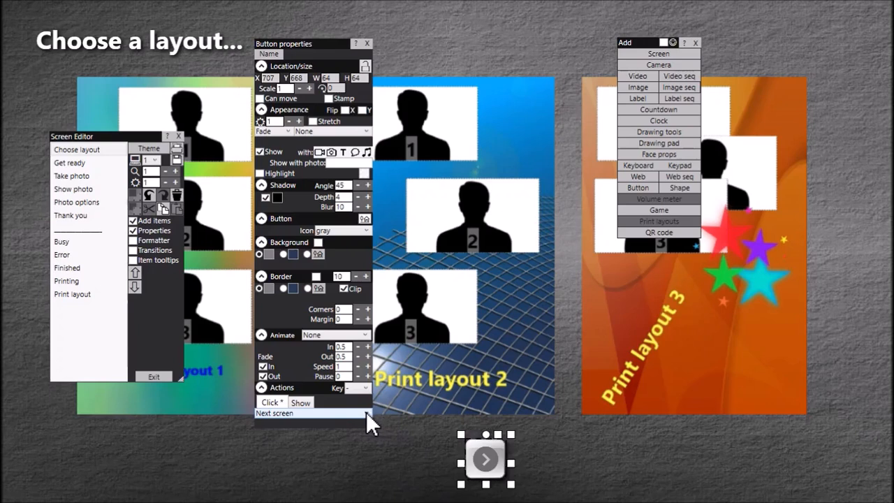
Add a label reading "Next", shrink it to about 140 by 67 and place it beside the arrow button
left_click(638, 99)
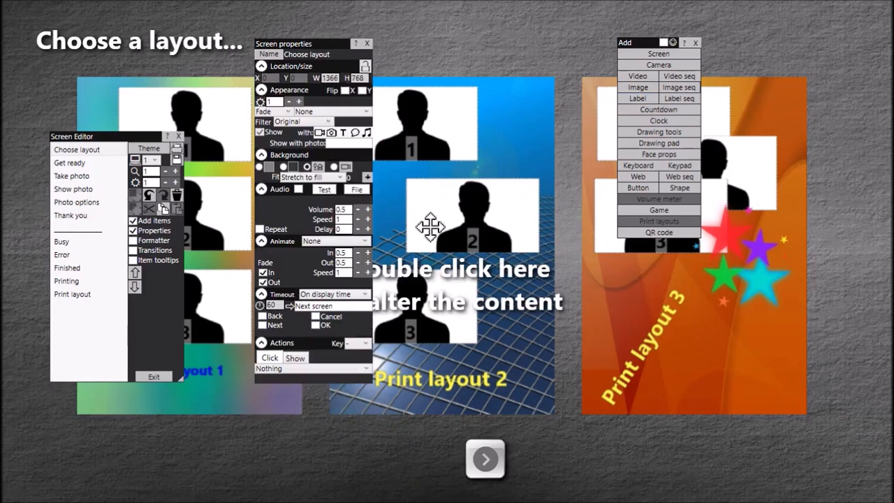
left_click_drag(429, 225, 656, 423)
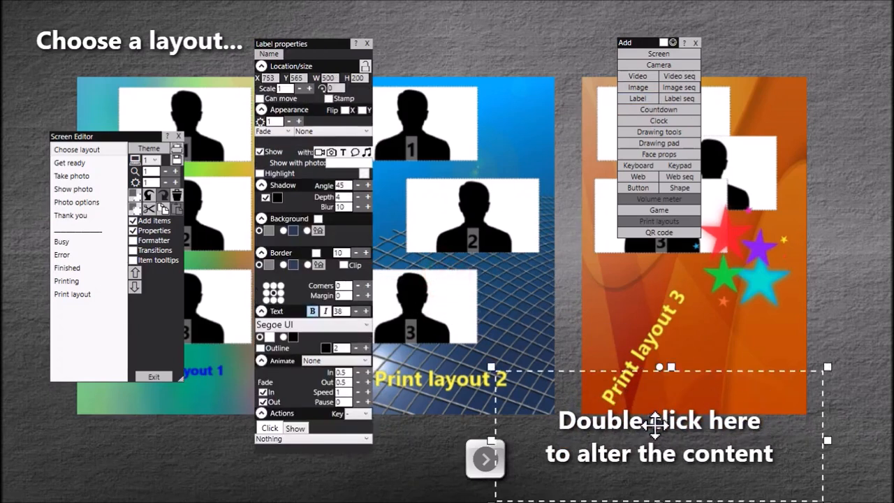
double_click(655, 423)
key("ctrl+a")
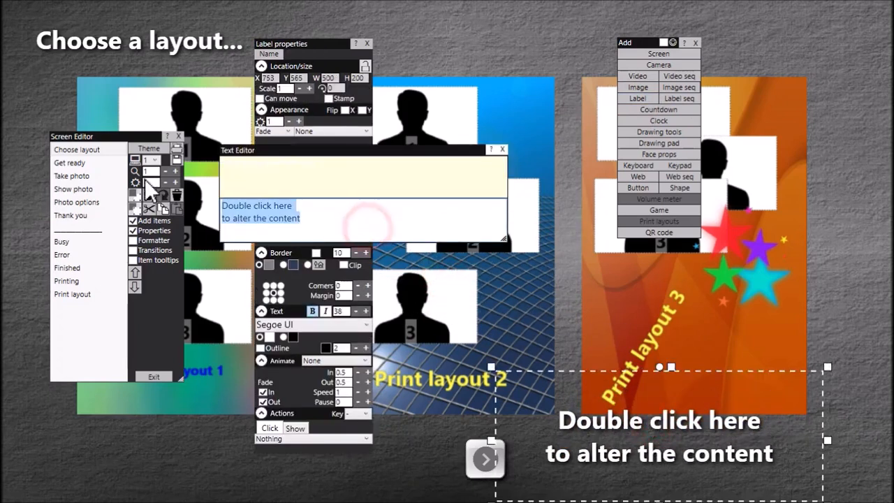
type("Next")
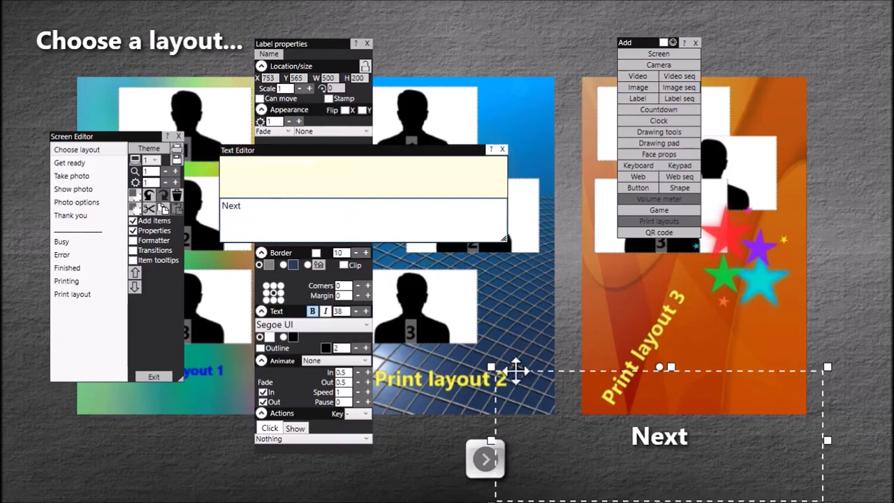
left_click_drag(494, 370, 729, 454)
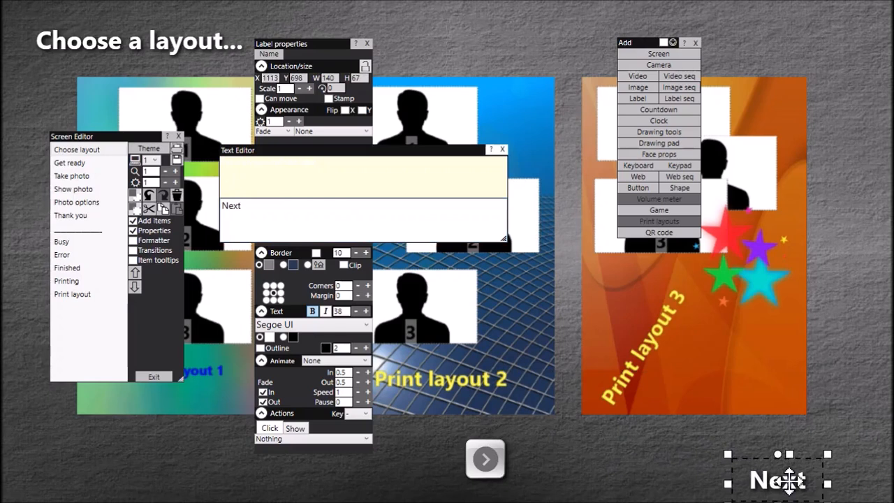
left_click_drag(787, 479, 567, 461)
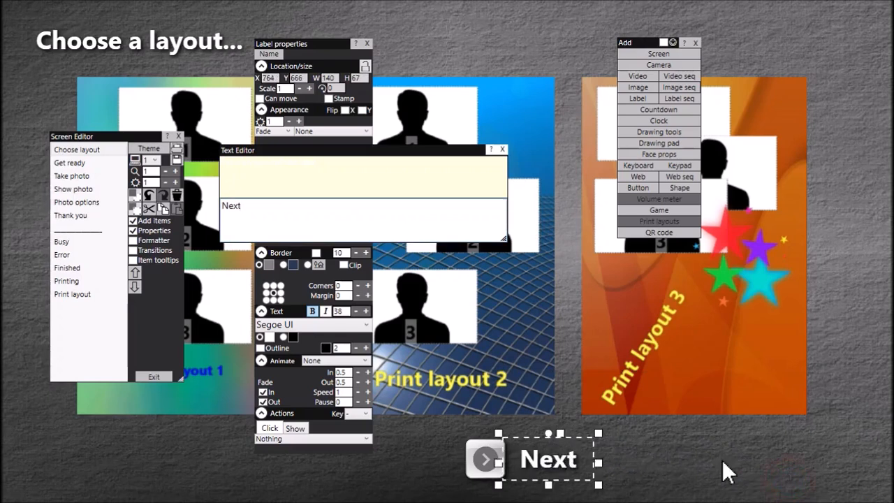
Delete the arrow button and its "Next" label together
left_click(716, 447)
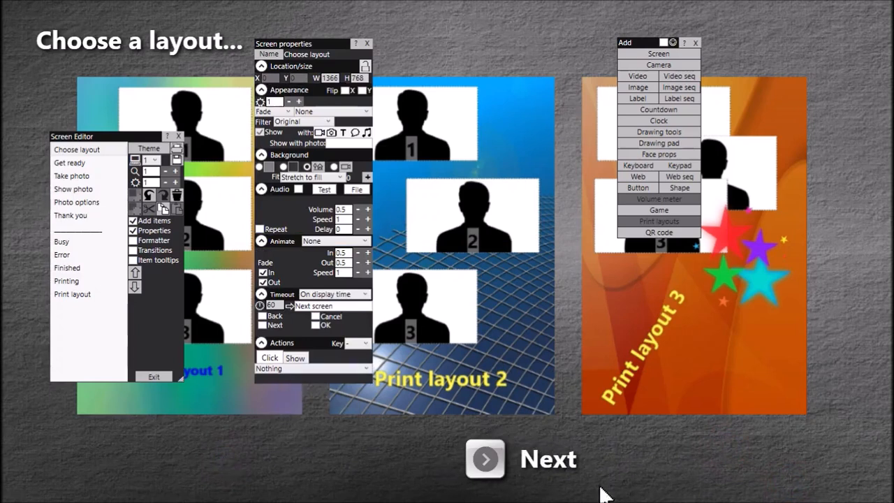
left_click_drag(574, 497, 482, 448)
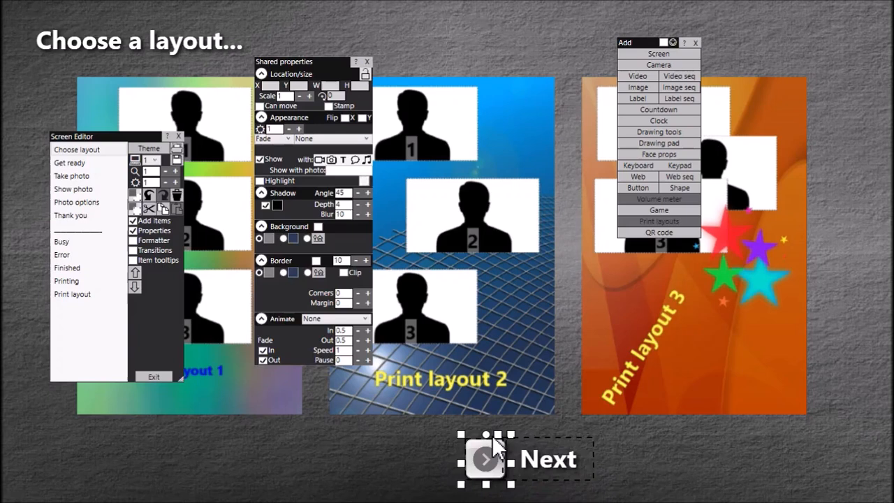
key("Delete")
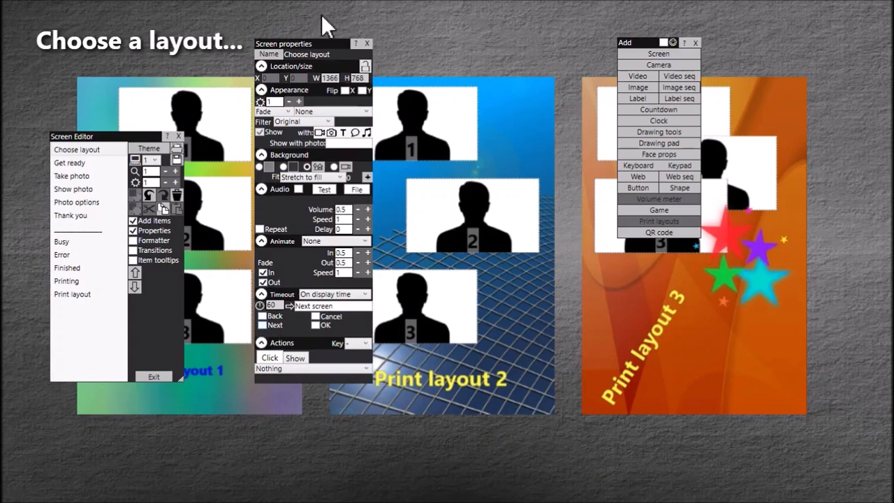
Enable the screen's built-in Next control and move its button and label together to below the middle layout
left_click(264, 324)
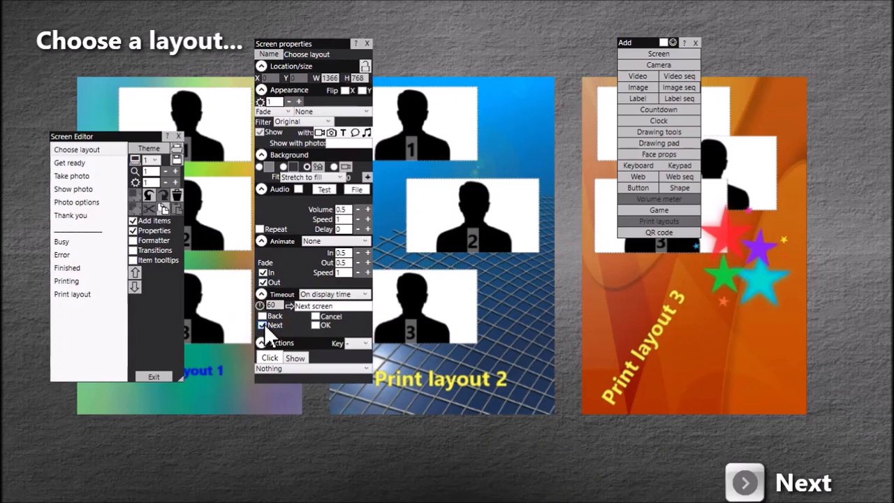
left_click(791, 495)
left_click_drag(732, 481, 421, 463)
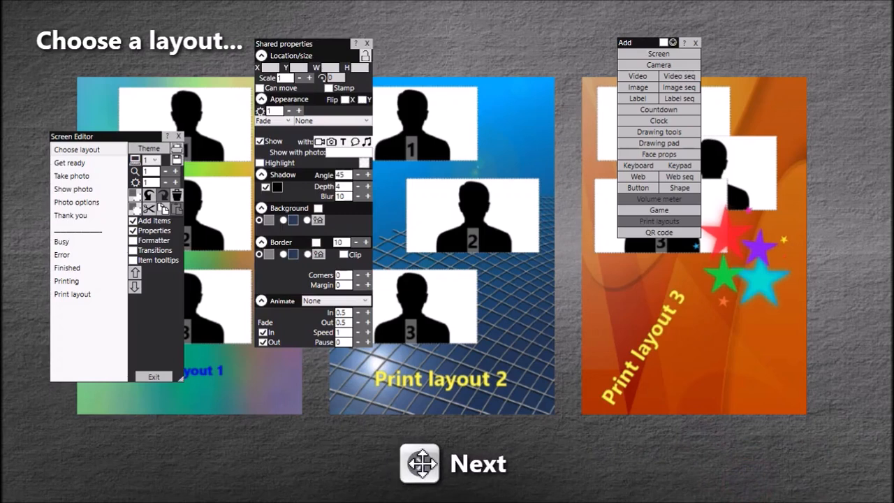
left_click(667, 460)
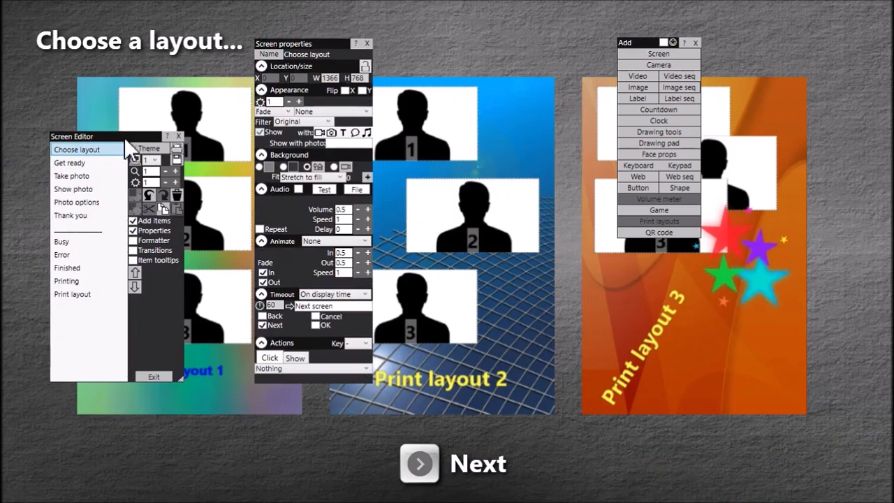
Exit the screen editor and save the 3photos event
left_click_drag(124, 137, 185, 117)
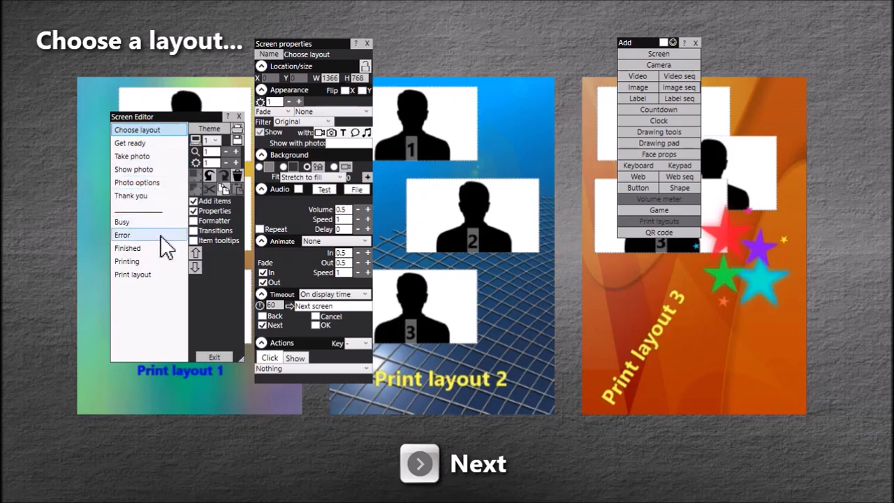
left_click(214, 356)
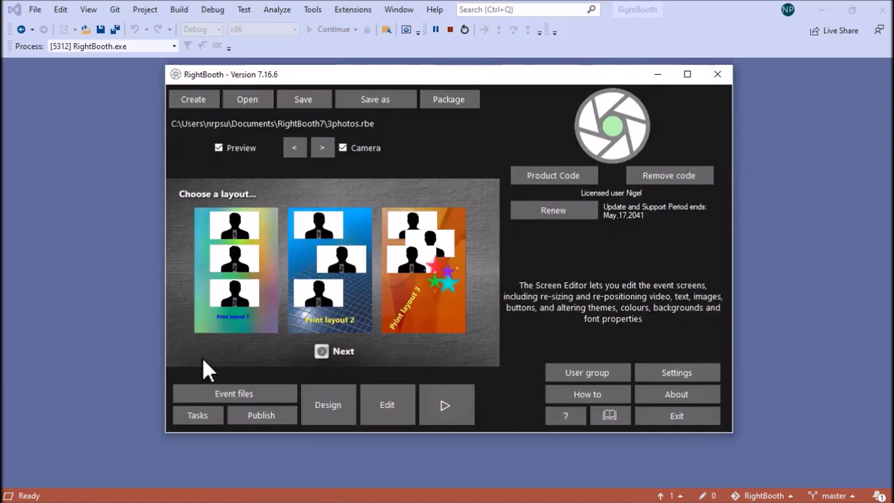
left_click(308, 98)
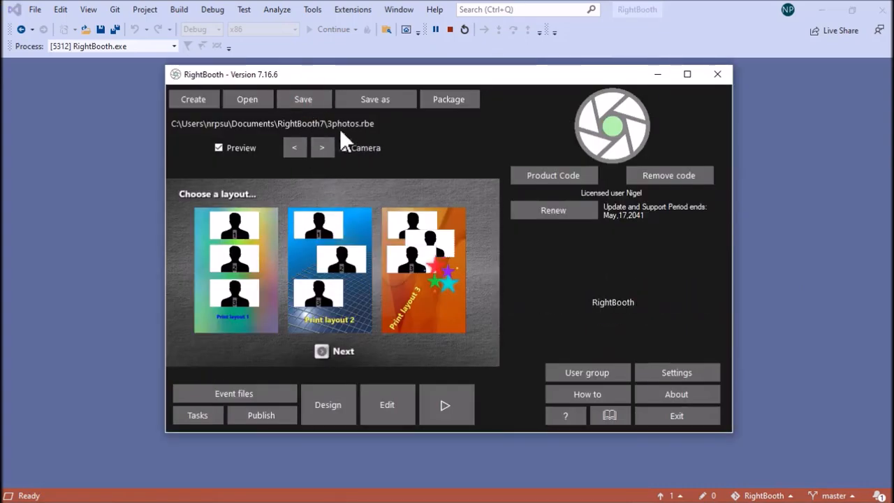
Test-run the event with Print layout 2, keep all three photos, finish the session and exit the run
left_click(451, 405)
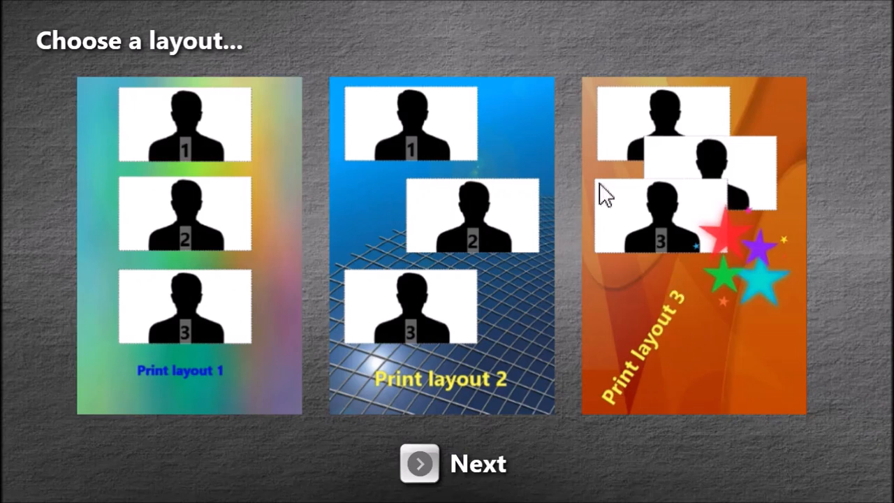
left_click(453, 202)
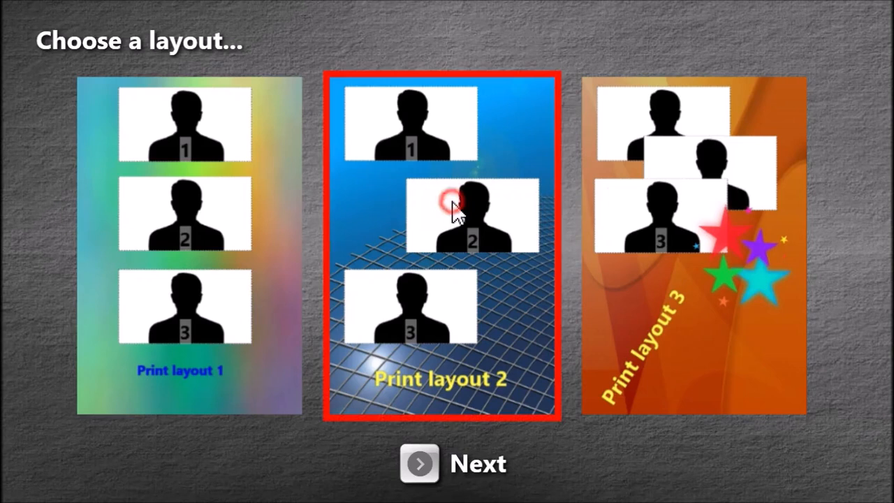
left_click(423, 468)
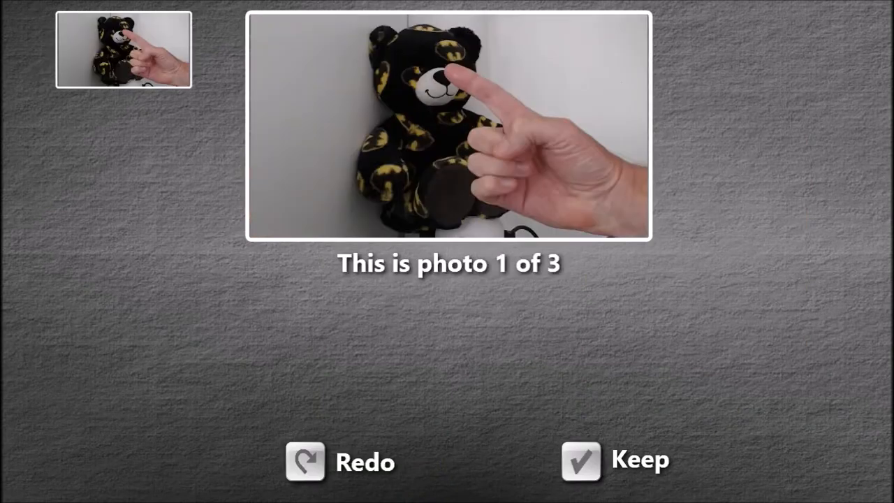
left_click(585, 469)
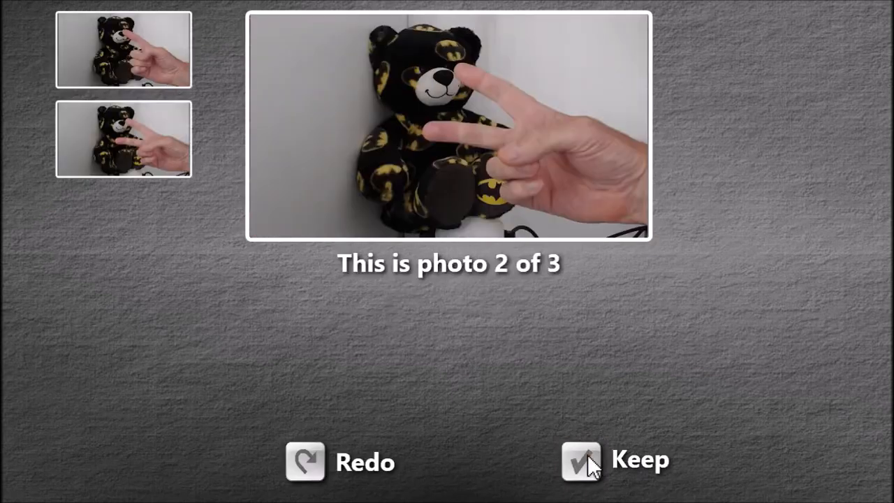
left_click(588, 457)
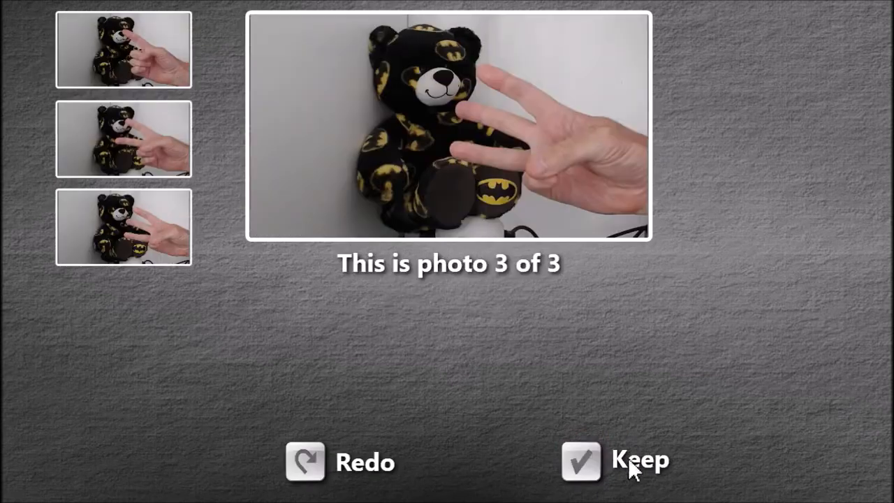
left_click(593, 462)
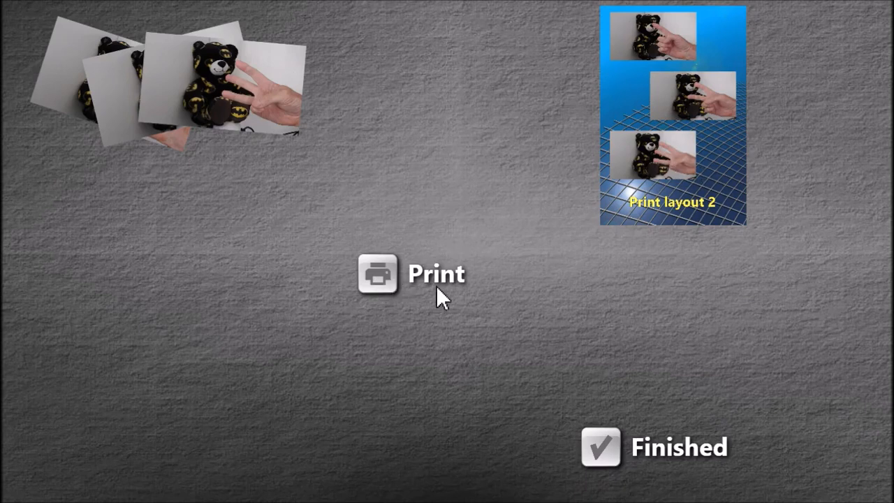
left_click(615, 447)
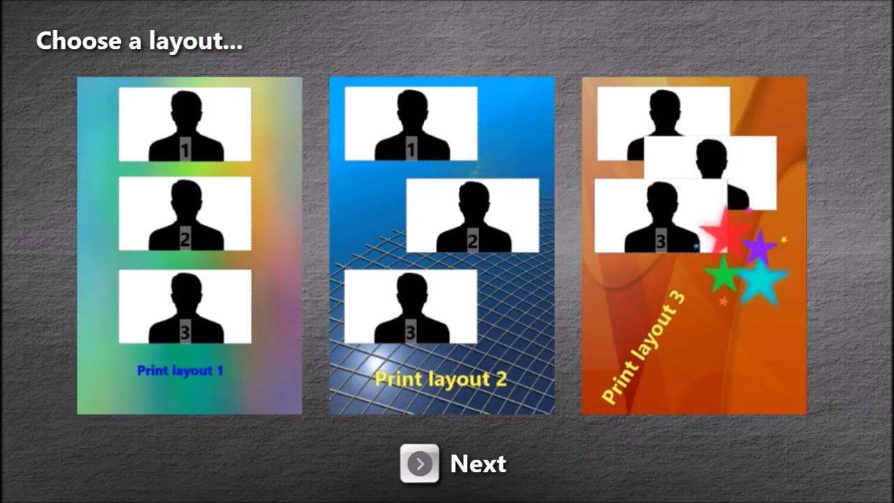
key("Escape")
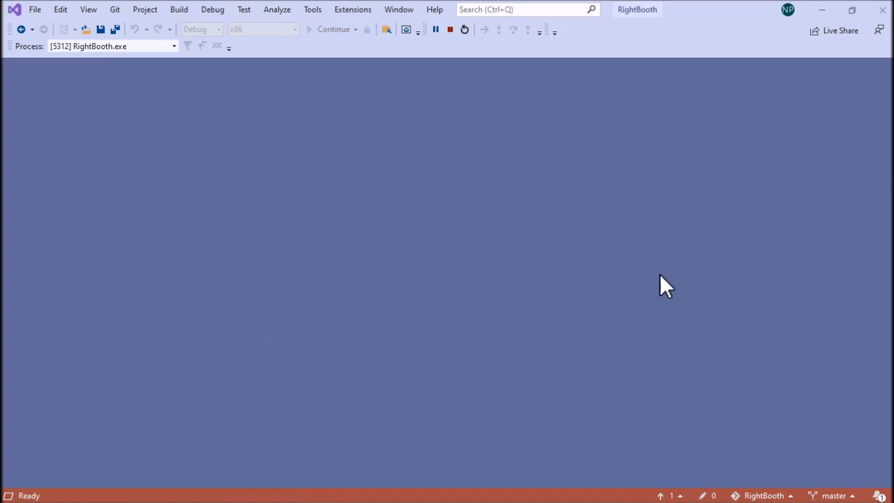
Open the Photo options screen for editing, close the properties and Add windows, and move the Screen Editor clear of the photos
left_click(391, 416)
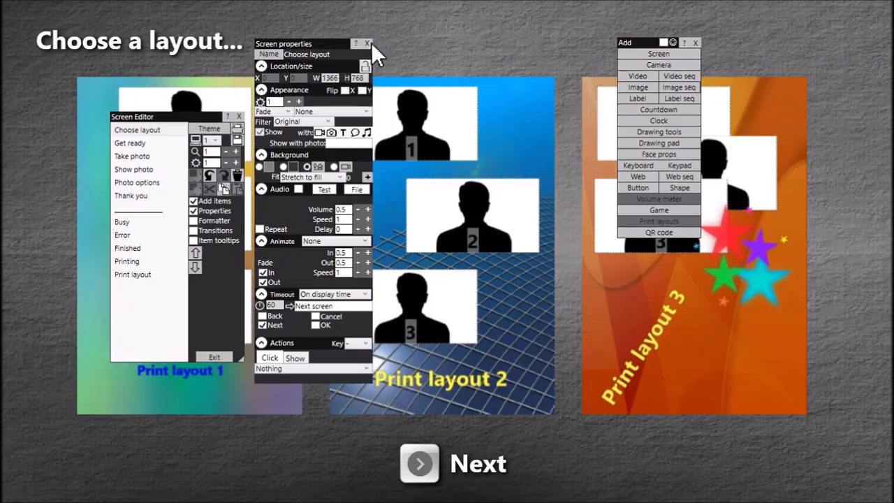
left_click(366, 43)
left_click(694, 42)
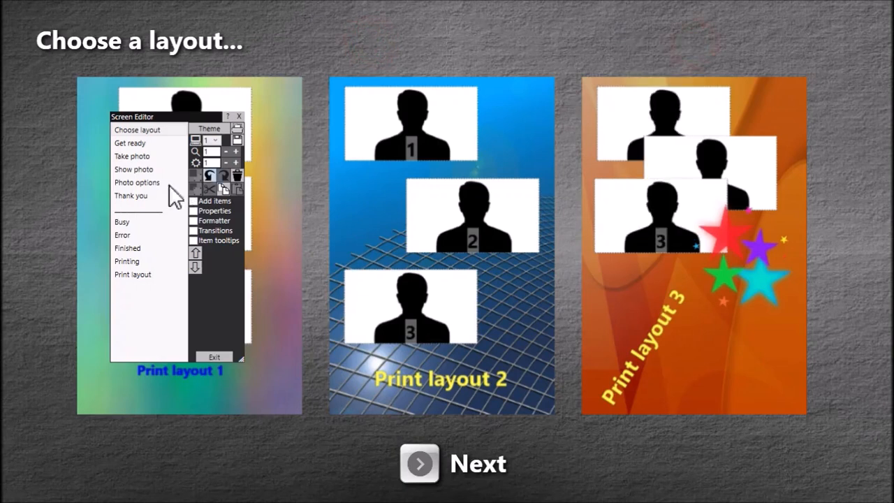
left_click(150, 183)
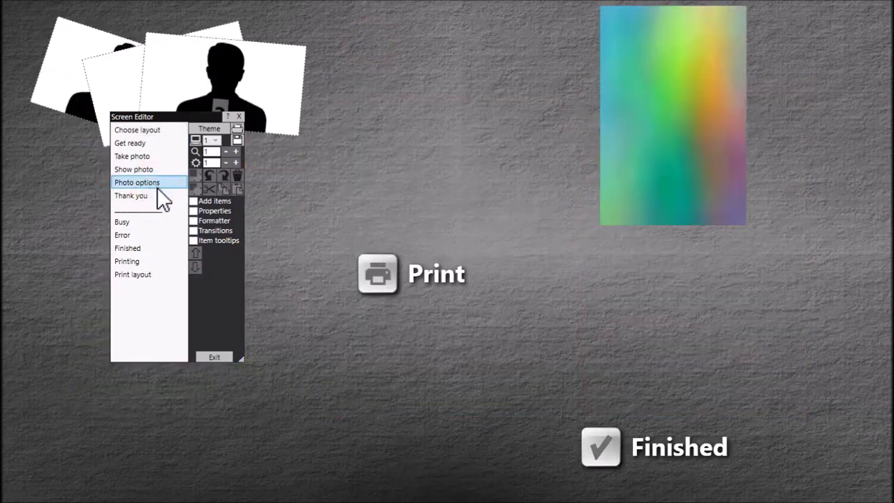
left_click_drag(175, 119, 112, 228)
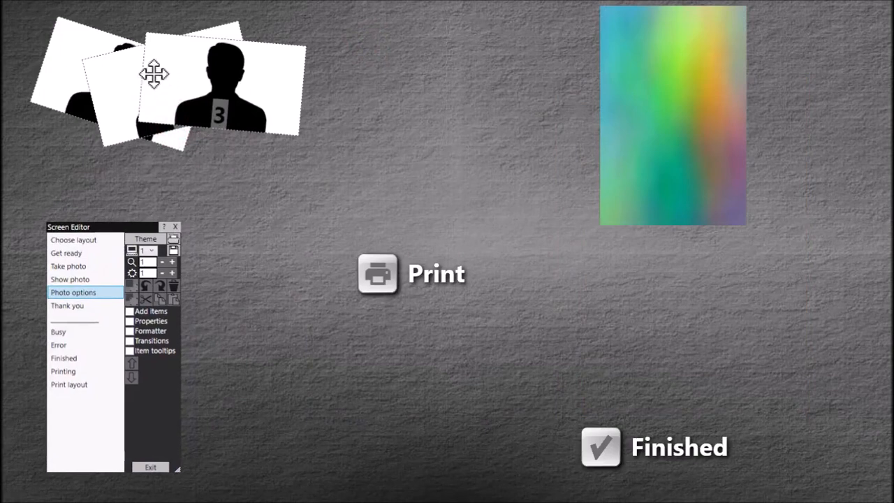
Spread the overlapping photos apart and delete all three from the Photo options screen
left_click_drag(200, 85, 236, 155)
left_click_drag(129, 70, 84, 120)
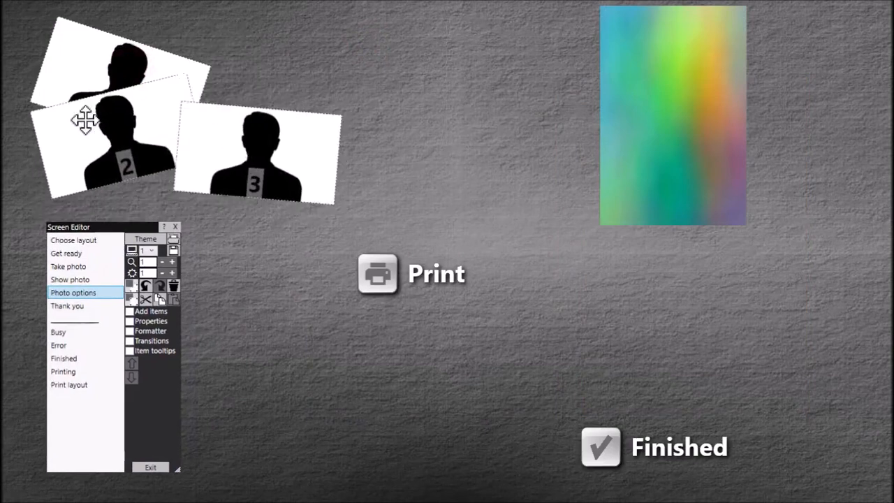
left_click(63, 24)
left_click_drag(6, 9, 295, 181)
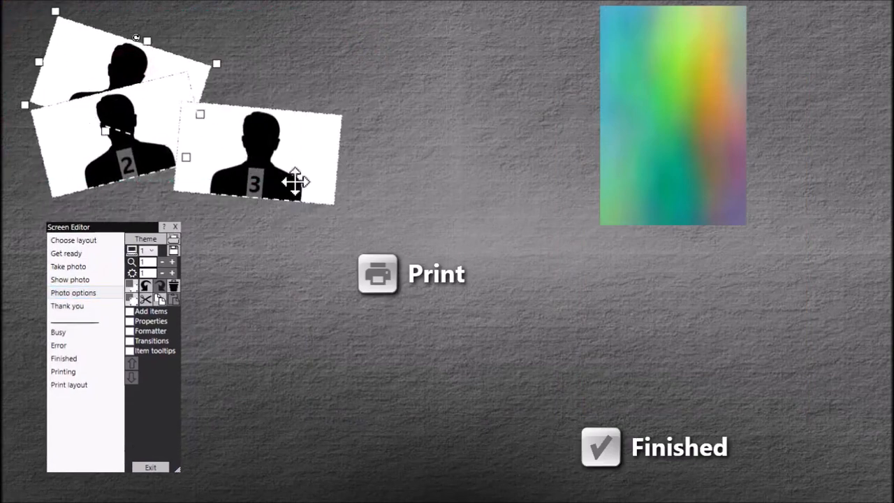
left_click(173, 284)
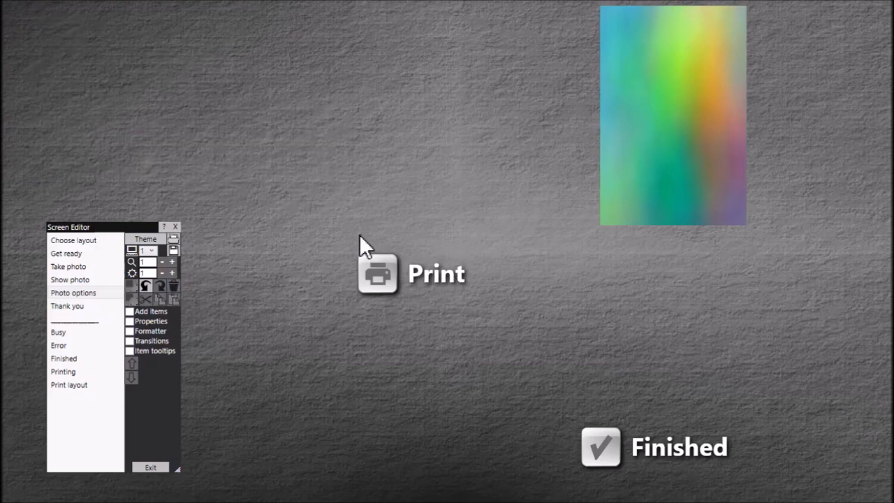
Stack the Print and Finished controls on the screen's right side, enlarge the print layout to nearly full height in the middle, and exit the editor
left_click_drag(381, 274, 722, 293)
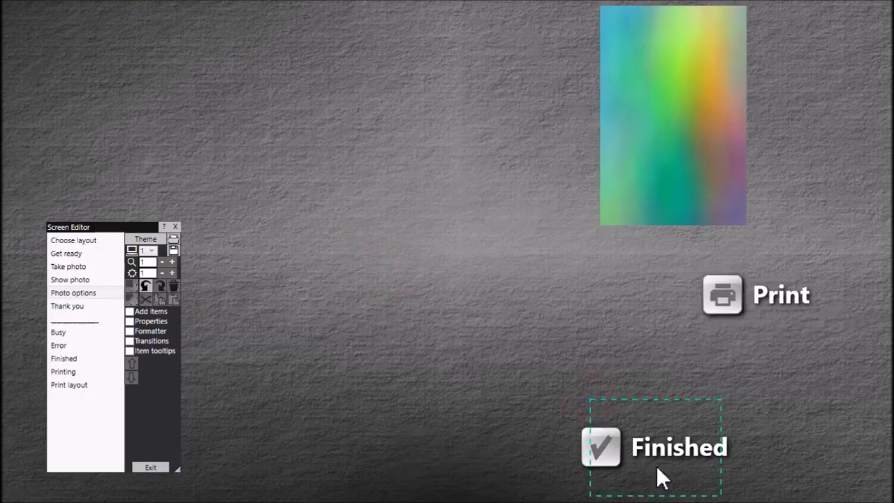
left_click_drag(599, 446, 721, 381)
left_click_drag(658, 72, 338, 75)
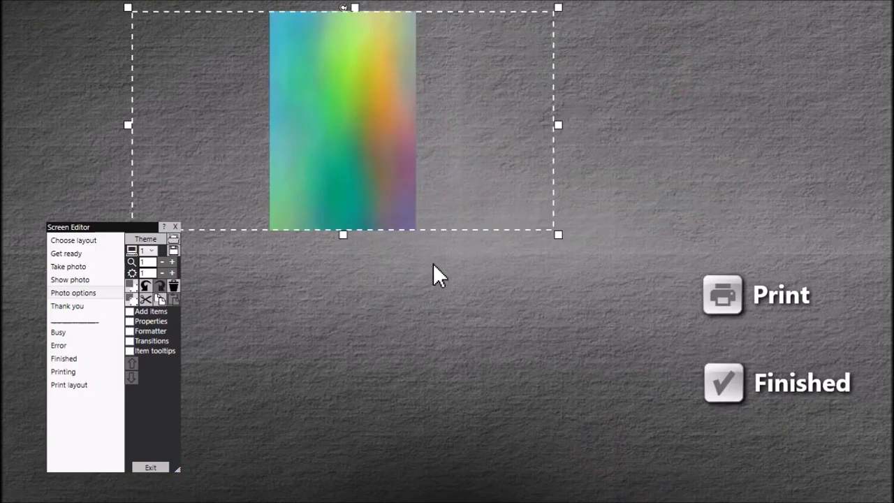
left_click_drag(343, 235, 317, 482)
left_click_drag(355, 273, 391, 275)
left_click(97, 296)
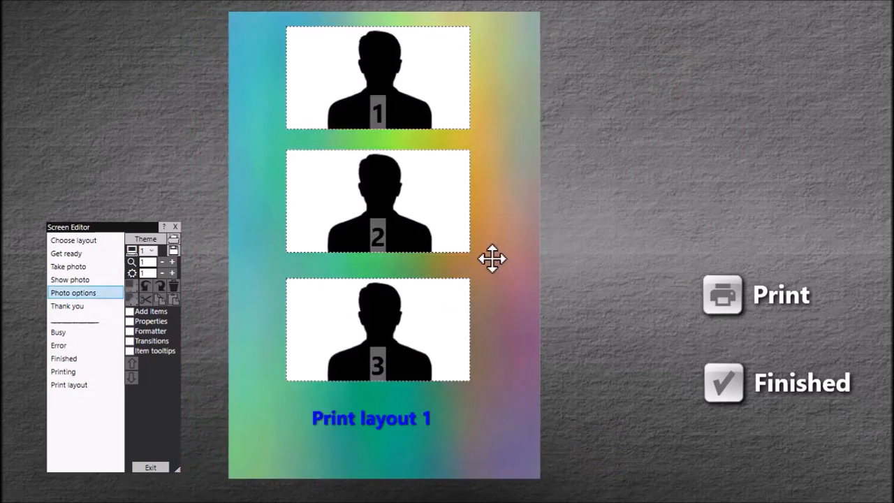
left_click_drag(491, 258, 547, 260)
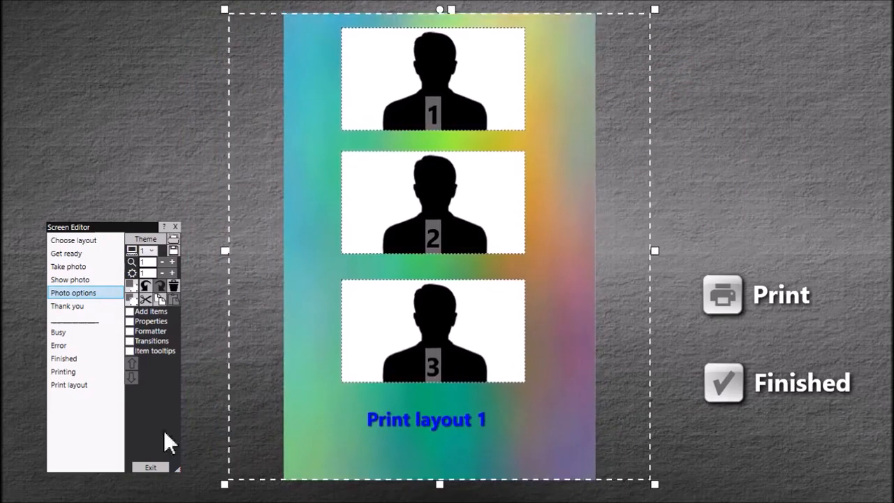
left_click(152, 101)
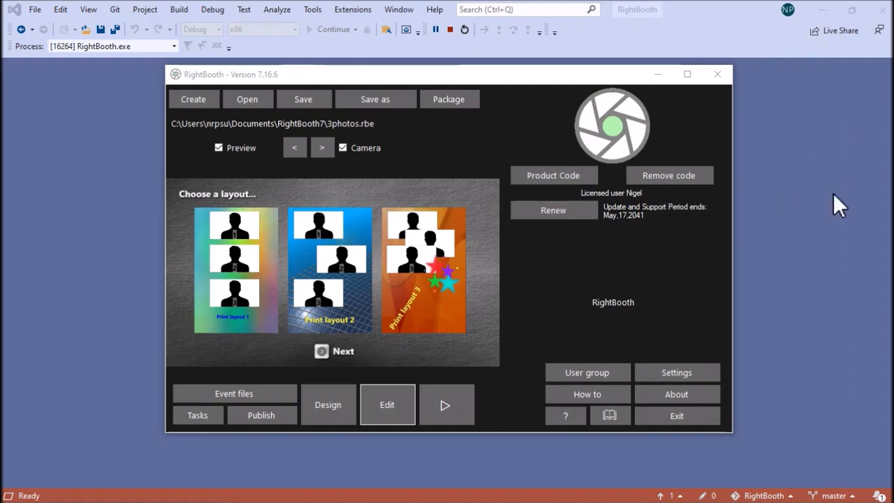
Set the event's photo filters to Ask the user and add Grayscale, Sepia, Old fade and Oil paint to the choices
left_click(343, 410)
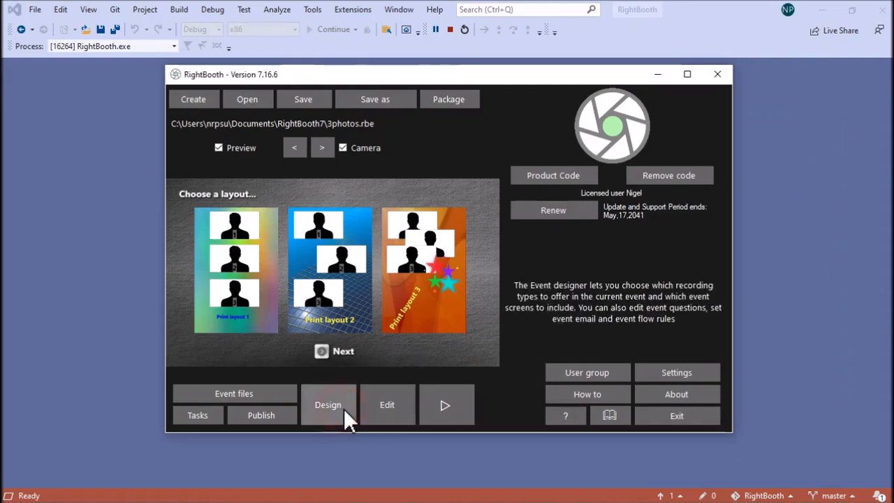
left_click(220, 54)
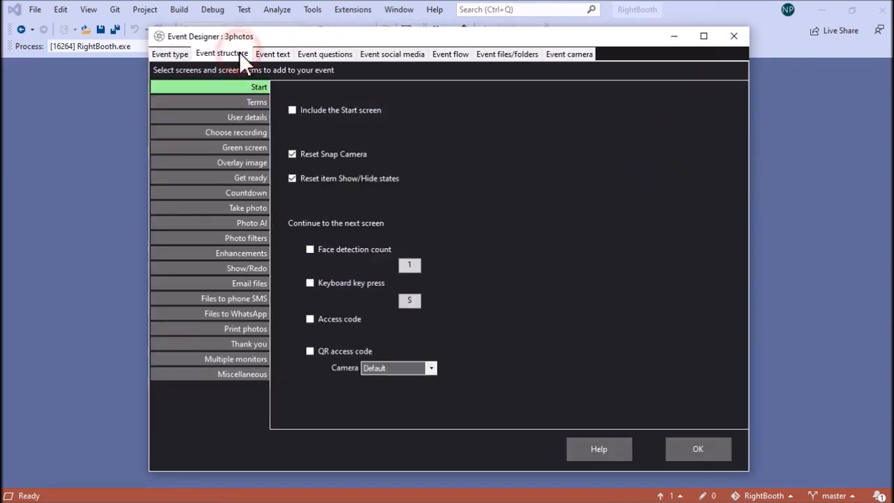
left_click(247, 240)
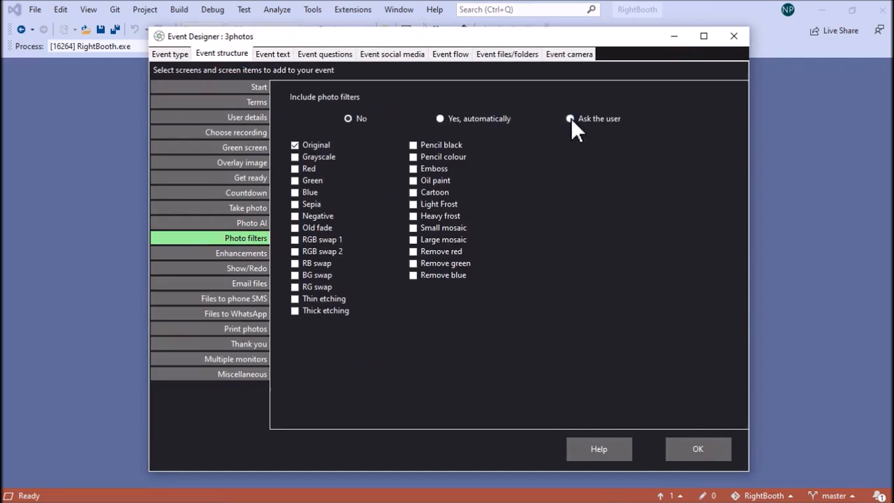
left_click(571, 118)
left_click(295, 157)
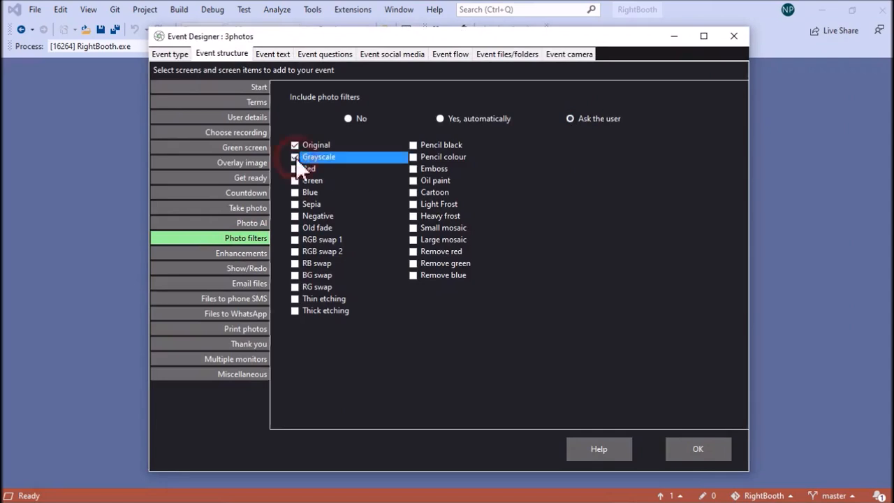
left_click(295, 204)
left_click(296, 227)
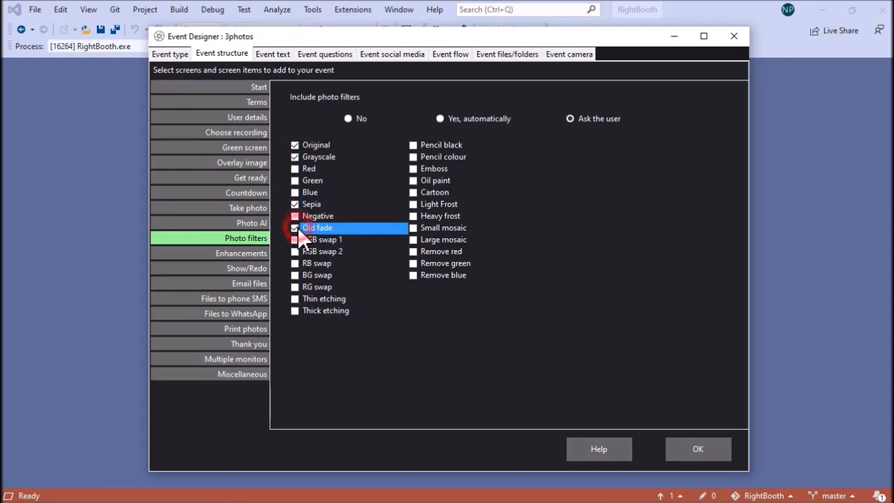
left_click(413, 181)
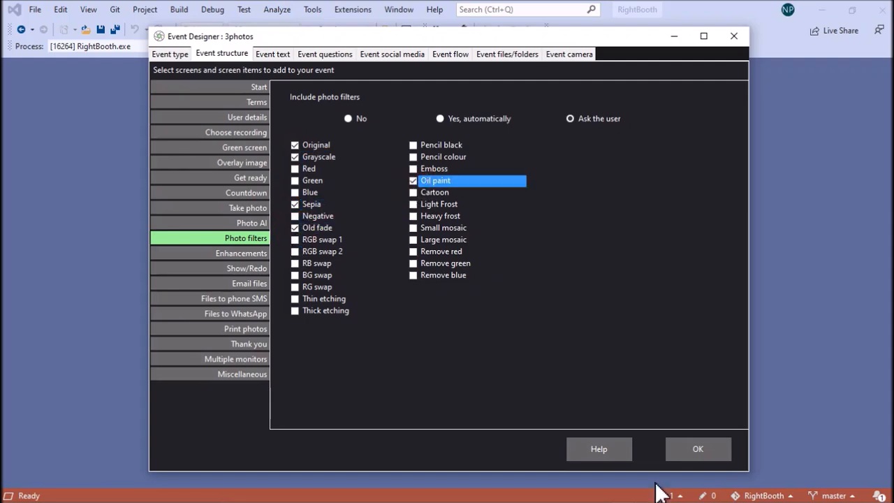
left_click(710, 444)
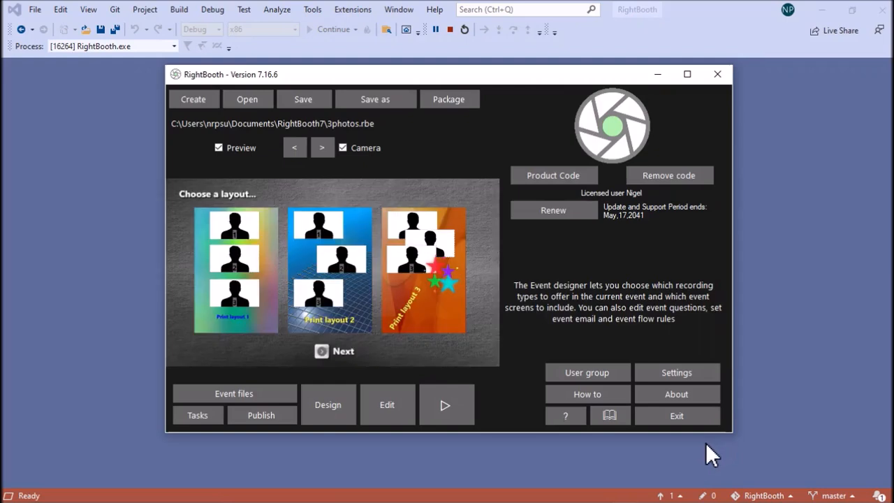
Open the Choose filter screen for editing and move the Screen Editor clear of the filter images
left_click(406, 402)
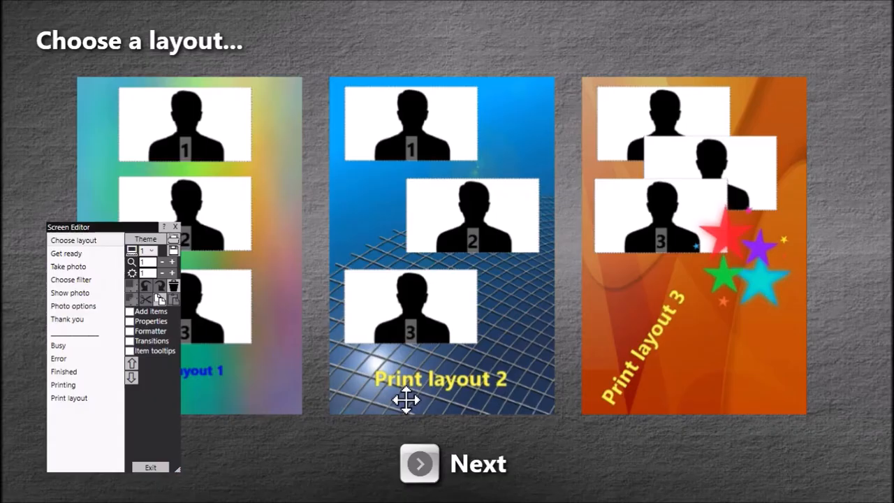
left_click(80, 281)
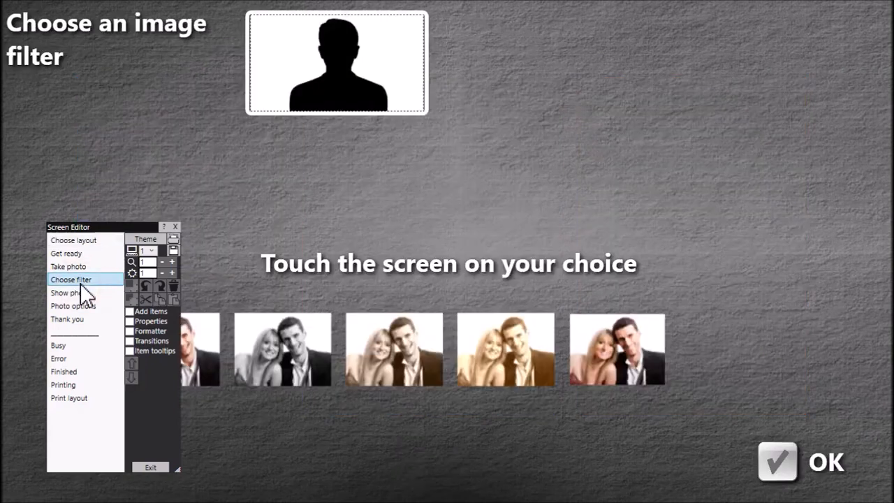
left_click_drag(112, 228, 782, 42)
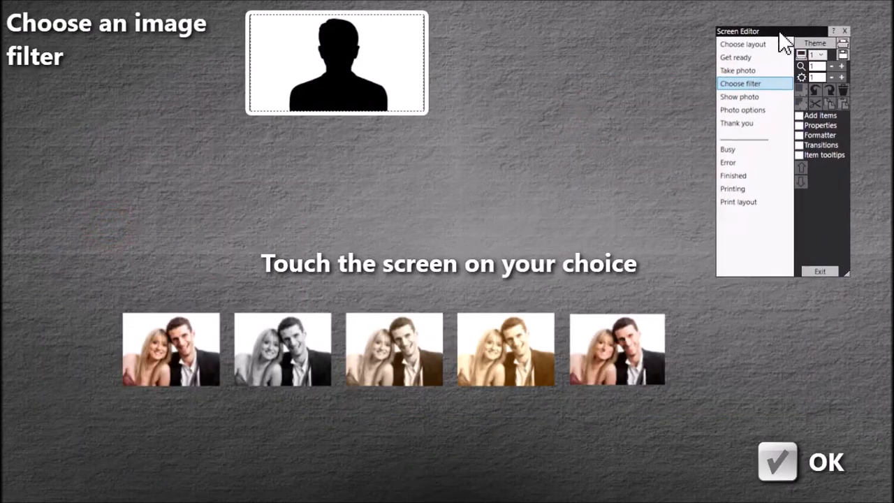
Set the filter grid to 5 columns, enlarge it to about 1205 by 332, and position it across the screen below the prompt text
left_click(313, 355)
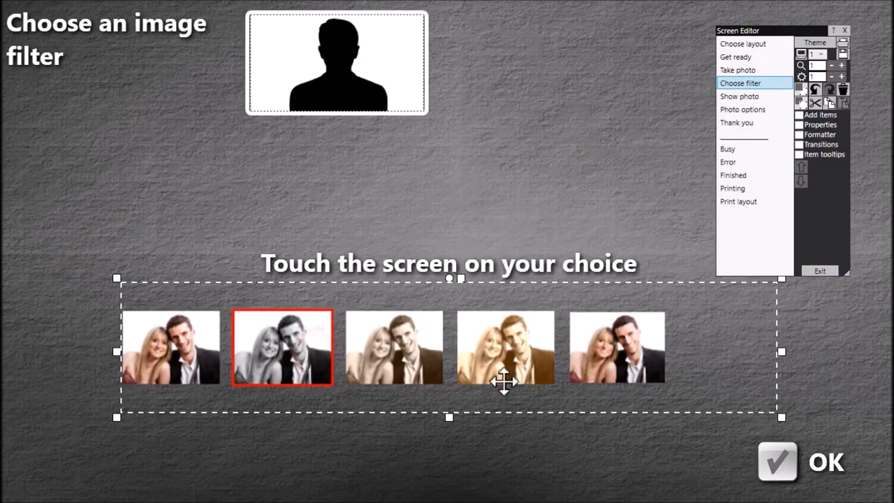
left_click_drag(450, 420, 449, 461)
left_click(817, 124)
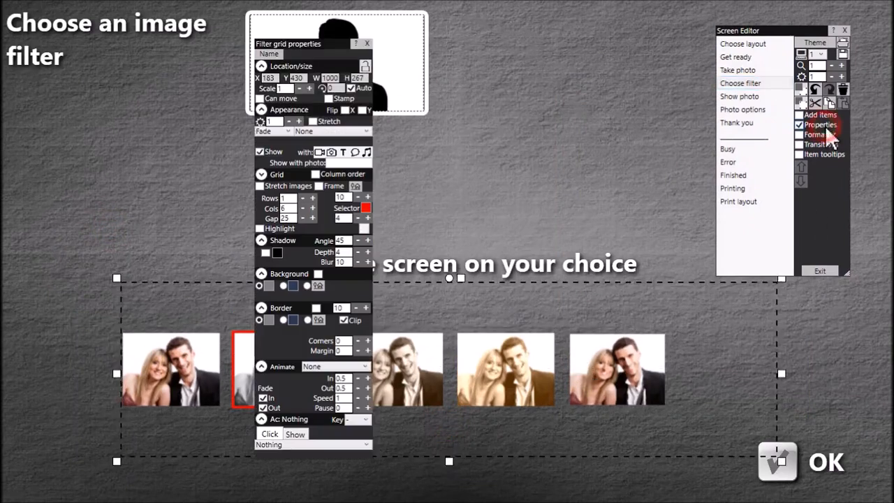
left_click(303, 208)
left_click_drag(201, 376, 124, 329)
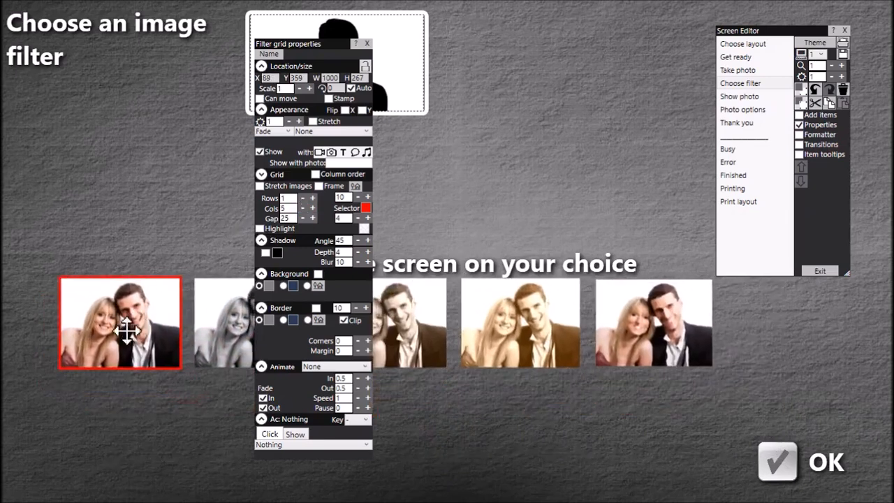
left_click_drag(722, 415, 860, 466)
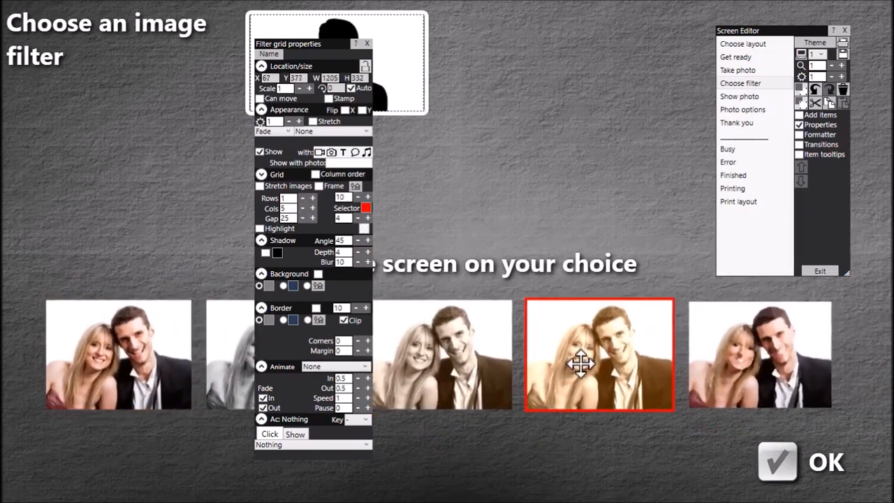
left_click(366, 44)
Enlarge the photo preview to fill the space above the prompt text and narrow the title text into a block beside it
left_click(341, 68)
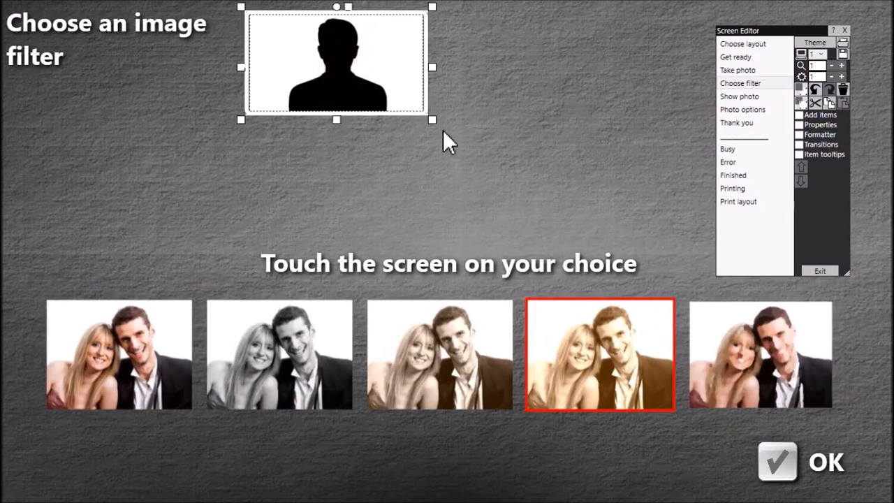
left_click_drag(431, 115, 630, 227)
left_click_drag(511, 171, 511, 177)
left_click(168, 25)
left_click_drag(258, 70, 196, 68)
left_click_drag(120, 58, 135, 66)
left_click_drag(374, 117, 360, 117)
Move the Screen Editor inward, place the prompt text beneath the photo preview, and centre the OK control below the filter images
left_click_drag(812, 30, 786, 23)
left_click_drag(489, 279, 464, 286)
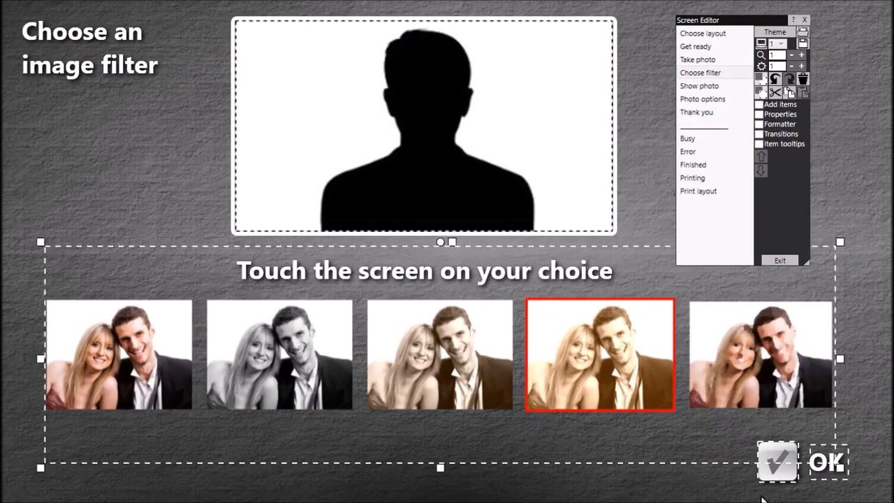
left_click(777, 465)
left_click_drag(778, 464, 444, 415)
Widen the filter grid to nearly the full screen width between the prompt text and OK, and exit the editor
left_click(624, 303)
left_click_drag(862, 348, 890, 348)
left_click_drag(465, 334, 434, 350)
left_click_drag(439, 453, 468, 396)
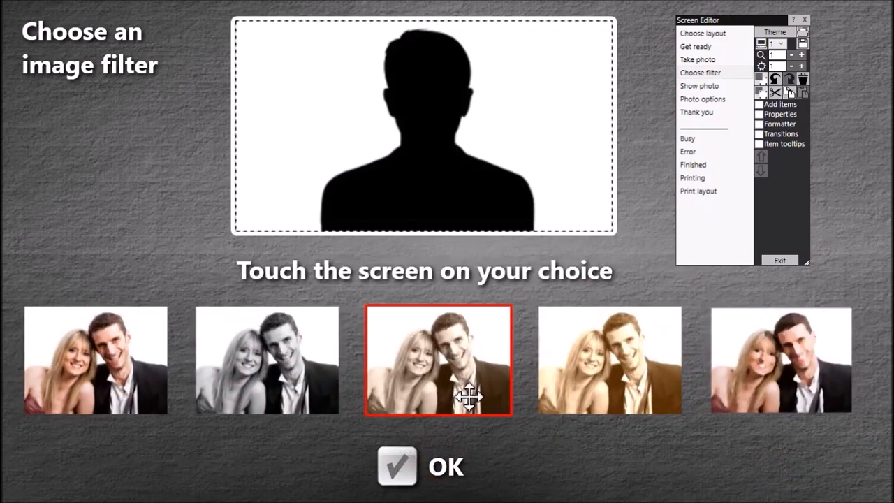
left_click(791, 257)
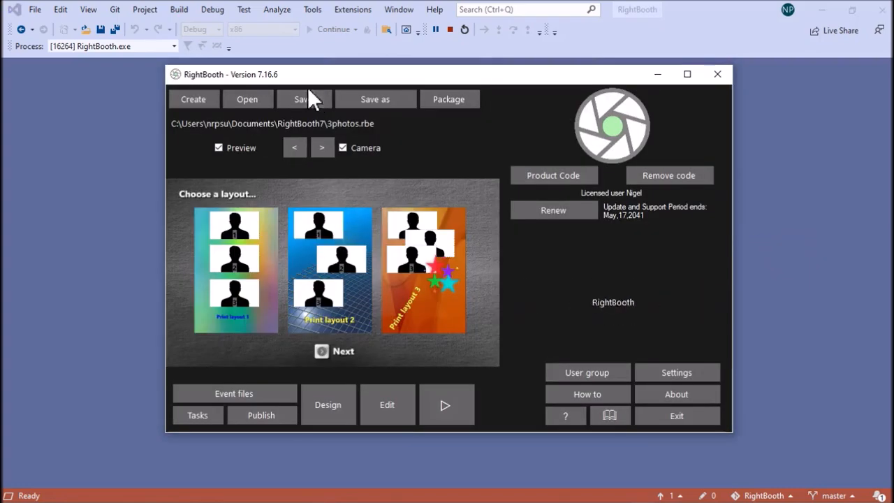
Run the event, choose Print layout 3, and keep the first photo without applying a filter
left_click(450, 406)
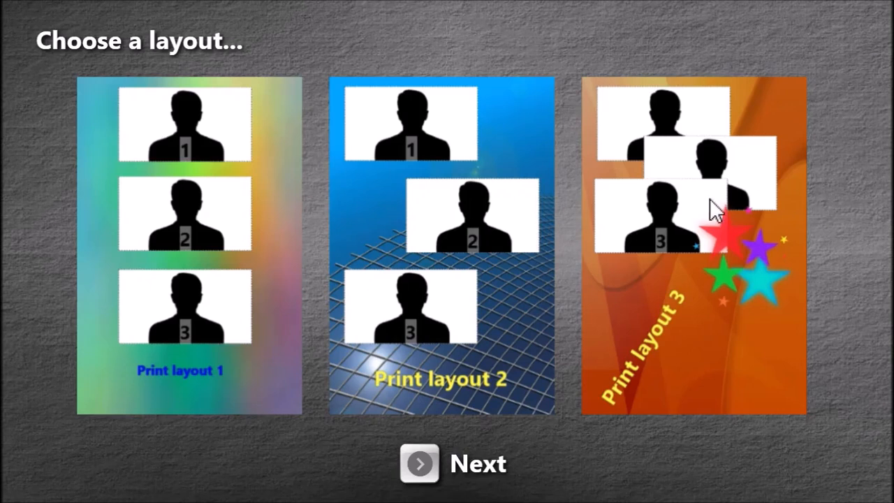
left_click(722, 231)
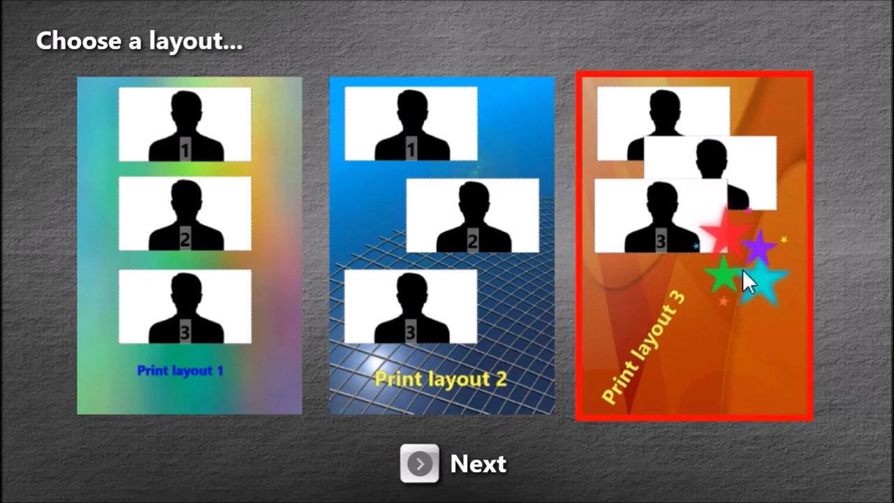
left_click(422, 467)
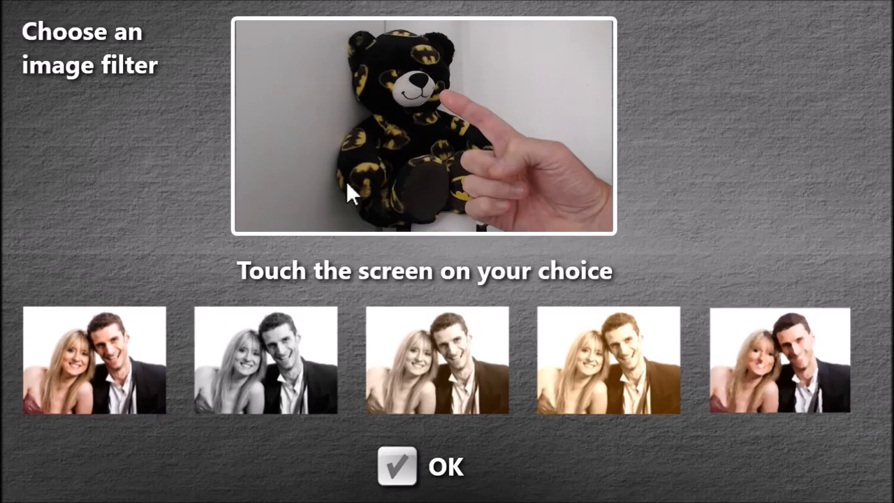
left_click(412, 468)
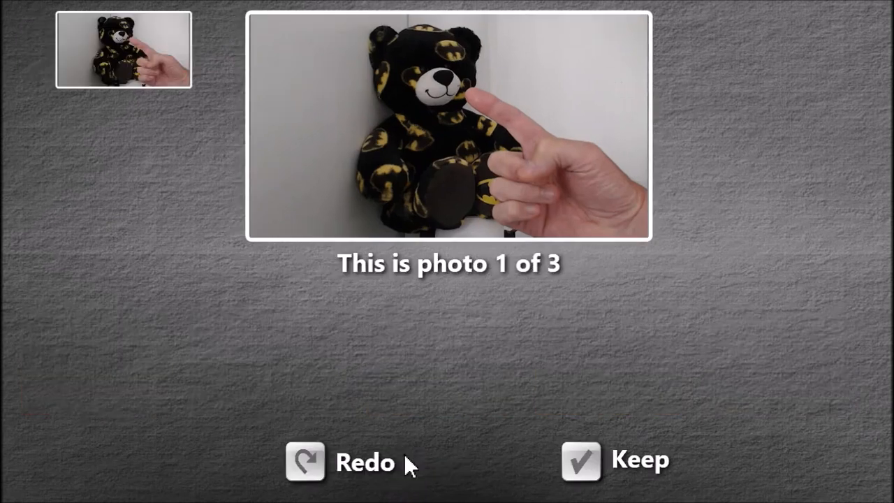
left_click(587, 460)
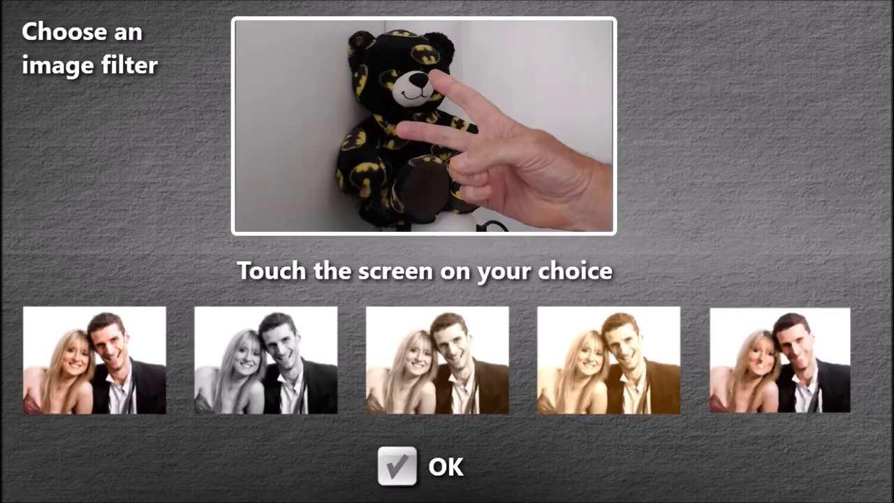
Apply the fourth, golden-brown filter to the second photo and keep the filtered photo
left_click(634, 375)
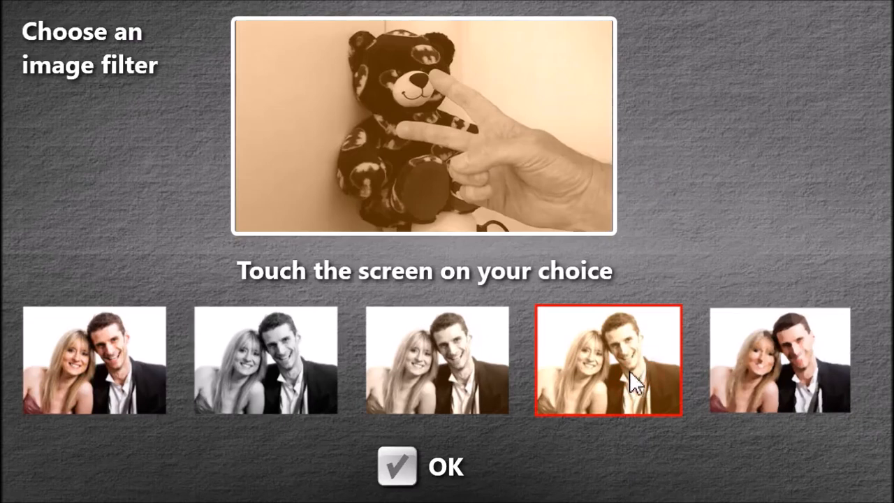
left_click(409, 468)
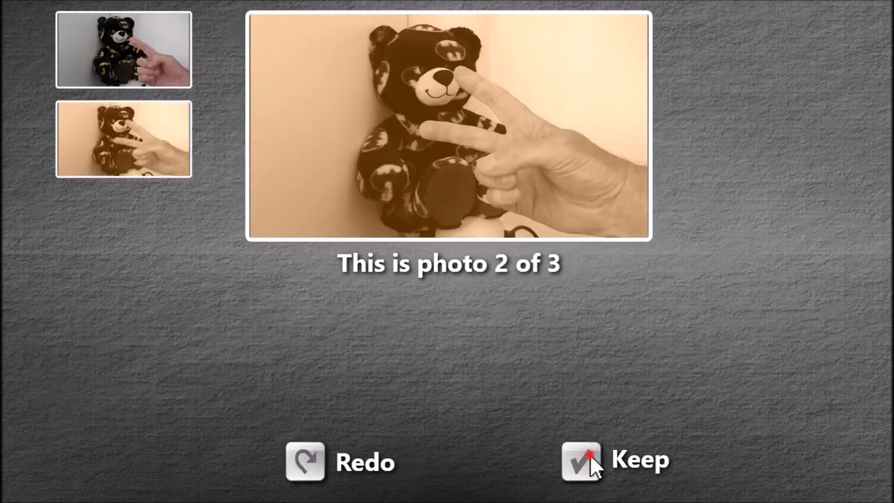
left_click(590, 462)
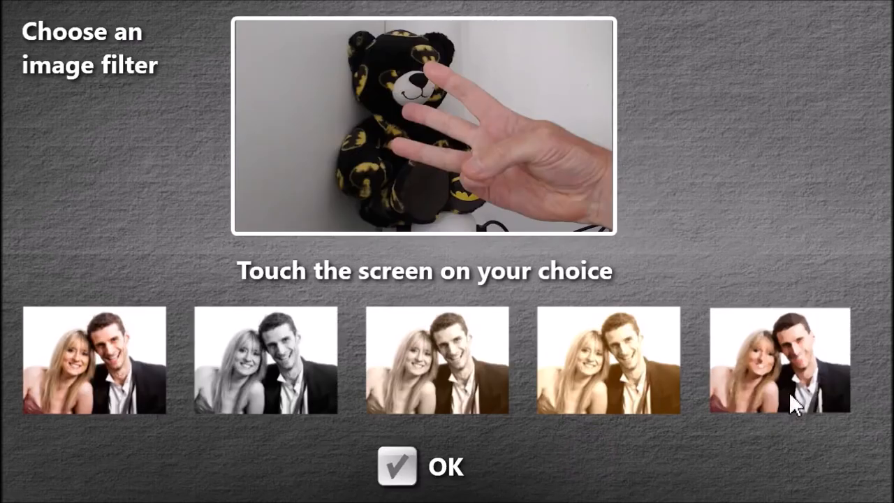
Apply the Grayscale filter to the third photo and keep it
left_click(827, 371)
left_click(246, 348)
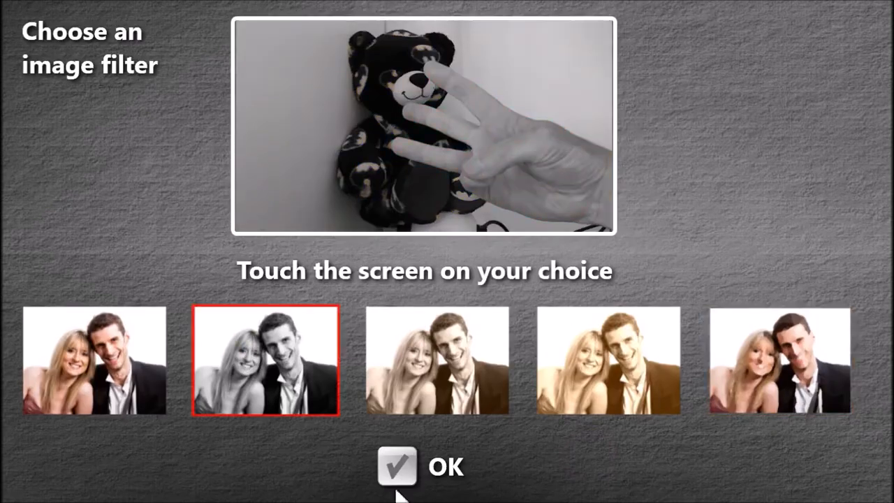
left_click(404, 466)
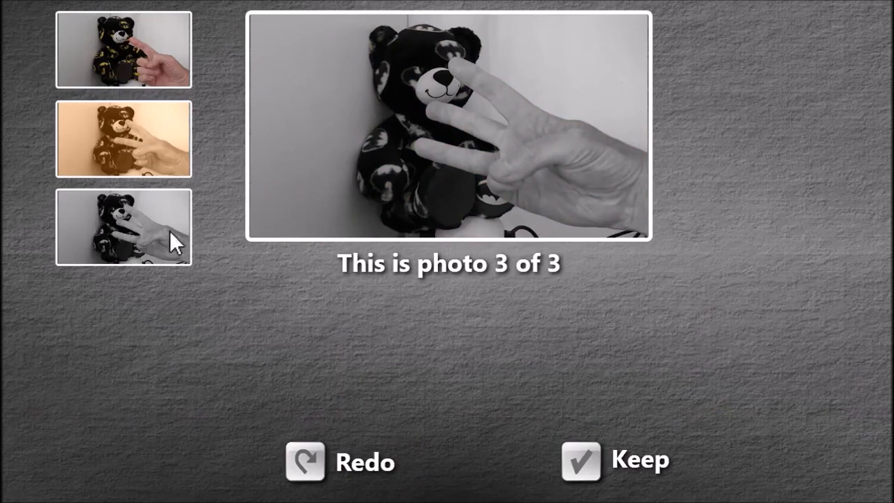
left_click(581, 459)
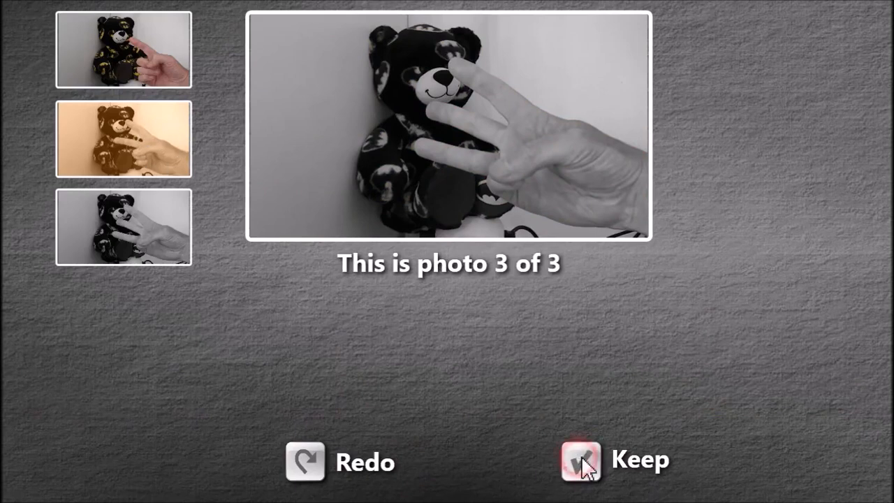
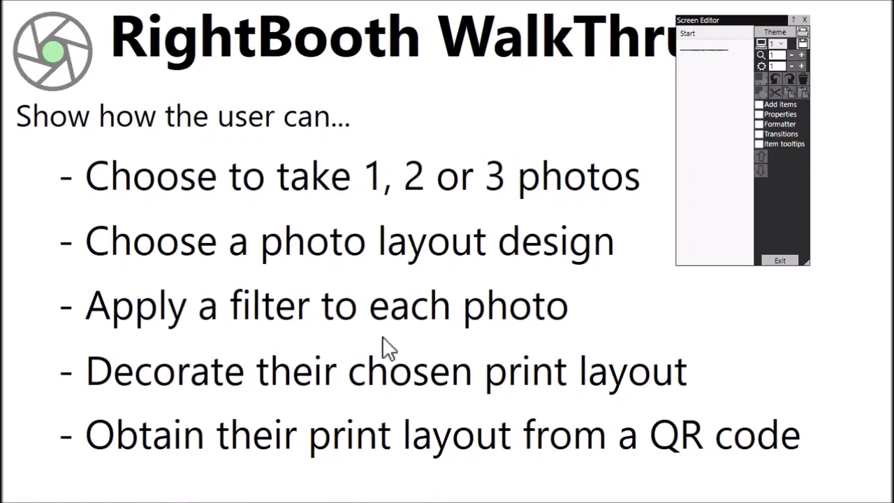
Exit the WalkThru event's editor and open the event file 3photos.rbe
left_click(779, 261)
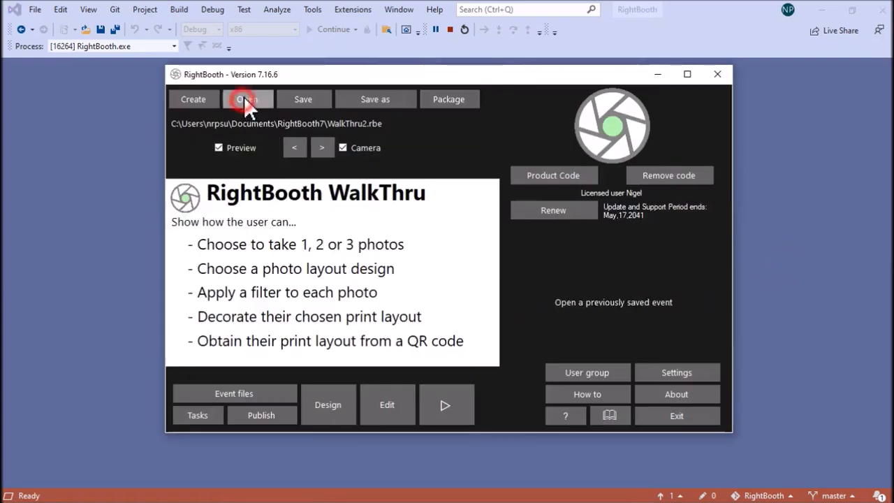
left_click(244, 100)
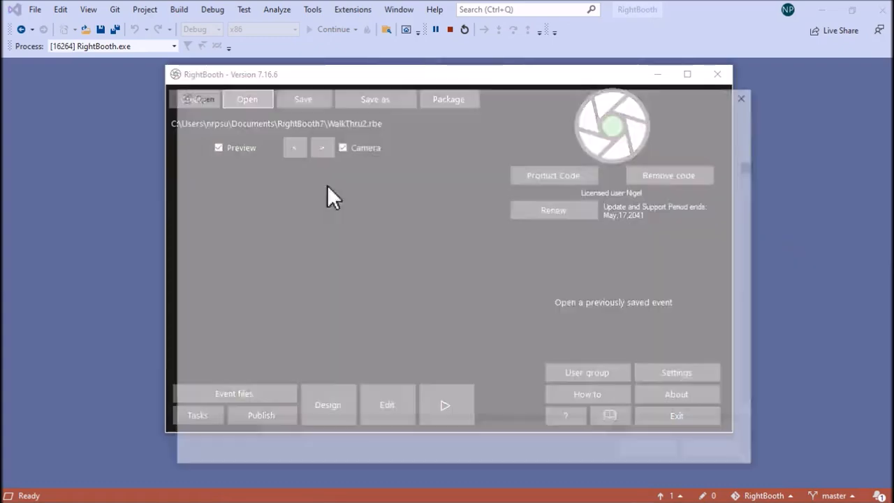
left_click(362, 179)
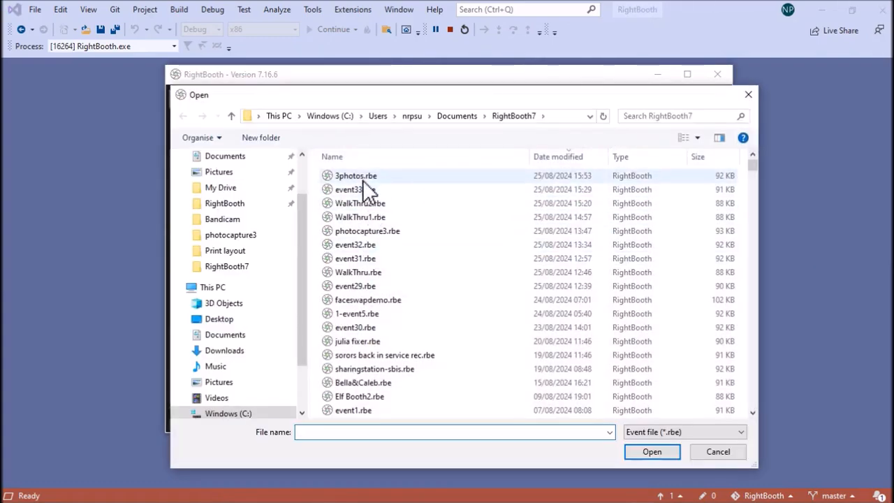
left_click(659, 451)
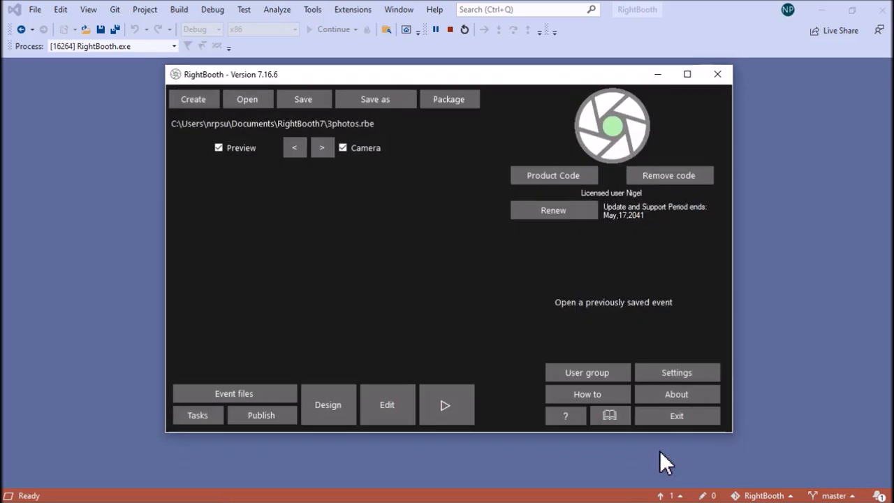
Open the Photo options screen for editing and show the Add items palette over the print layout
left_click(404, 414)
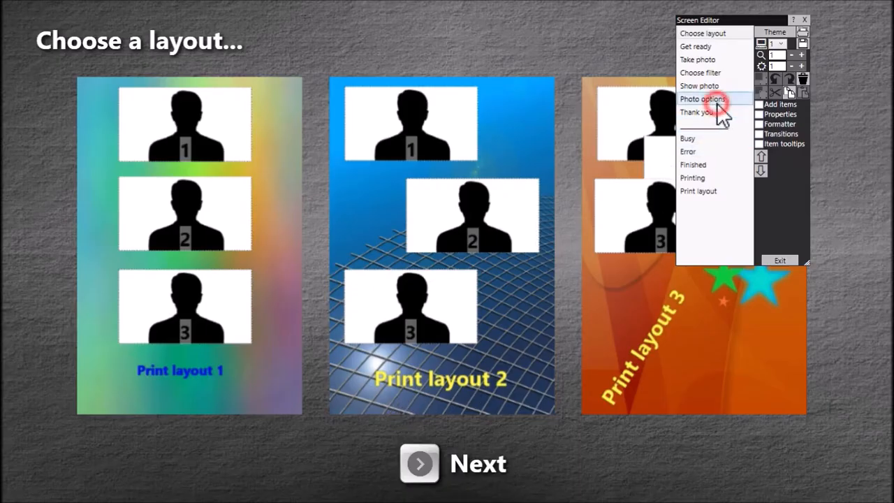
left_click(715, 100)
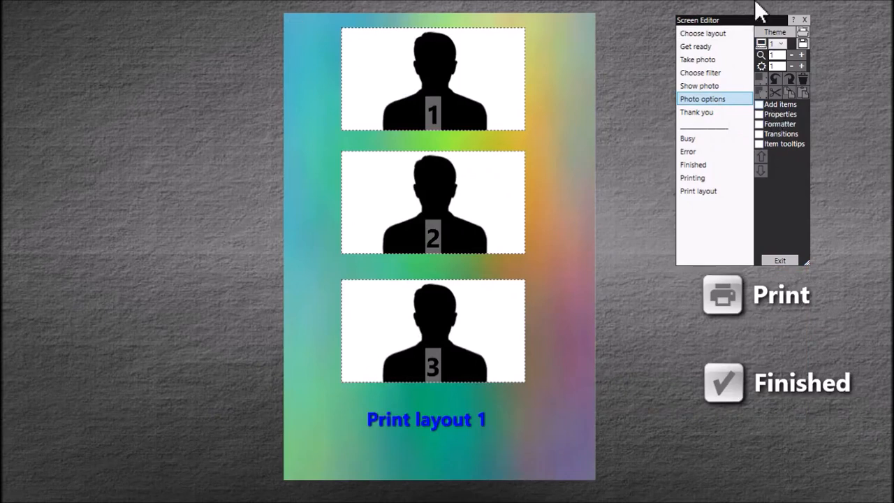
left_click(792, 106)
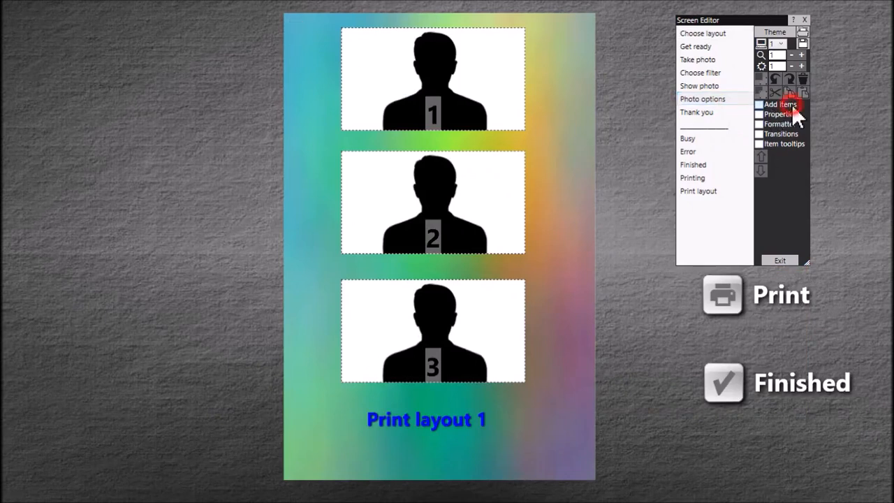
left_click_drag(642, 44, 504, 34)
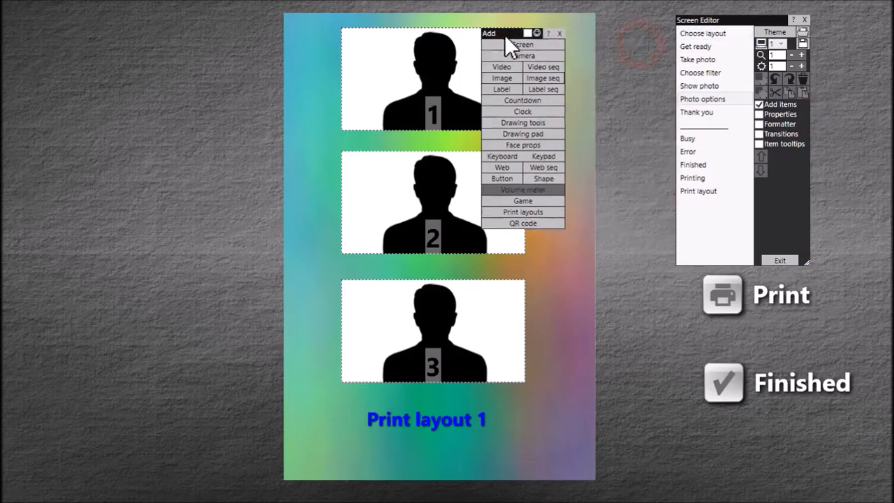
Add the multicoloured stars image and the smiling sun image to the Photo options screen
left_click(501, 76)
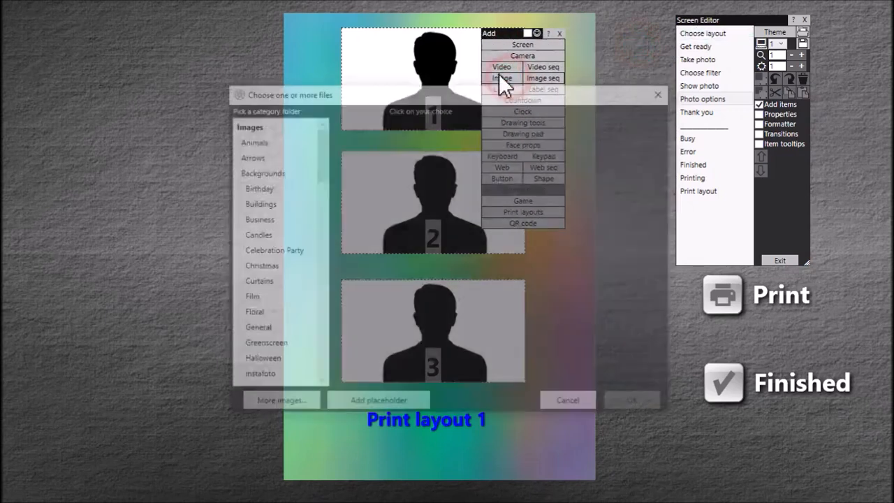
left_click(617, 140)
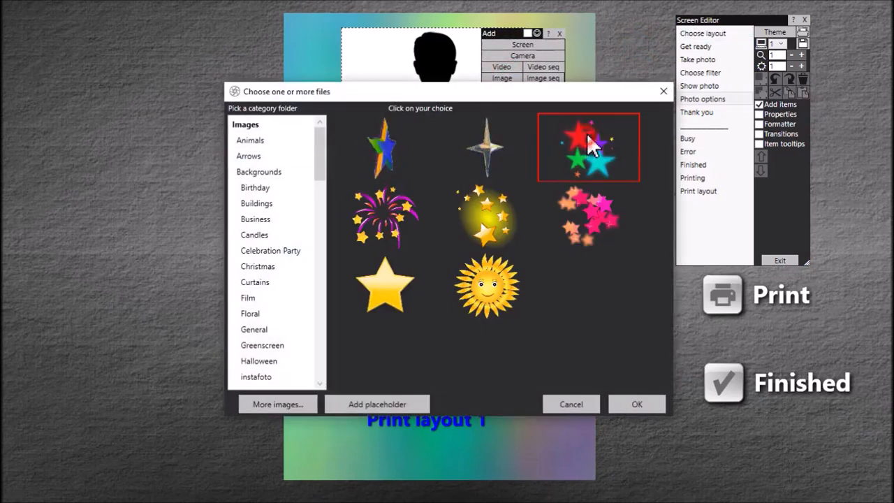
left_click(486, 294)
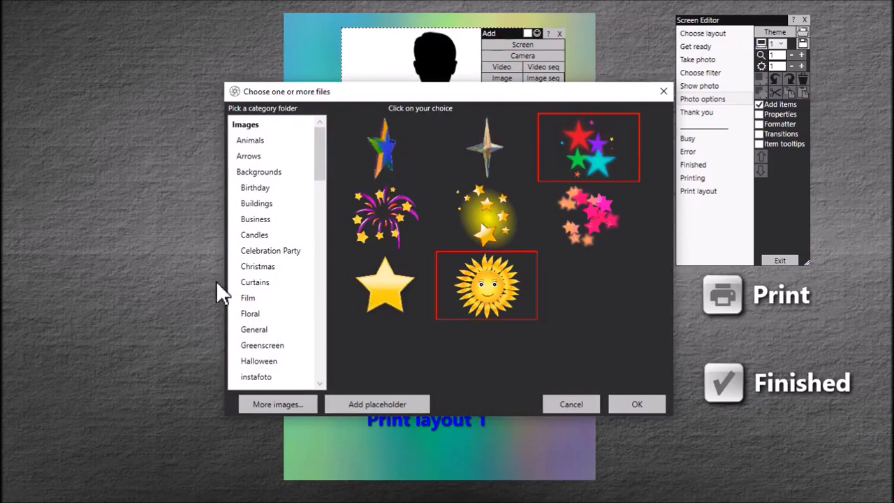
left_click(627, 403)
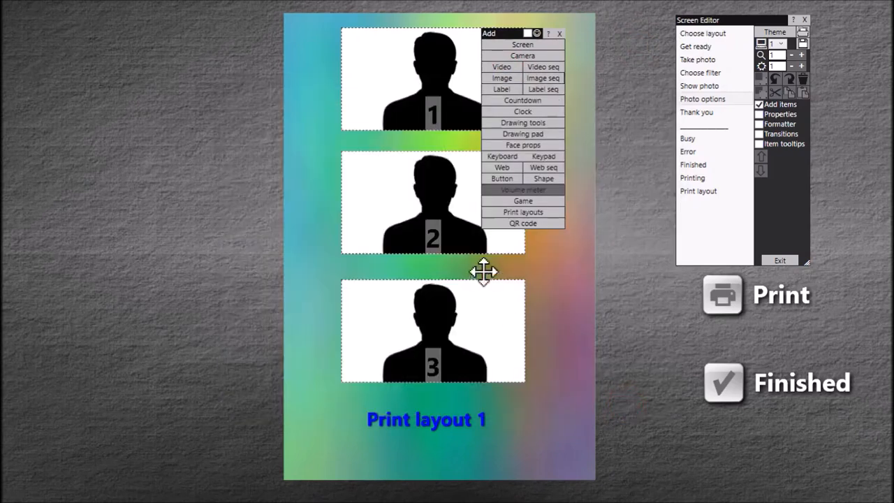
Shrink the sun and stars images and stack them in the empty area beside the print layout, with the sun above the stars
left_click_drag(487, 275, 115, 143)
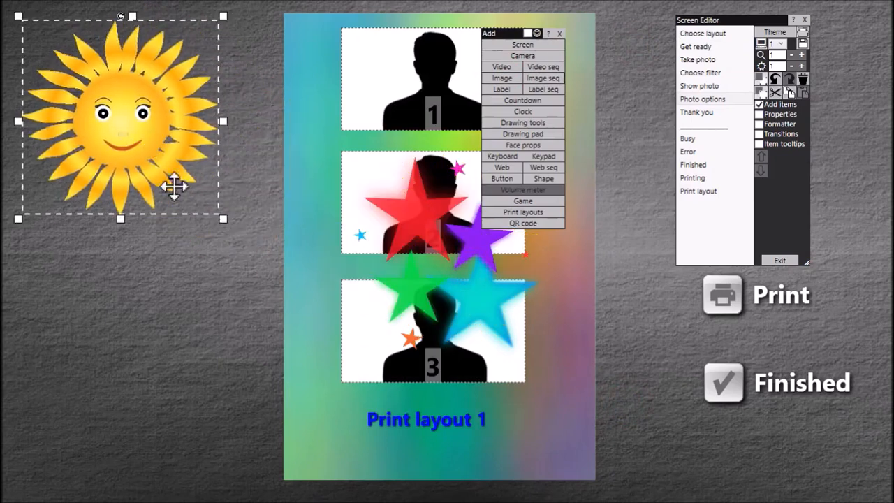
left_click_drag(222, 218, 148, 101)
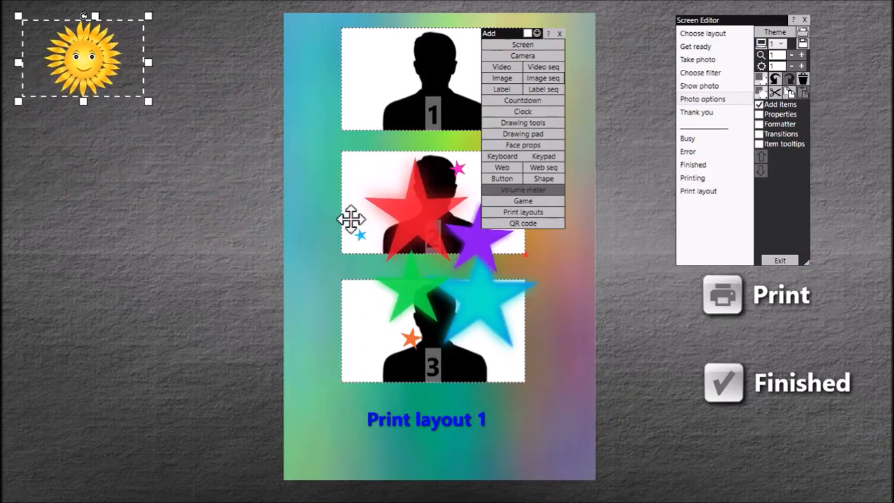
left_click_drag(387, 238, 104, 191)
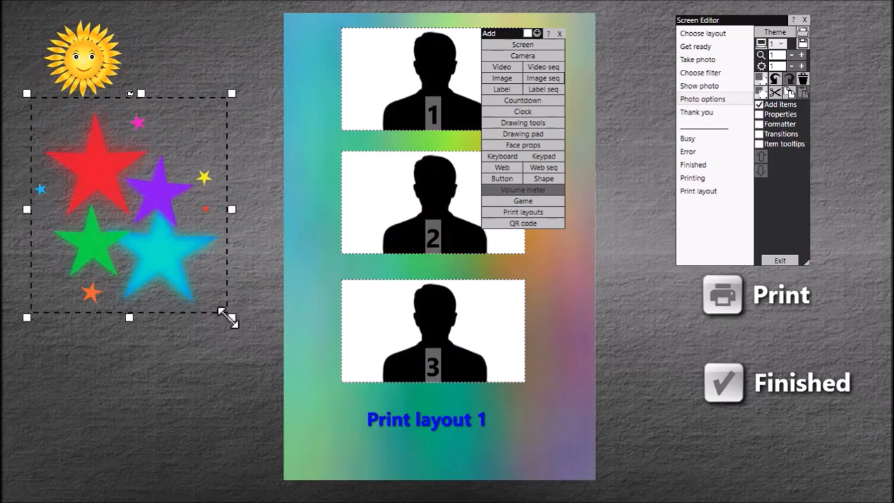
left_click_drag(227, 314, 115, 192)
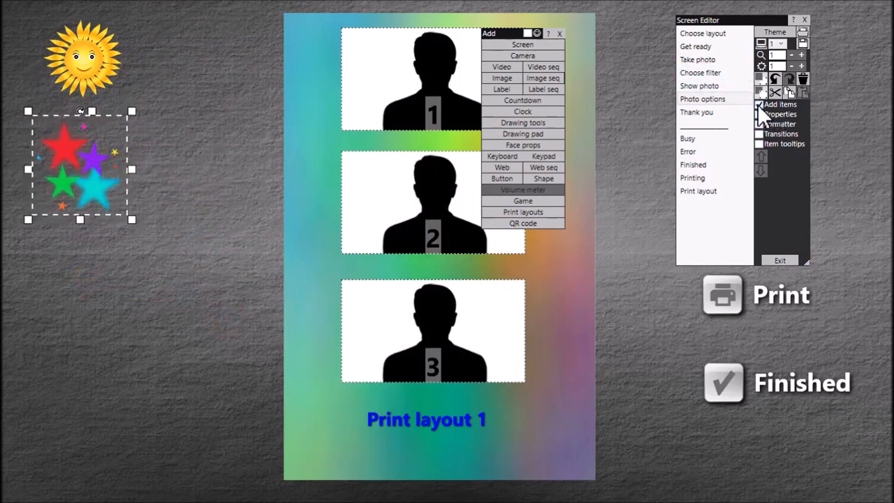
Add the grinning and sunglasses images from the Emojis category and stack them beside the sun and stars, with the sunglasses emoji above
left_click(506, 77)
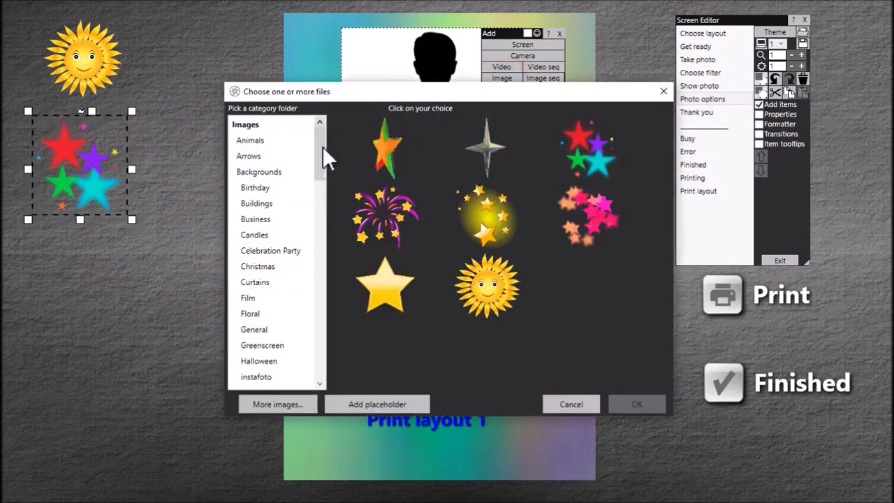
left_click_drag(323, 146, 308, 248)
left_click(265, 220)
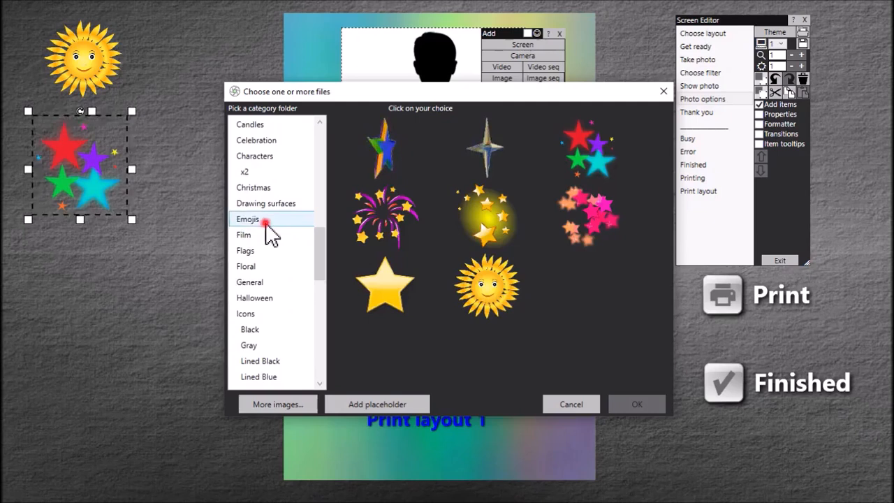
left_click(389, 222)
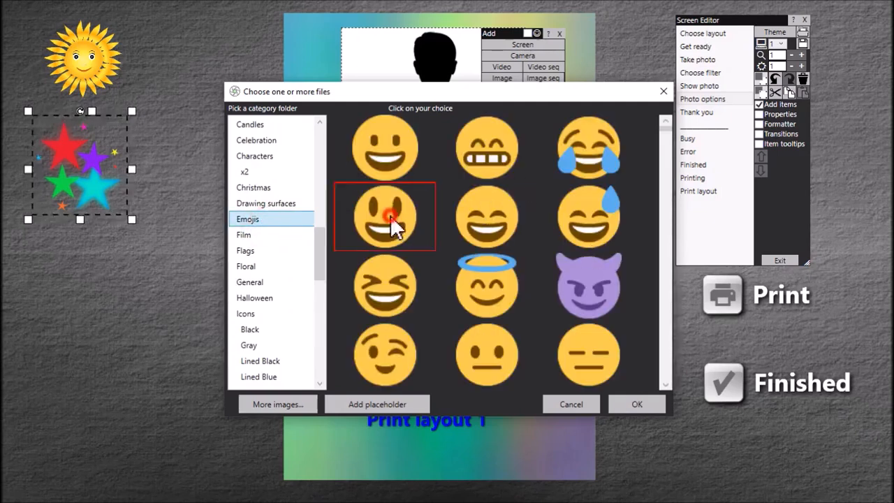
left_click(664, 333)
left_click(660, 333)
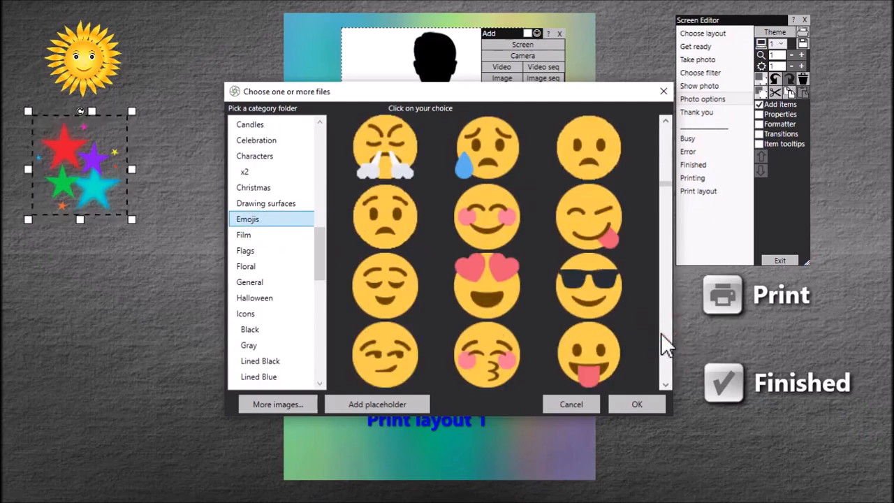
left_click(588, 287)
left_click(623, 404)
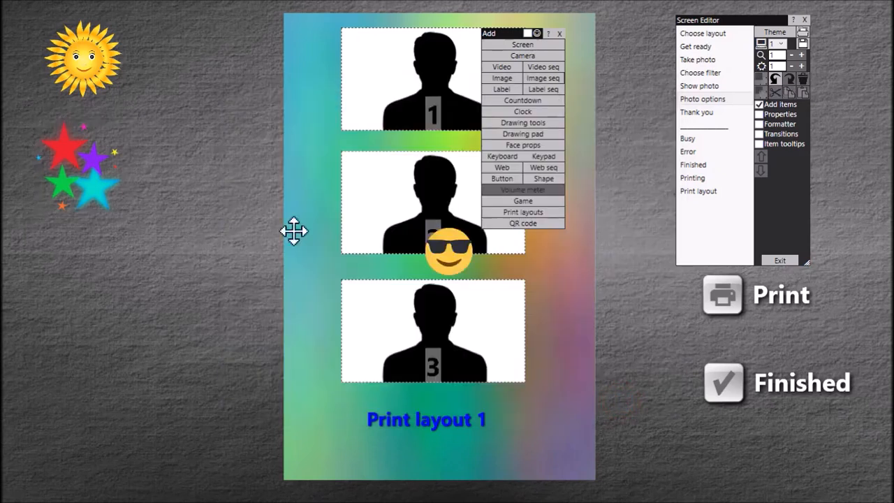
left_click_drag(443, 253, 200, 152)
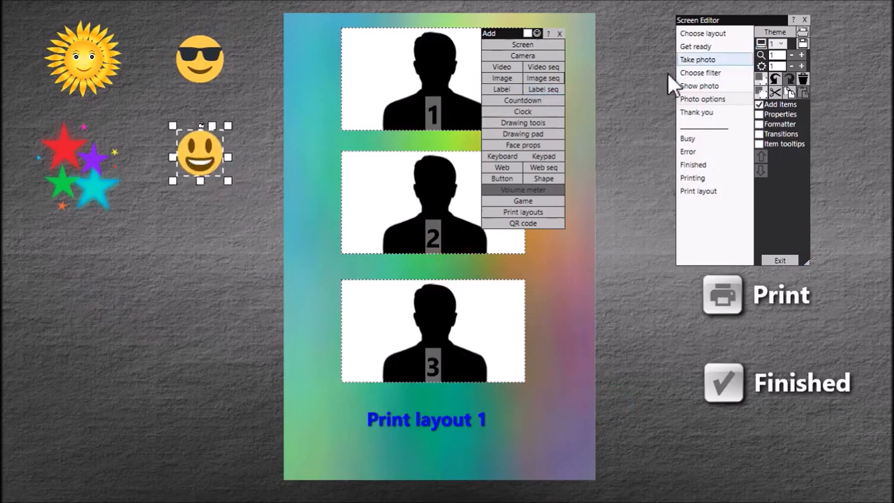
Add a label reading "Great photo !" in the empty area below the stars and emoji images
left_click(502, 91)
left_click_drag(449, 271, 271, 327)
double_click(271, 326)
key("ctrl+a")
type("Gre")
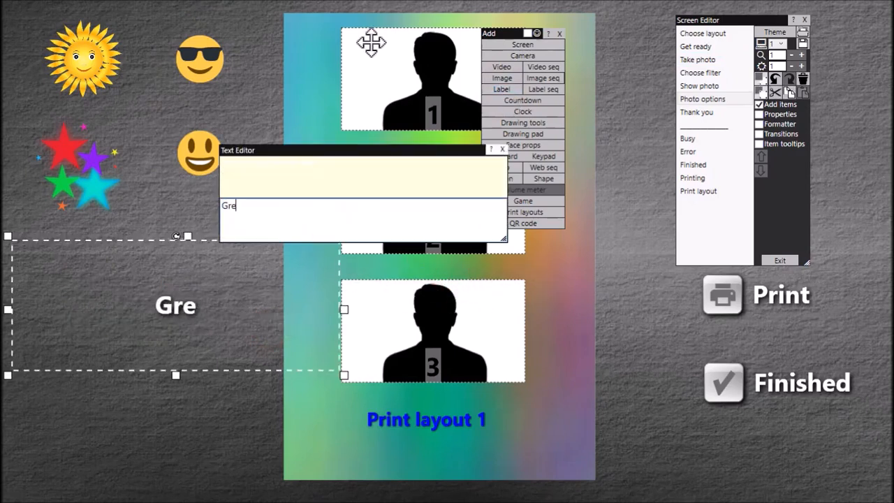
type("at photo !")
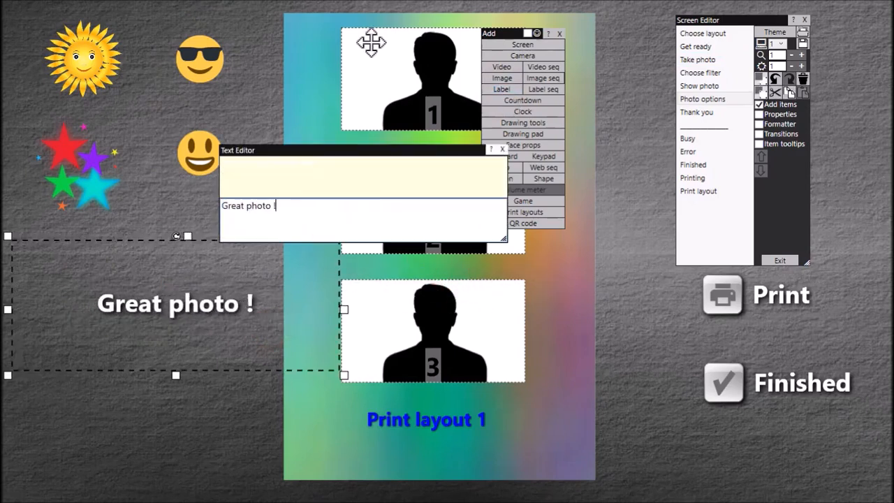
left_click(501, 150)
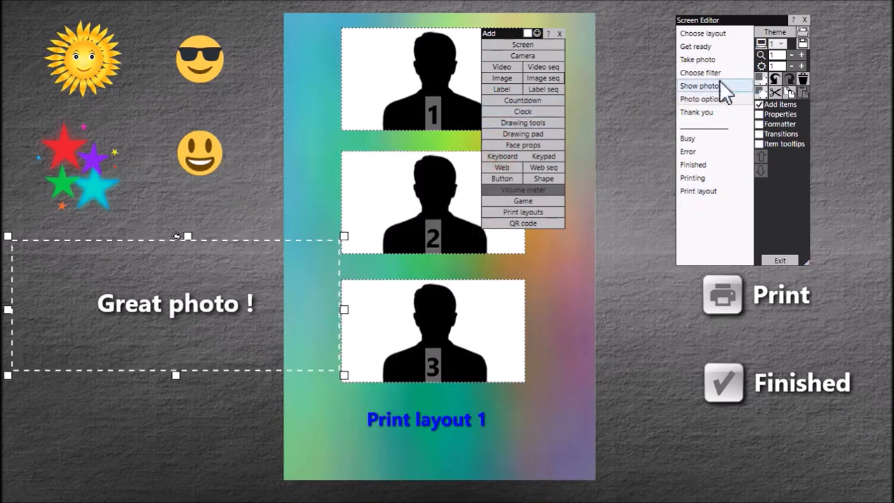
Restyle the "Great photo !" label with text size 49, a black outline and no shadow, and shift it slightly upward
left_click(766, 114)
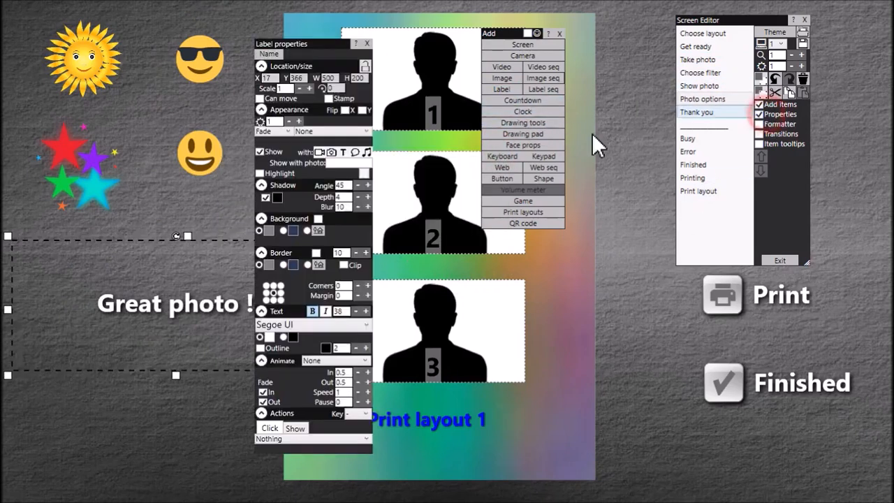
left_click(366, 311)
left_click(366, 311)
left_click(366, 312)
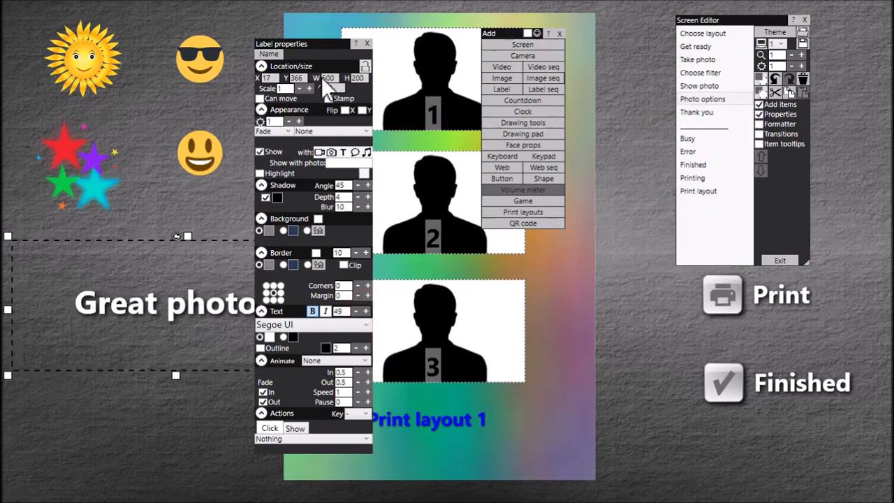
left_click_drag(328, 45, 394, 30)
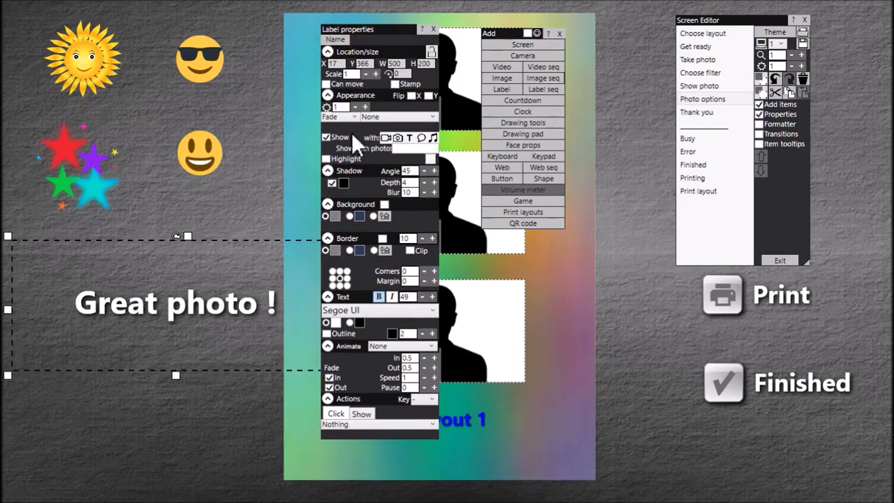
left_click(341, 333)
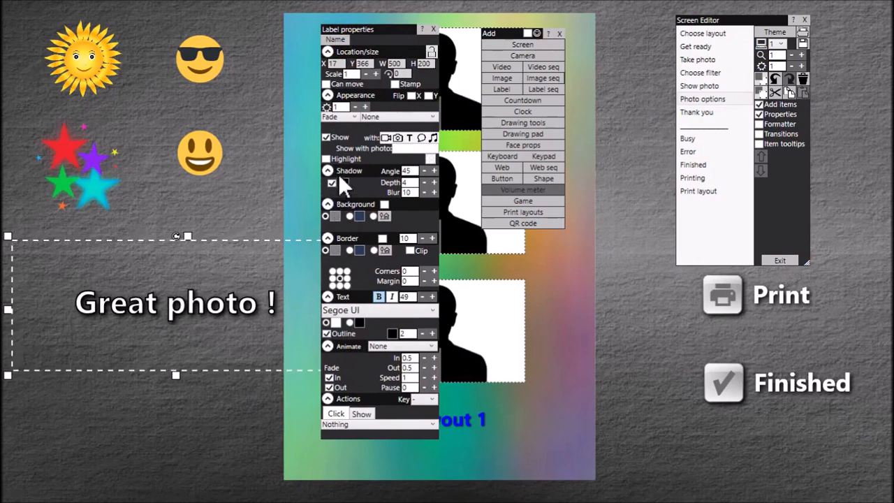
left_click(331, 183)
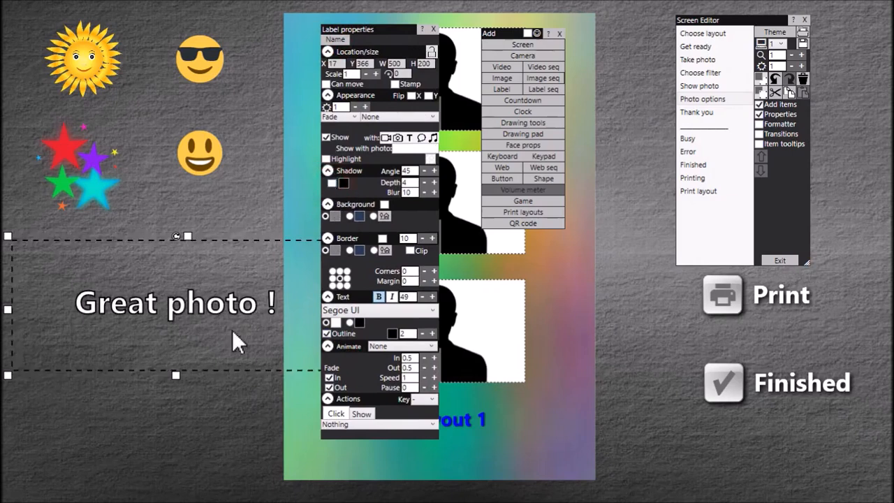
mouse_move(235, 301)
left_mouse_down()
mouse_move(230, 282)
mouse_move(230, 290)
left_mouse_up()
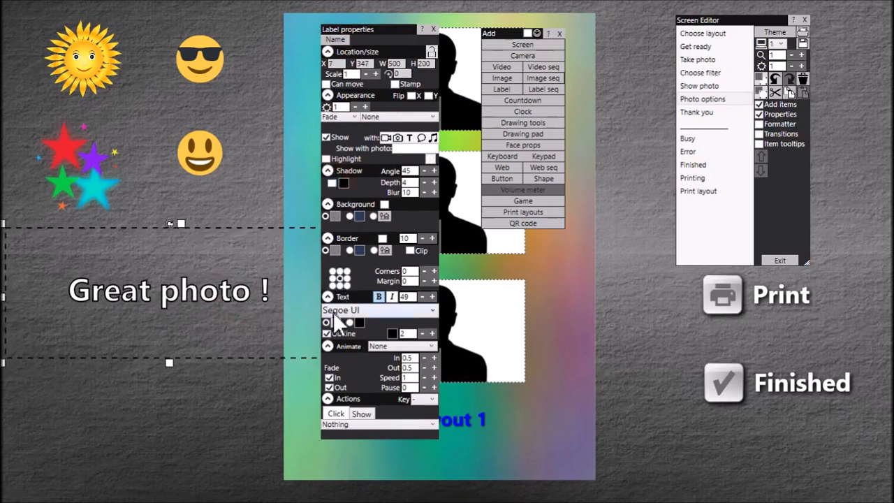
Set the "Great photo !" label's outline thickness to 4 and its text size to 69
left_click(432, 334)
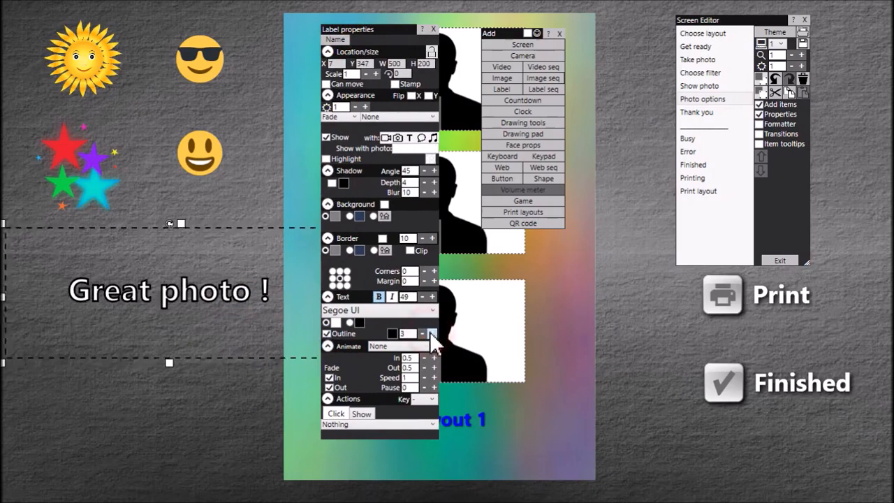
left_click(431, 334)
left_click(432, 297)
left_click(432, 297)
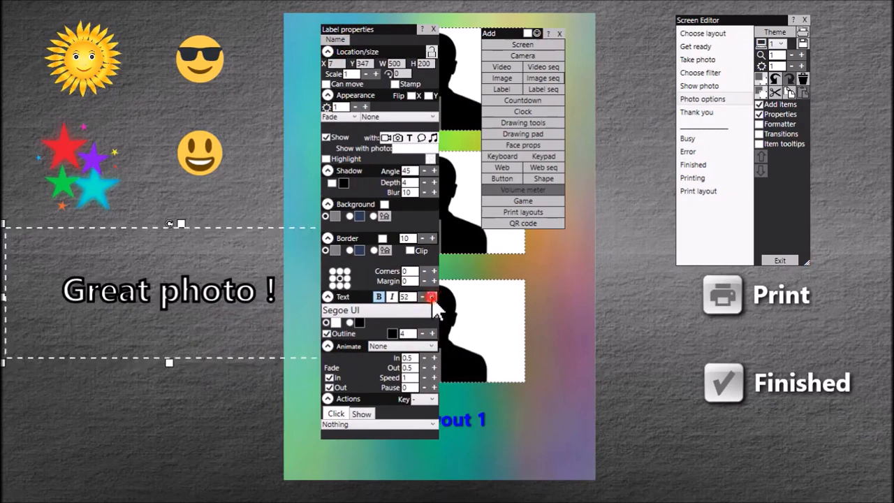
left_click(431, 296)
left_click(431, 296)
left_click(431, 296)
left_click(431, 296)
left_click(432, 296)
left_click(431, 297)
left_click(431, 296)
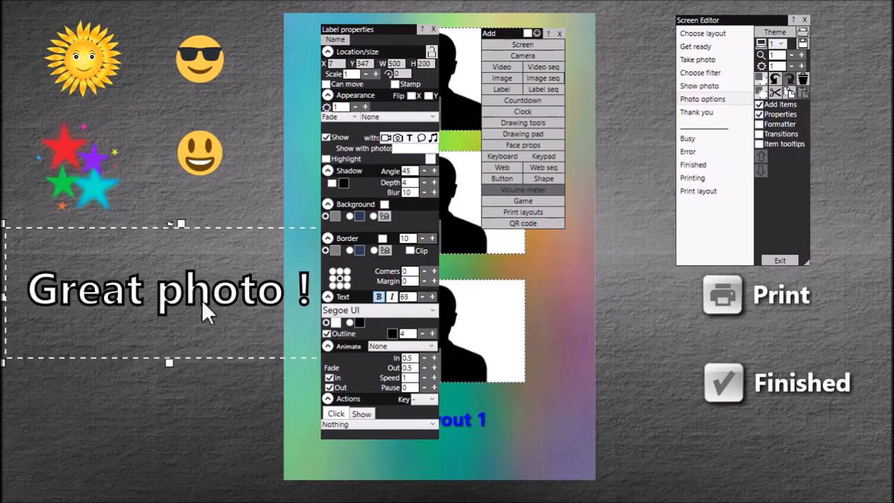
Shorten the label's text to "Great !"
double_click(204, 306)
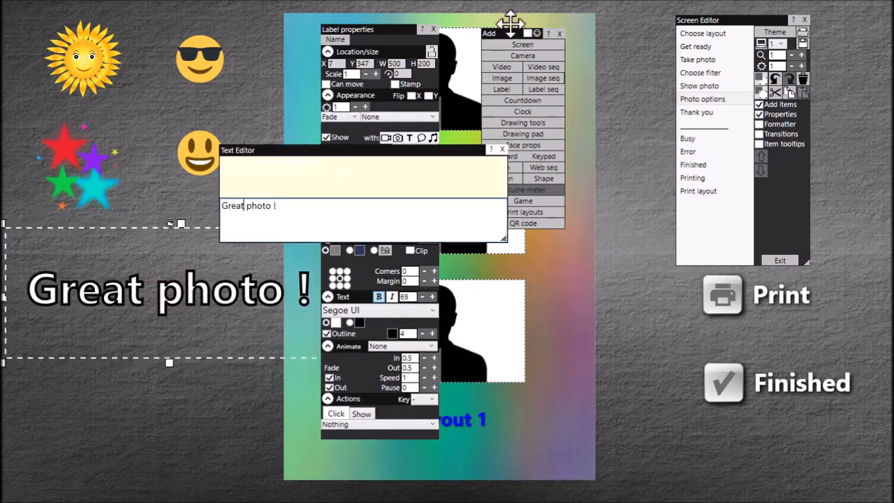
key("Delete")
key("Delete")
key("Delete")
key("Delete")
key("Delete")
key("Delete")
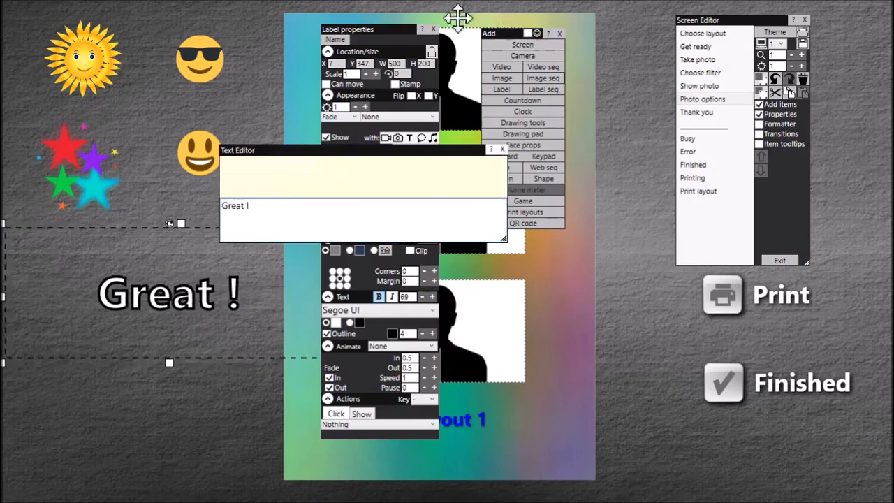
Shrink the "Great !" label's box to fit its text and place it just below the stars image
left_click_drag(382, 31, 523, 80)
left_click_drag(337, 363, 177, 285)
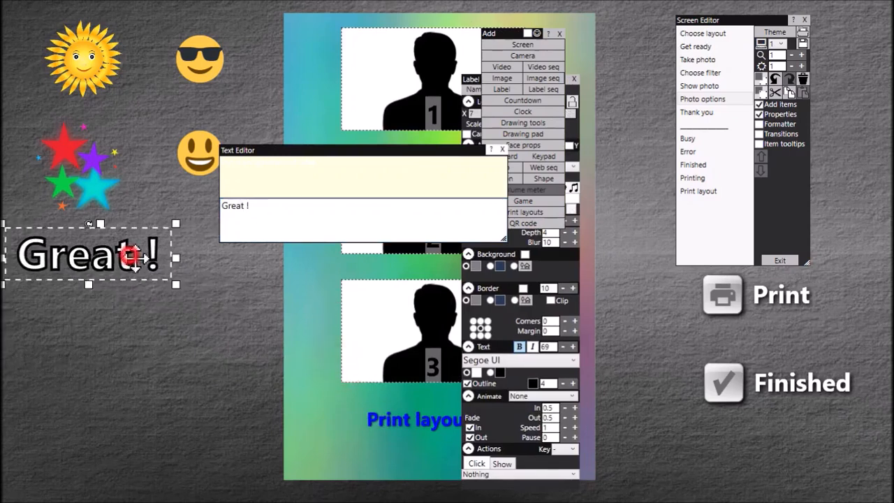
left_click_drag(133, 256, 155, 259)
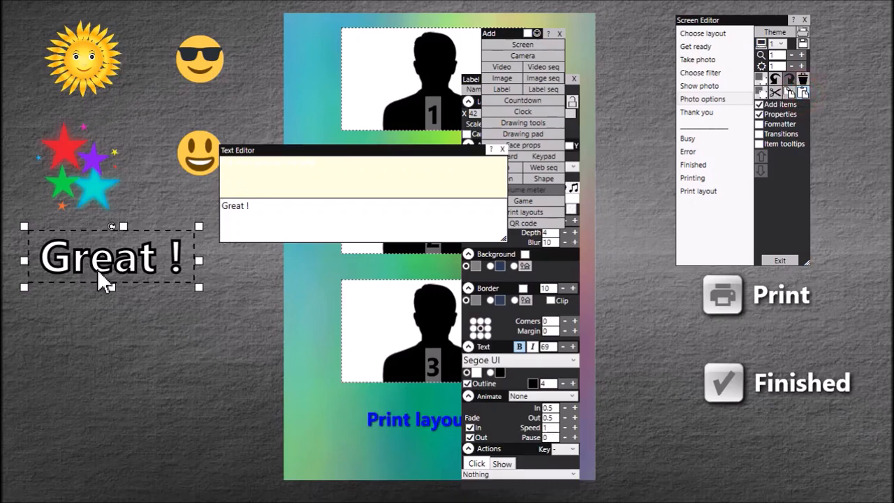
Place a copy of the "Great !" label directly beneath the original and change the copy's text to "Wow"
left_click_drag(123, 259, 123, 321)
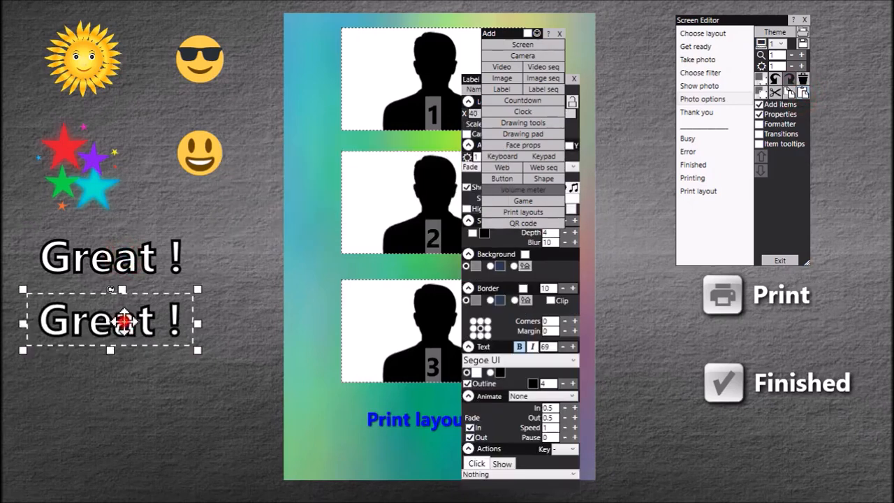
double_click(124, 321)
key("BackSpace")
key("BackSpace")
key("BackSpace")
key("BackSpace")
key("BackSpace")
key("BackSpace")
key("BackSpace")
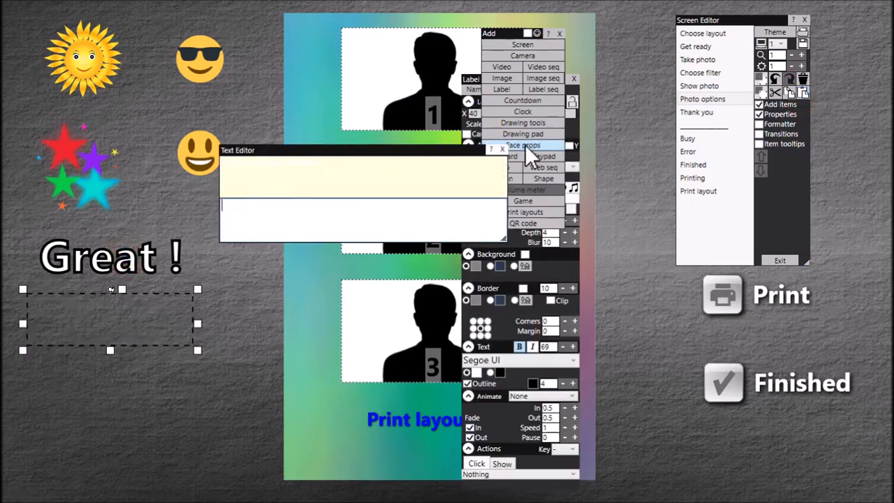
type("Wow")
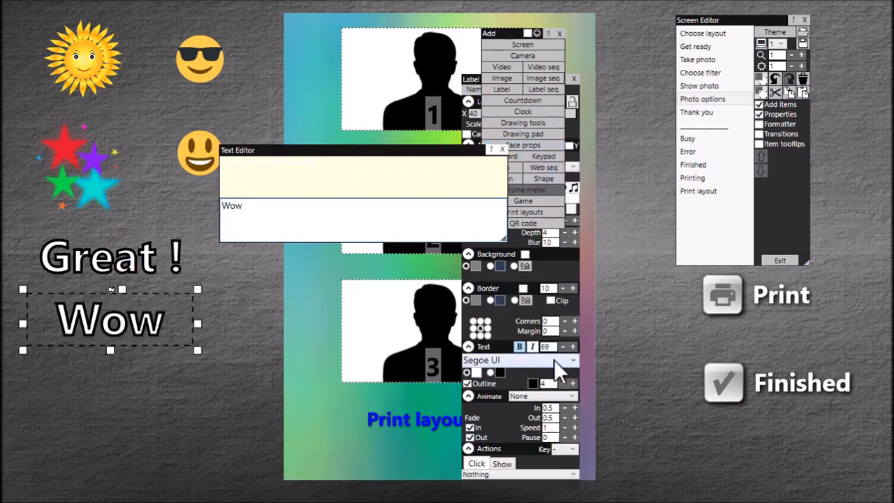
Set the "Wow" label's font to Segoe UI Black and its text colour to light yellow
left_click(575, 365)
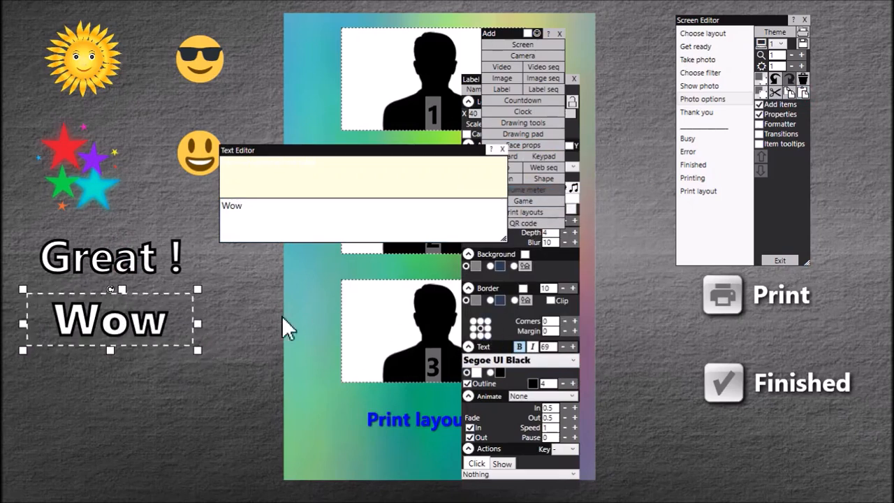
left_click(476, 372)
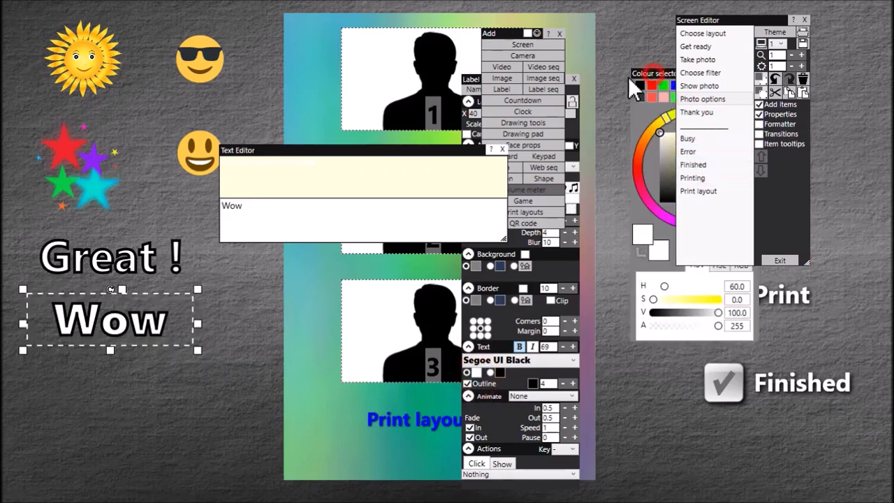
left_click_drag(627, 75, 569, 57)
left_click(668, 80)
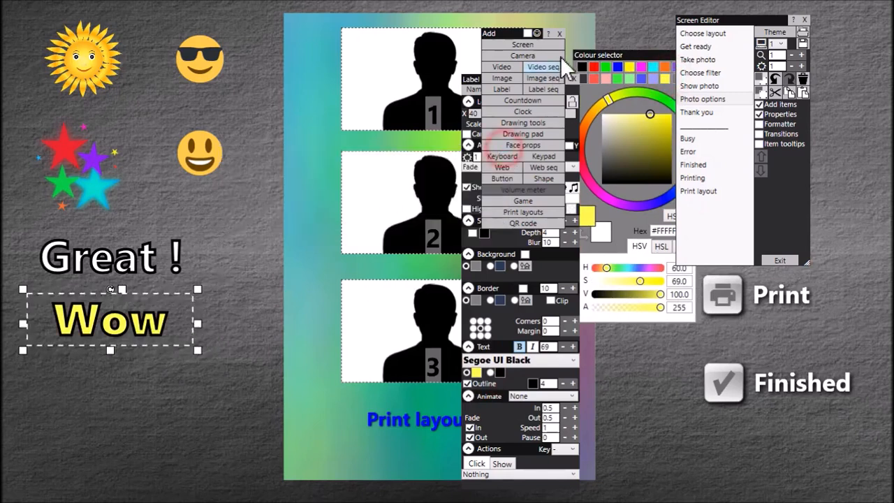
Close the Add palette, the label properties and the Colour selector, and deselect the "Wow" label
left_click_drag(523, 34, 484, 27)
left_click(520, 25)
left_click(575, 79)
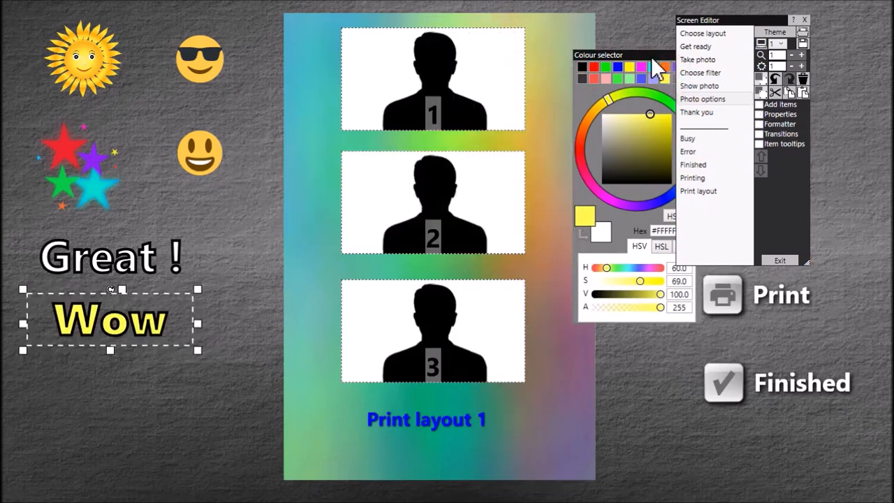
left_click(632, 49)
left_click(199, 401)
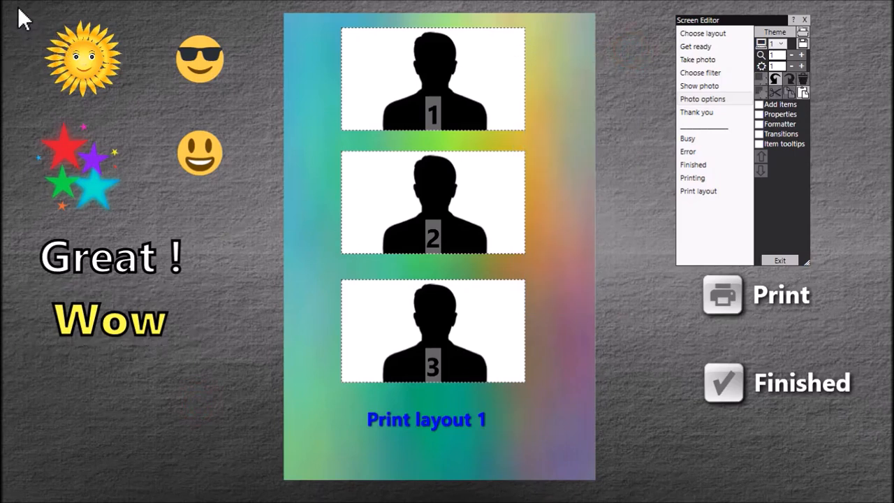
Select all six decorations beside the print layout and enable Can move and Stamp in their shared properties
left_click_drag(18, 8, 224, 376)
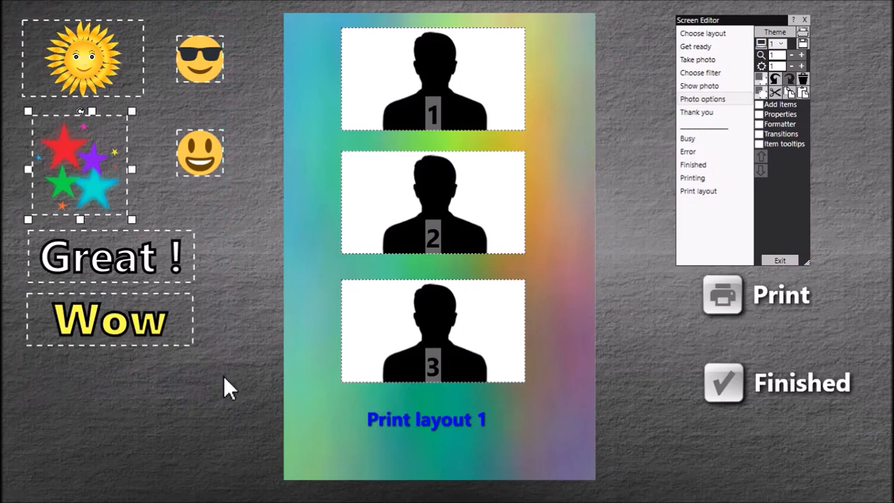
left_click(780, 115)
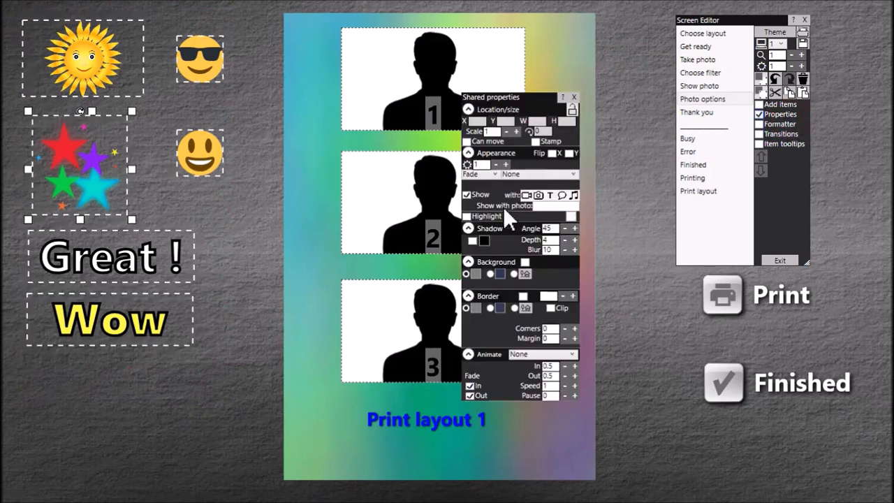
left_click(466, 142)
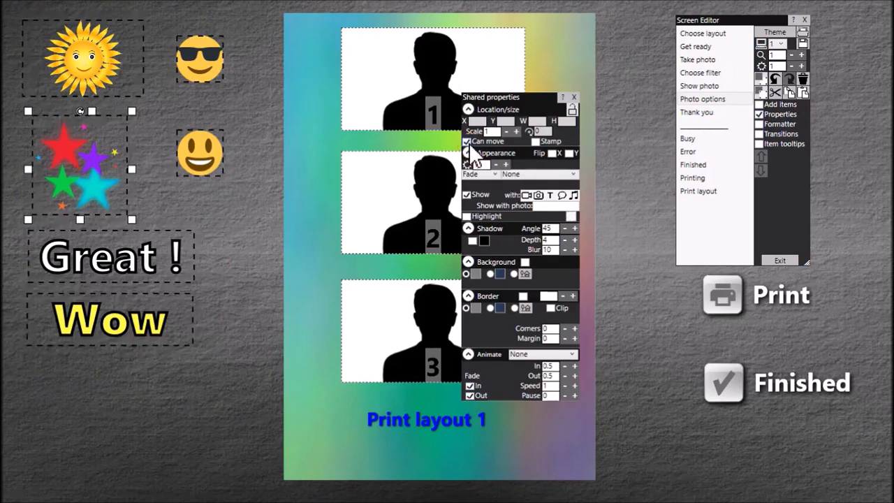
left_click(534, 142)
Show the properties of the print layout image and those of the Photo options screen
left_click(262, 175)
left_click(335, 172)
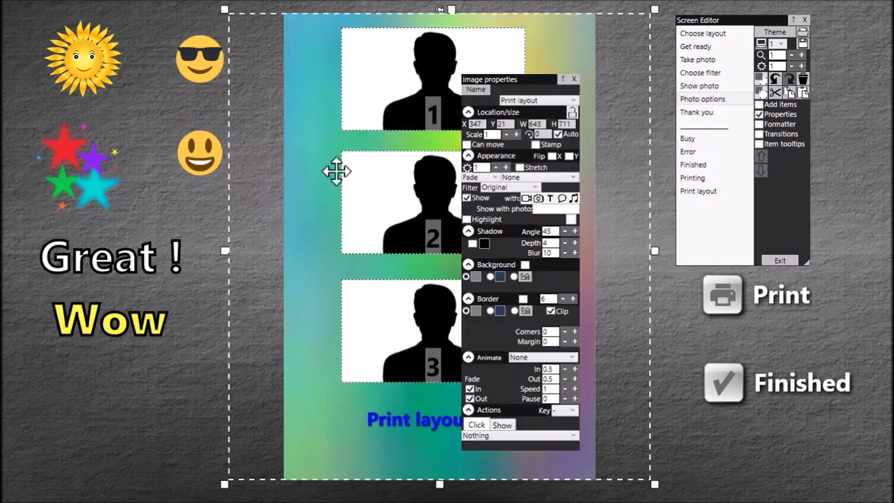
left_click(675, 290)
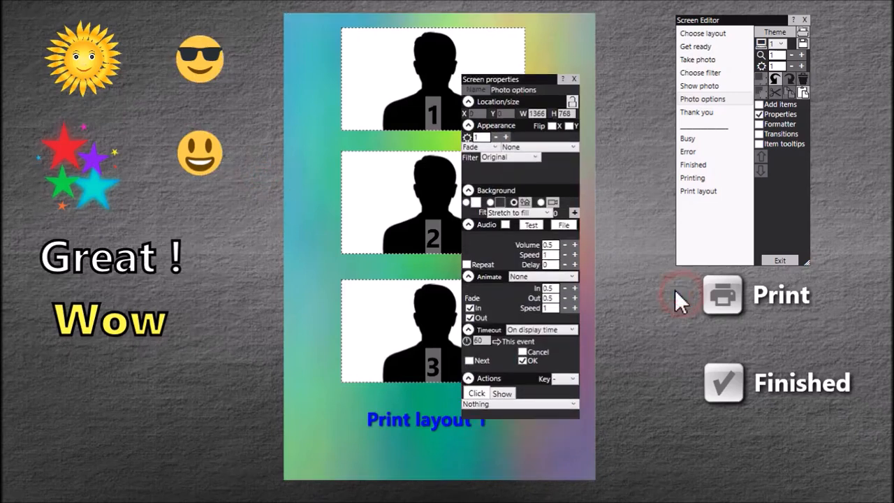
Close the Photo options screen's properties and exit the Screen Editor
left_click(574, 79)
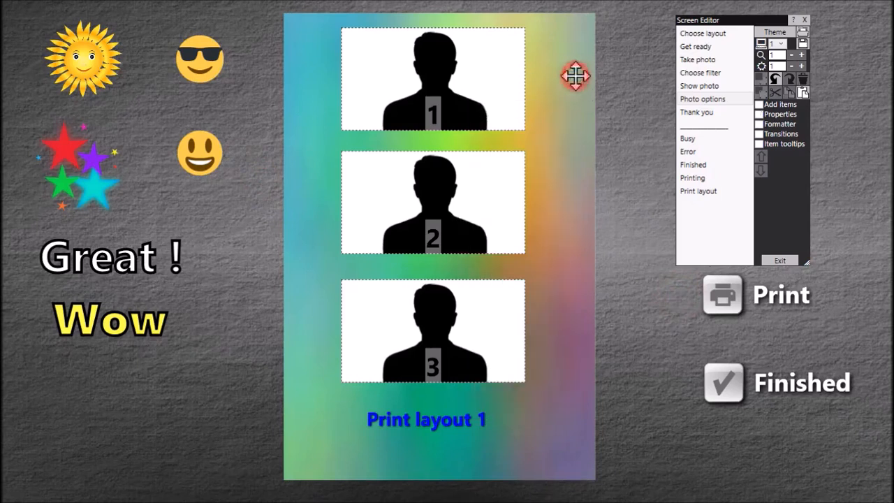
left_click(772, 260)
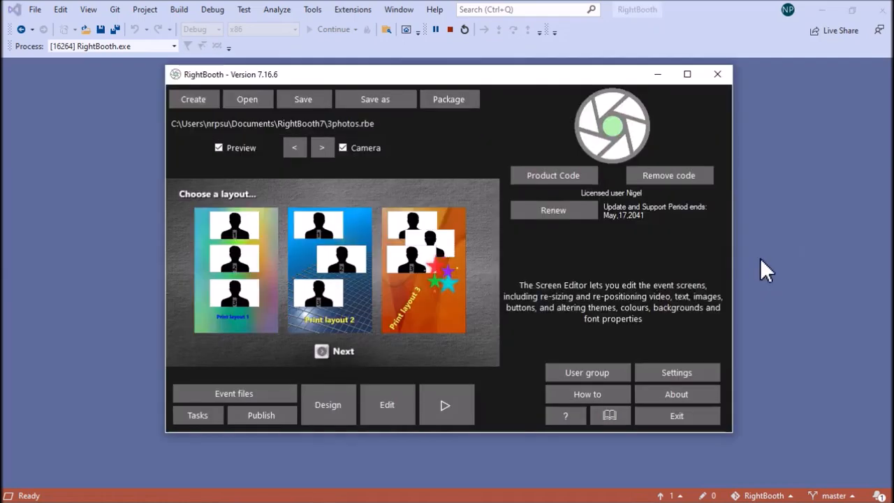
Enable saving the print layout as an image file in the event's Print photos settings and save the event
left_click(340, 403)
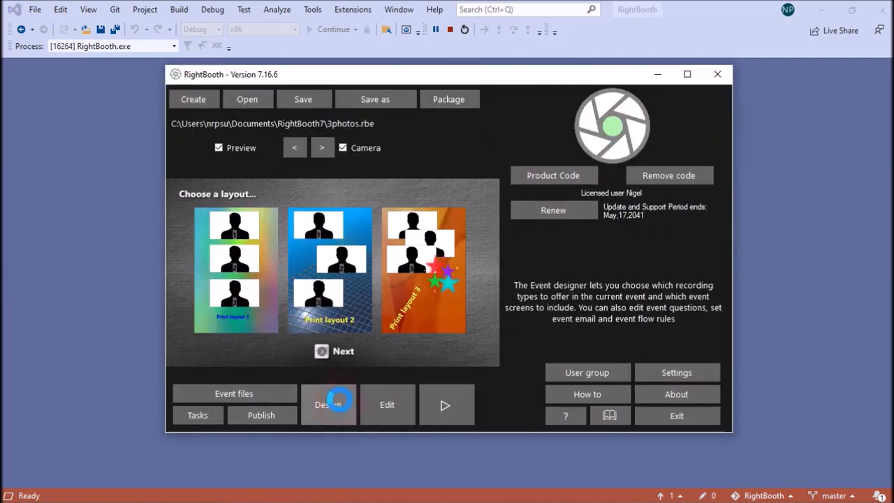
left_click(204, 53)
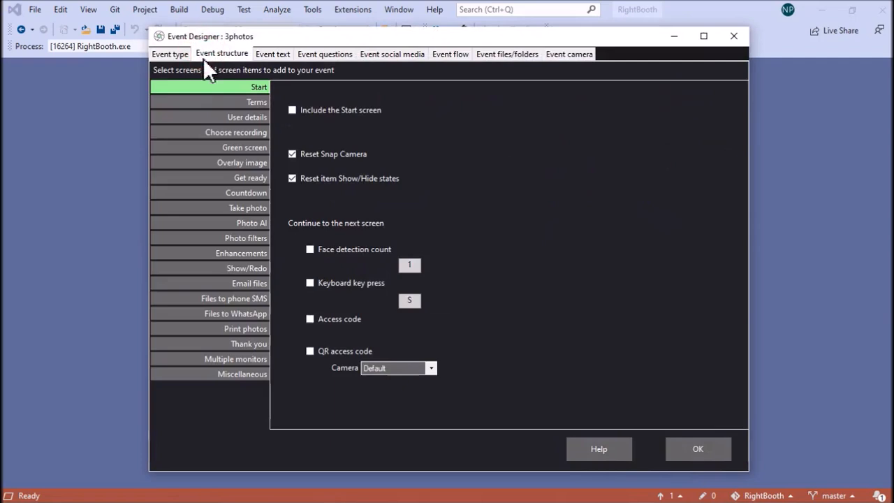
left_click(245, 329)
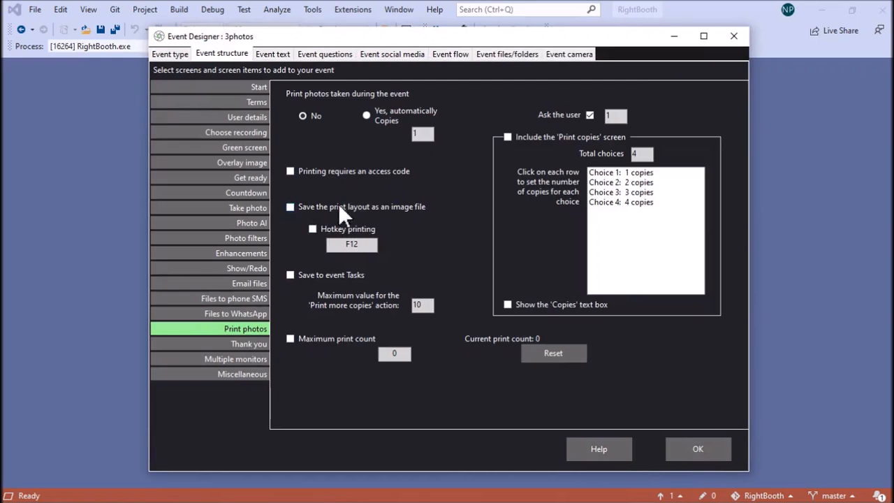
left_click(291, 207)
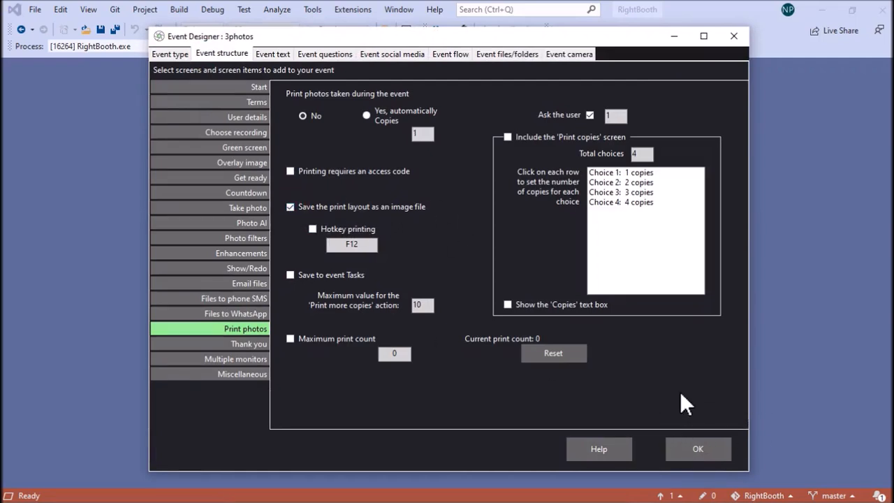
left_click(698, 450)
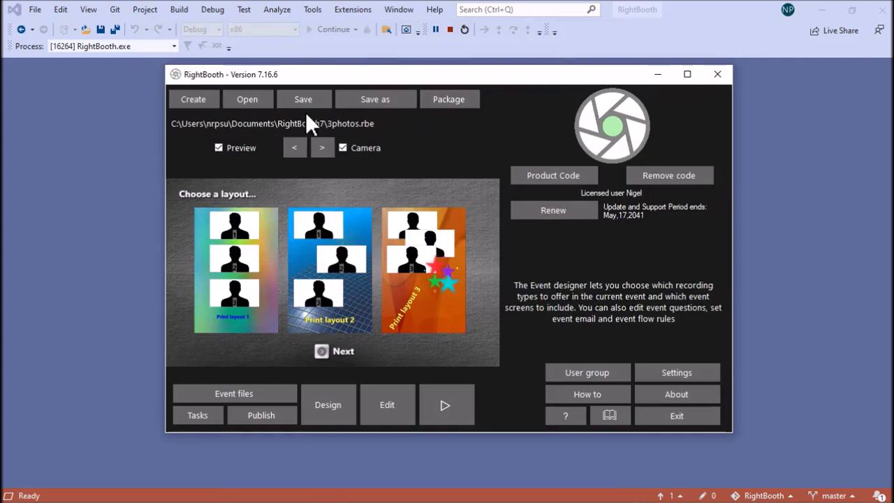
left_click(304, 100)
Run the event with Print layout 2 and keep the first photo with the black-and-white filter
left_click(460, 402)
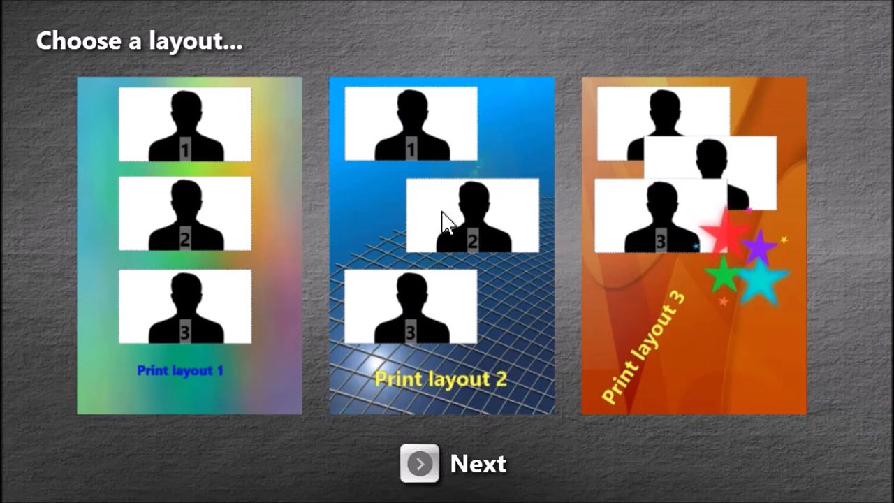
left_click(475, 221)
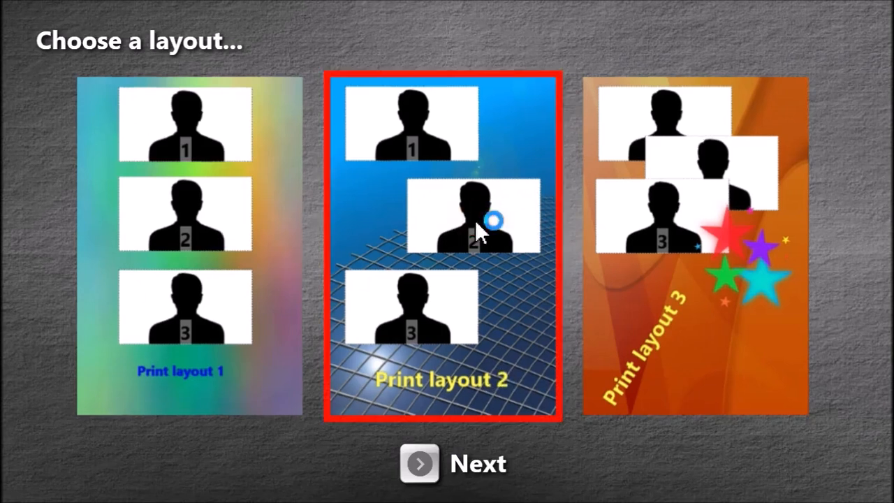
left_click(413, 464)
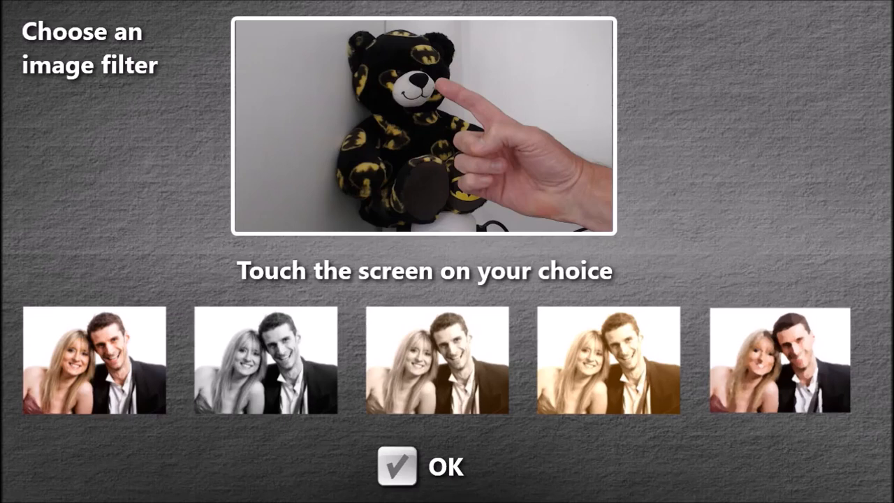
left_click(301, 382)
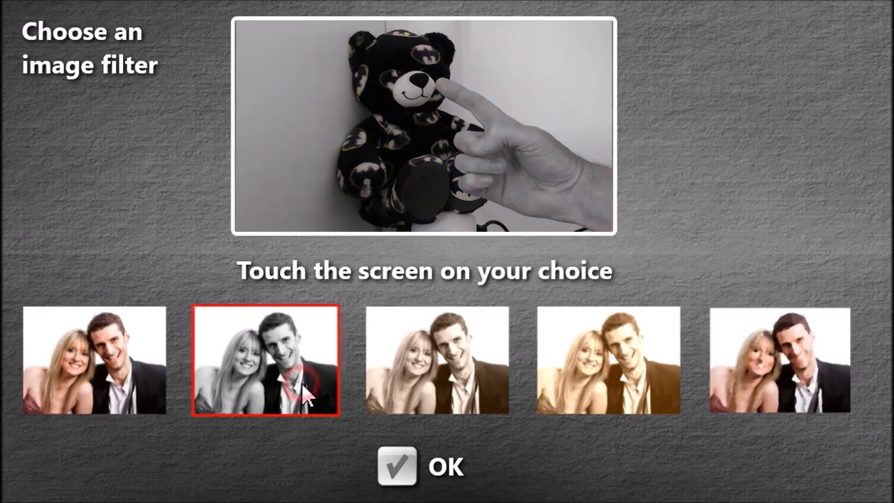
left_click(414, 479)
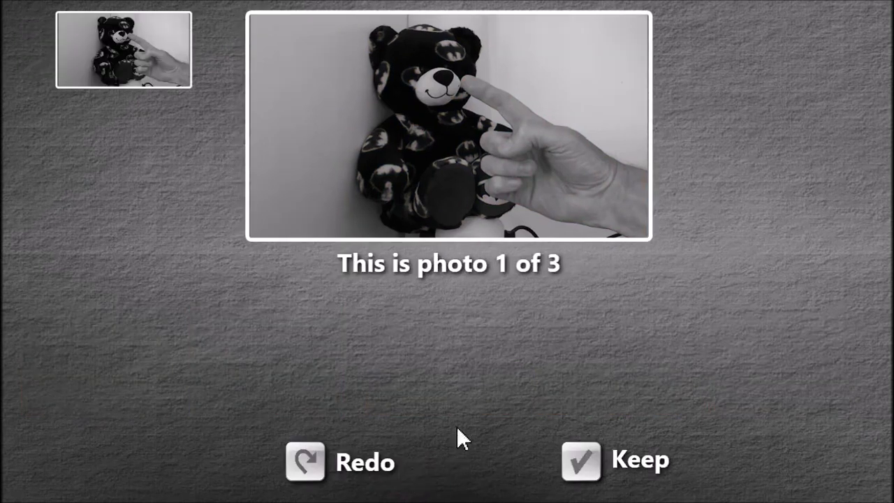
left_click(575, 455)
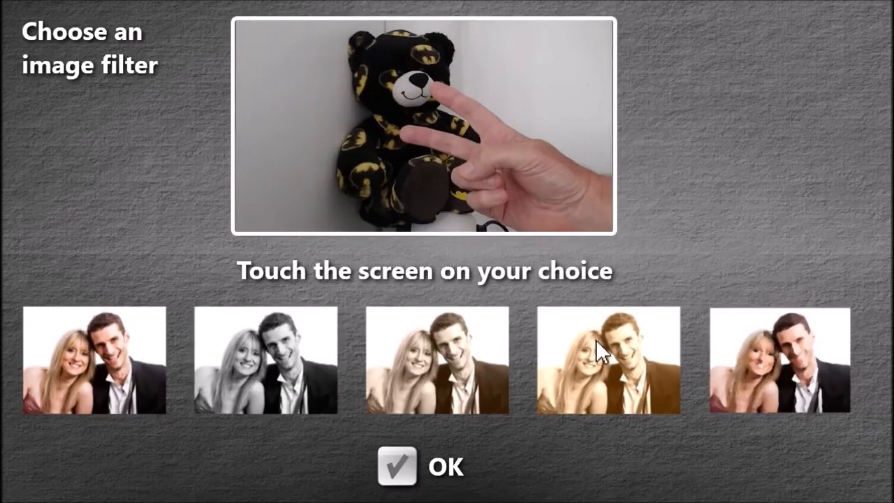
Keep the second photo with the golden sepia filter and the third photo without choosing a filter
left_click(595, 341)
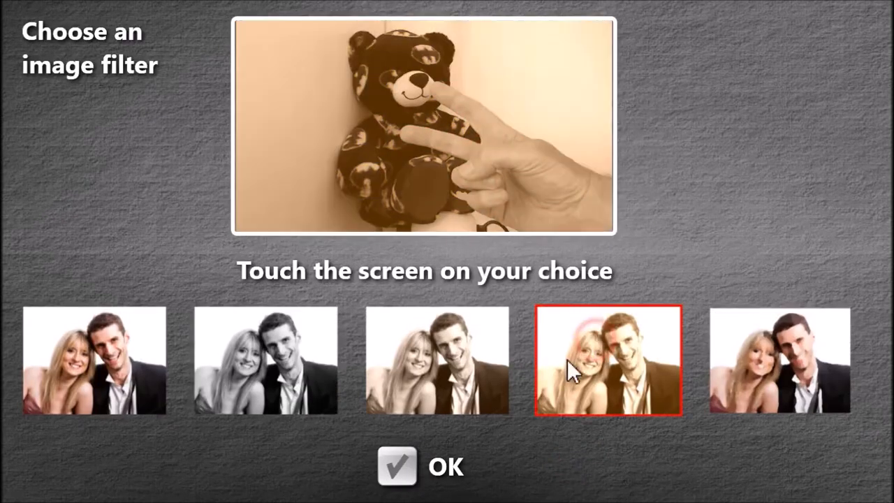
left_click(414, 467)
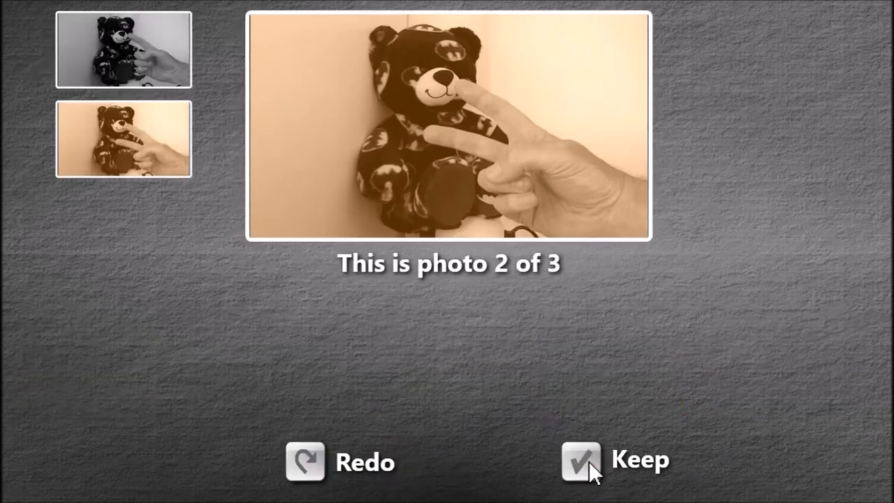
left_click(589, 470)
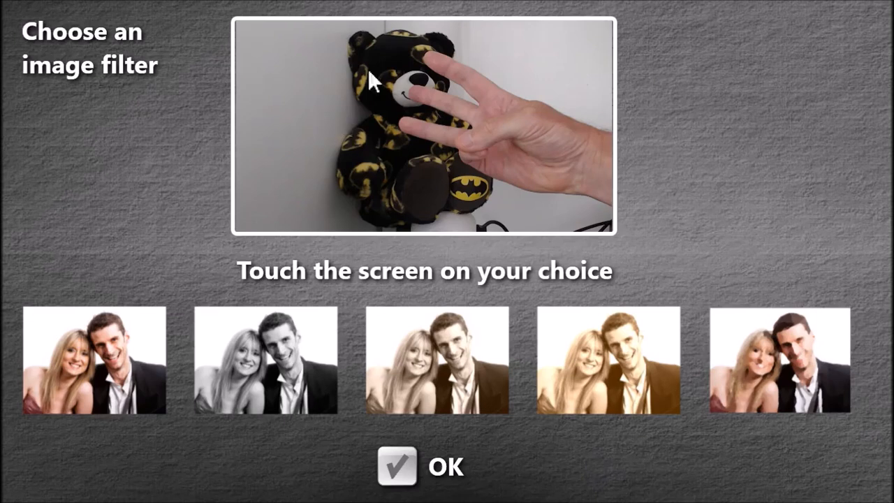
left_click(385, 456)
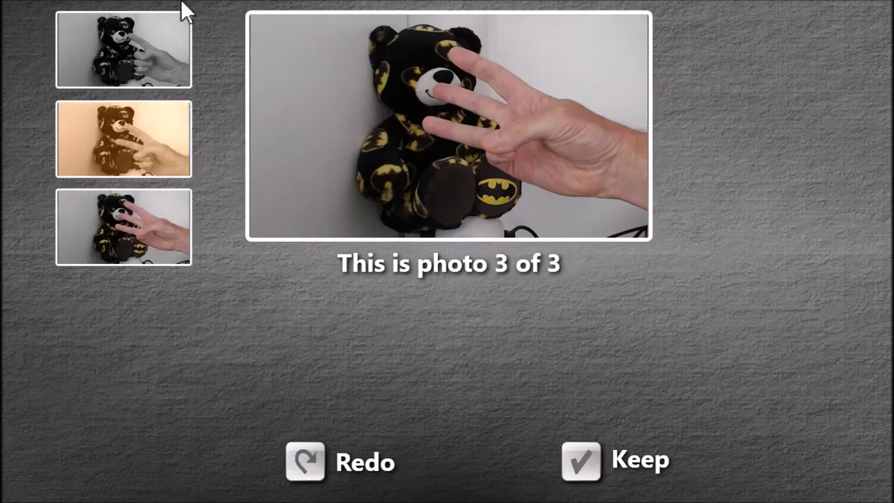
left_click(578, 465)
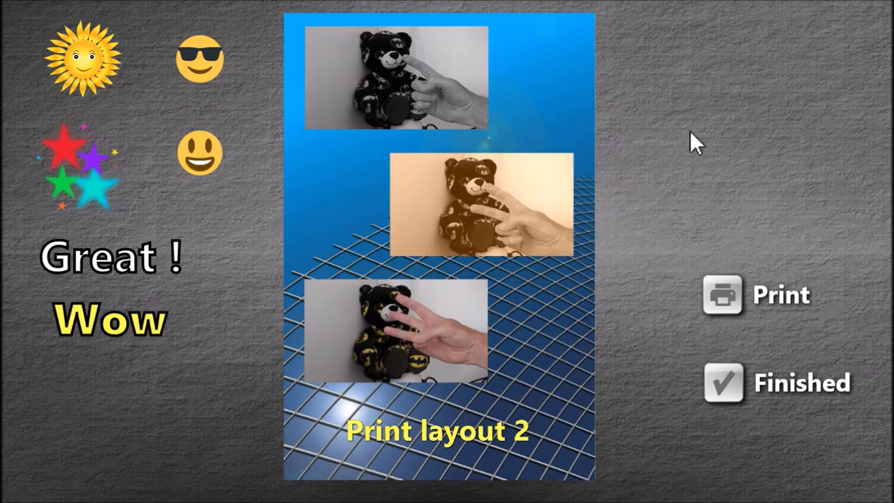
Place the sunglasses emoji, the star cluster and the "Wow" label around the photos on the print, and finish and exit the event
left_click_drag(200, 60, 326, 138)
left_click_drag(320, 92, 338, 92)
left_click_drag(349, 155, 522, 84)
left_click_drag(70, 184, 343, 218)
left_click_drag(138, 324, 537, 344)
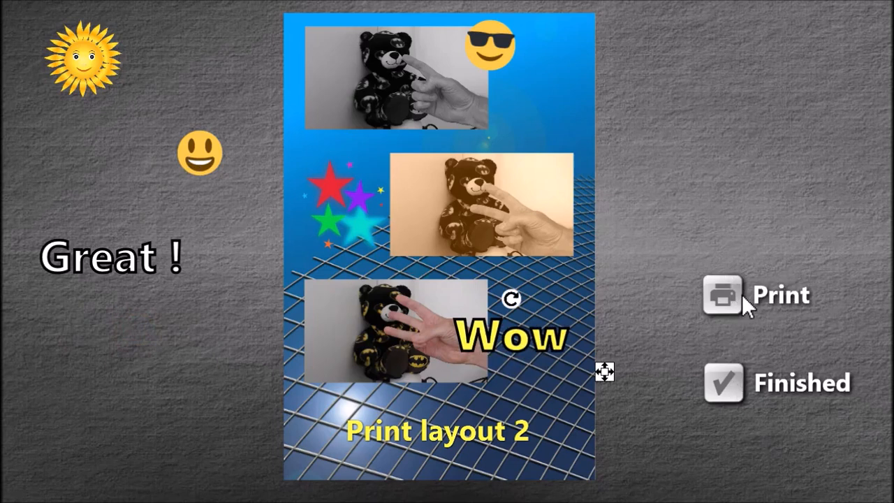
left_click(723, 389)
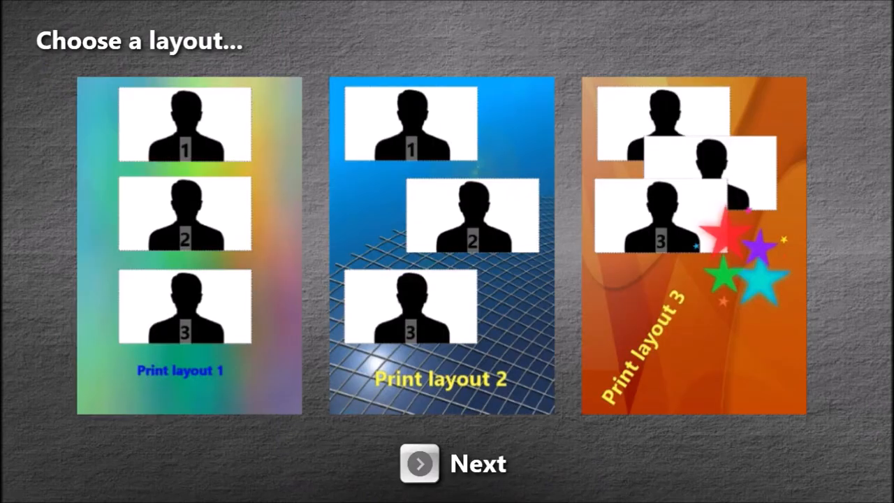
key("Escape")
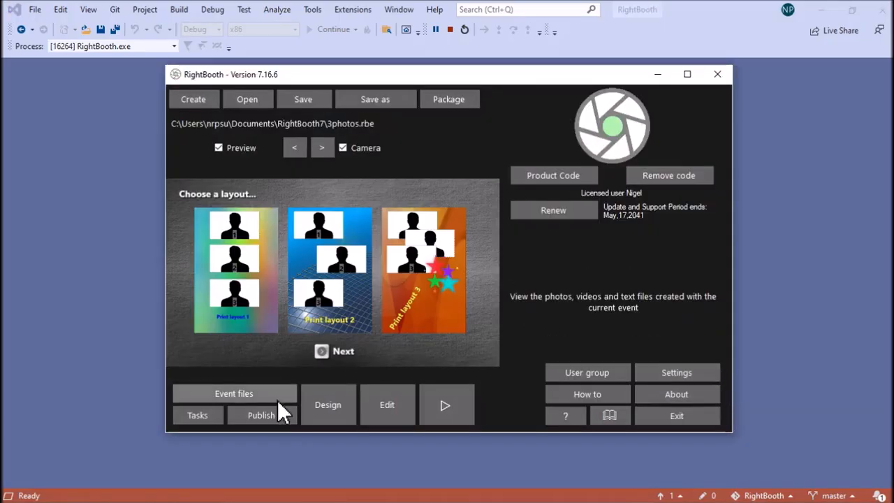
Open the event's files folder and view the saved print layout image
left_click(279, 396)
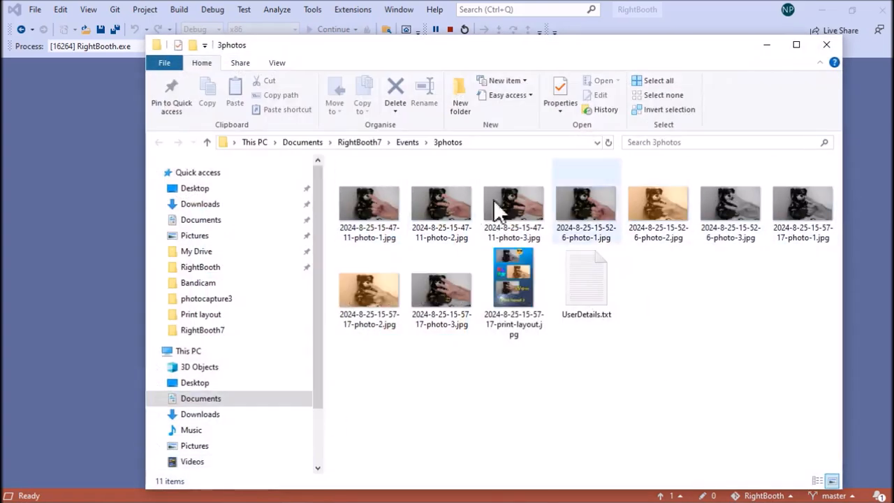
left_click(514, 283)
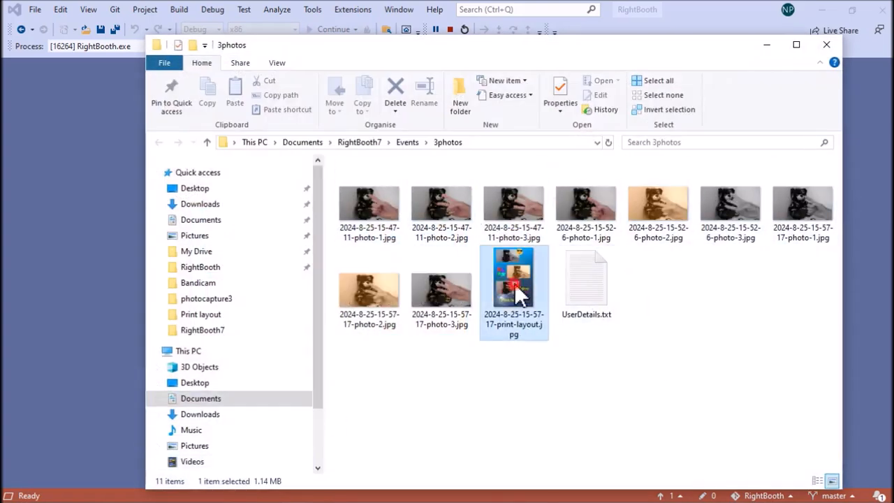
double_click(514, 282)
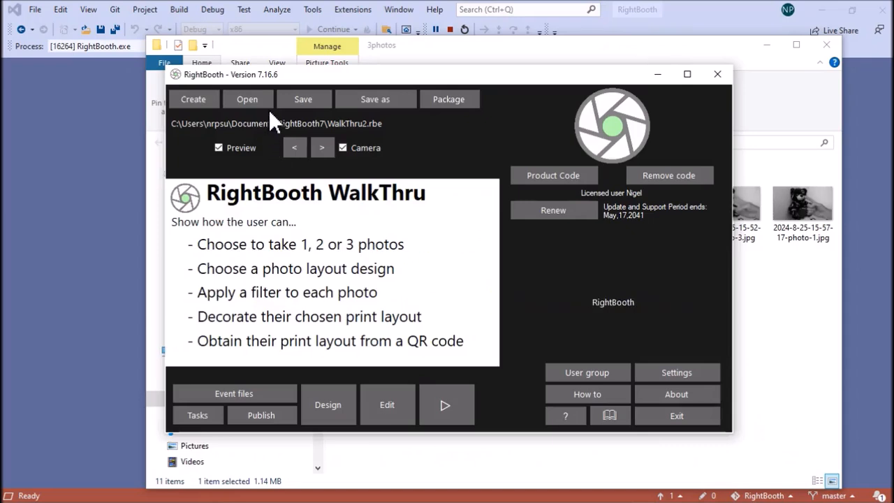
Open the event file 3photos.rbe in RightBooth and start editing its screens
left_click(261, 100)
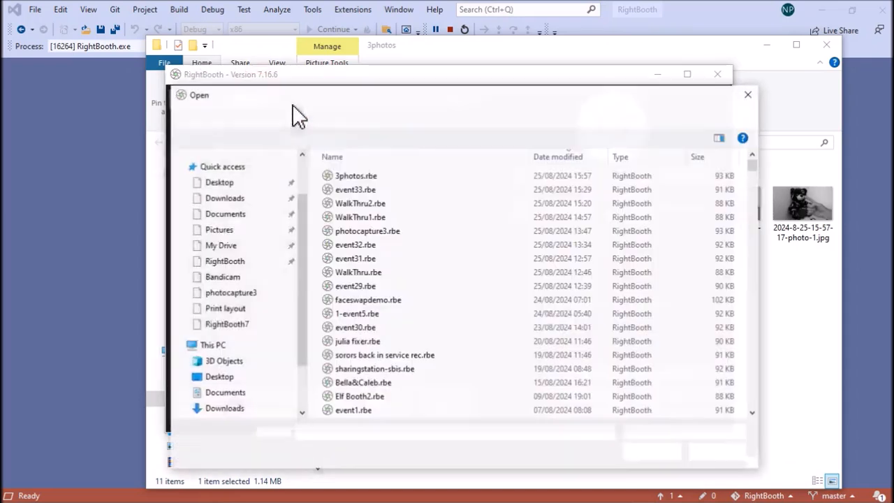
left_click(356, 176)
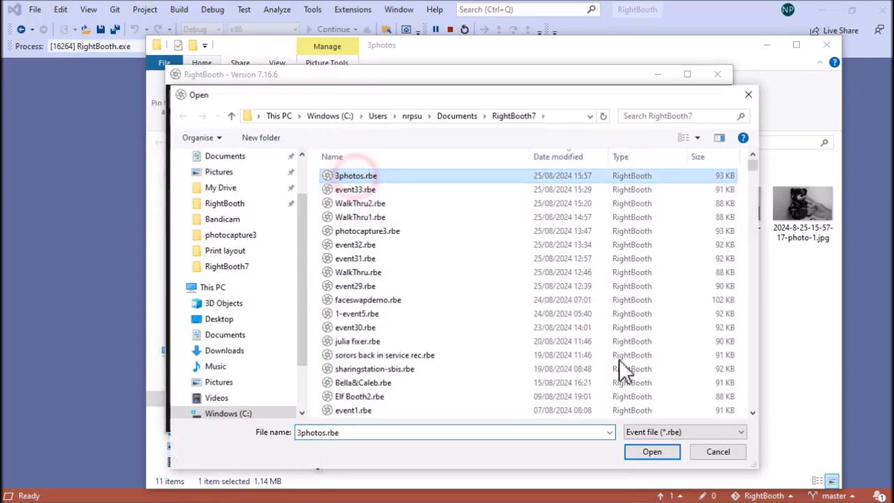
left_click(653, 453)
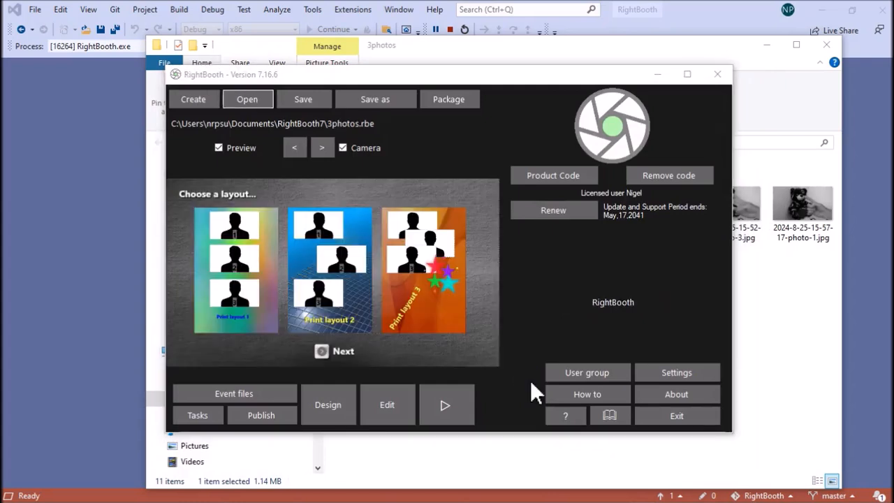
left_click(390, 403)
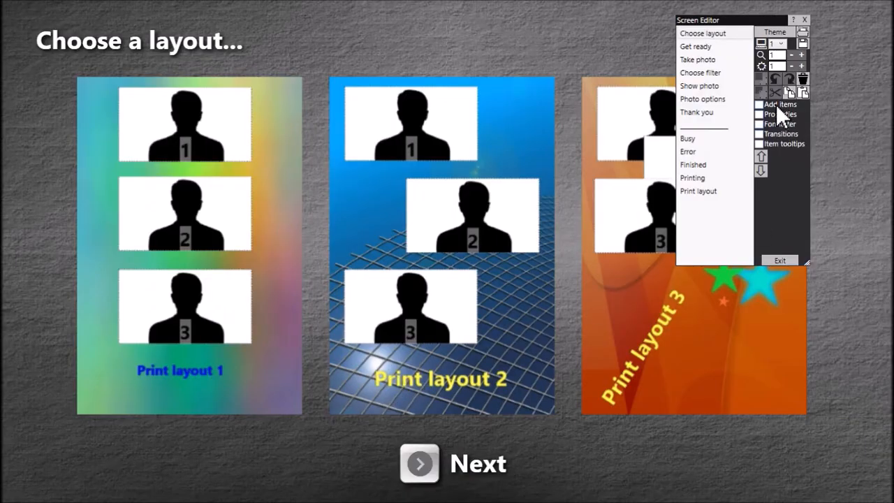
Add a new screen named "QR code" to the theme and close the window for adding items
left_click(759, 104)
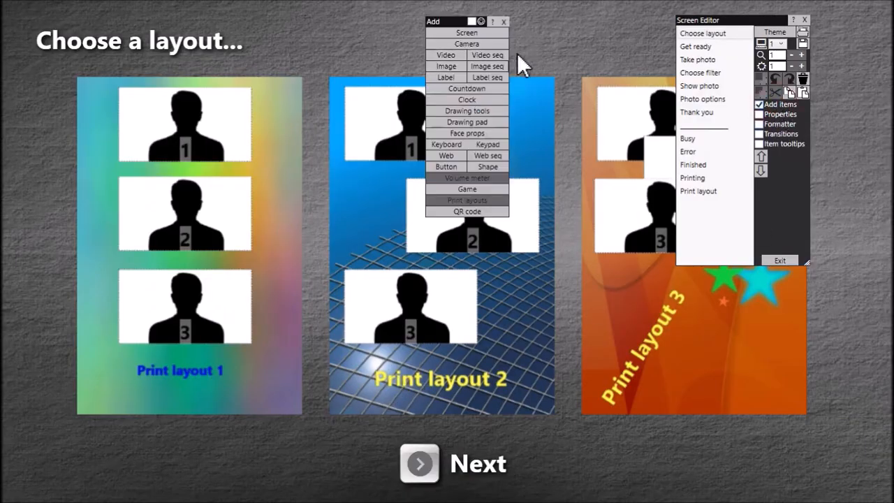
left_click(477, 34)
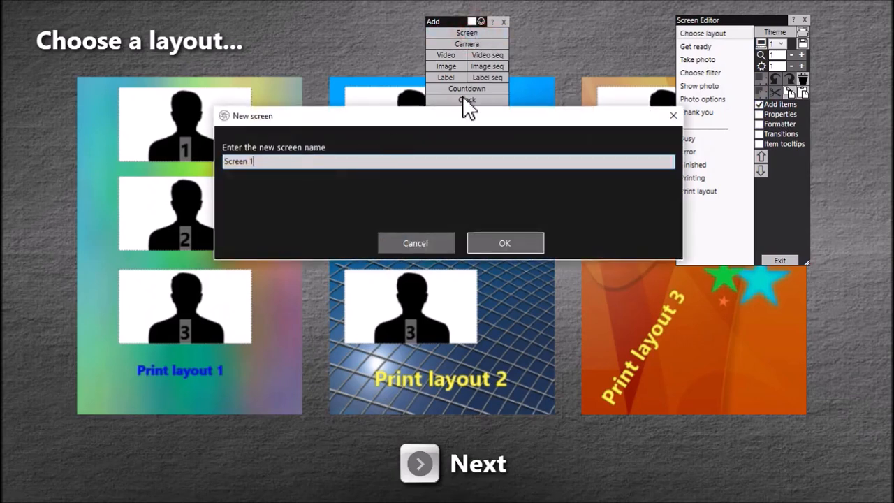
key("BackSpace")
key("BackSpace")
key("BackSpace")
key("BackSpace")
key("BackSpace")
key("BackSpace")
key("BackSpace")
key("BackSpace")
type("QR code")
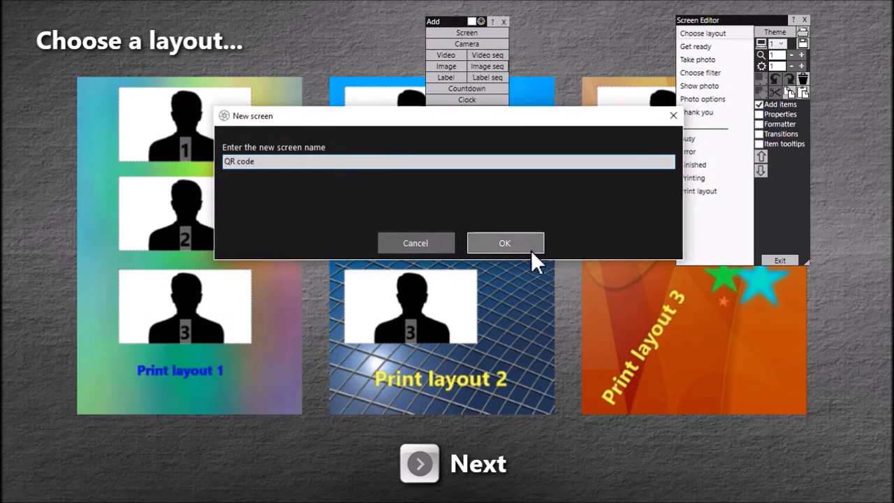
left_click(530, 250)
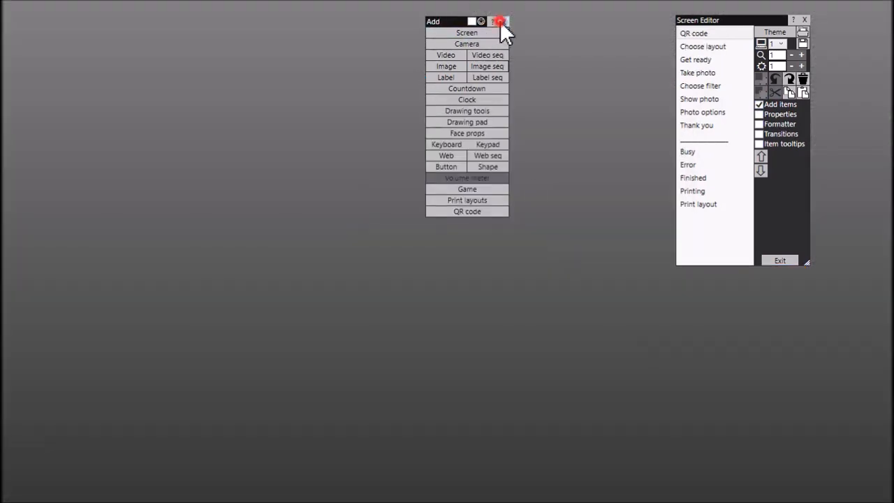
left_click(500, 22)
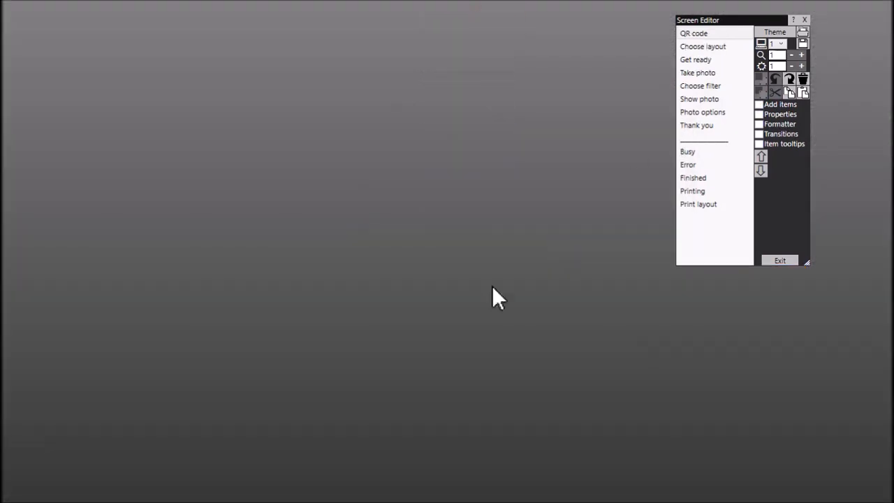
Move the QR code screen down the screen order so it sits between Photo options and Thank you
left_click(708, 33)
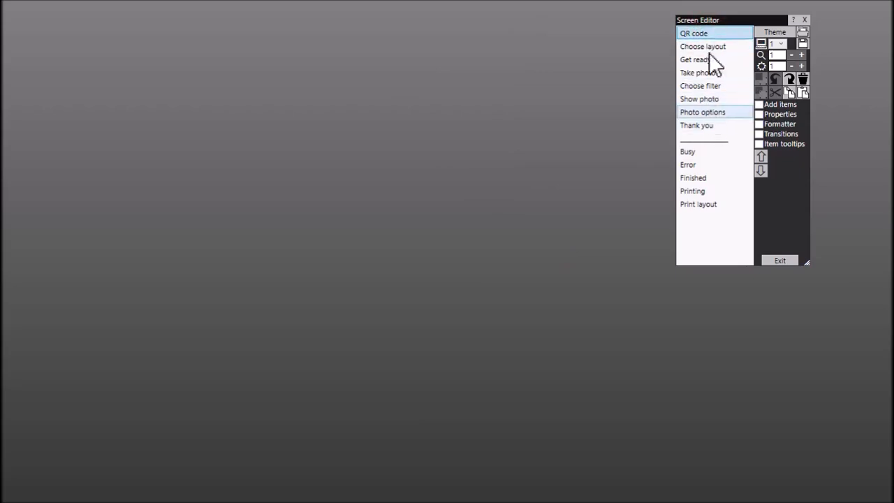
left_click(761, 171)
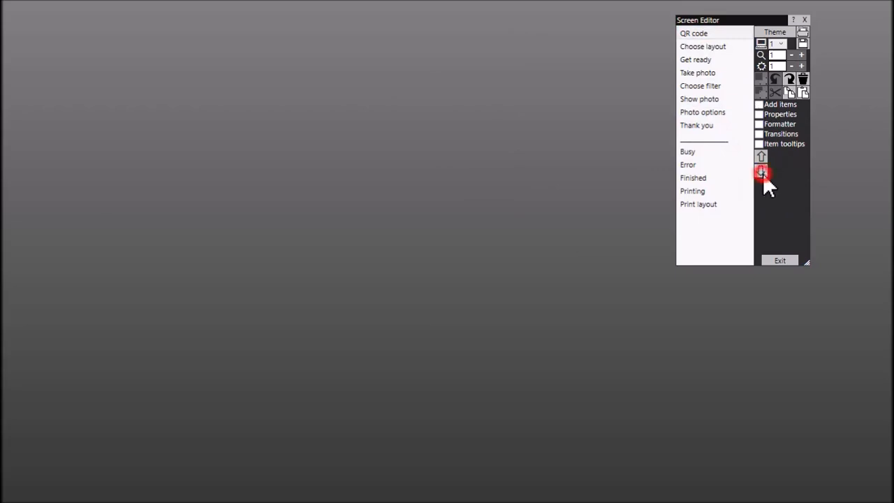
left_click(761, 171)
left_click(761, 171)
left_click(761, 171)
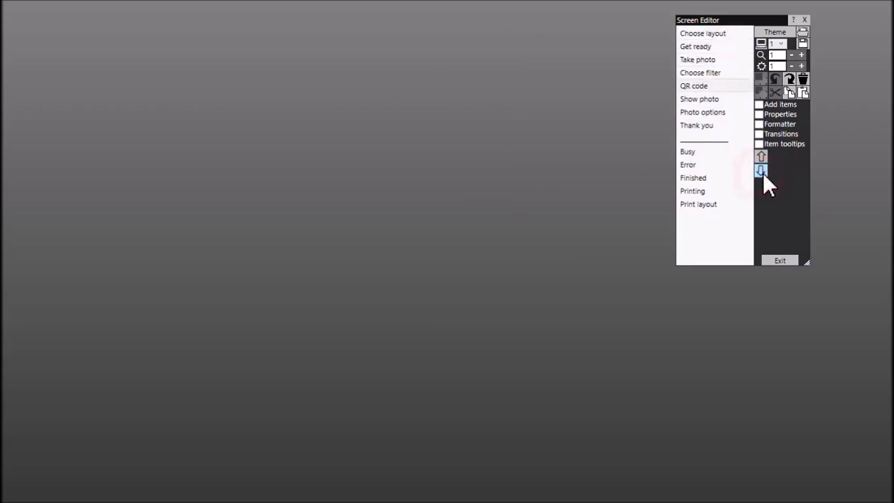
left_click(761, 171)
left_click(761, 171)
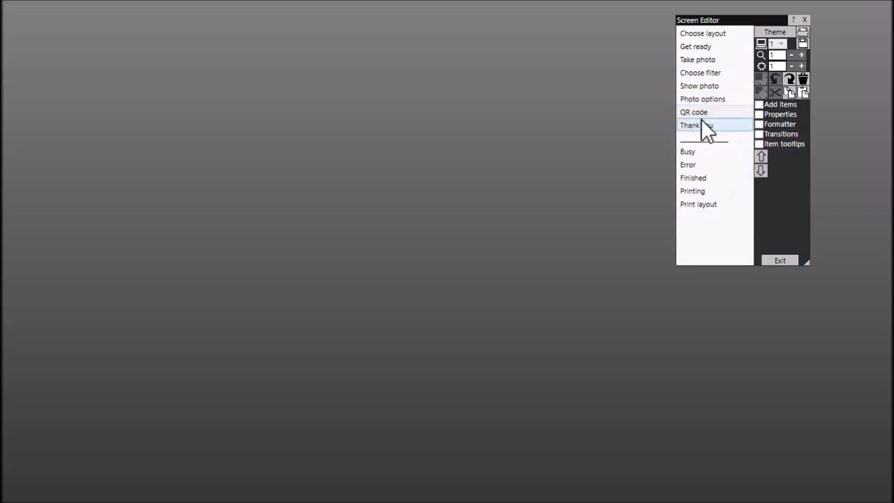
Set the QR code screen's background to the grey image from the Materials category and move the properties window aside
left_click(707, 112)
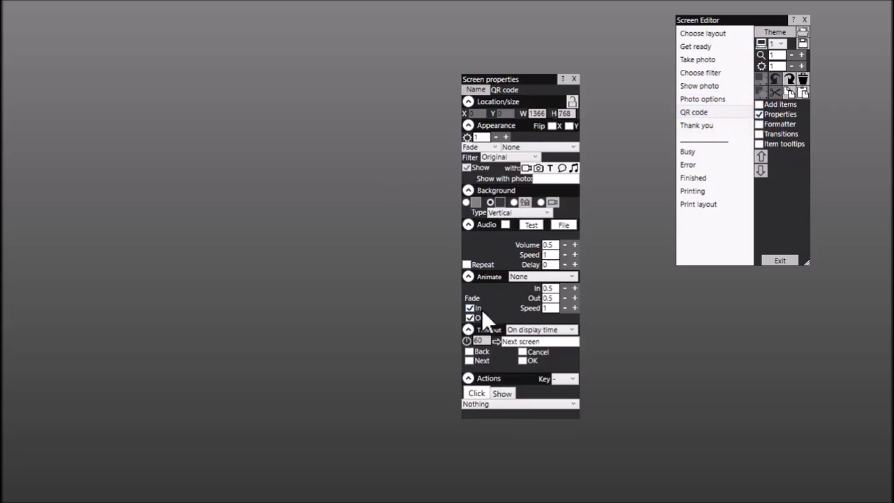
left_click(524, 202)
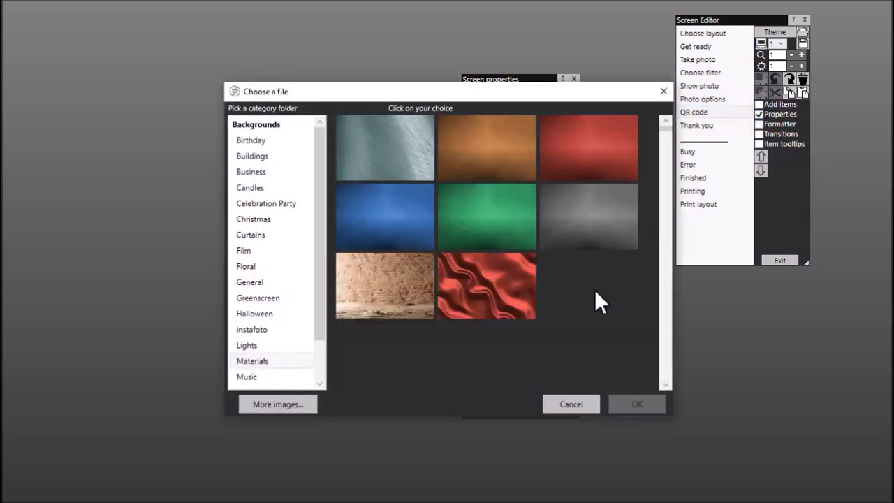
left_click(597, 221)
left_click(632, 404)
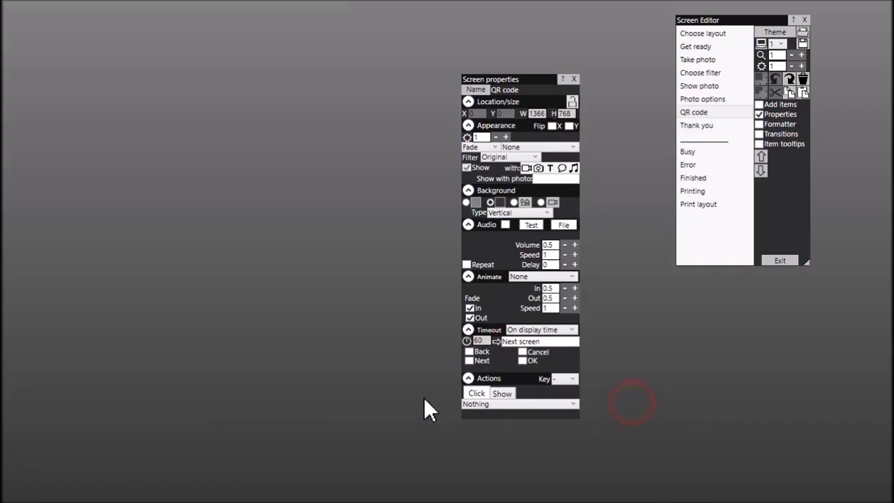
left_click_drag(524, 79, 121, 46)
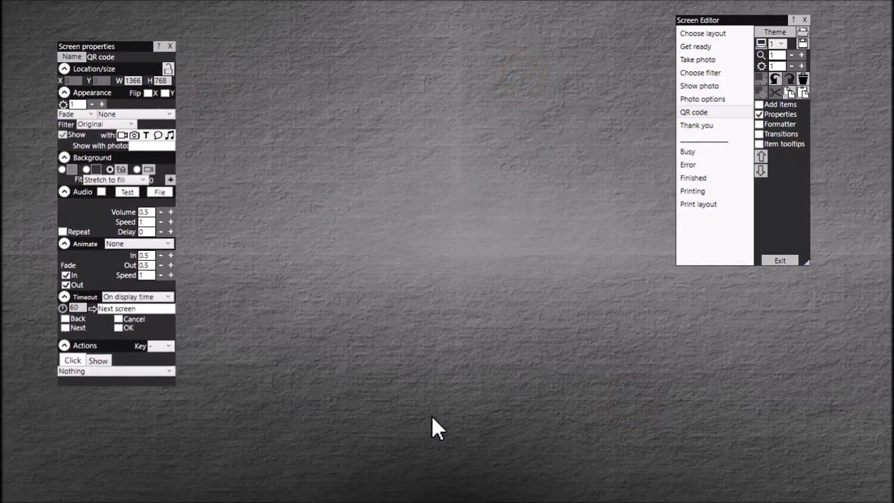
Add an image placeholder to the QR code screen and set its content to Print layout
left_click(760, 104)
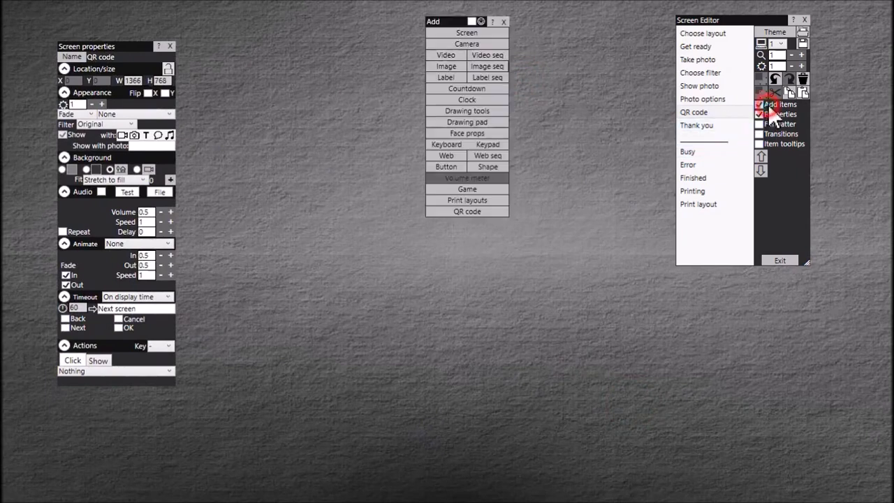
left_click(446, 67)
left_click(369, 404)
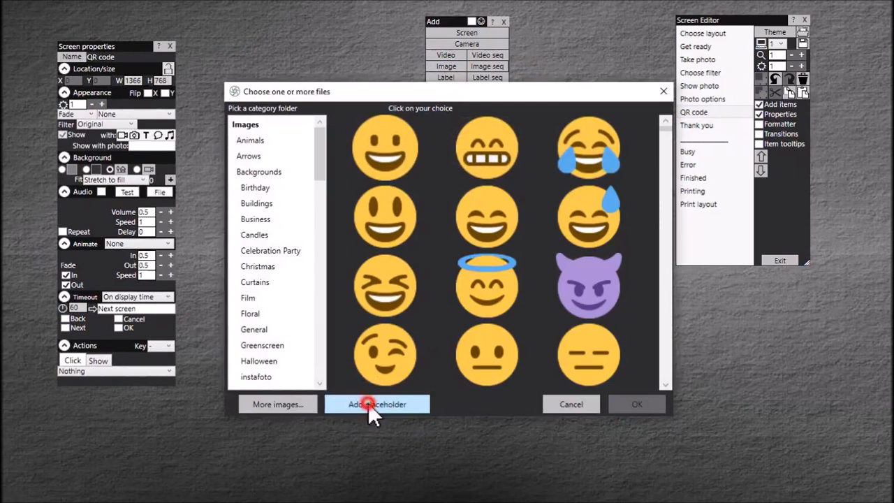
left_click_drag(452, 253, 523, 242)
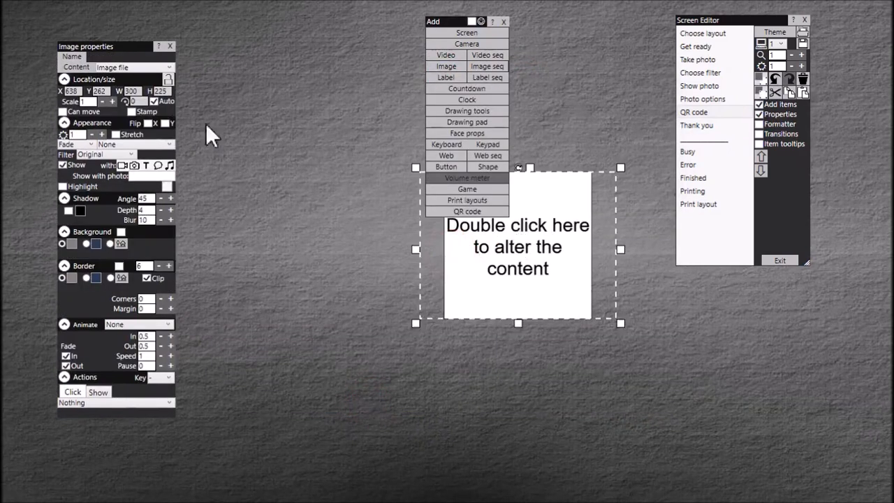
left_click(172, 65)
left_click_drag(170, 116, 156, 170)
left_click(141, 153)
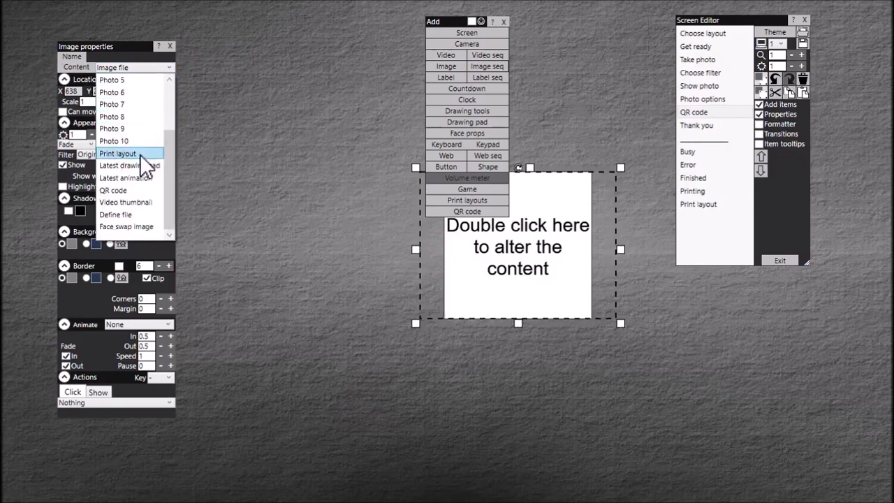
Enlarge the print layout image to about 422 by 566 and place it in the left half of the QR code screen
left_click(545, 339)
left_click_drag(517, 256, 371, 123)
left_click_drag(375, 196, 365, 417)
left_click_drag(371, 296, 436, 312)
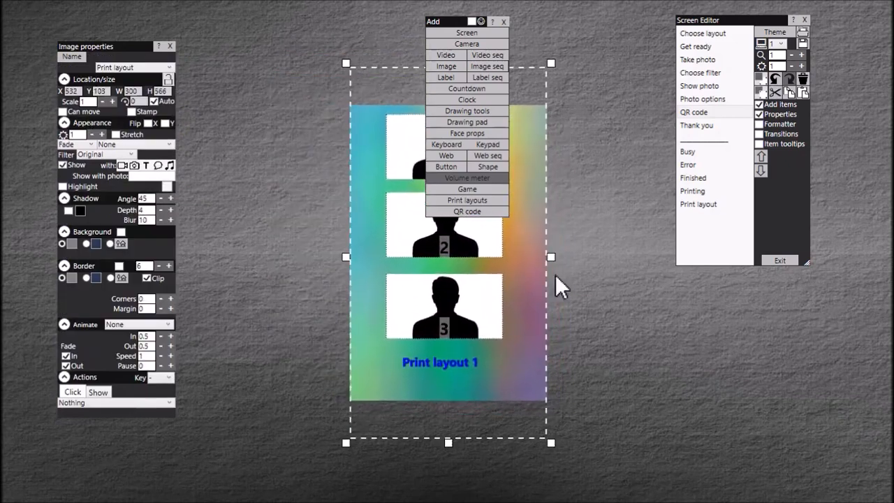
left_click_drag(551, 255, 614, 255)
left_click_drag(528, 268, 319, 271)
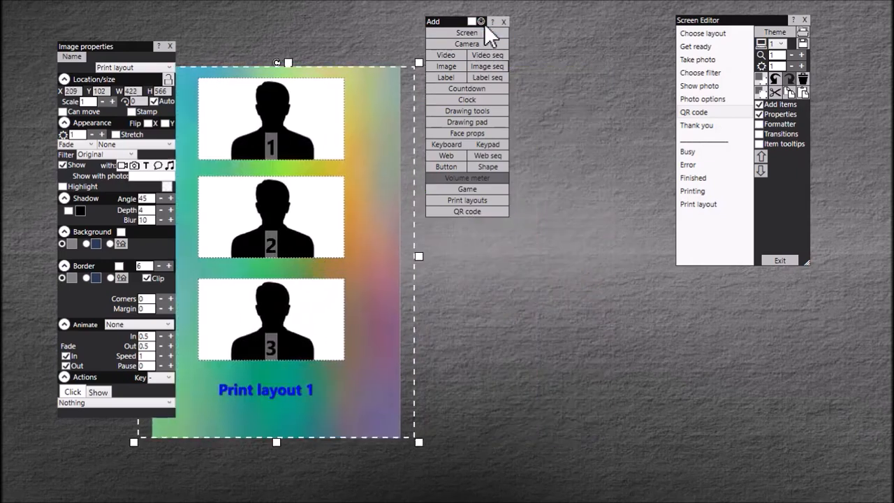
left_click(524, 68)
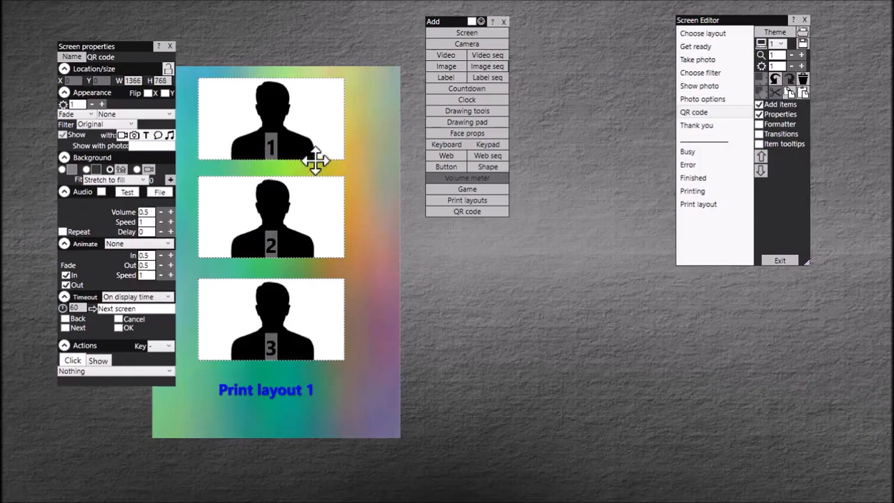
Add a Connect to WiFi QR code, size it to about 178 by 181 and place it in the canvas's upper right area
left_click(470, 211)
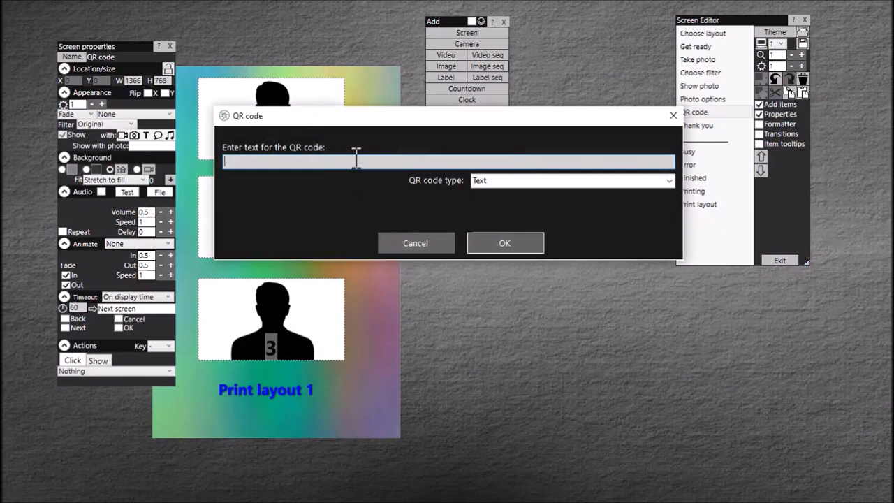
left_click(668, 178)
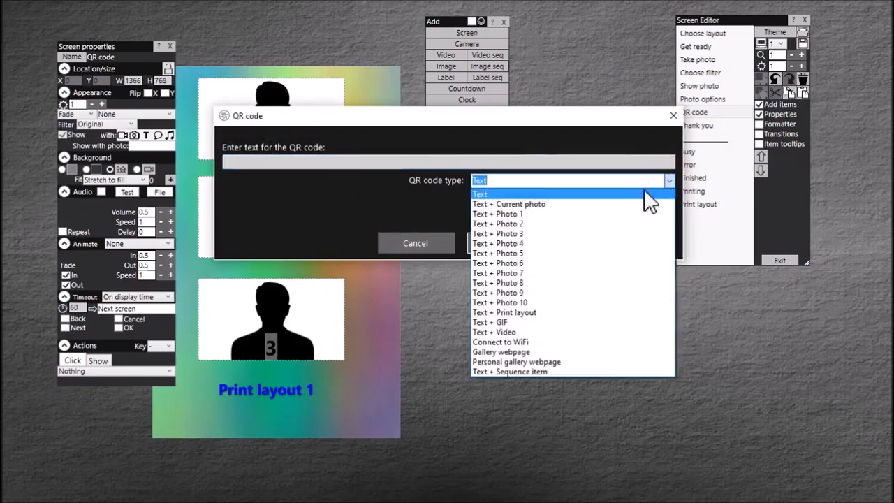
left_click(520, 343)
left_click(520, 242)
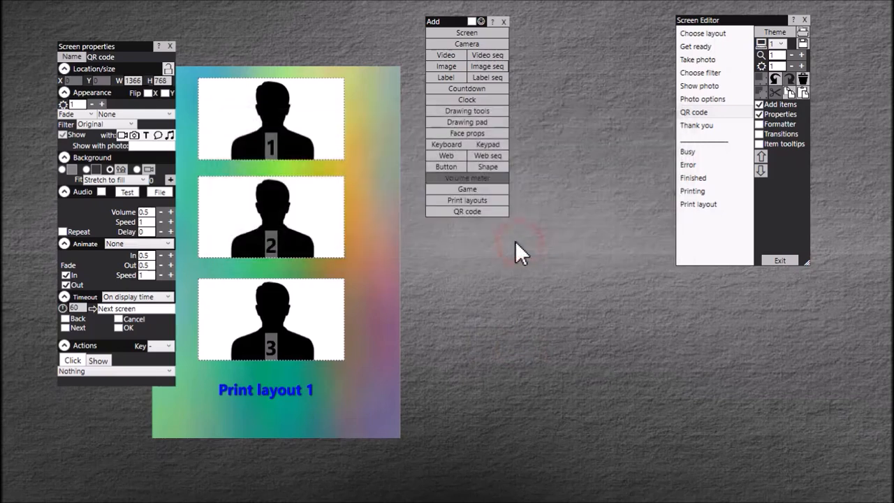
left_click_drag(415, 278, 535, 230)
left_click_drag(711, 321, 567, 178)
left_click_drag(543, 145, 637, 136)
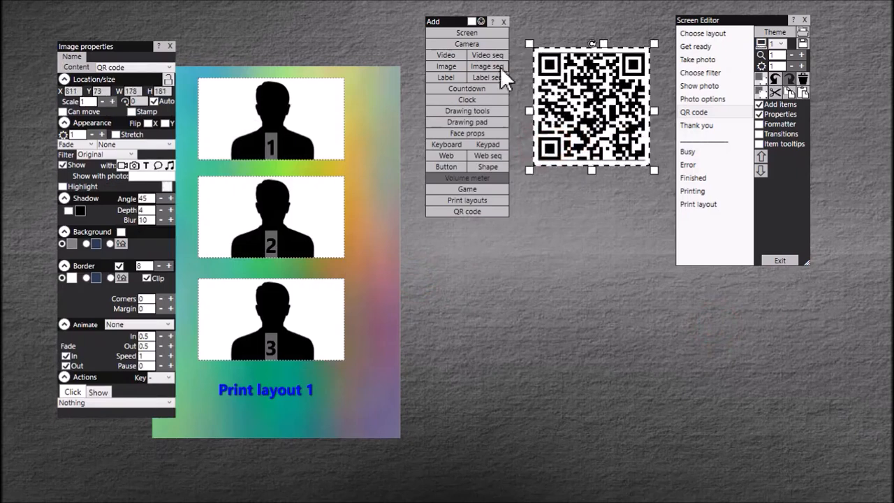
left_click(464, 211)
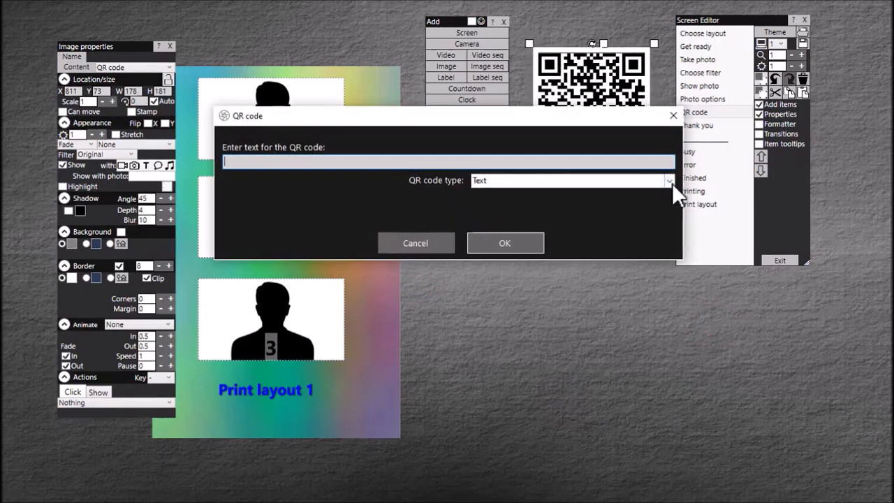
left_click(669, 182)
left_click(526, 314)
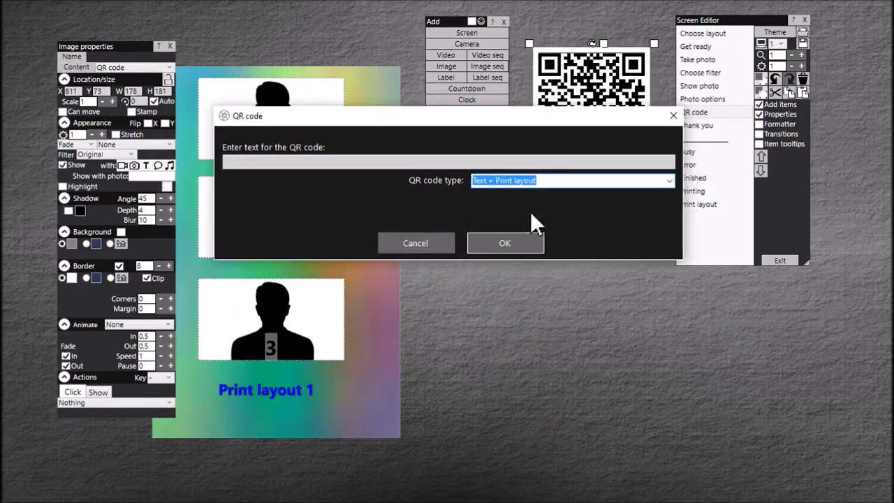
left_click(550, 180)
left_click(382, 162)
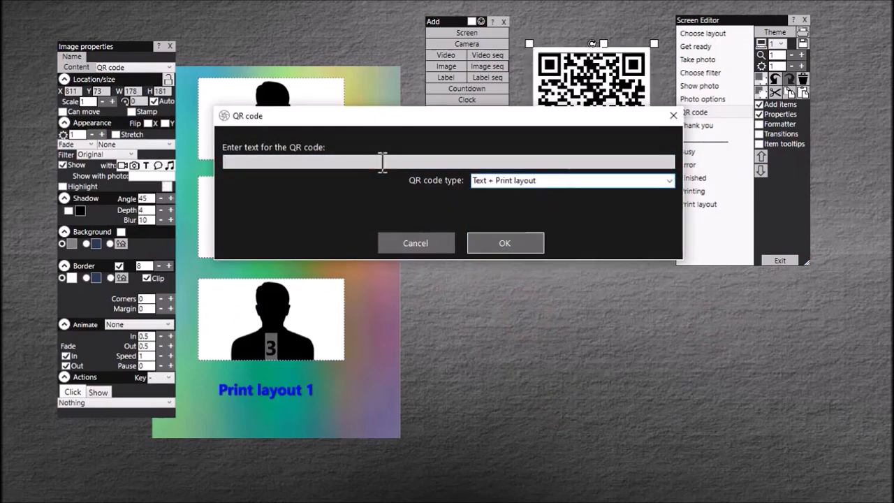
type("http://{WEBSERVERIP}/Layouts")
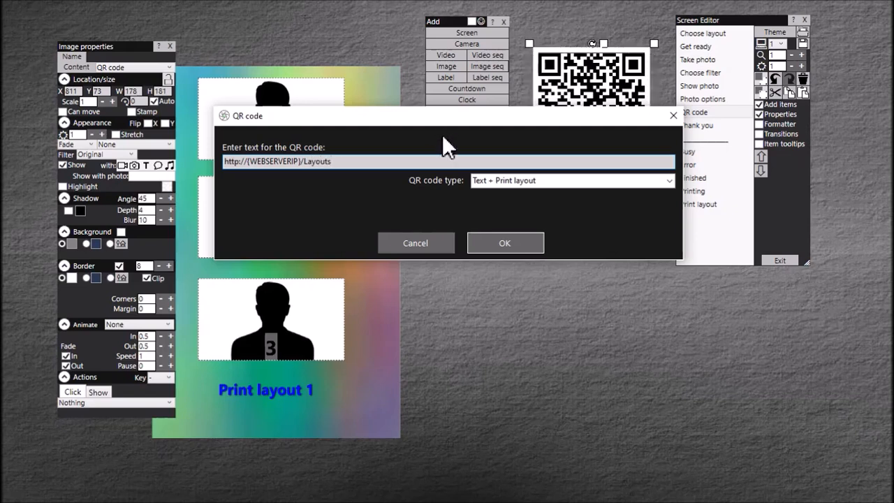
left_click(528, 252)
Place the print layout QR code below the WiFi one and clear the editor windows away from both codes
left_click_drag(526, 253, 607, 319)
left_click_drag(714, 21, 289, 5)
left_click(504, 22)
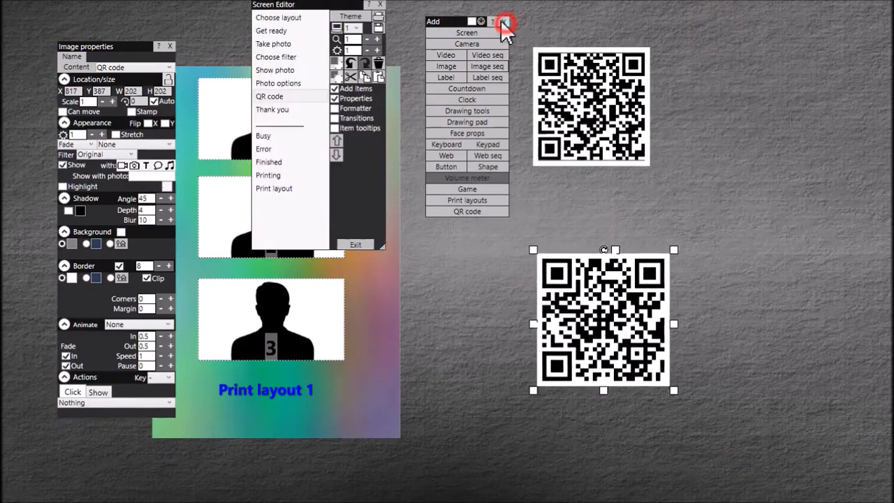
Switch to File Explorer and open the www folder inside wamp64 on the Windows (C:) drive
key("alt+Tab")
key("alt+Tab")
key("alt+Tab")
key("alt+Tab")
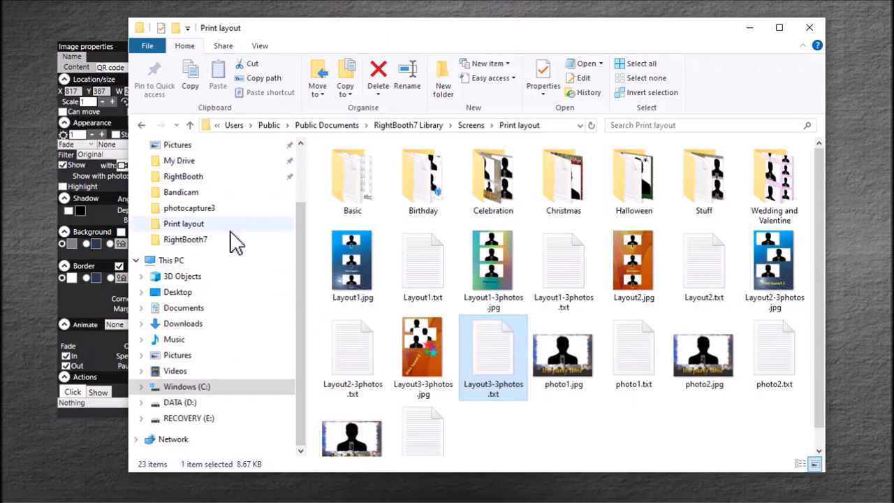
left_click(199, 389)
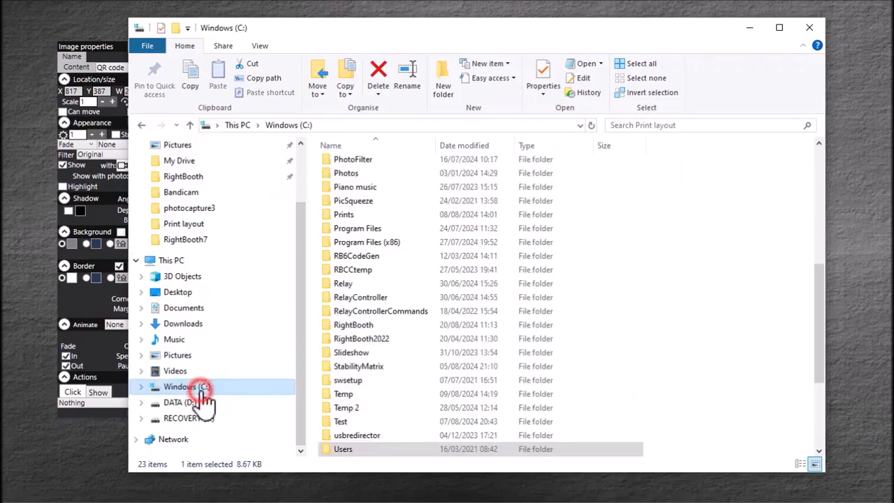
scroll(373, 373, "down", 4)
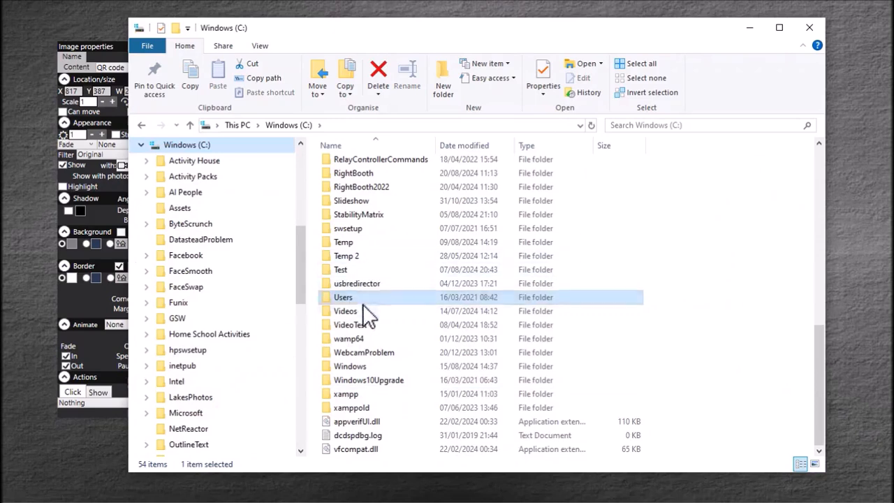
double_click(359, 340)
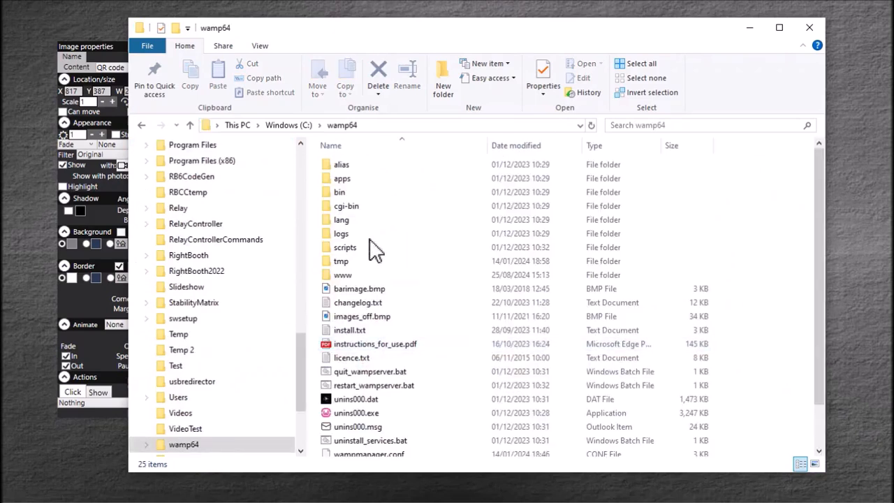
double_click(342, 277)
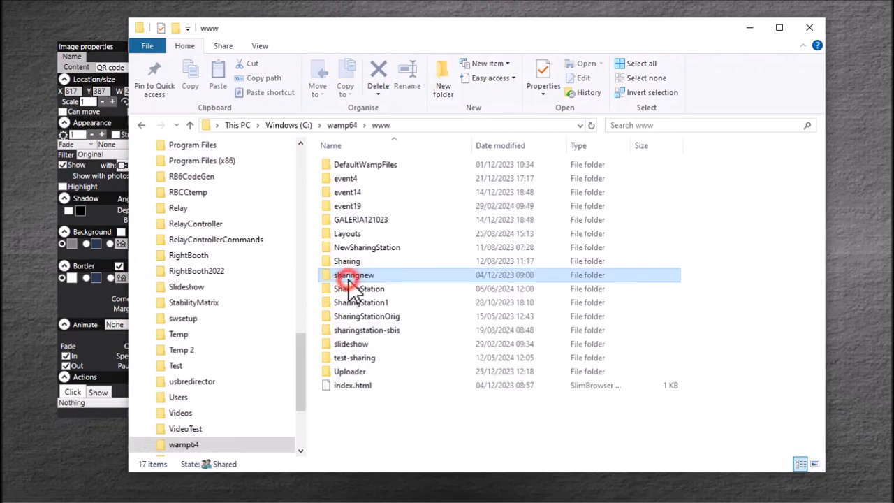
left_click(350, 279)
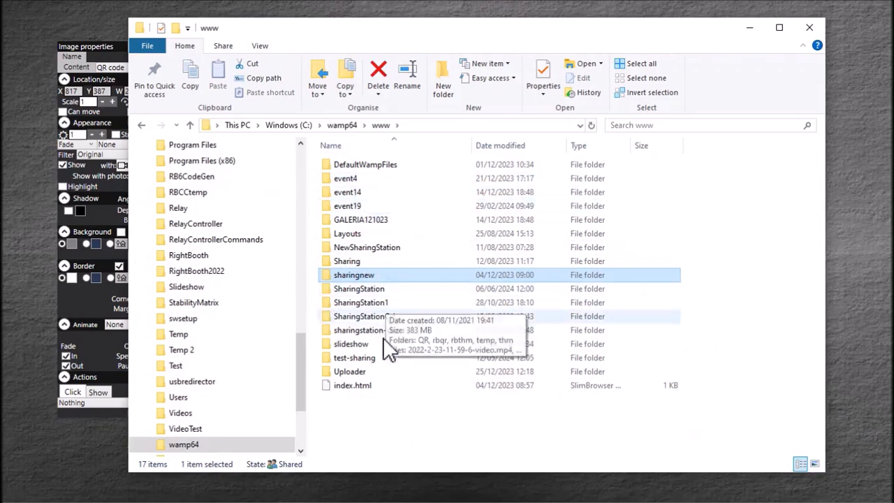
Select the Layouts folder inside www and close File Explorer to return to the screen design
left_click(339, 235)
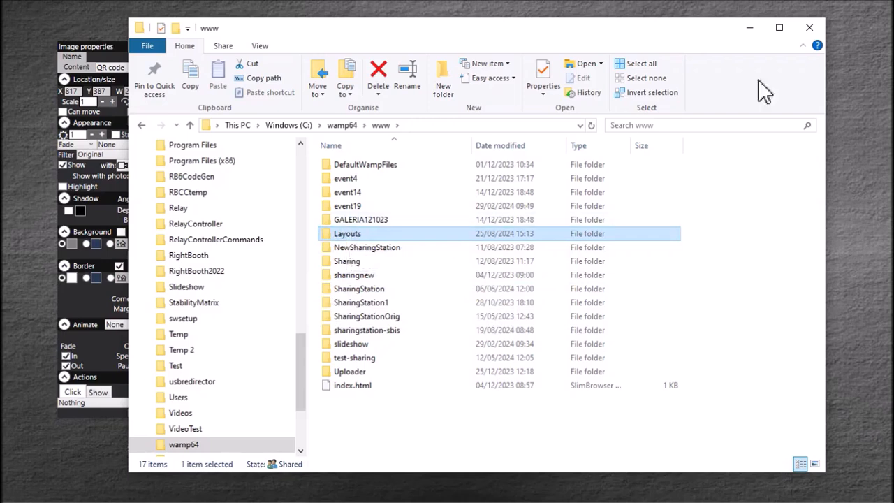
left_click(809, 27)
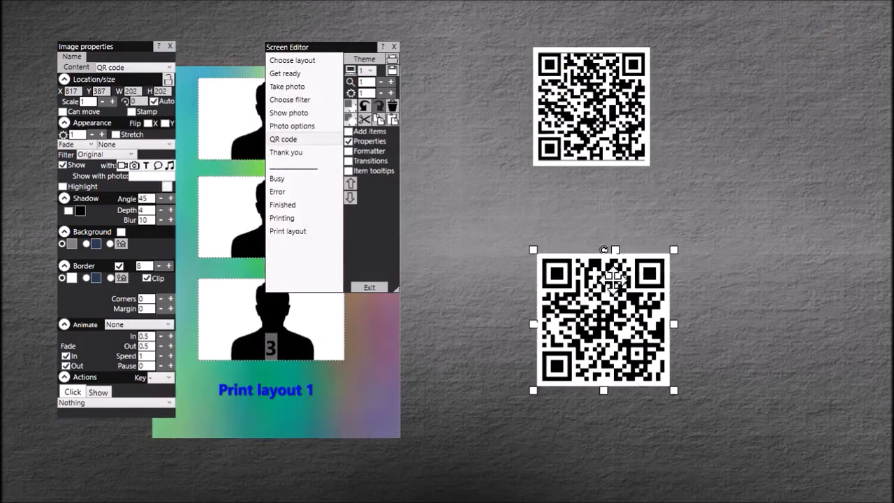
Move the WiFi QR code leftward on the canvas to about X 738, Y 72
left_click(600, 292)
left_click_drag(600, 132, 564, 131)
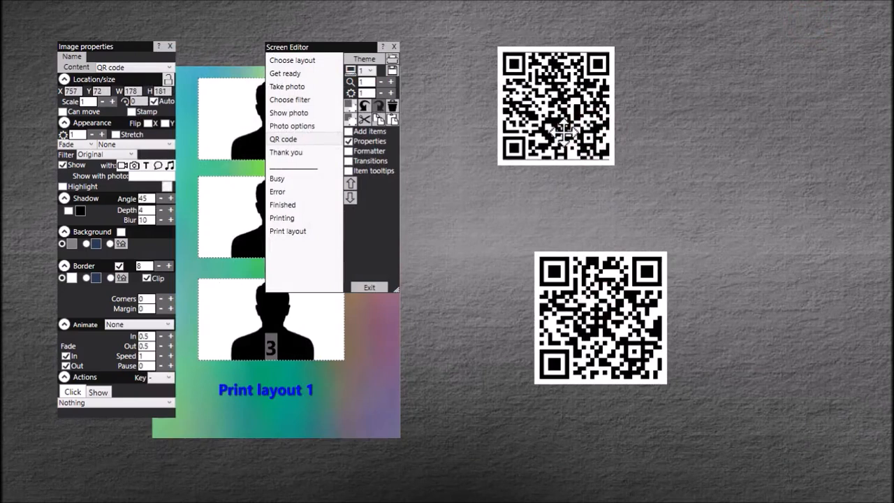
left_click_drag(557, 95, 546, 96)
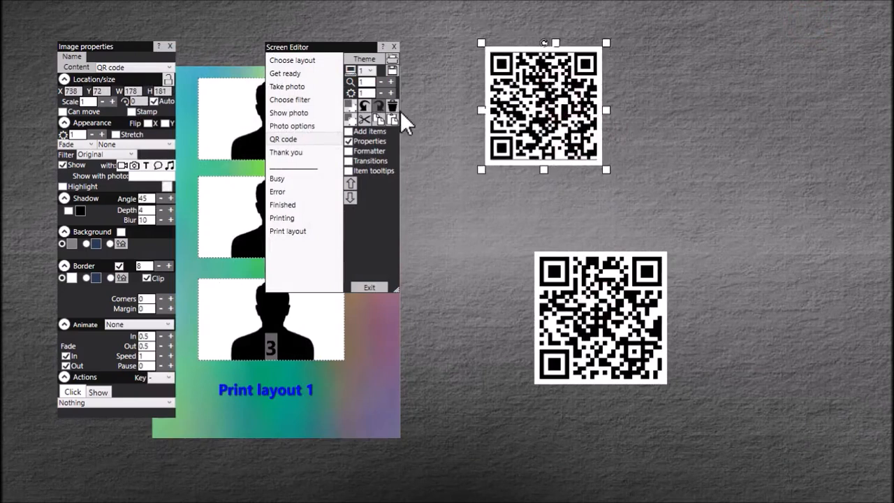
Add a label and place it to the right of the WiFi QR code
left_click(376, 132)
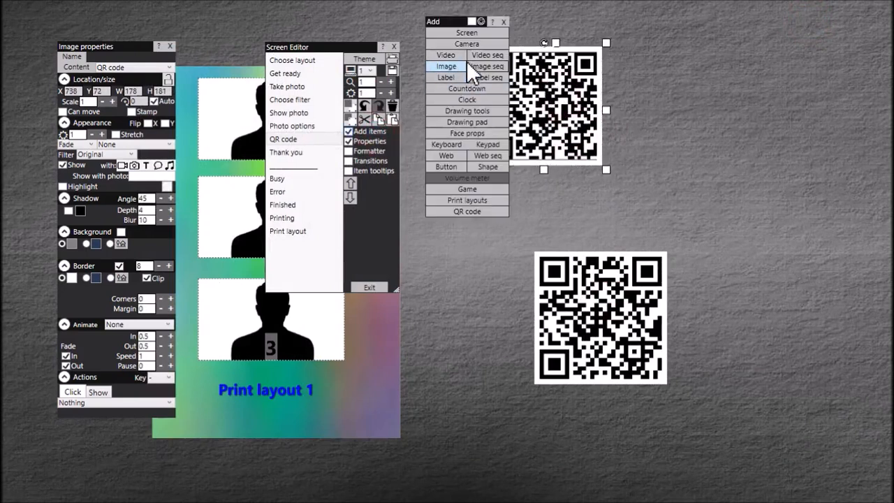
left_click(448, 78)
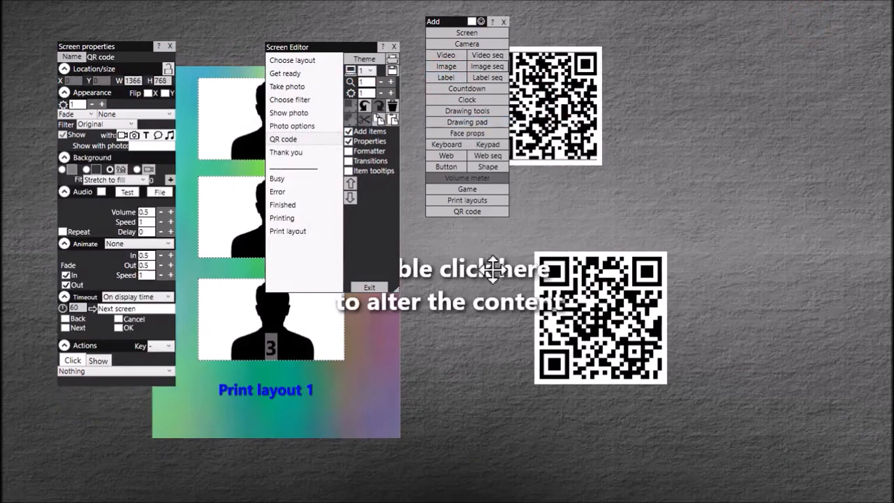
left_click_drag(491, 265, 782, 81)
Set the new label's text to "Scan to join network"
double_click(782, 77)
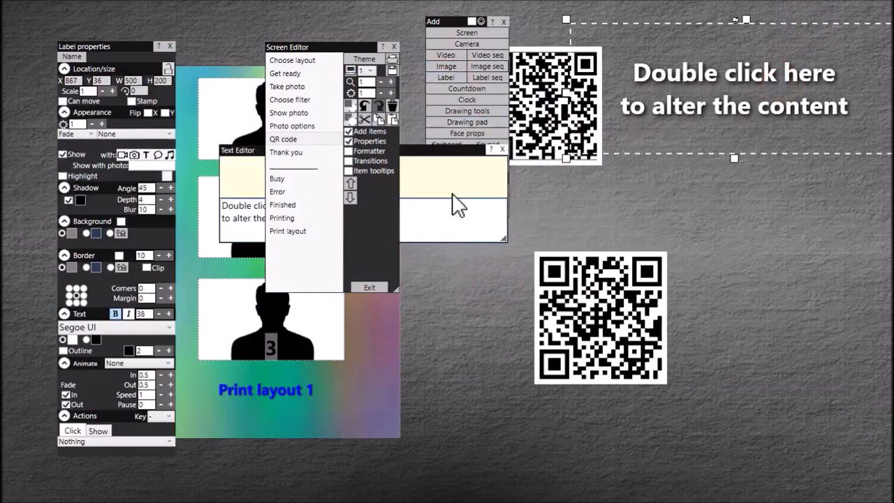
left_click_drag(438, 151, 737, 192)
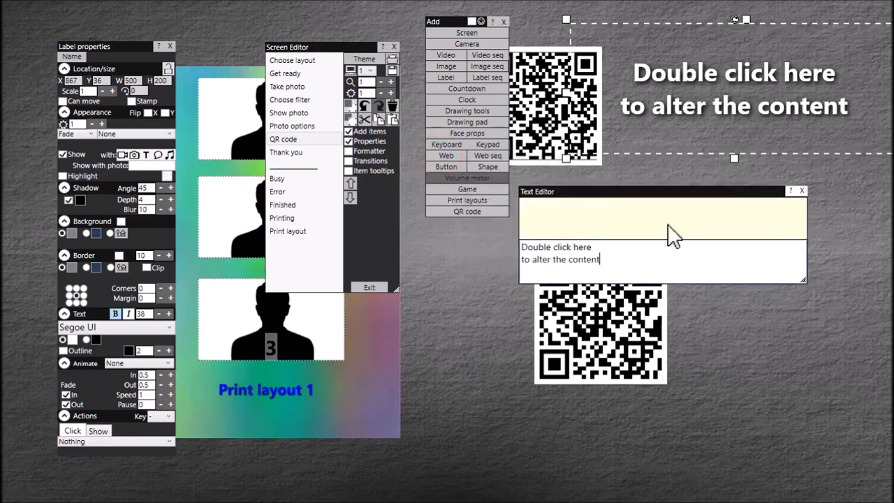
left_click_drag(619, 263, 428, 164)
type("Scanb")
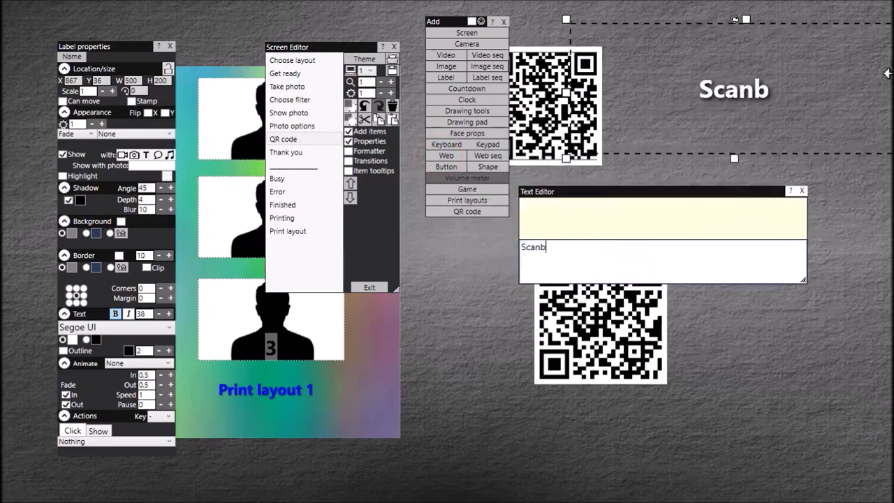
key("BackSpace")
type("to ")
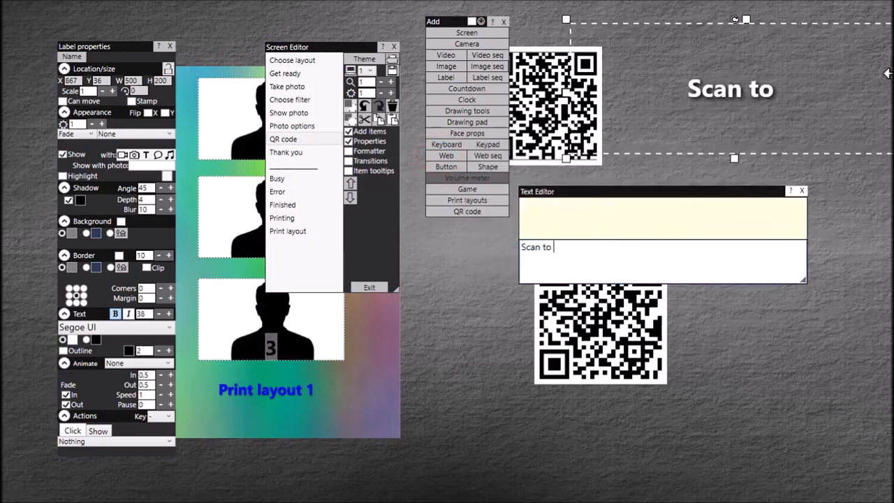
type("join net")
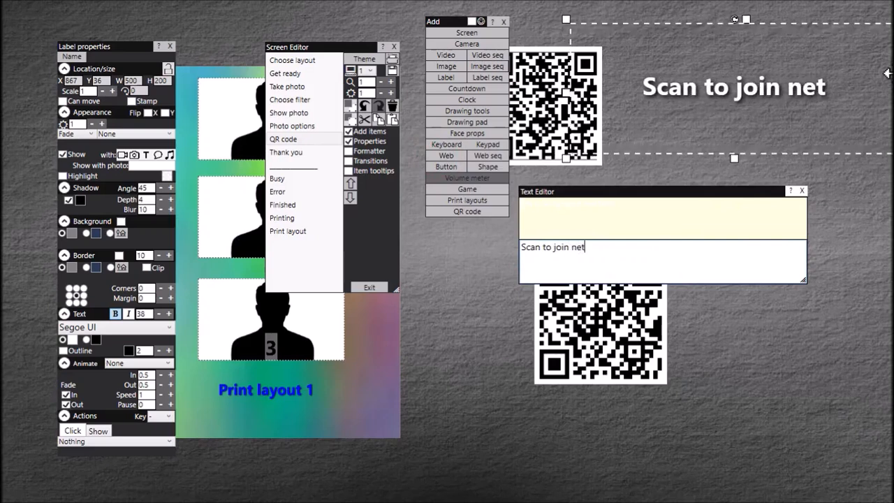
type("wro")
key("BackSpace")
key("BackSpace")
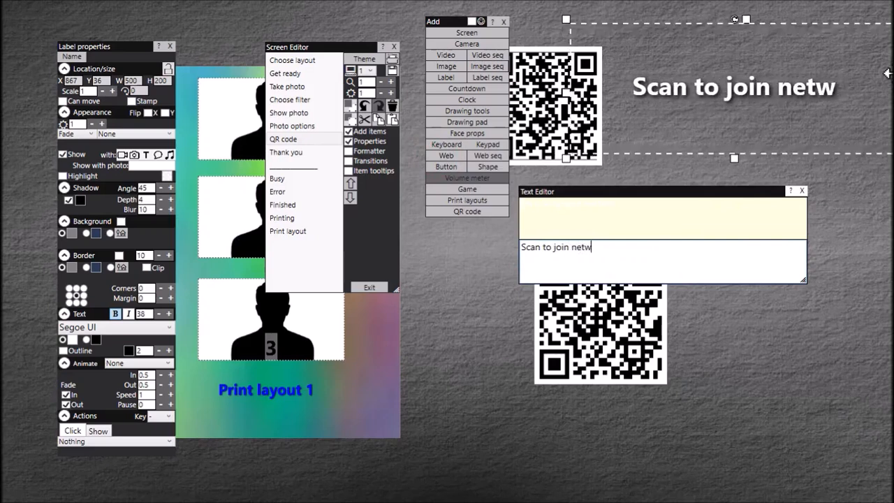
type("ork")
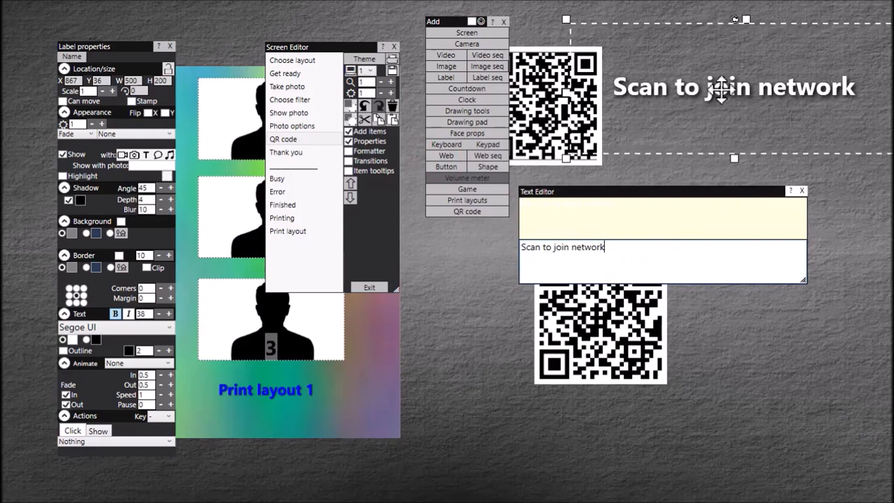
Shrink the network label to about 385 by 159 beside the WiFi QR code and clear the Add window away from it
left_click_drag(567, 21, 641, 46)
left_click_drag(767, 127, 726, 102)
left_click_drag(477, 23, 280, 18)
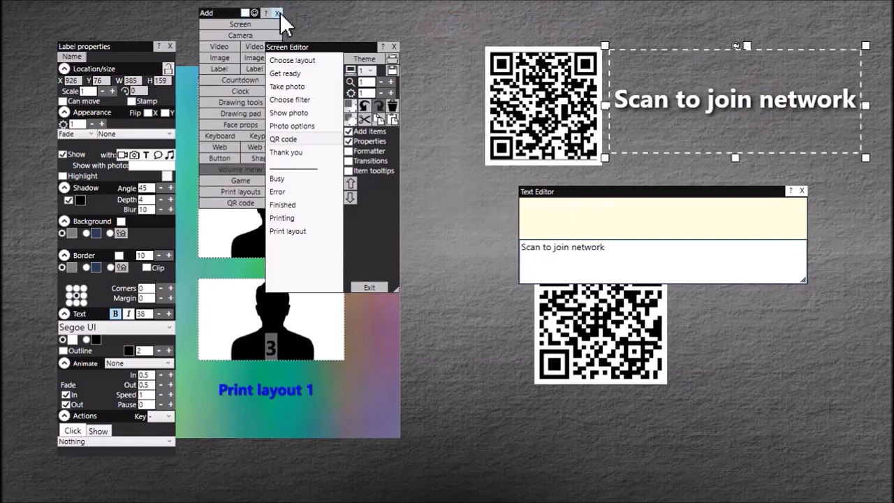
Shift both QR codes left and fit the network label beside the WiFi code at about 385 by 81
left_click_drag(584, 350, 502, 356)
left_click_drag(537, 124, 491, 135)
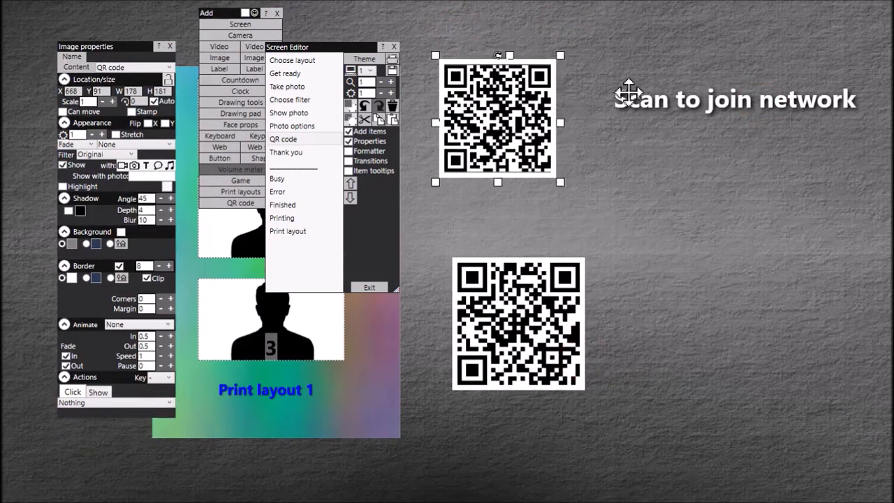
left_click_drag(625, 91, 614, 119)
left_click_drag(694, 173, 684, 131)
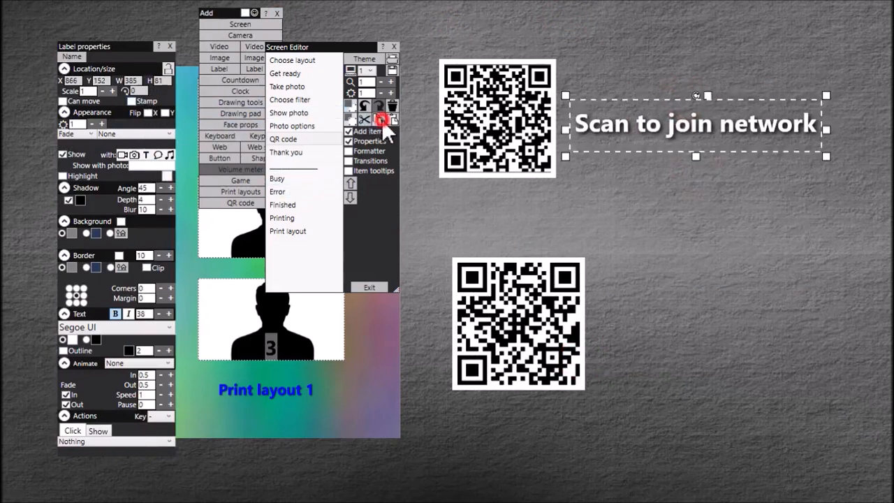
Duplicate the network label, place the copy beside the print layout QR code and align that code beneath the WiFi one
left_click_drag(638, 124, 666, 317)
left_click_drag(492, 315, 474, 316)
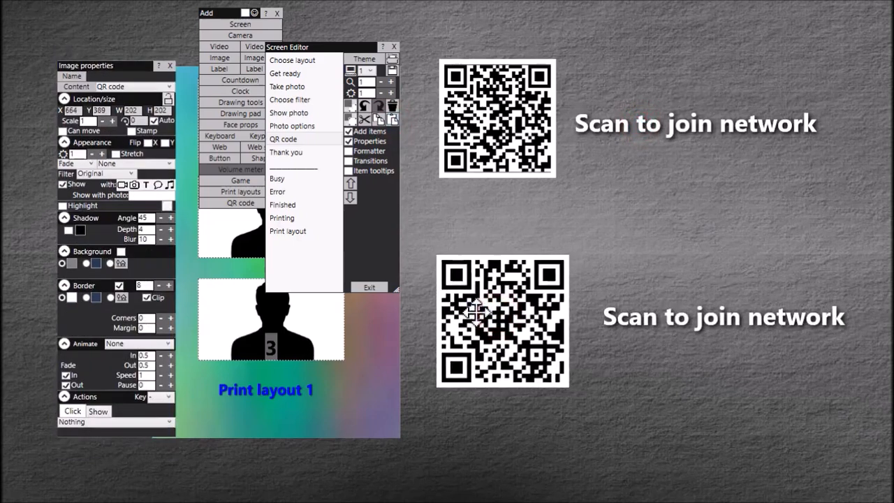
left_click_drag(624, 314, 606, 319)
Change the duplicated label's text to "Scan to obtain layout" and close the text editor
double_click(607, 319)
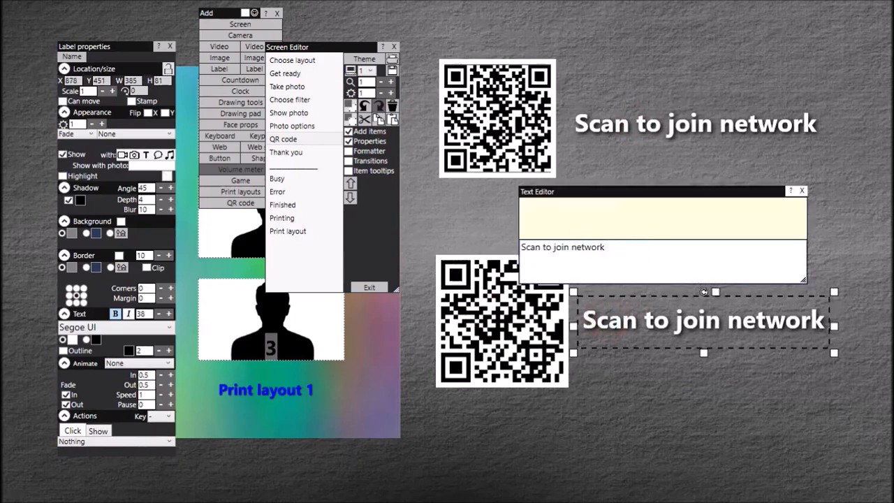
key("BackSpace")
key("BackSpace")
key("BackSpace")
key("BackSpace")
key("BackSpace")
key("BackSpace")
key("BackSpace")
key("BackSpace")
key("BackSpace")
key("BackSpace")
key("BackSpace")
key("BackSpace")
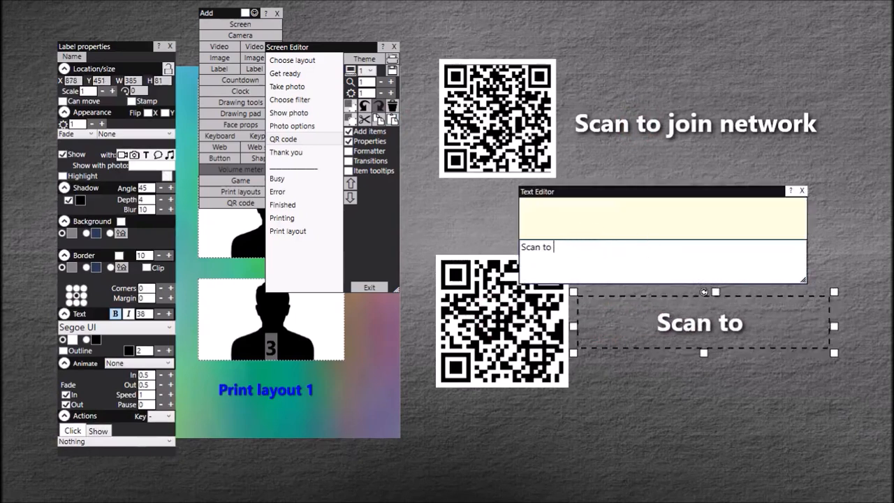
type("obtain la")
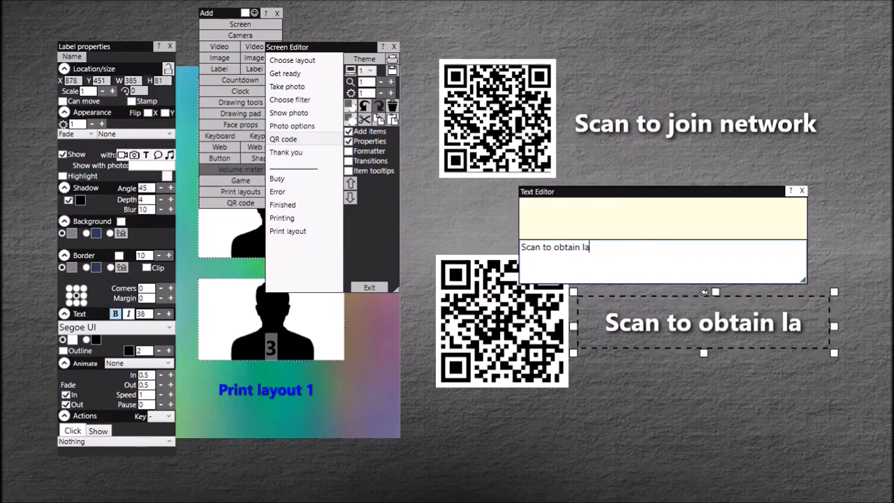
type("yout")
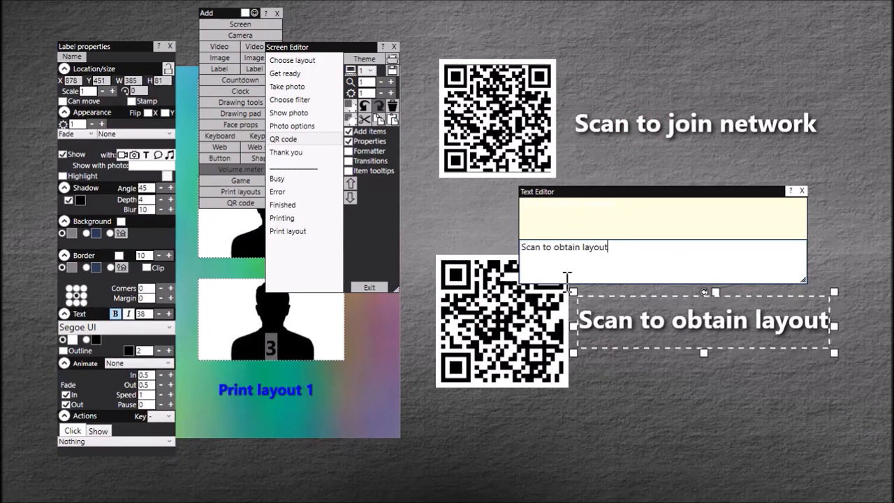
left_click(801, 191)
Rearrange the QR codes and labels so each label sits directly beneath its own code
left_click_drag(524, 105, 609, 76)
left_click_drag(717, 128, 614, 174)
left_click_drag(505, 323, 595, 327)
left_click_drag(704, 321, 597, 421)
left_click_drag(584, 307, 581, 314)
left_click_drag(611, 97, 614, 94)
Clear the Add and properties windows, then move the print layout to the canvas's upper left and enlarge it
left_click_drag(301, 44, 356, 38)
left_click(277, 14)
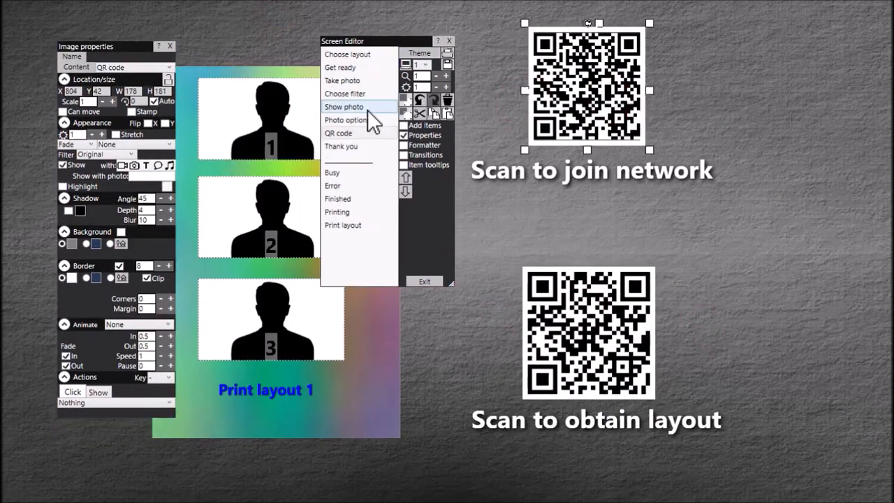
left_click(170, 46)
left_click_drag(245, 157, 183, 114)
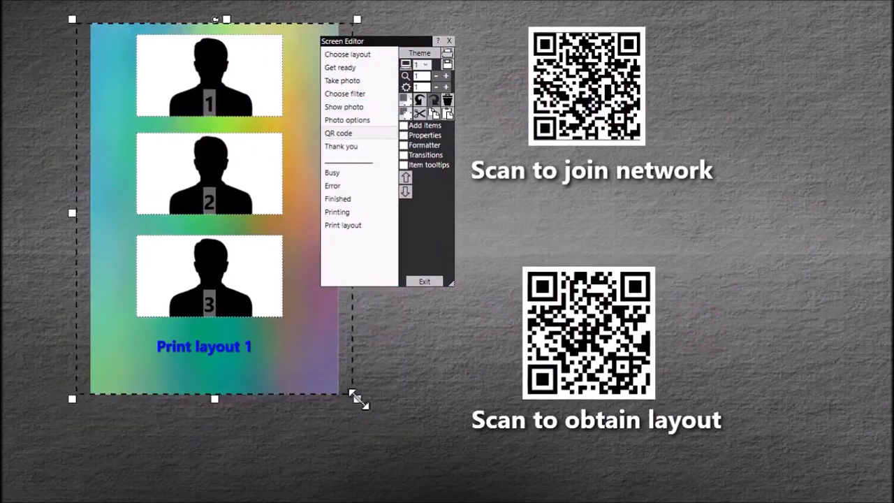
left_click_drag(355, 396, 392, 469)
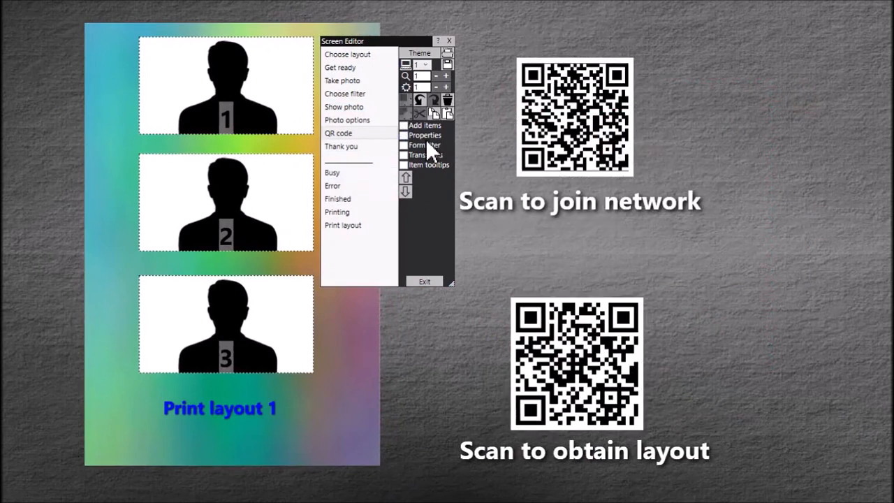
Add a button near the canvas's right edge with a gray arrow icon and the click action Next screen
left_click(424, 128)
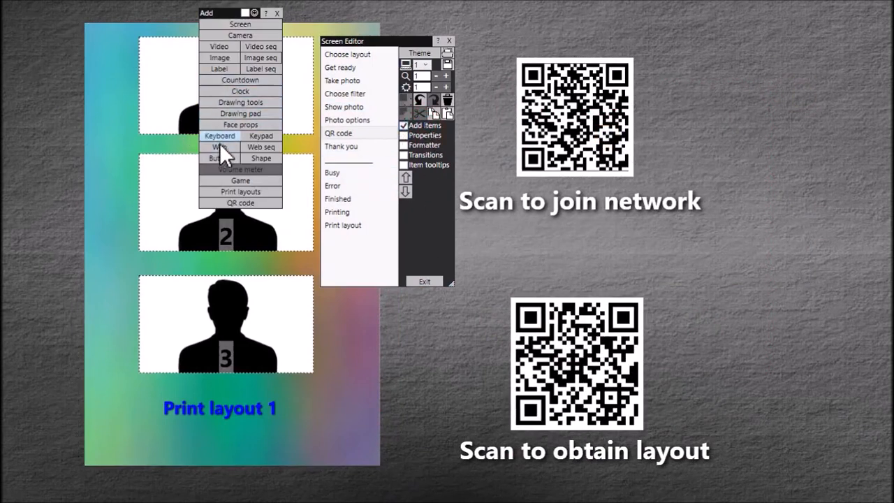
left_click(222, 159)
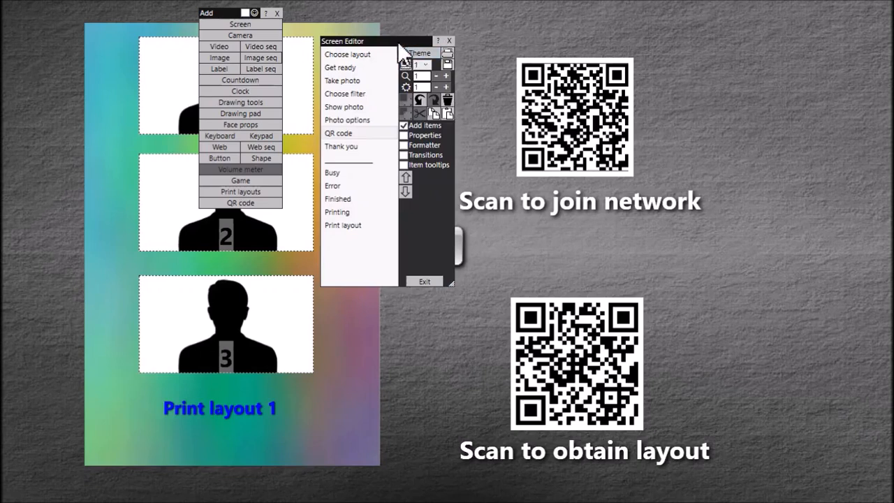
left_click(444, 237)
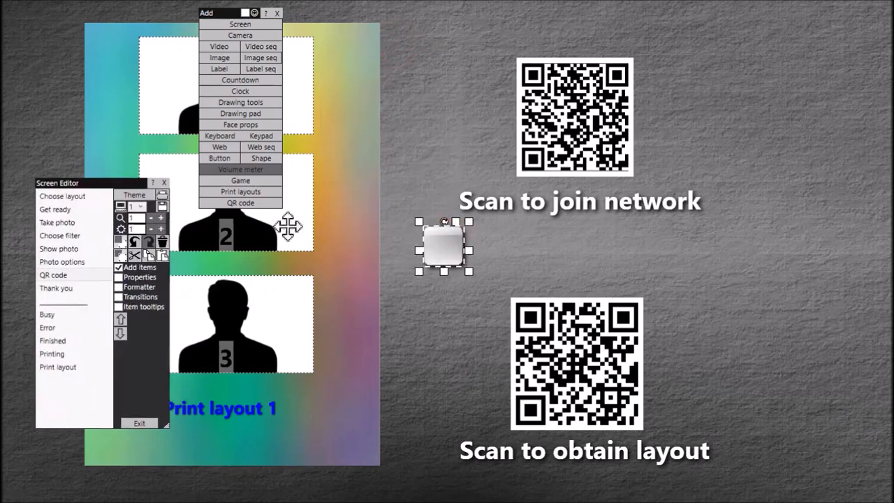
left_click(130, 277)
left_click_drag(100, 34, 330, 72)
left_click_drag(398, 284, 801, 183)
left_click(379, 276)
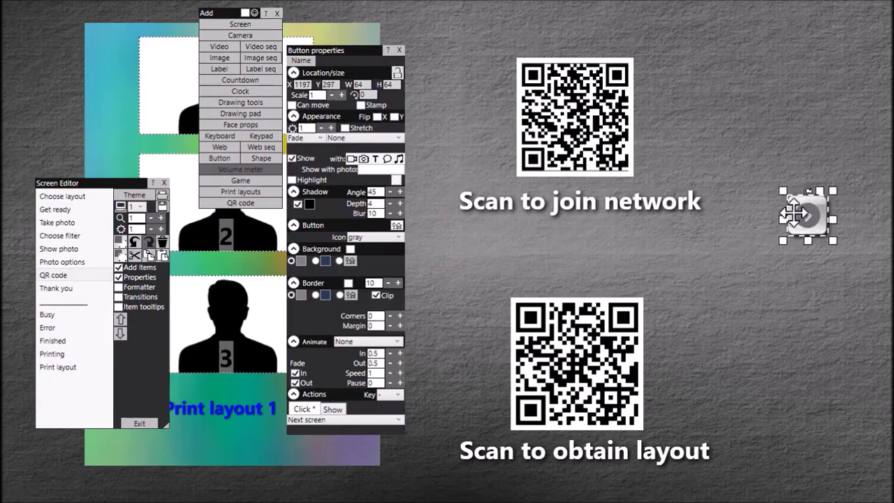
Add a label reading "Finish", shrink it to about 165 by 97 and place it below the arrow button
left_click(224, 70)
type("Finish")
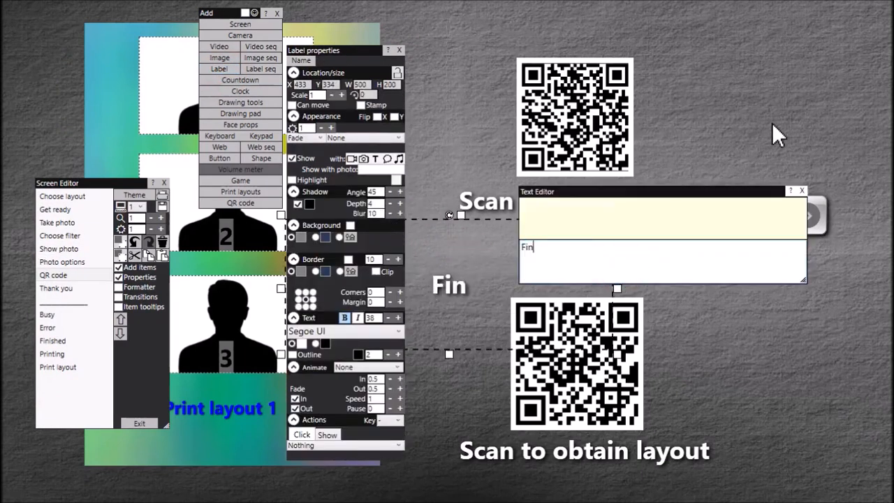
left_click(802, 191)
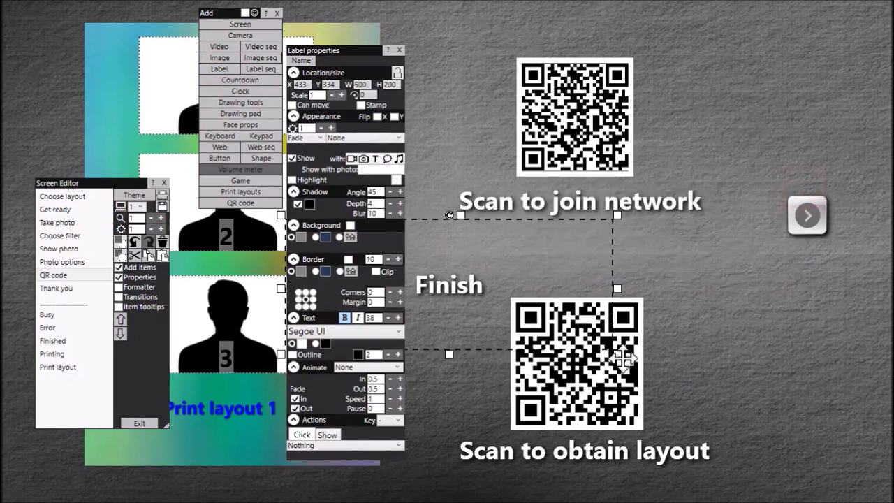
left_click_drag(454, 286, 706, 301)
left_click_drag(527, 369, 748, 303)
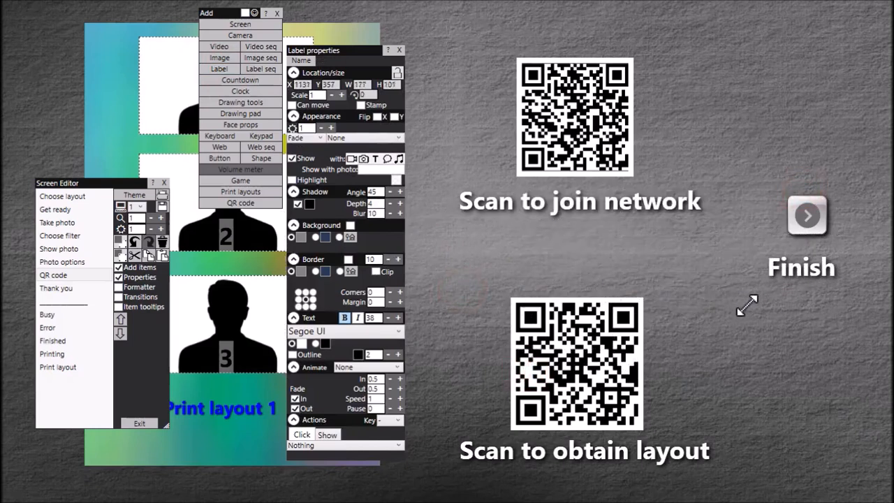
Close the Add and Label properties windows and exit the Screen Editor
left_click_drag(357, 51, 369, 15)
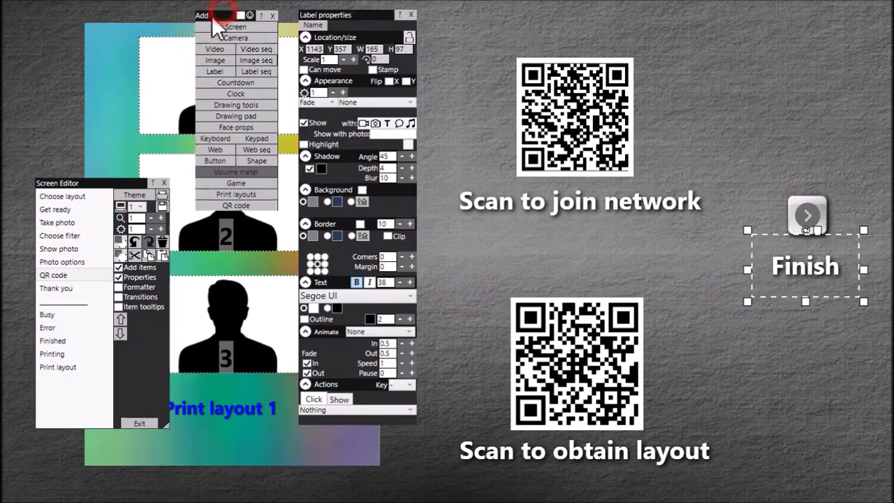
left_click(276, 14)
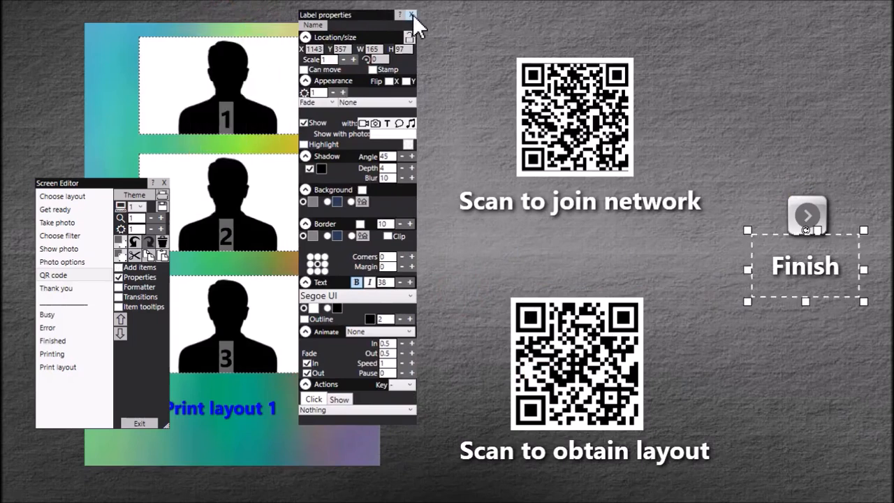
left_click(411, 14)
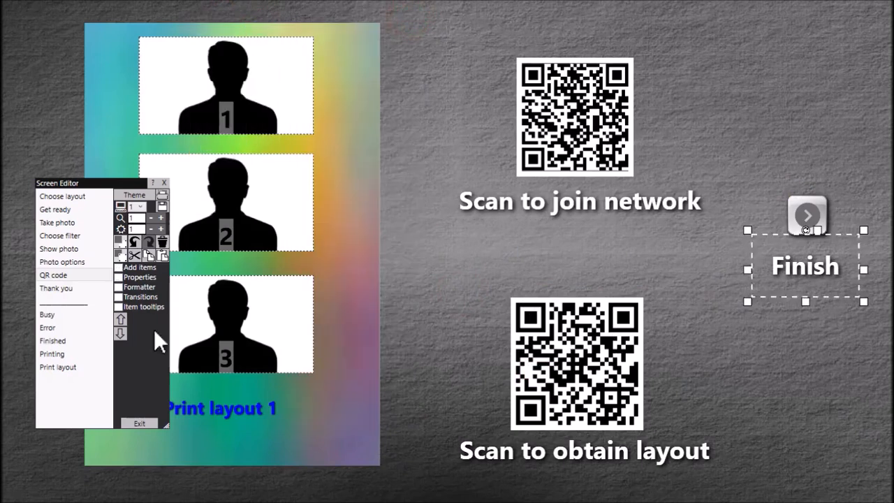
left_click(139, 424)
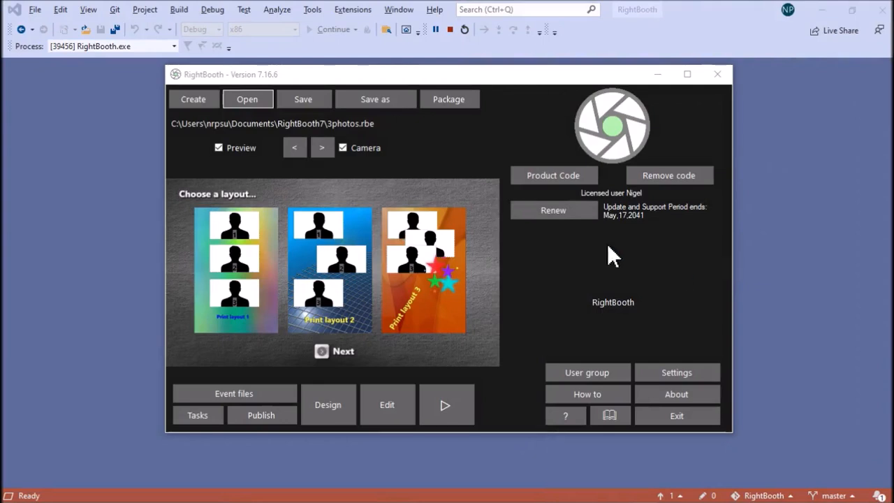
Open the Event Designer's file and folder settings and replace the default File Copy actions with event-specific ones
left_click(339, 407)
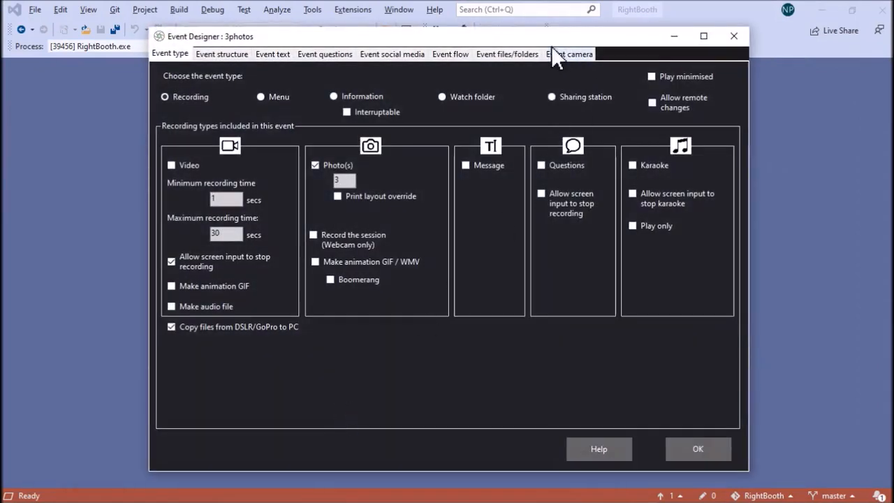
left_click(508, 56)
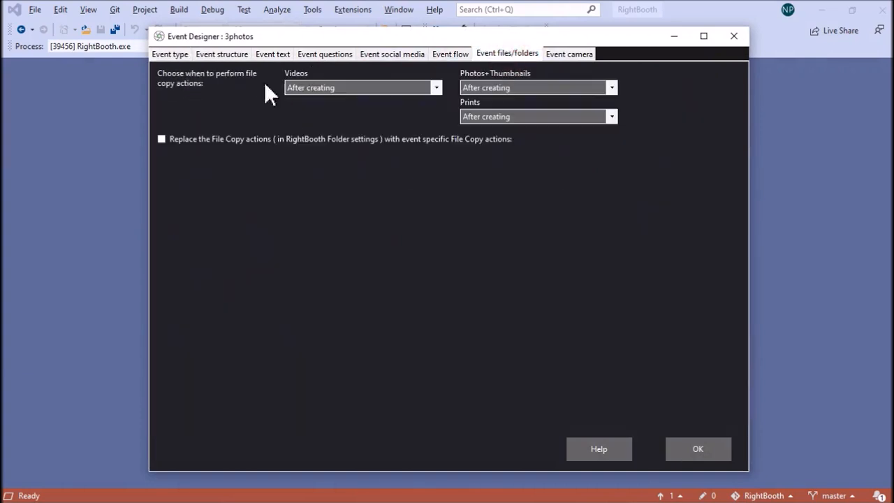
left_click(162, 139)
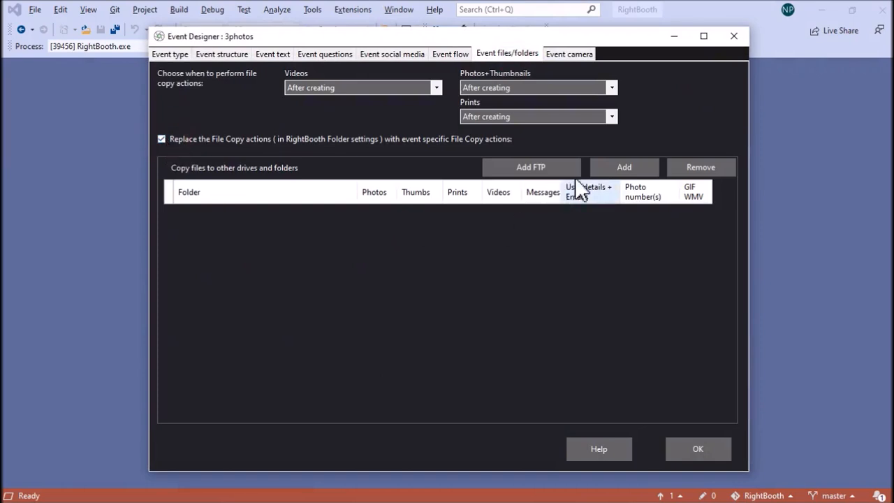
Add C:\wamp64\www\Layouts as a file copy folder, enable Prints for it and accept the event design
left_click(624, 167)
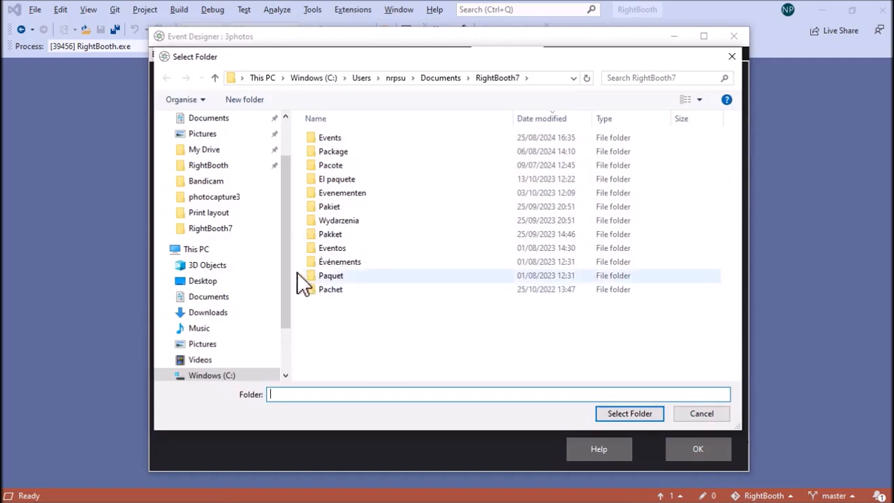
left_click(237, 374)
scroll(422, 342, "down", 5)
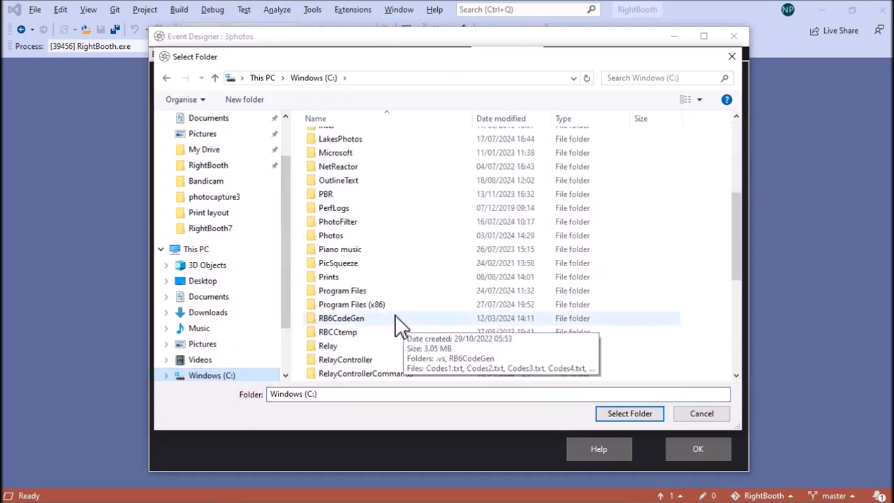
scroll(395, 318, "down", 4)
scroll(382, 321, "down", 2)
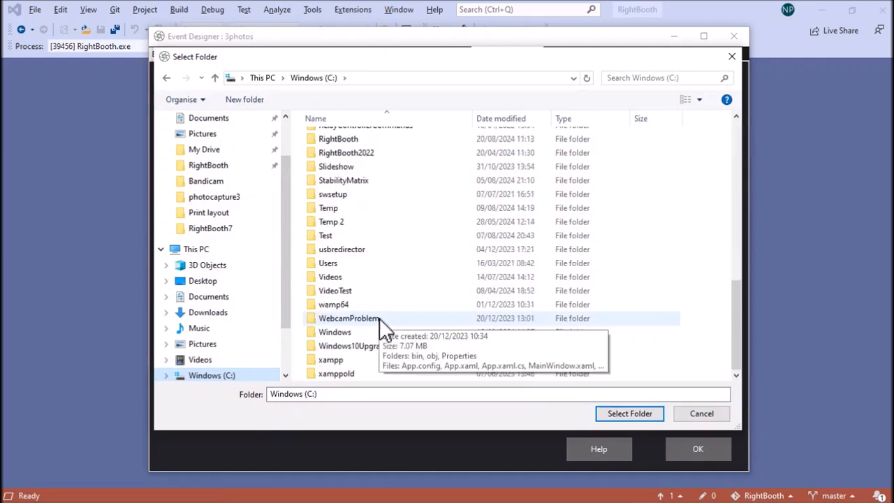
double_click(355, 305)
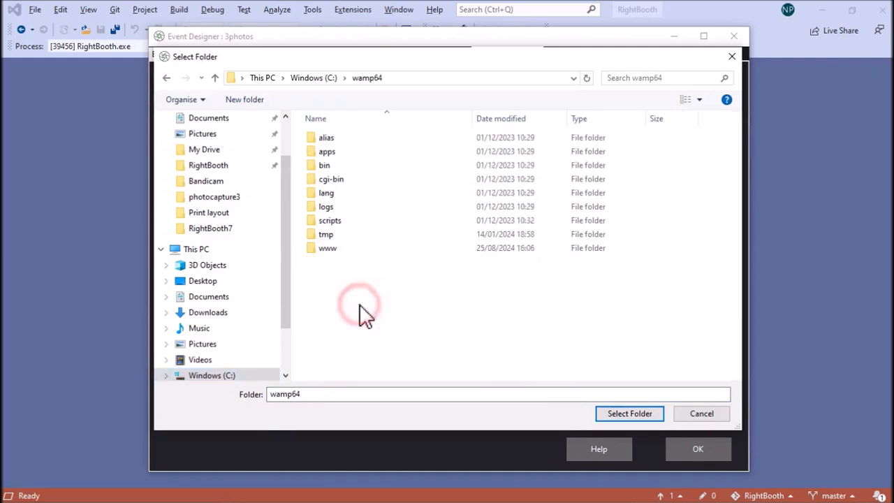
left_click(333, 252)
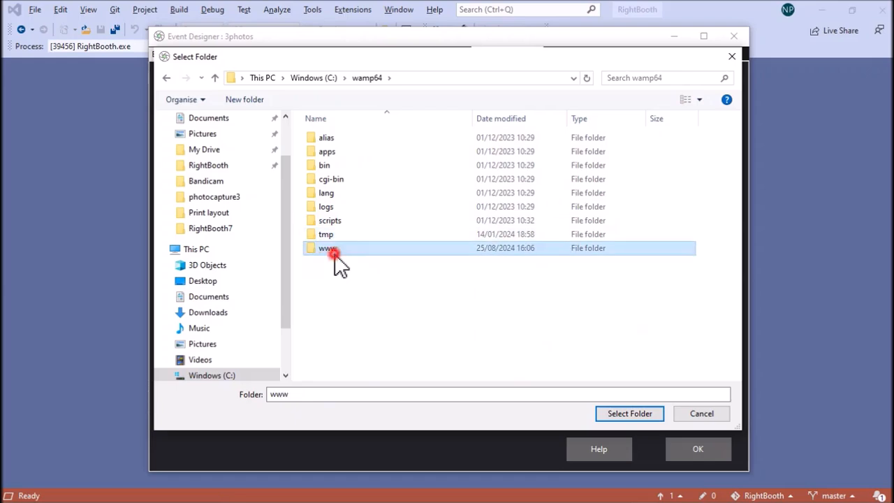
double_click(334, 252)
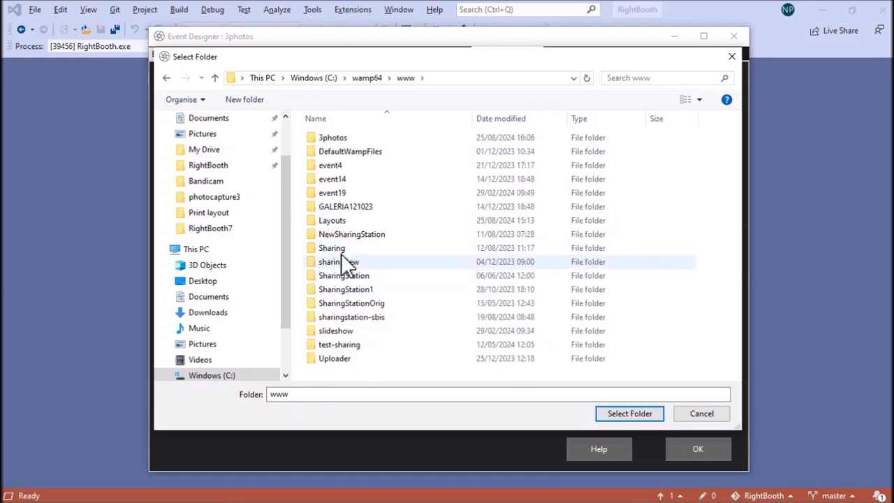
left_click(333, 220)
left_click(608, 414)
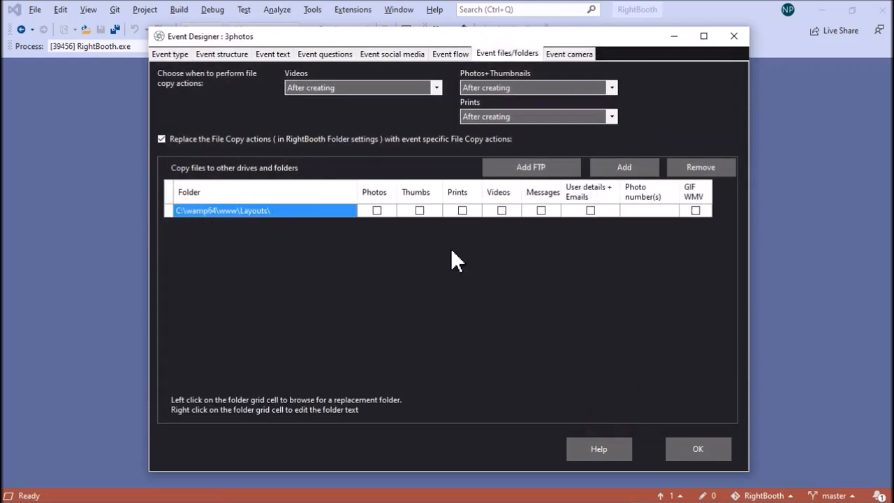
left_click(462, 210)
left_click(701, 451)
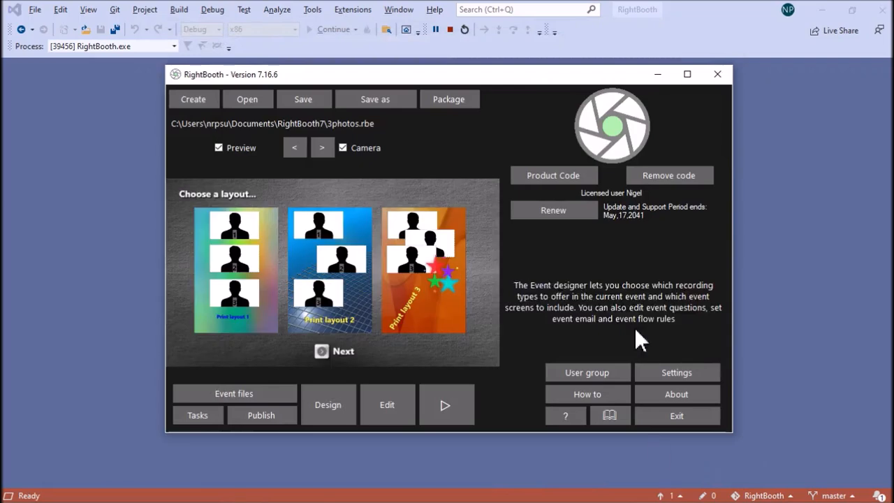
Test-play the event, continuing past the layout choice and through the image filter choice
left_click(444, 402)
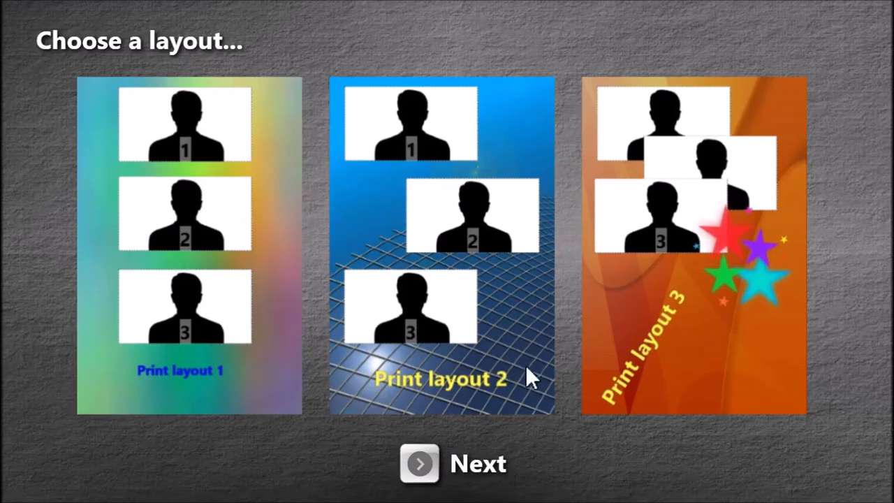
left_click(421, 464)
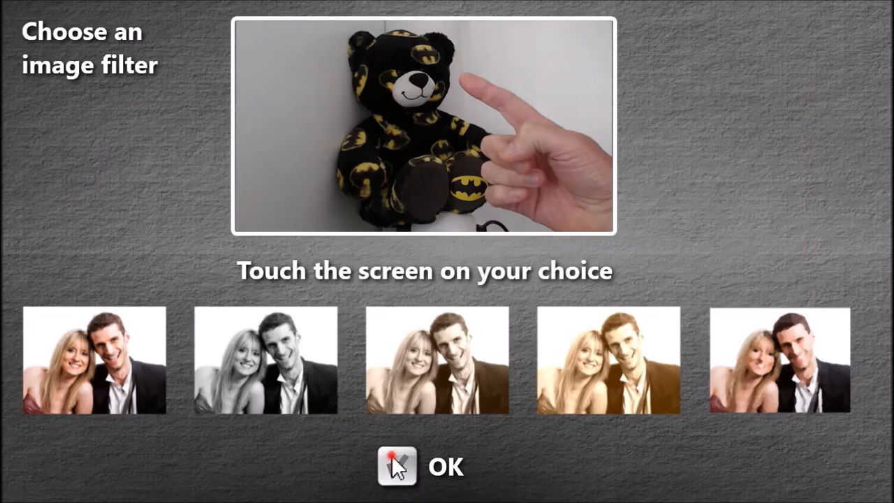
left_click(468, 374)
left_click(588, 460)
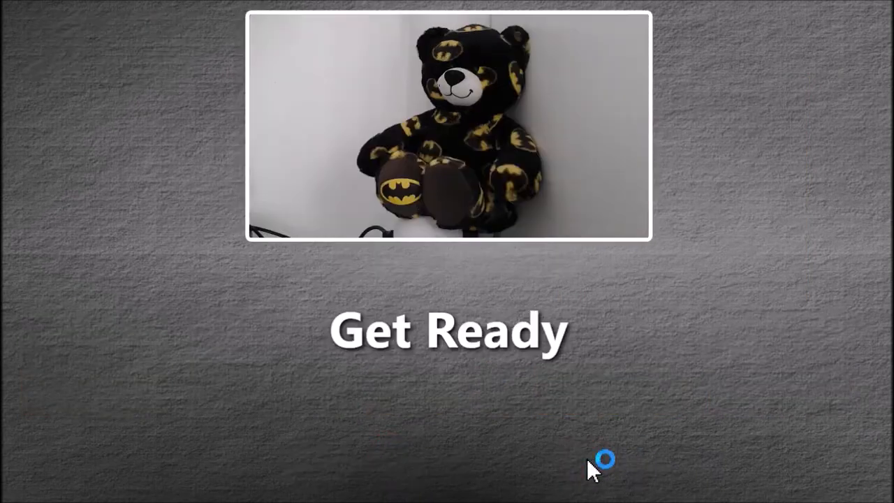
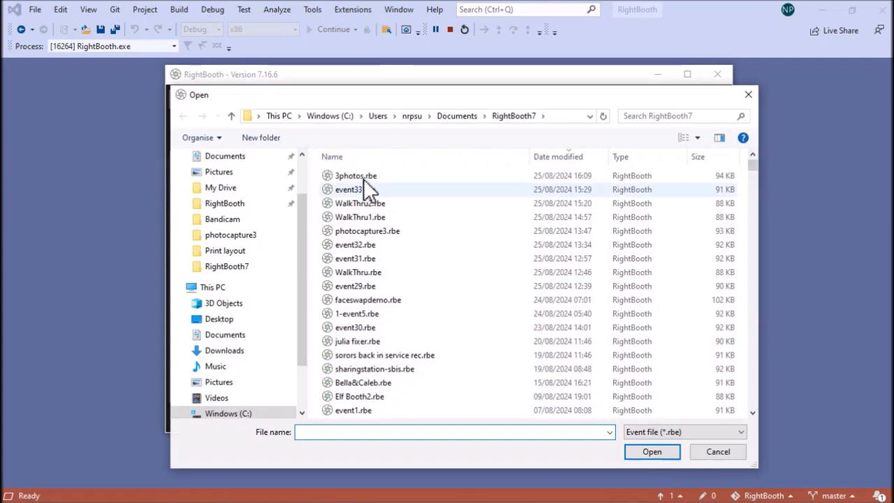
Open the event file 3photos.rbe and set its number of photos to 2 in the Event Designer
left_click(342, 176)
left_click(646, 452)
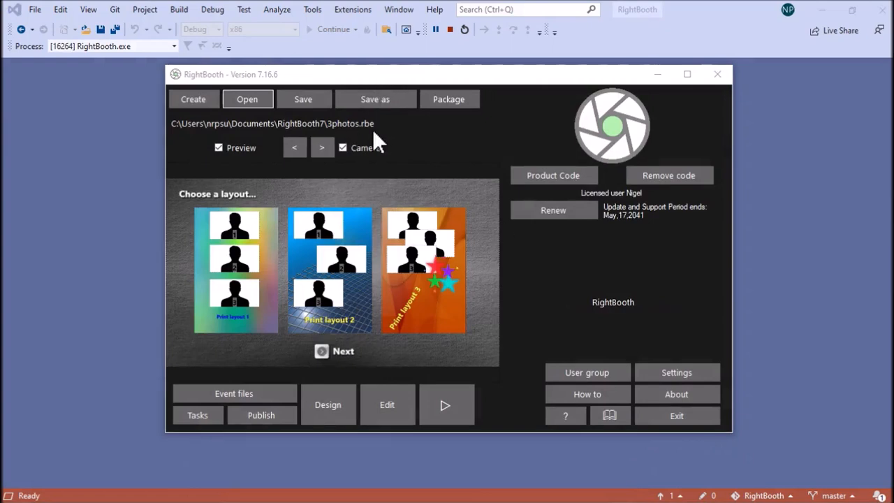
left_click(412, 208)
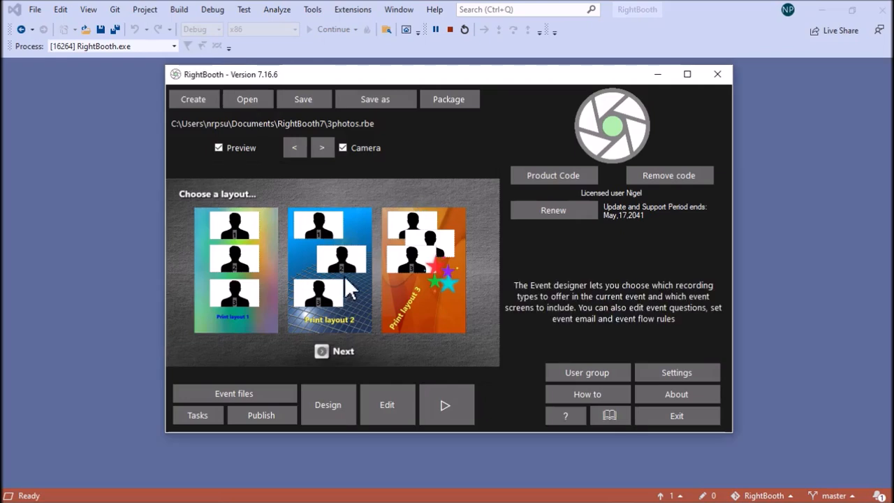
left_click(338, 402)
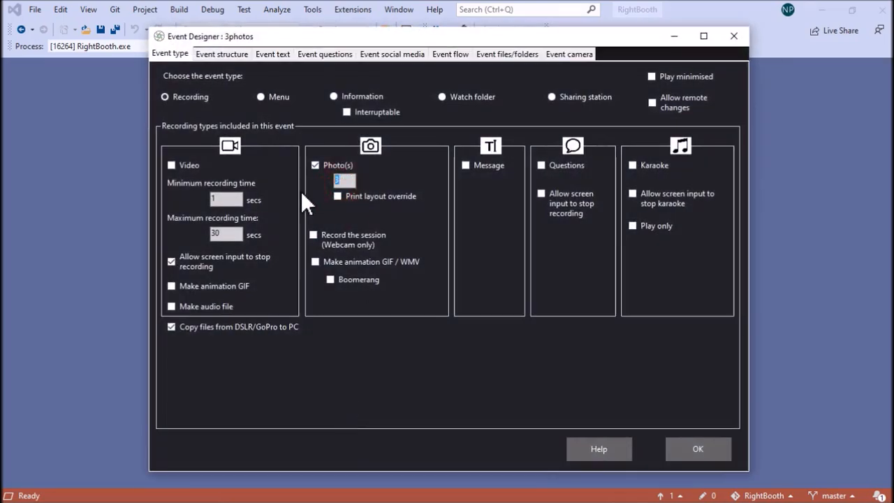
left_click(701, 451)
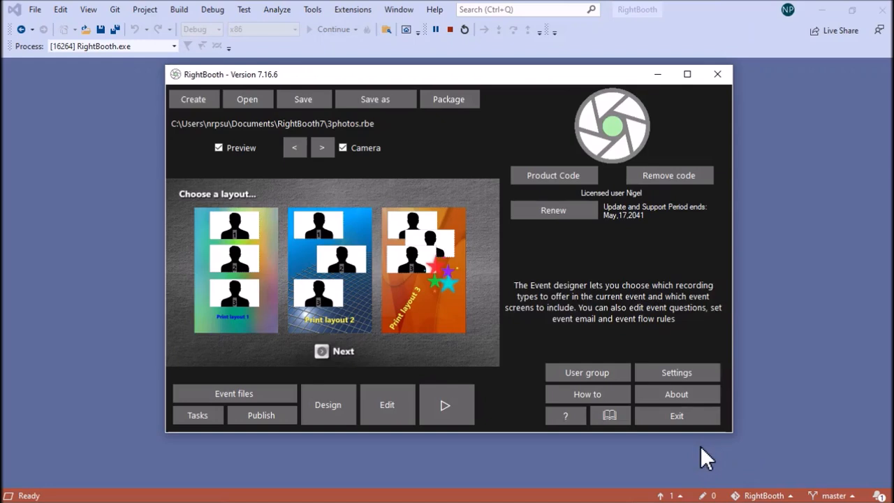
Edit the Print layout screen, moving photos 1 and 2 down so they sit centred and evenly spaced above the label
left_click(400, 407)
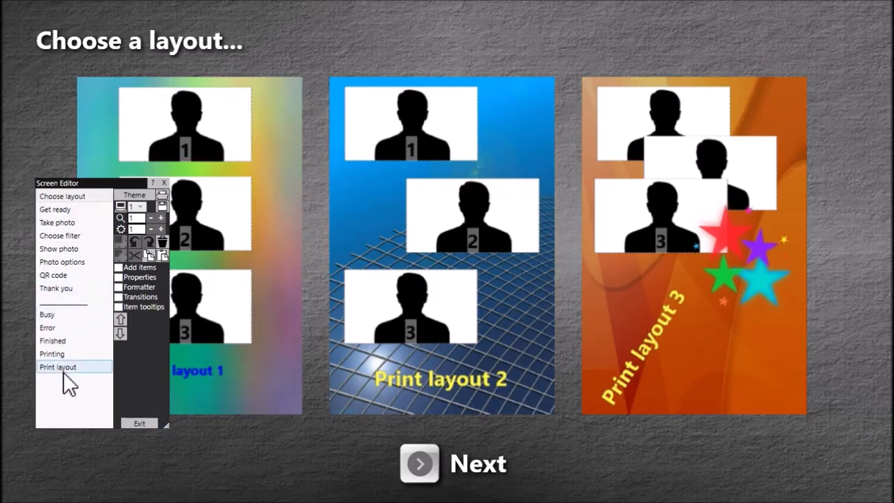
left_click(62, 367)
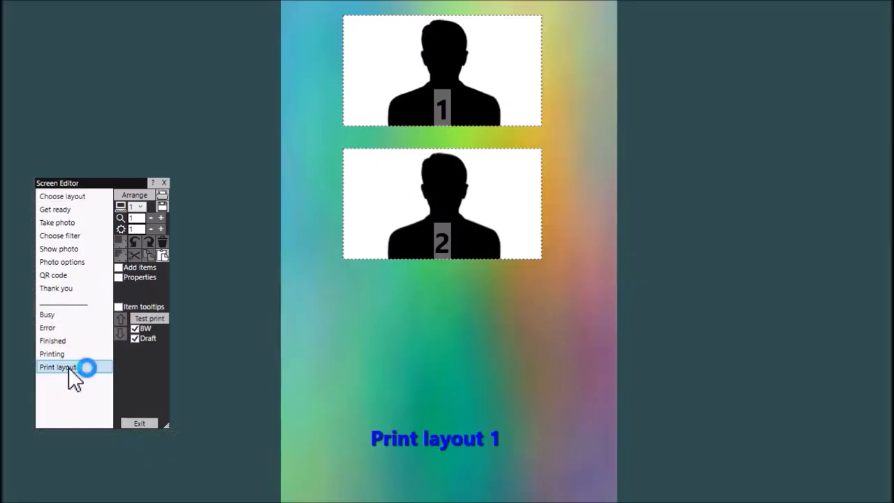
left_click(366, 302)
left_click_drag(456, 210, 450, 308)
left_click_drag(466, 77, 455, 145)
left_click_drag(473, 302, 467, 291)
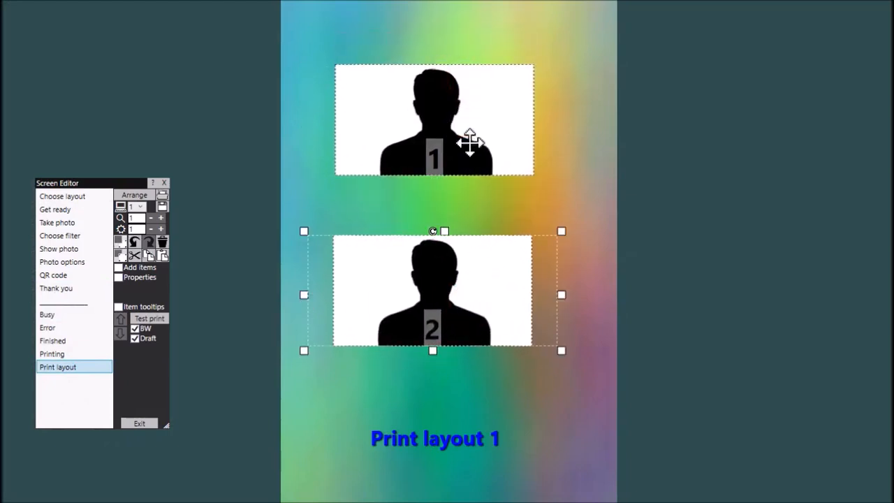
left_click_drag(469, 144, 468, 163)
left_click_drag(448, 273, 470, 273)
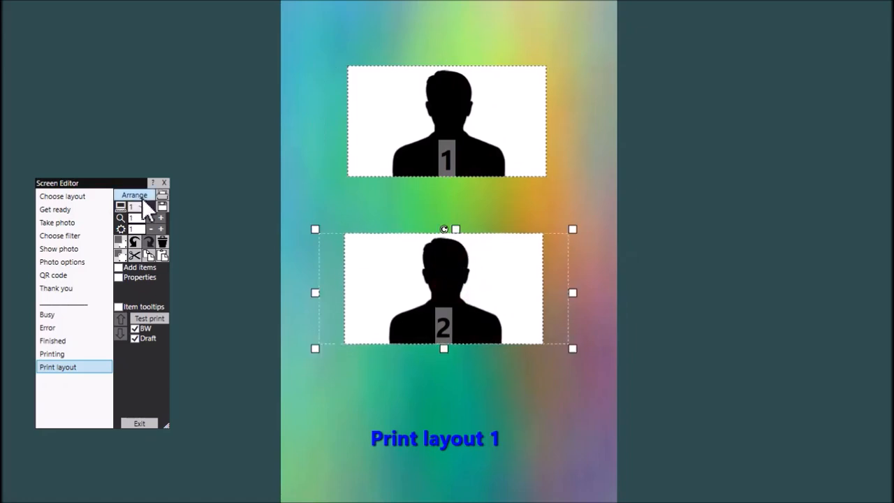
Save the print layout screen to a file named Layout1-2photos.txt in the Print layout folder
left_click(166, 210)
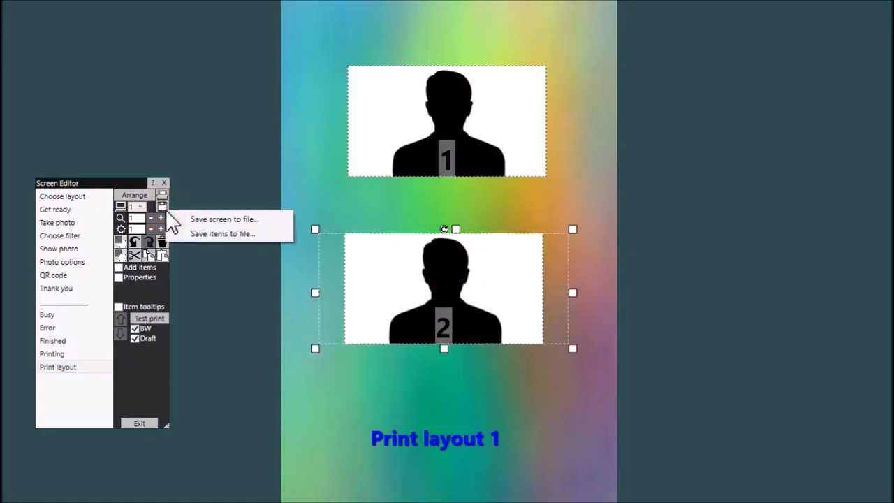
left_click(232, 219)
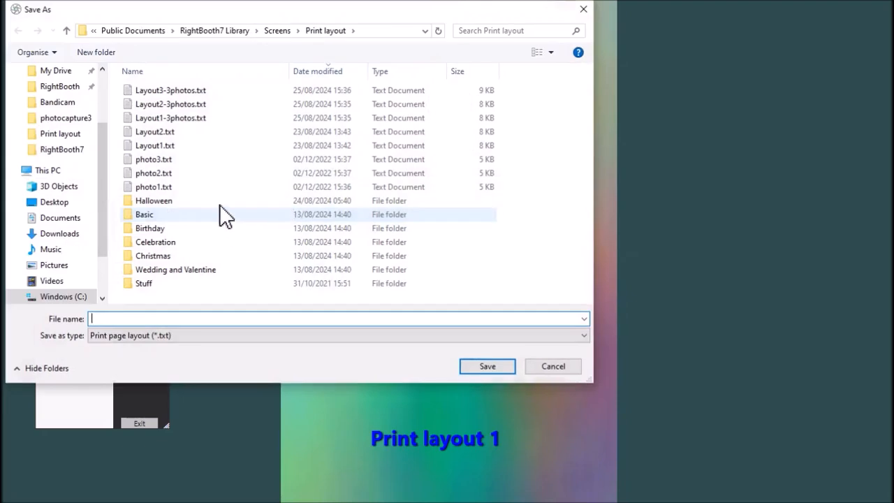
left_click(181, 119)
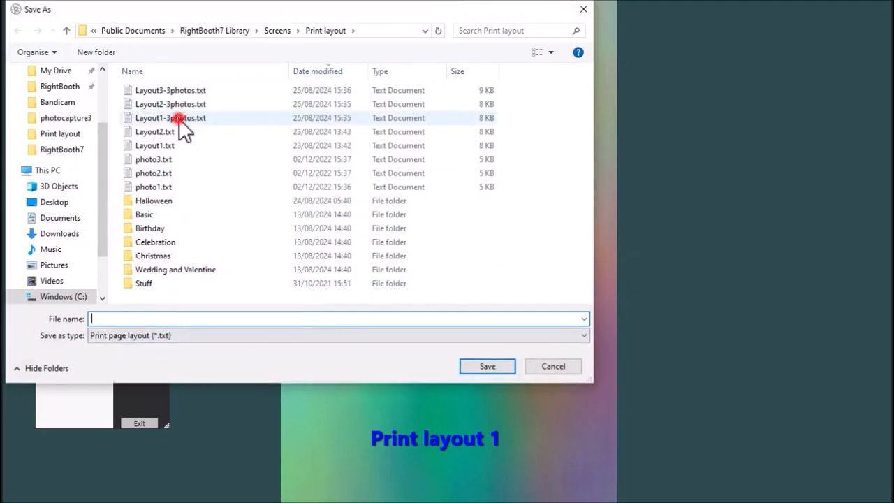
left_click(122, 318)
key("Home")
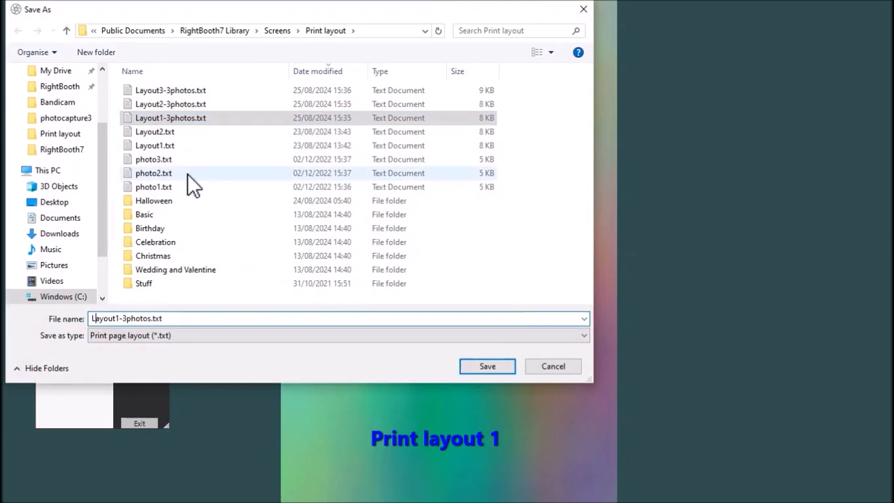
key("BackSpace")
type("2")
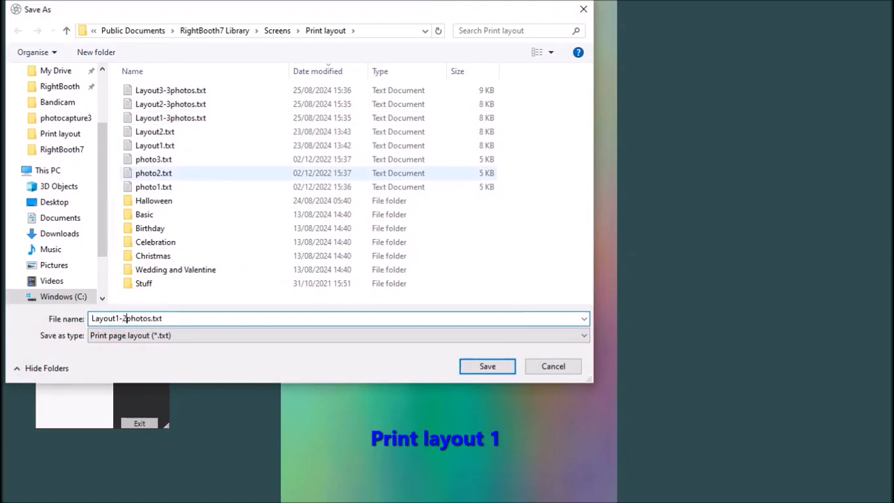
left_click(501, 362)
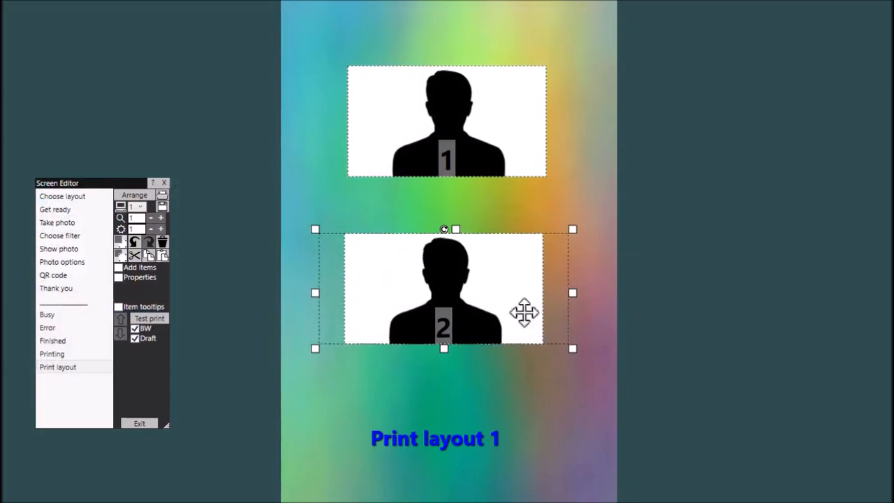
Move photo 1 to the layout's upper left corner and photo 2 to its right side, just below photo 1
left_click(329, 111)
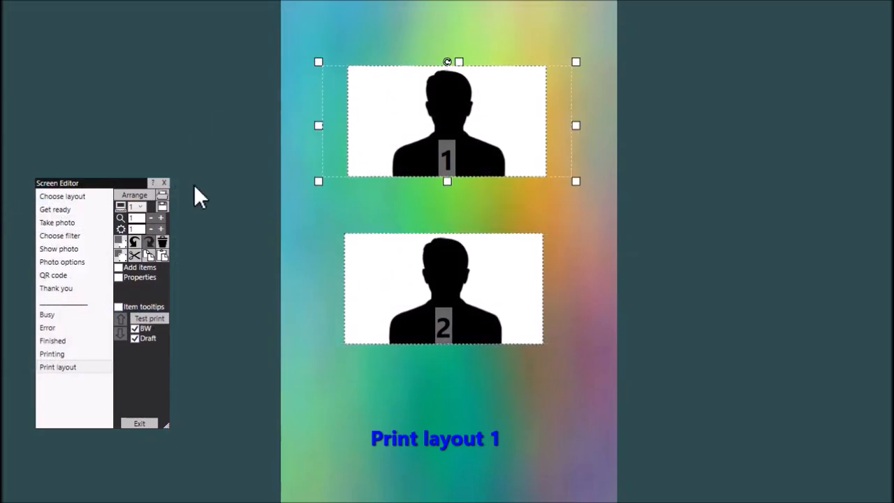
left_click(359, 203)
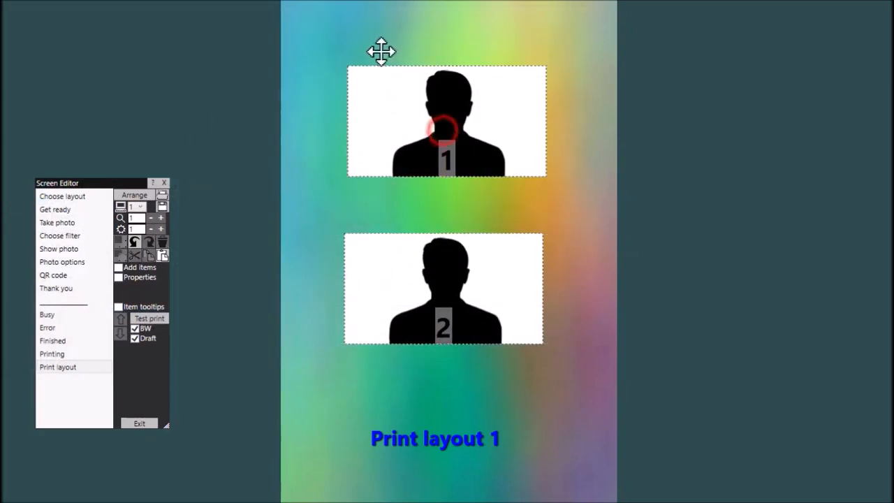
left_click_drag(444, 129, 393, 76)
left_click_drag(419, 280, 468, 192)
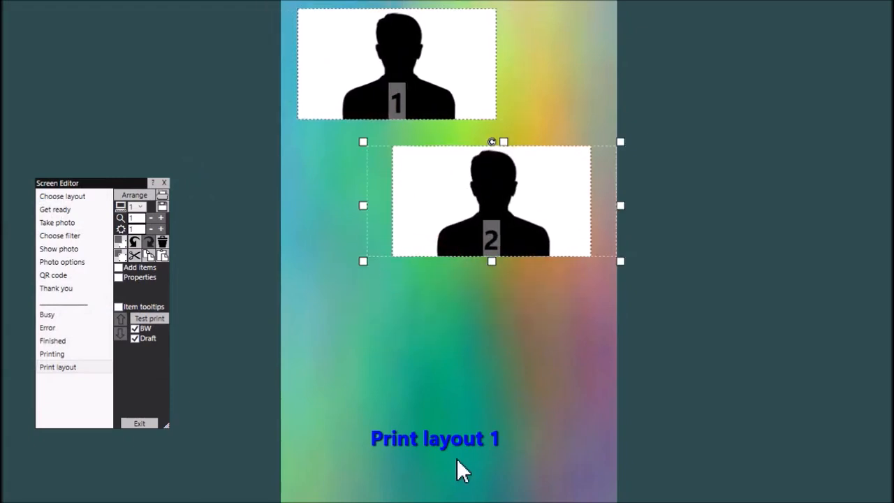
Move the print layout label up and left beneath the photos and change its text to "Print layout 2"
left_click_drag(454, 444, 401, 328)
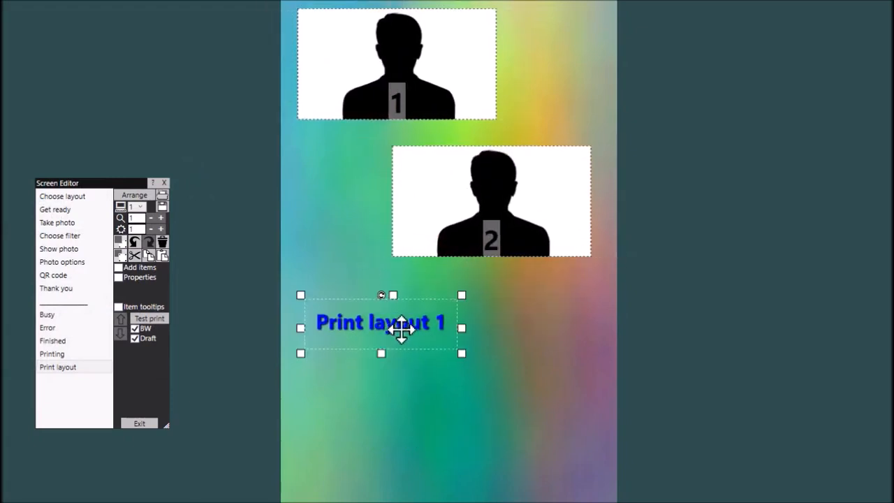
double_click(405, 328)
key("BackSpace")
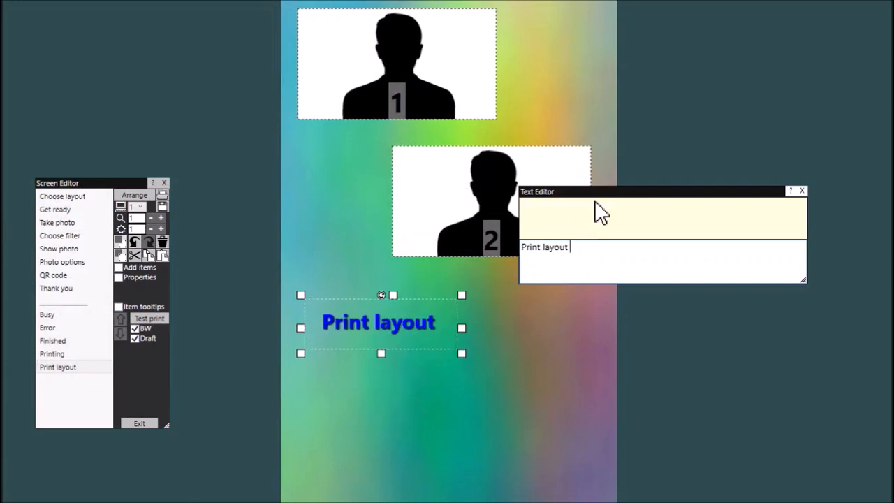
type("3")
key("BackSpace")
type("2")
left_click(560, 334)
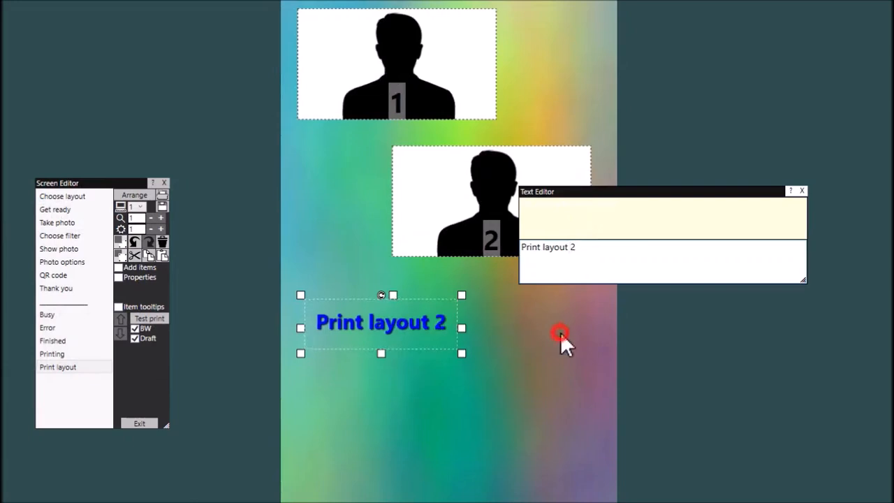
Change the print layout's background image to the plain red texture from the Materials backgrounds
left_click(135, 278)
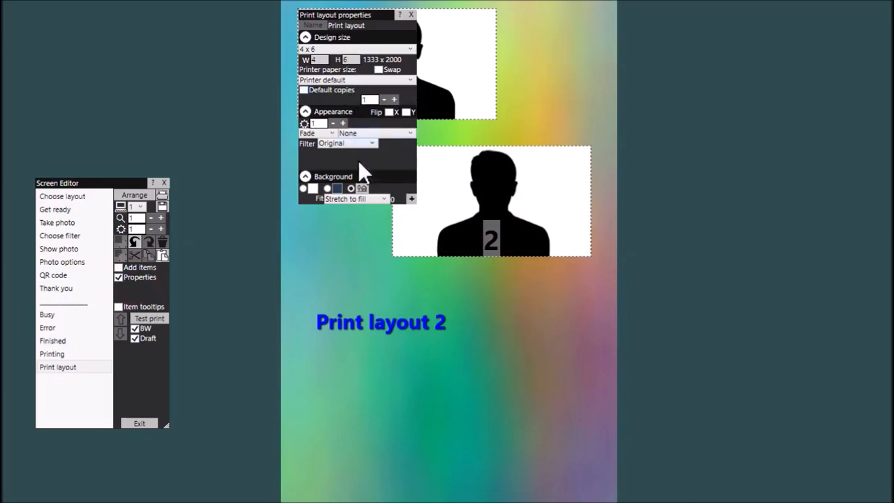
left_click(363, 190)
left_click(598, 145)
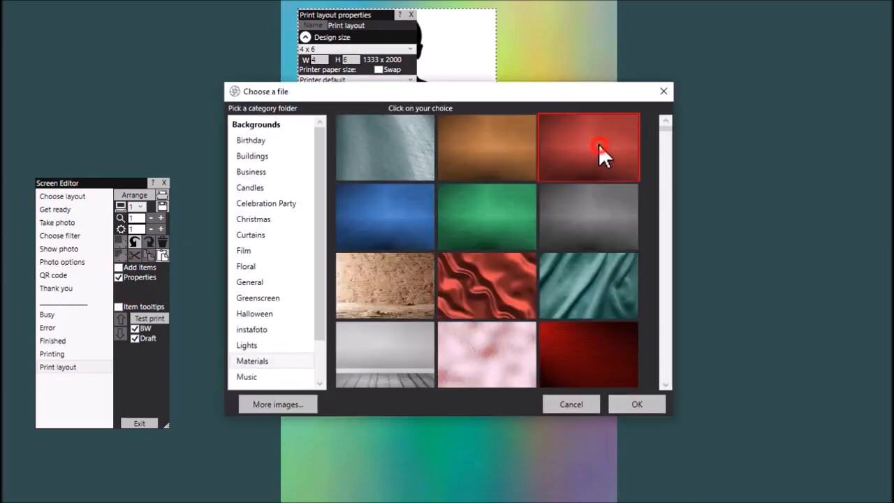
left_click(623, 404)
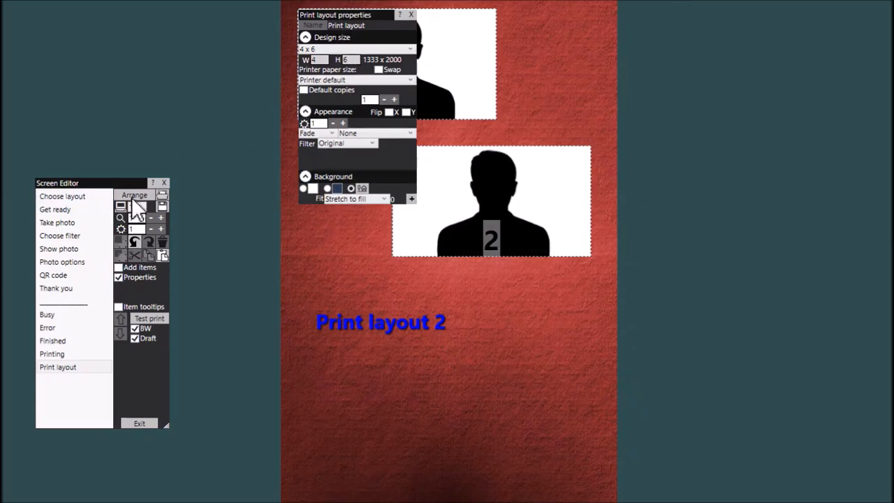
Save the print layout screen as Layout2-2photos.txt in the Print layout folder
left_click(162, 204)
left_click(210, 214)
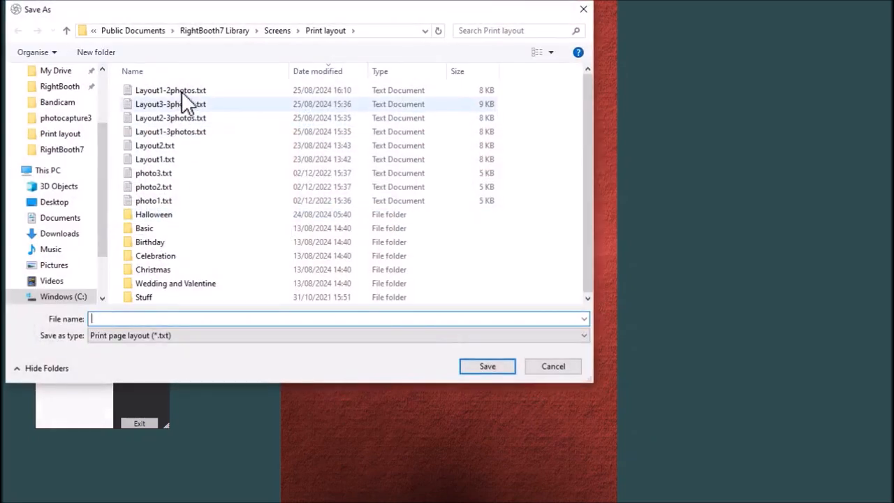
left_click(178, 118)
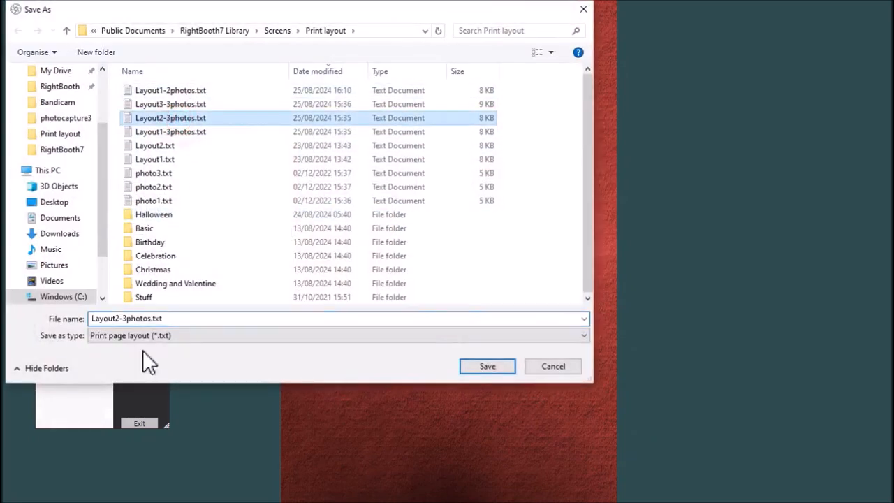
left_click(131, 319)
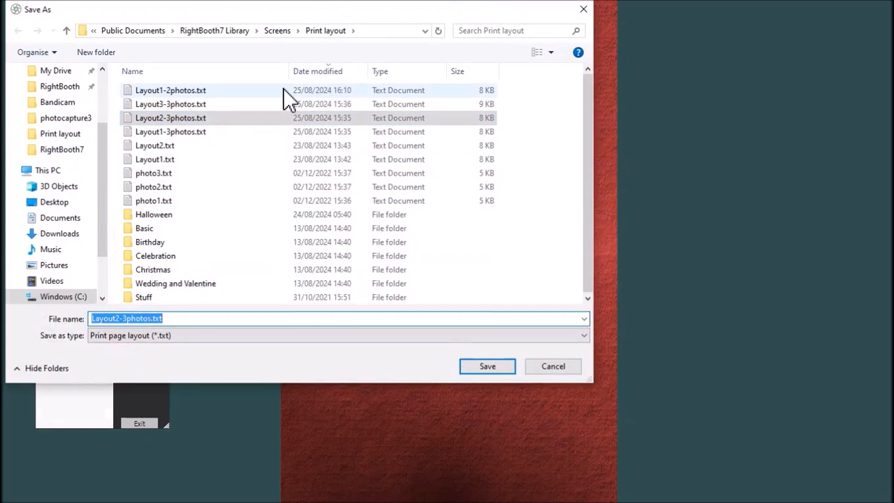
key("Home")
key("Right")
key("Right")
key("Right")
key("Right")
key("Right")
key("Right")
key("Right")
key("Right")
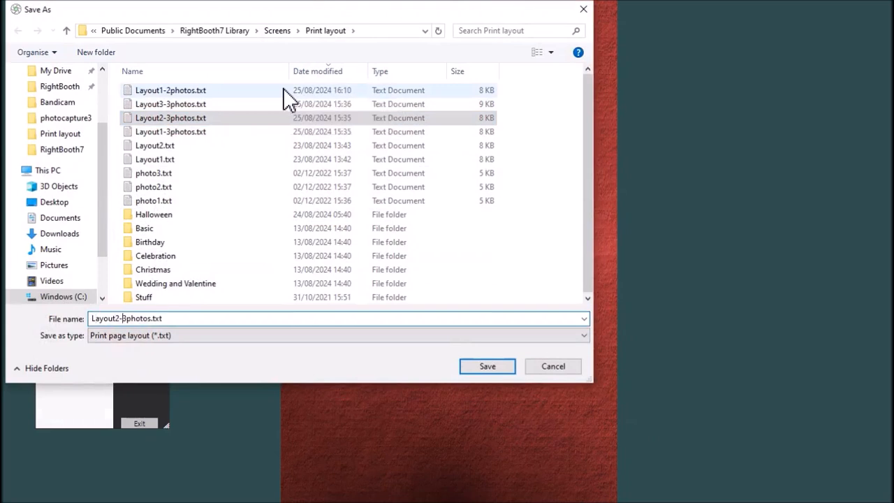
key("Delete")
type("2")
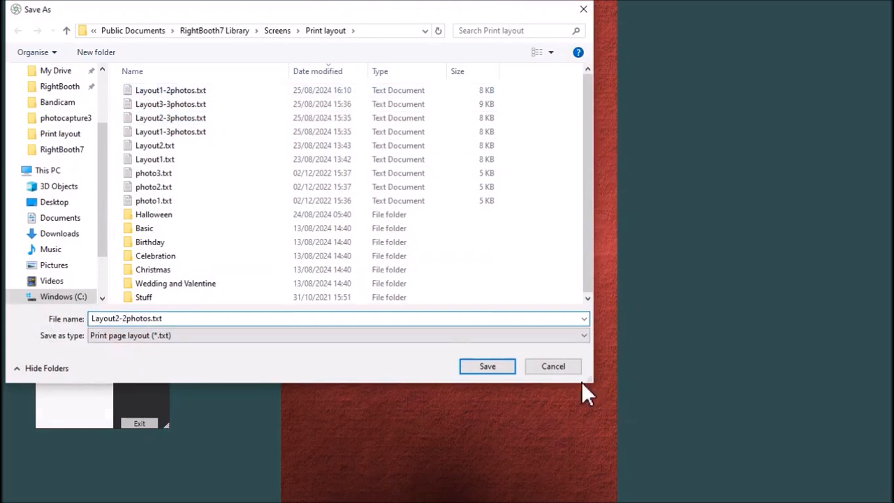
left_click(483, 367)
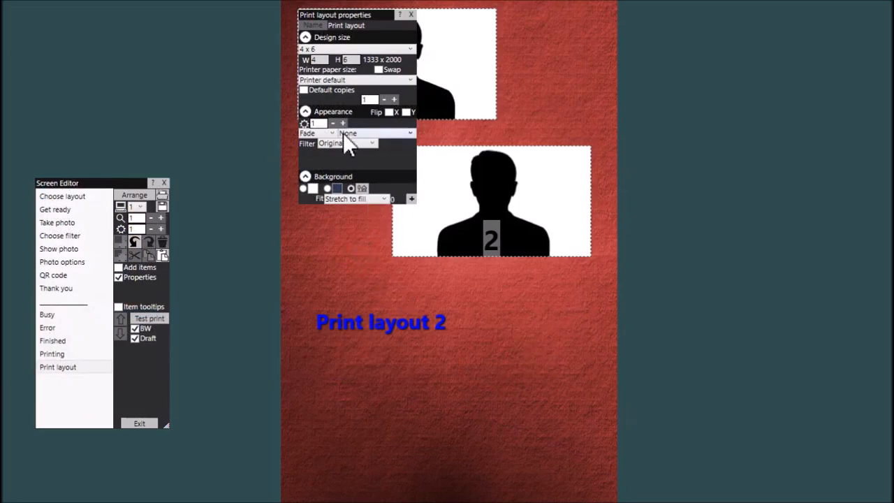
Replace the print layout's background with the grey wall and wooden floor image from the Materials backgrounds
left_click(358, 187)
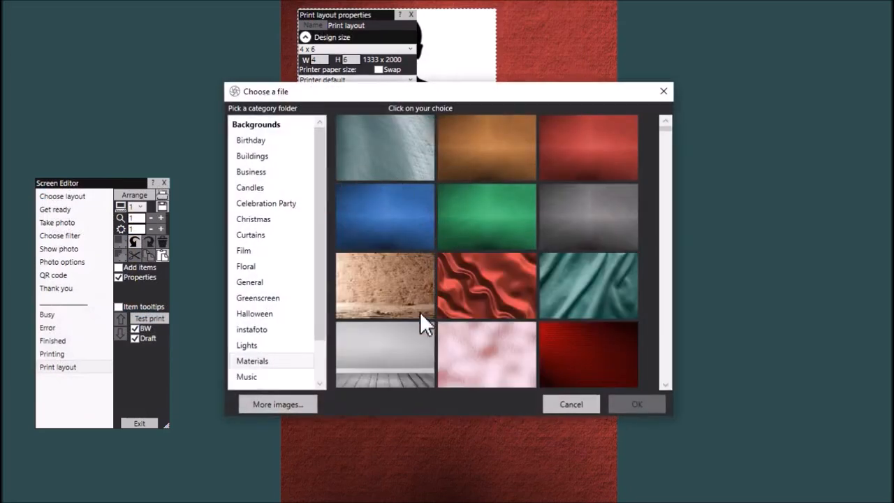
left_click(380, 345)
left_click(635, 401)
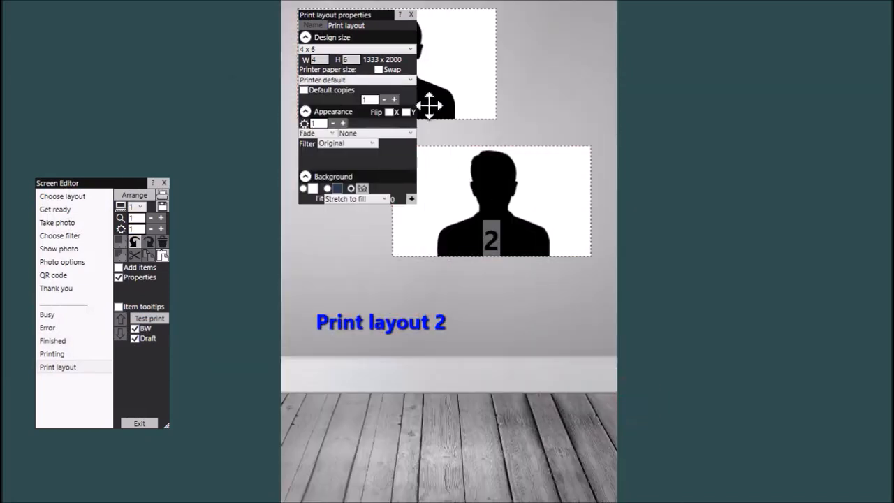
Move the properties window off the layout, then shift photo 1 down to mid-left and photo 2 to the layout's lower right
left_click_drag(373, 20, 174, 39)
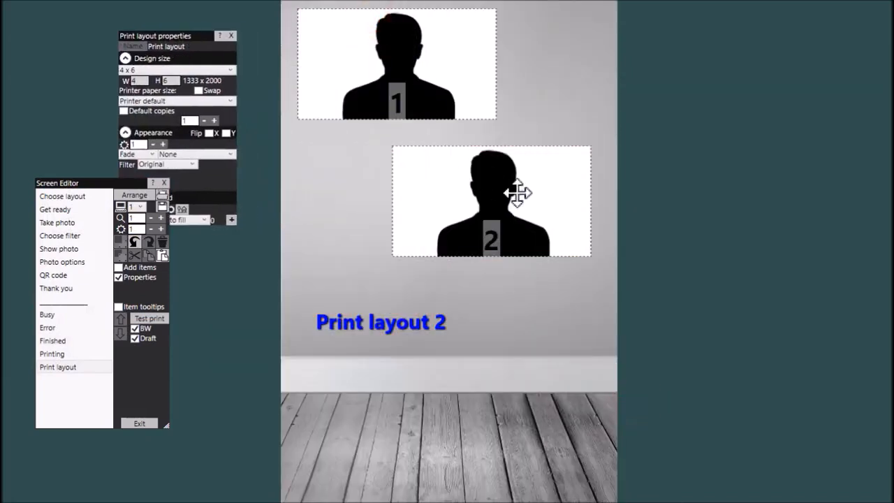
left_click_drag(448, 83, 440, 287)
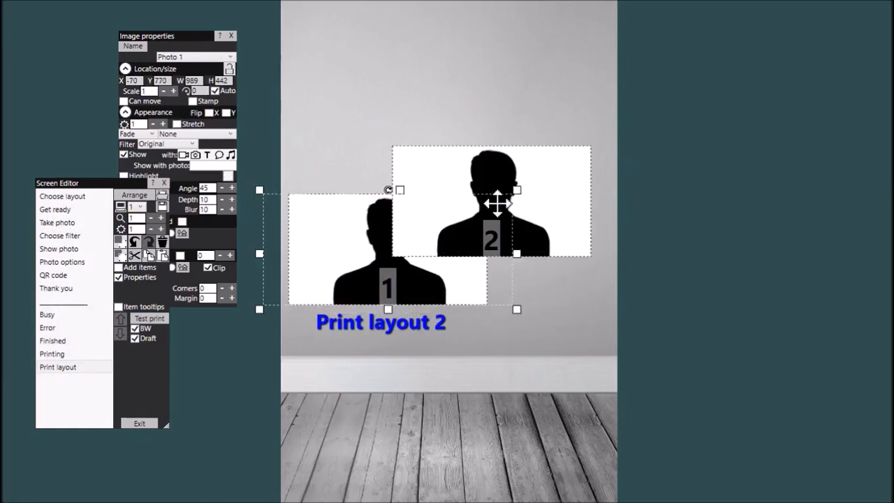
left_click_drag(557, 220, 574, 409)
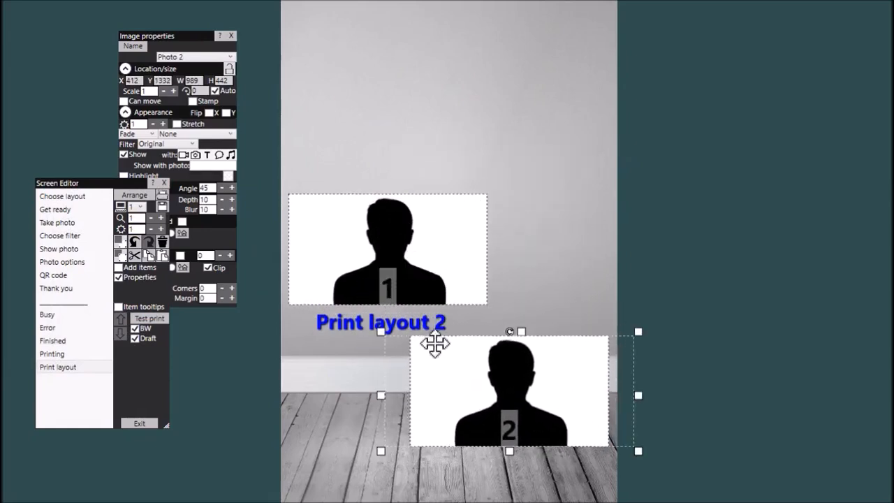
Move the print layout label above the photos and change its text to "Print layout 3"
left_click_drag(413, 329, 466, 122)
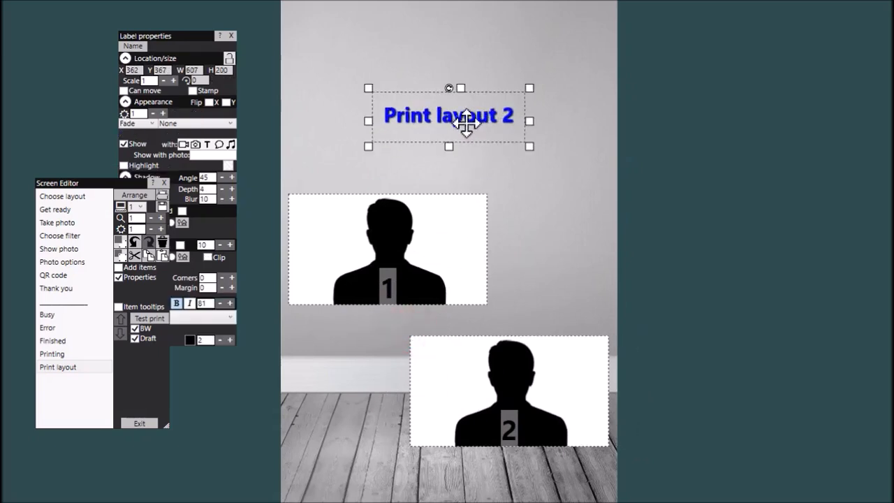
double_click(479, 115)
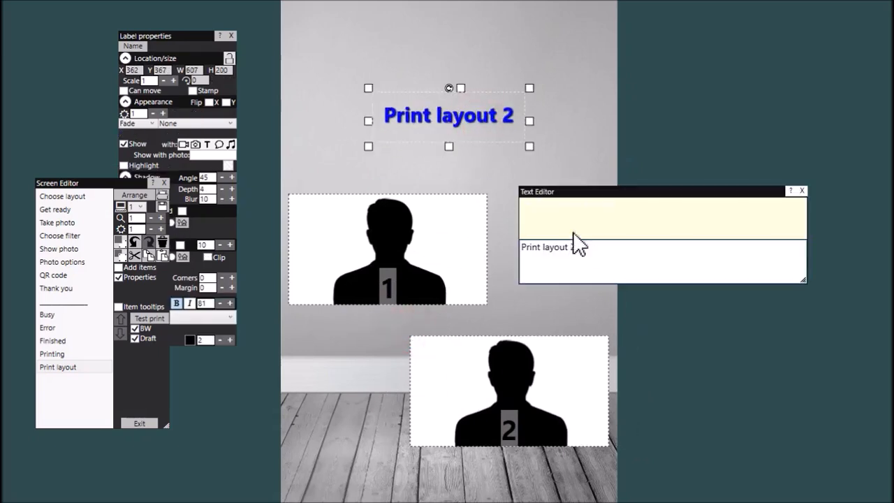
key("BackSpace")
type("3")
left_click(565, 49)
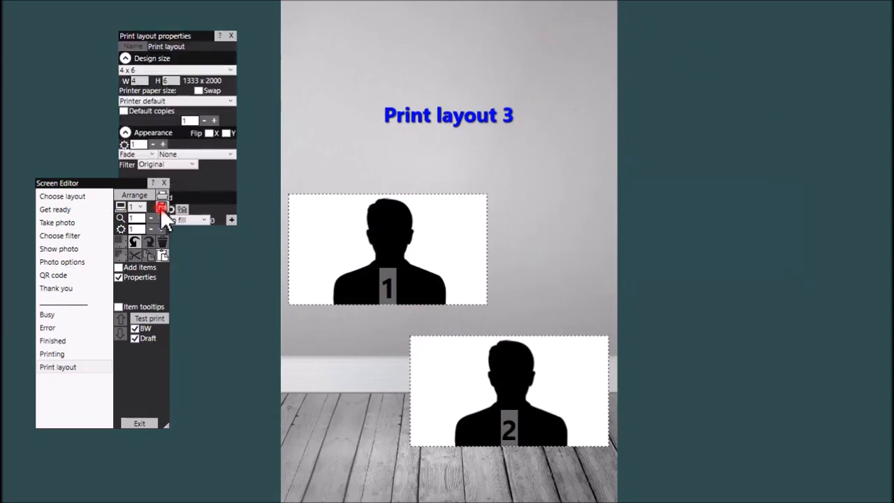
Save the print layout screen as Layout3-2photos.txt in the Print layout folder
left_click(161, 212)
left_click(196, 216)
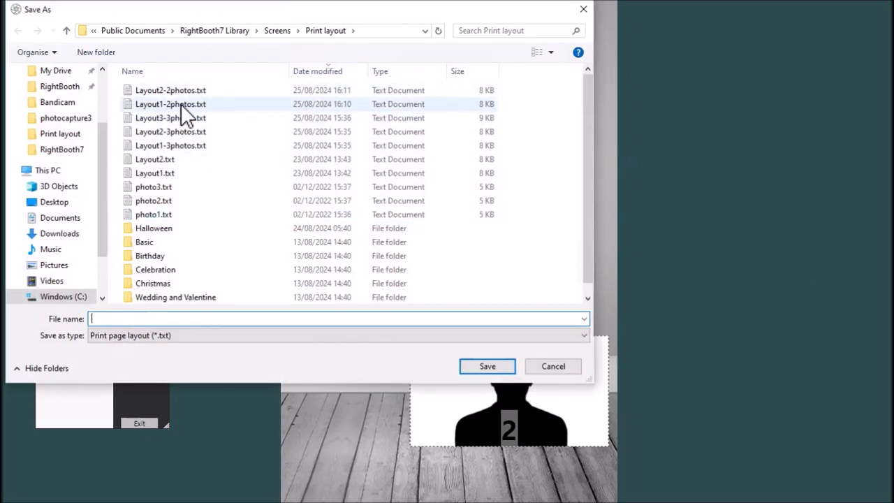
left_click(179, 117)
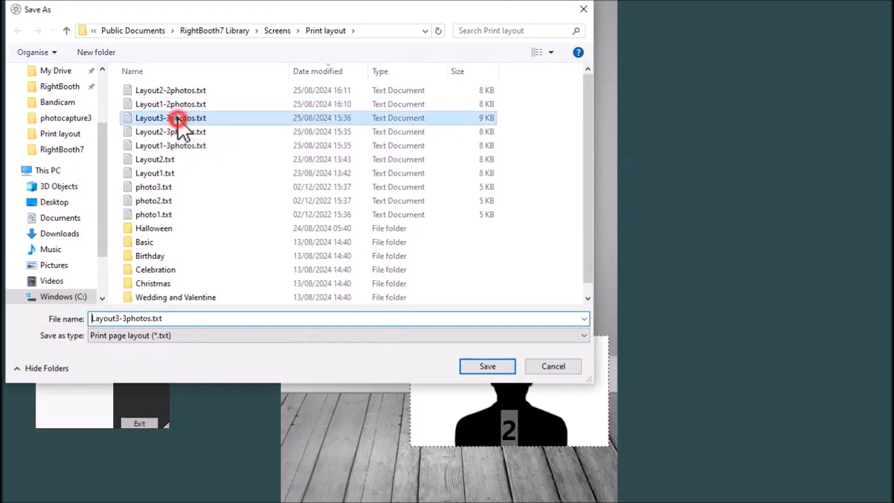
double_click(124, 318)
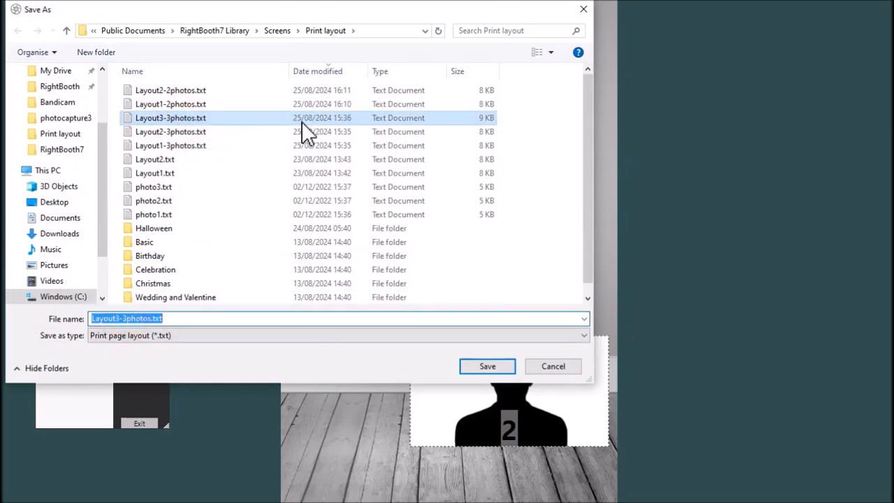
key("End")
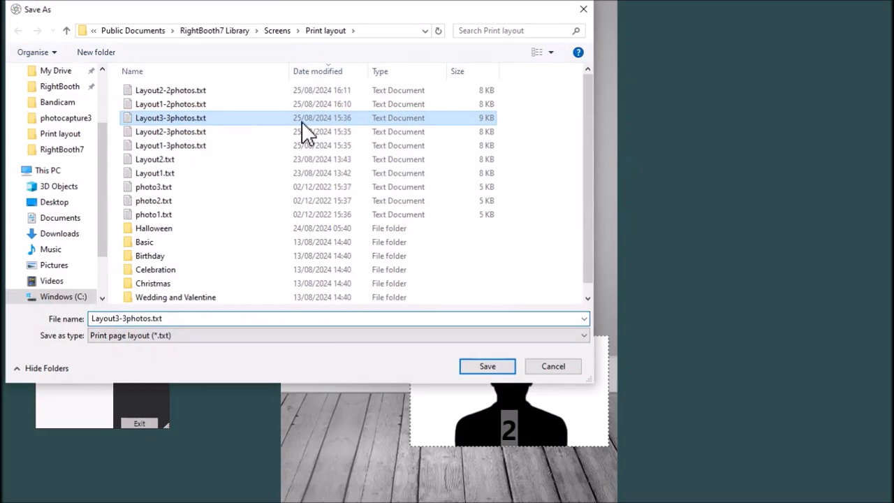
key("BackSpace")
type("2")
left_click(508, 366)
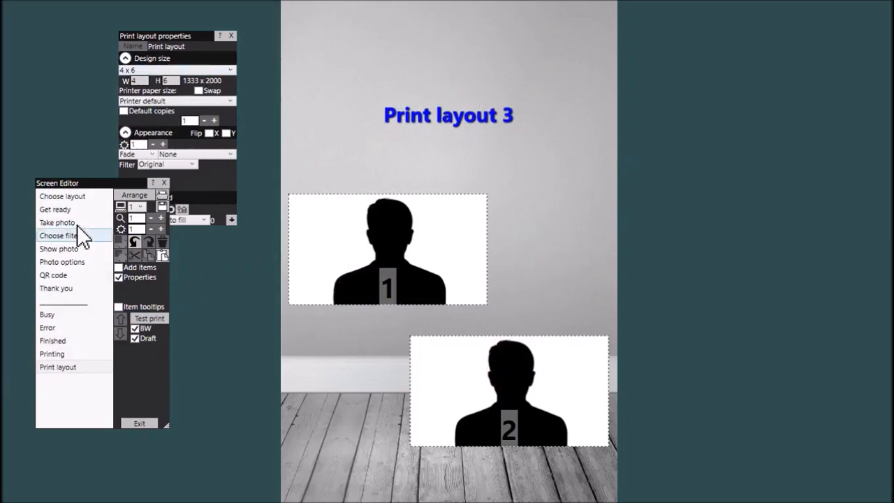
Open the layout grid's file list on the Choose layout screen and remove all three 3-photo layouts
left_click(82, 196)
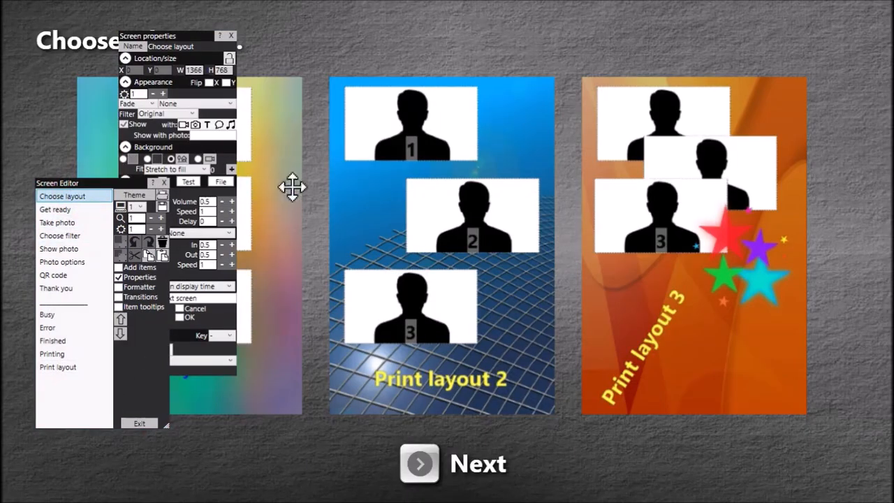
double_click(385, 173)
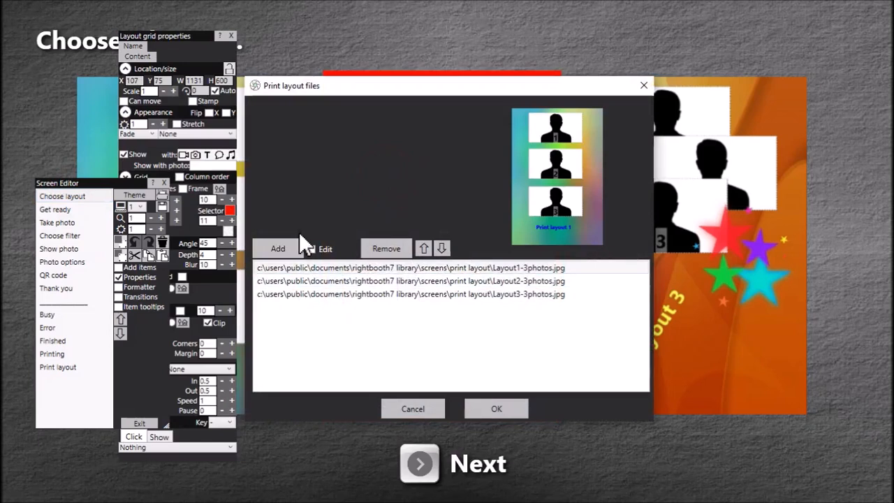
left_click(377, 267)
left_click(391, 249)
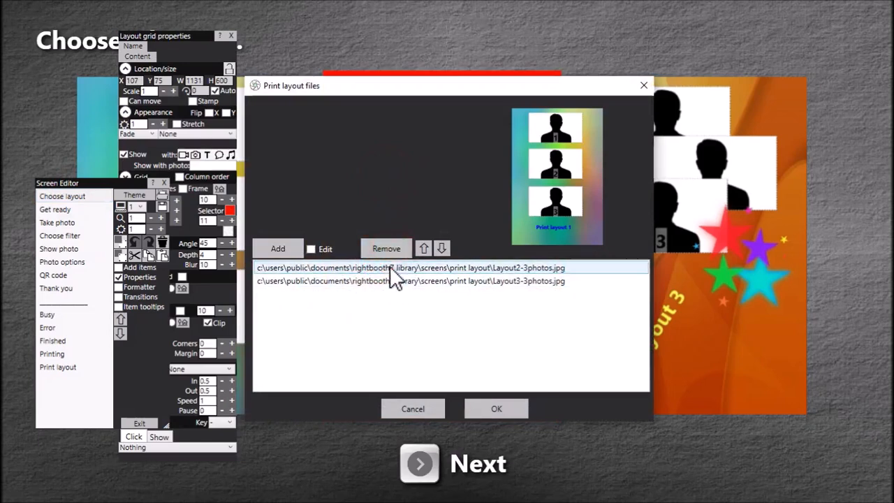
left_click(389, 266)
left_click(395, 248)
left_click(391, 267)
left_click(396, 249)
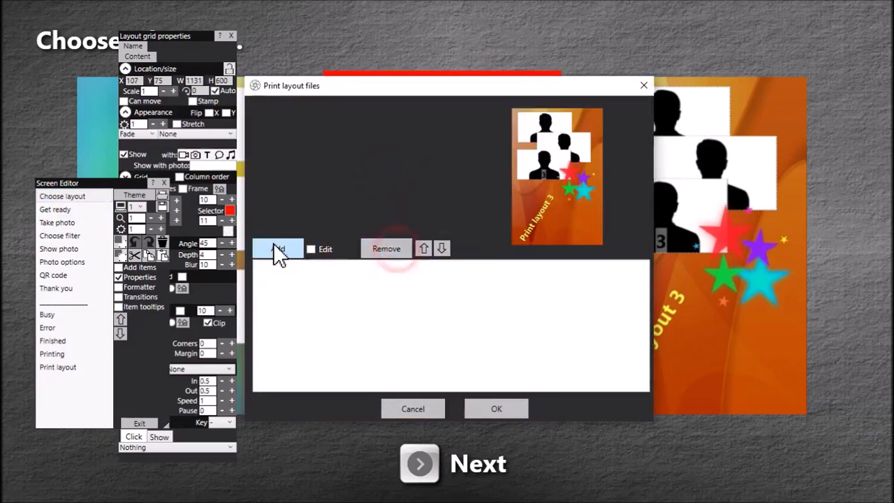
Add Layout1-2photos, Layout2-2photos and Layout3-2photos to the layout grid's print layout files
left_click(275, 247)
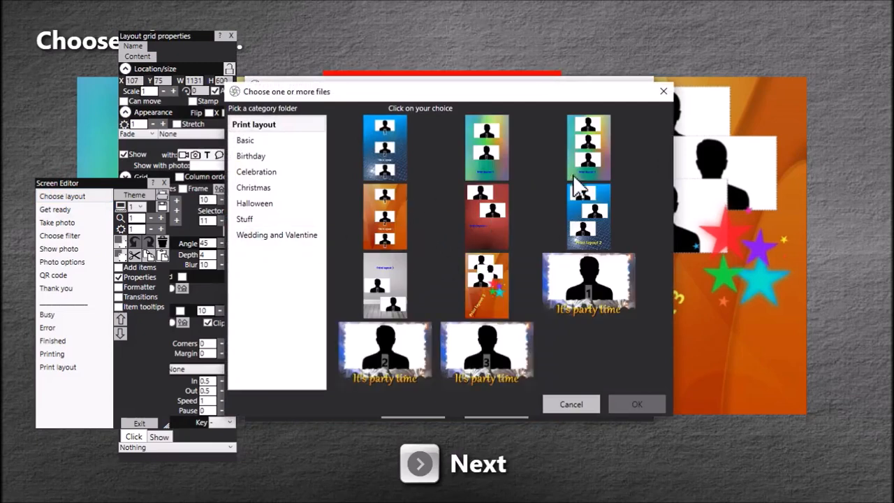
left_click(492, 218)
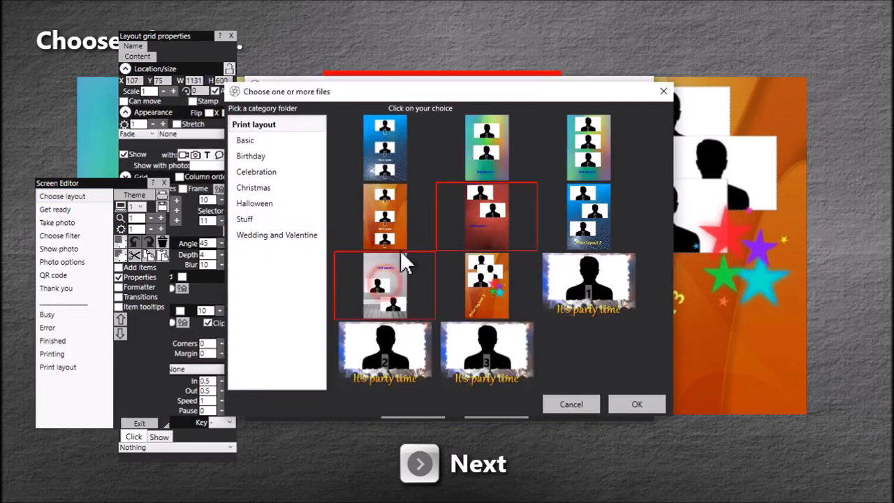
left_click(485, 157)
left_click(626, 410)
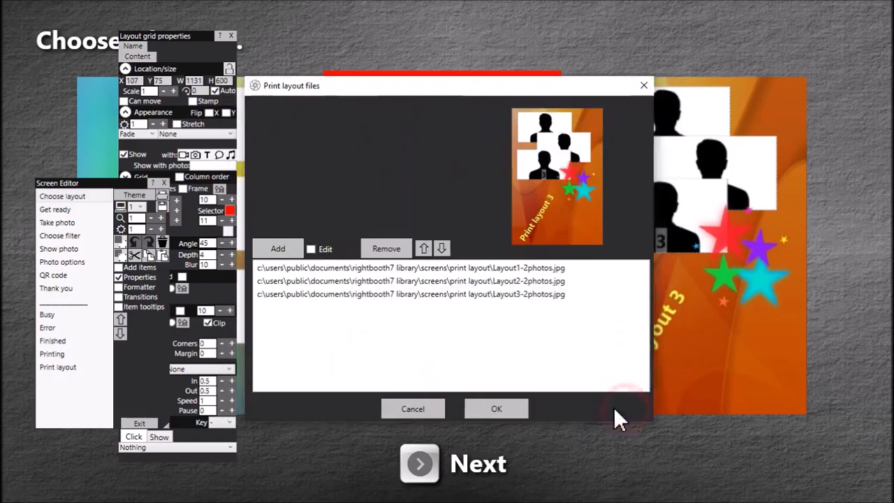
left_click(504, 409)
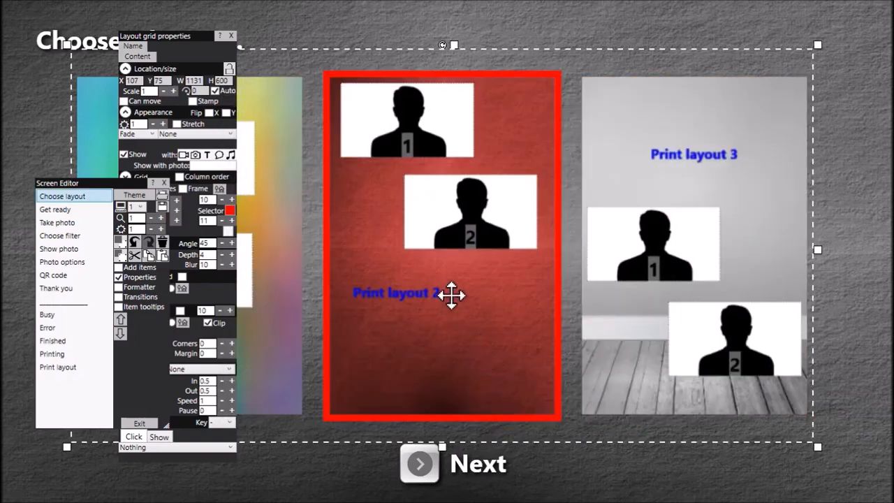
Exit the Screen Editor and save the event under the new name 2photos.rbe
left_click_drag(180, 38, 384, 22)
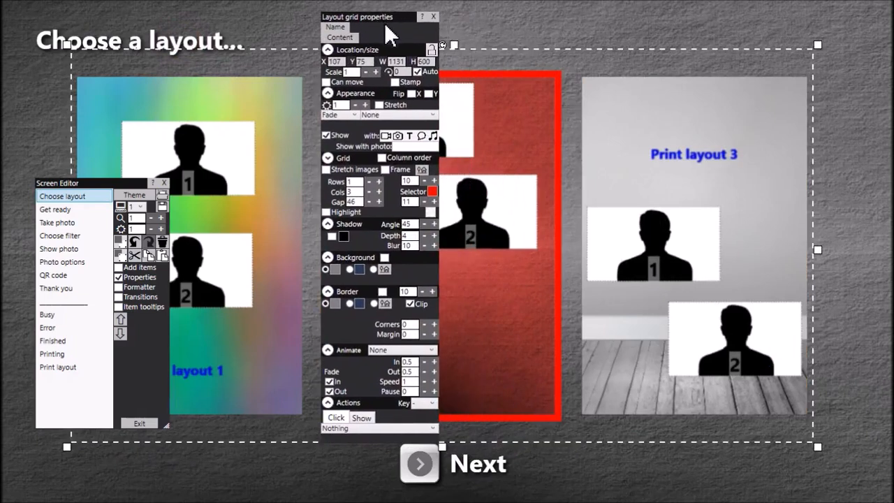
left_click(434, 16)
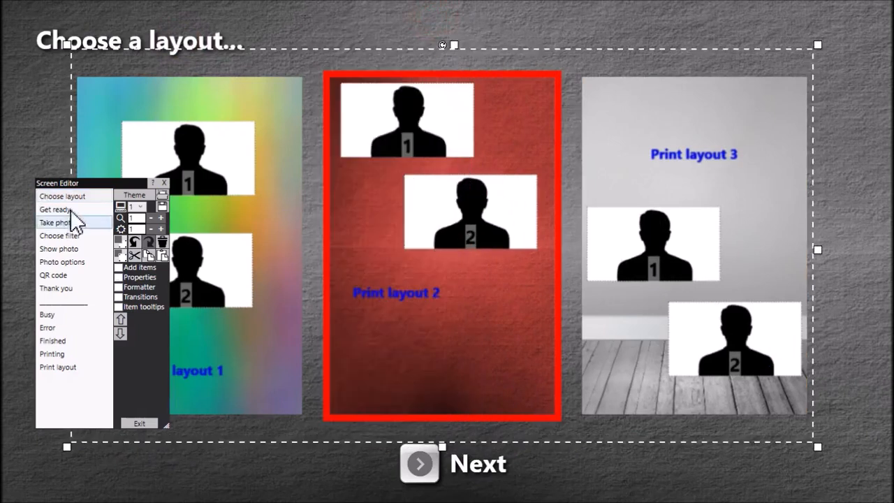
left_click(143, 424)
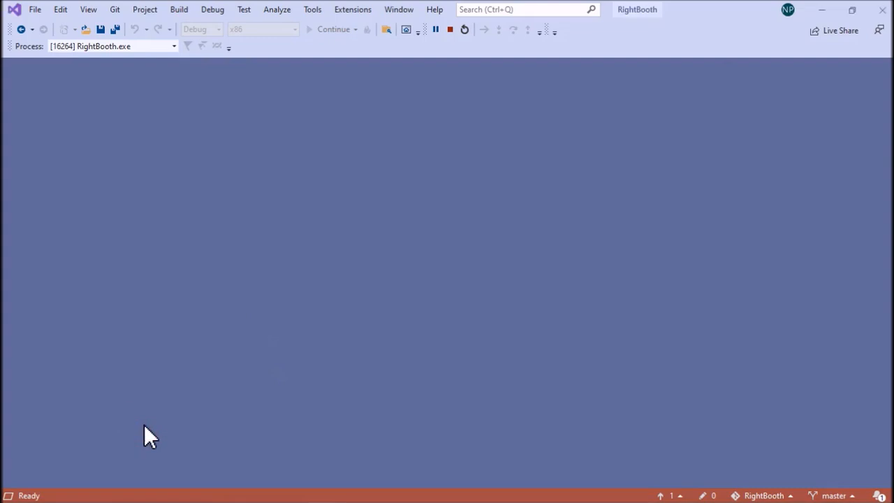
left_click(385, 98)
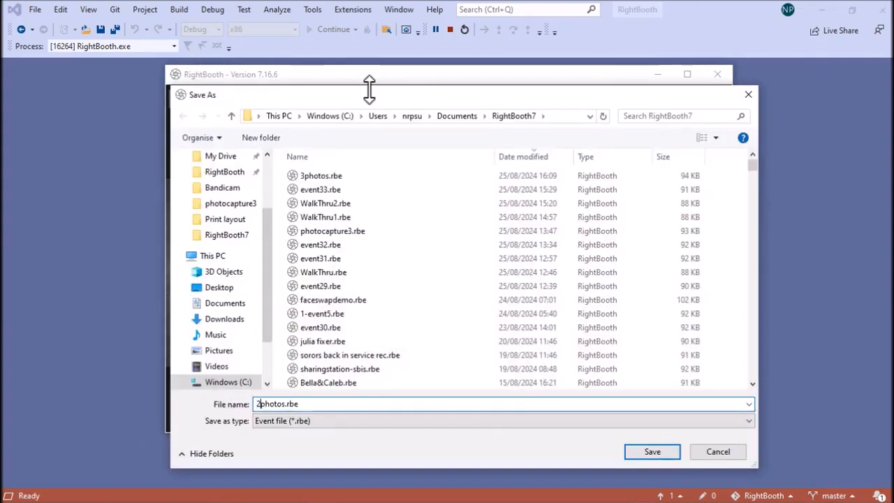
key("Return")
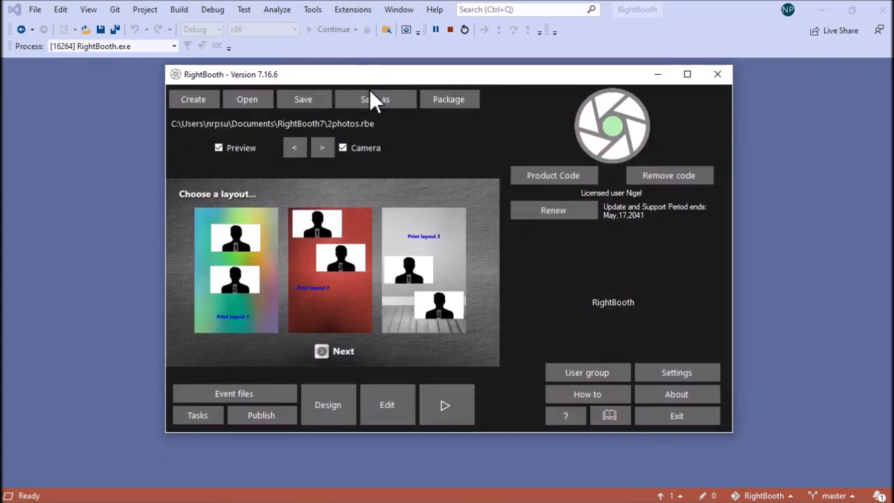
Review the 2photos event's screens in the Screen Editor from Choose layout through Show photo, checking the photo placeholders and the Redo and Keep controls
left_click(396, 403)
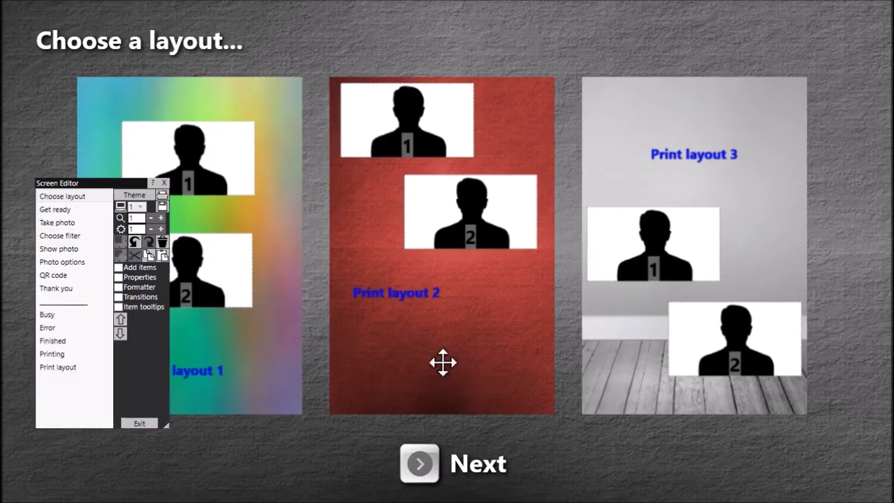
left_click_drag(122, 182, 419, 115)
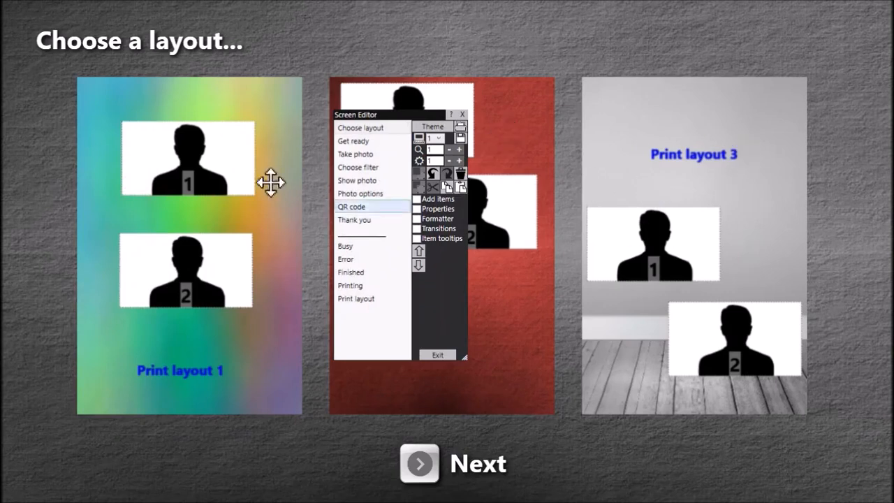
left_click(377, 142)
left_click(377, 153)
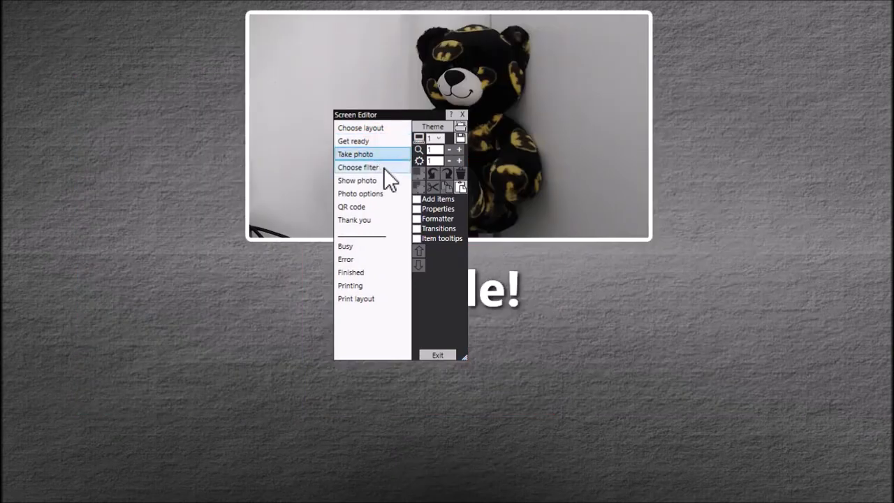
left_click(381, 169)
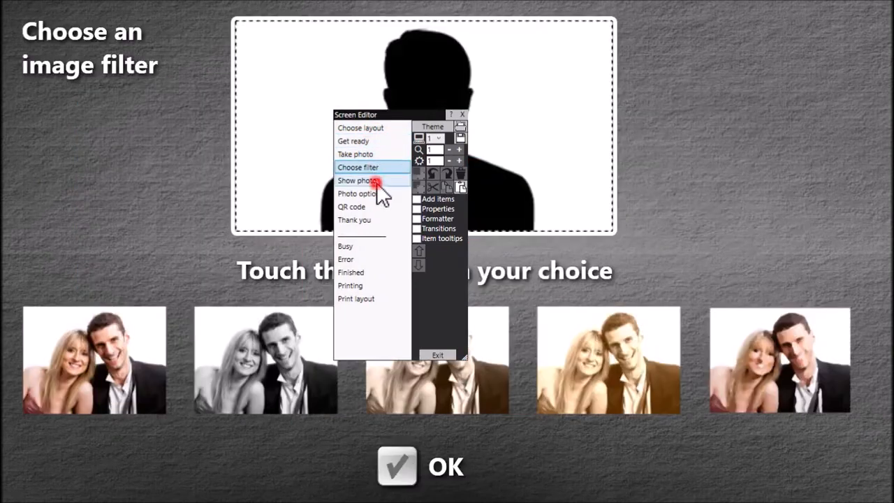
left_click(377, 181)
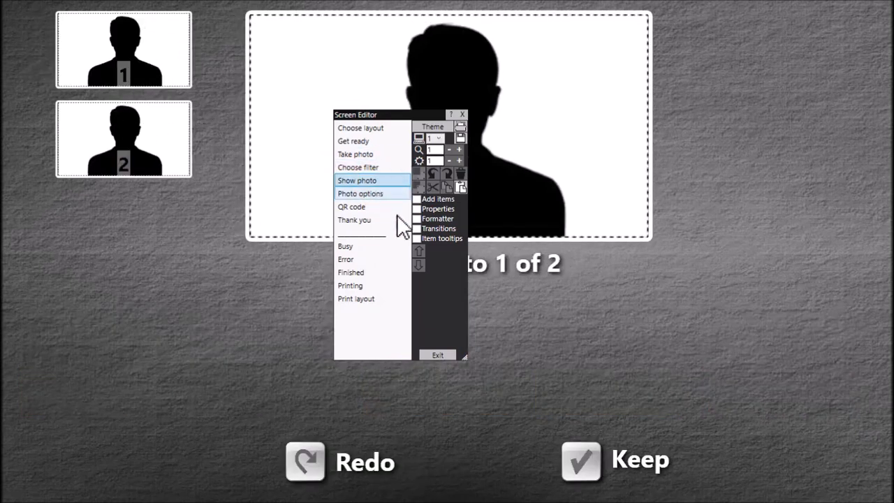
left_click(265, 398)
left_click_drag(661, 449, 663, 450)
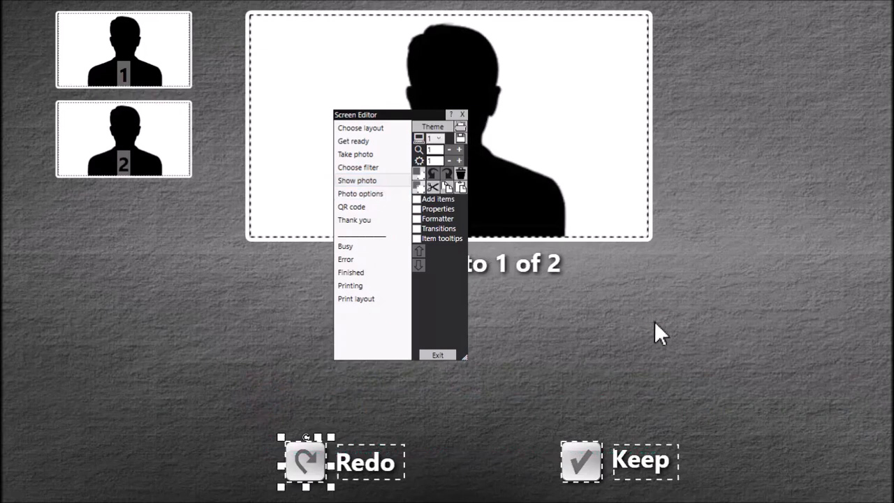
left_click(655, 322)
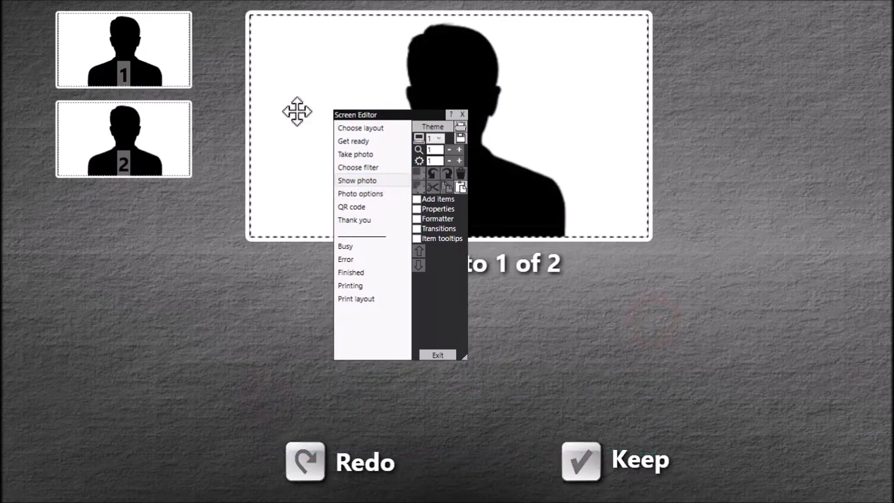
Review the Photo options, QR code and Thank you screens, and exit the Screen Editor
left_click(364, 194)
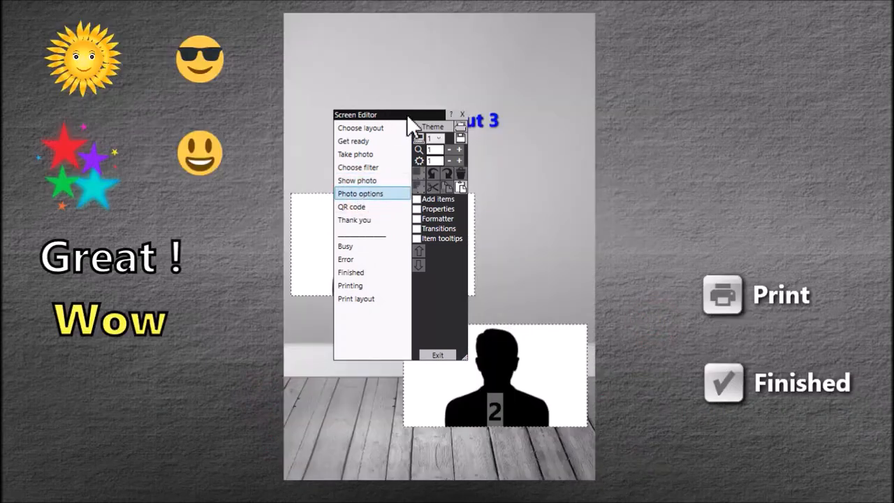
left_click_drag(407, 114, 215, 220)
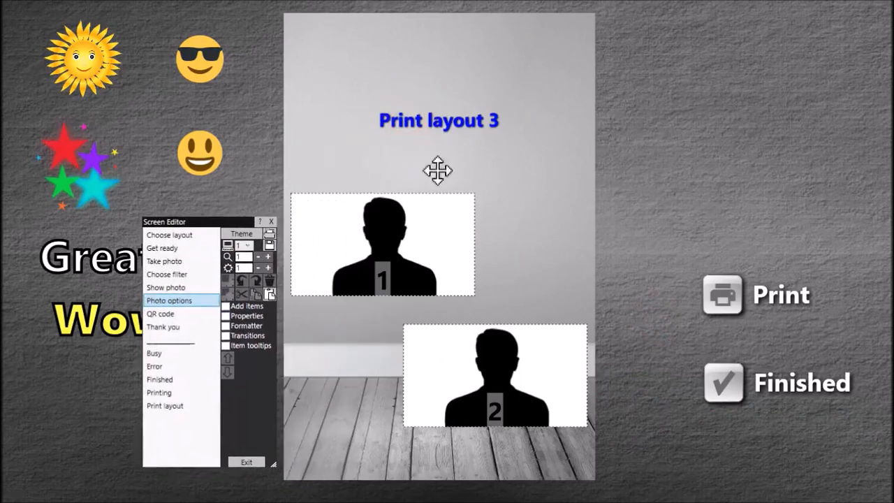
left_click(185, 316)
left_click(179, 327)
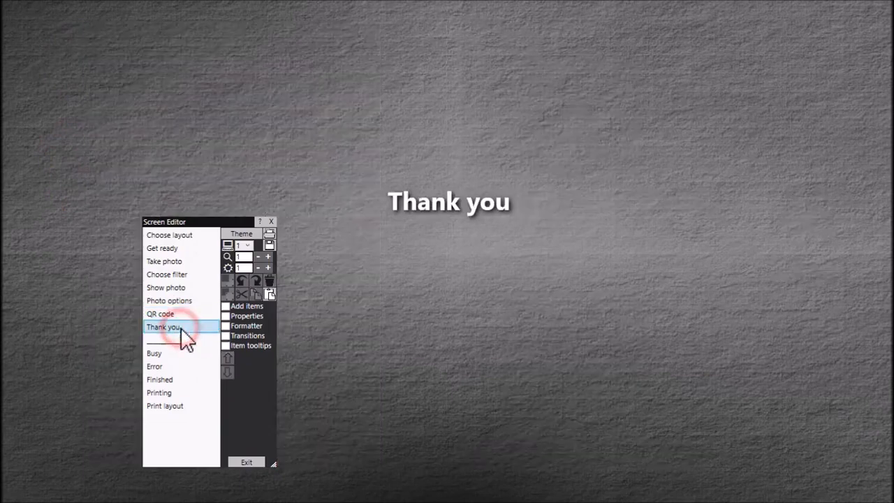
left_click(249, 461)
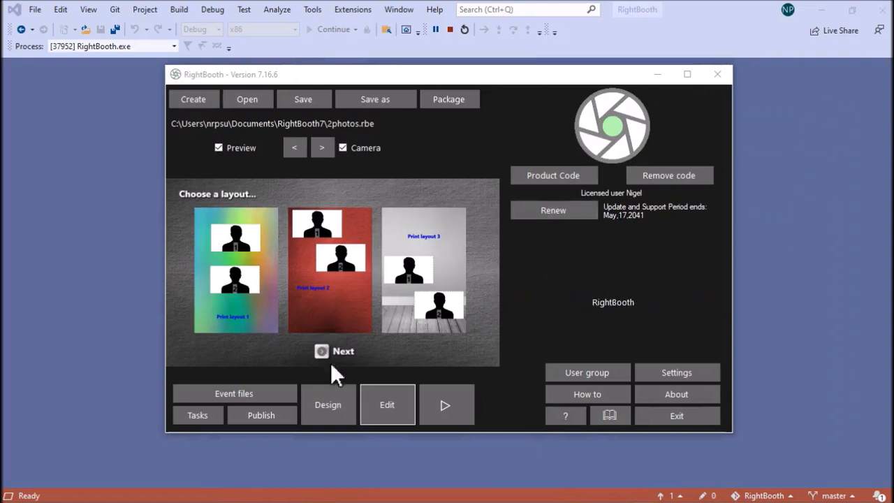
Set the number of photos to 1 in the Event Designer's recording settings
left_click(335, 402)
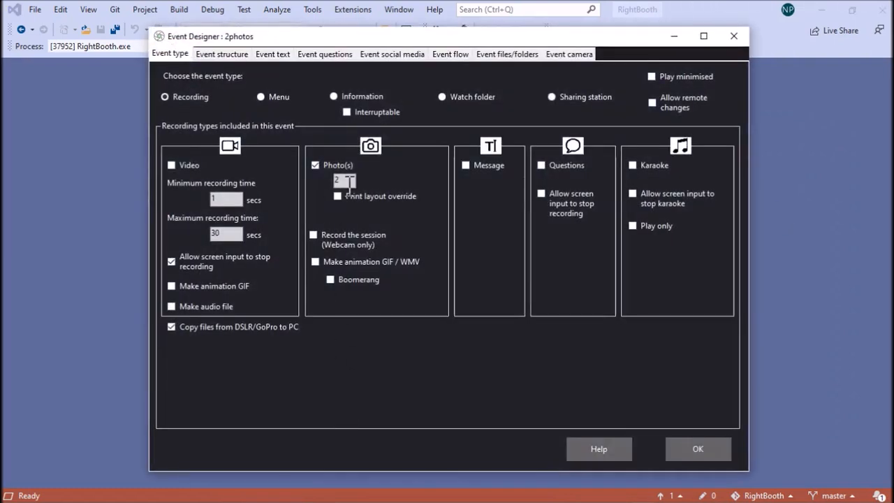
left_click(701, 451)
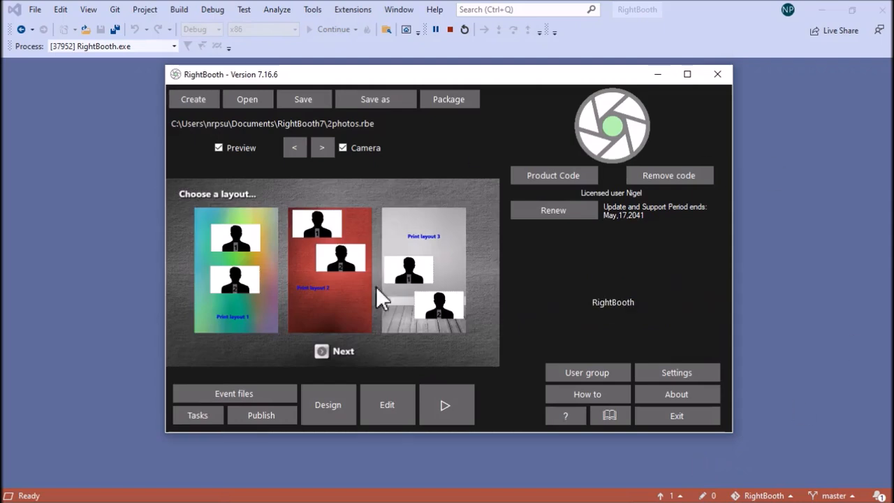
On the Print layout screen, move photo 1 near the top of the page and the text label to its lower part
left_click(395, 412)
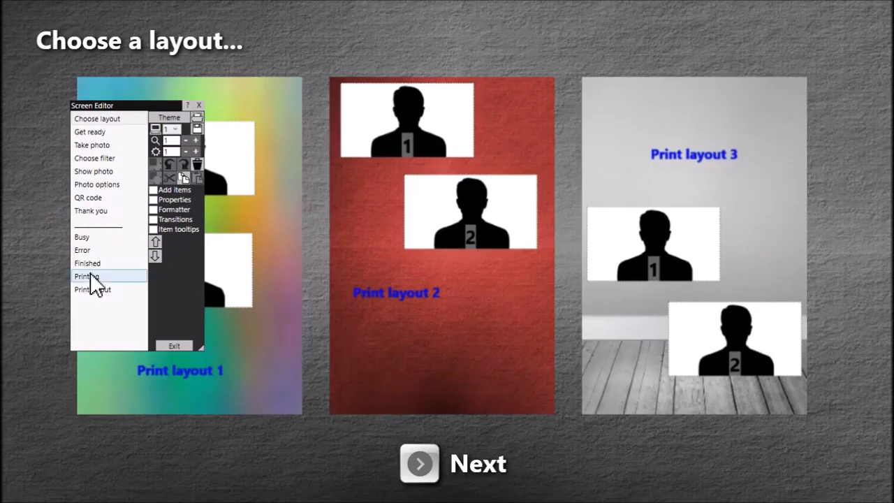
left_click(104, 292)
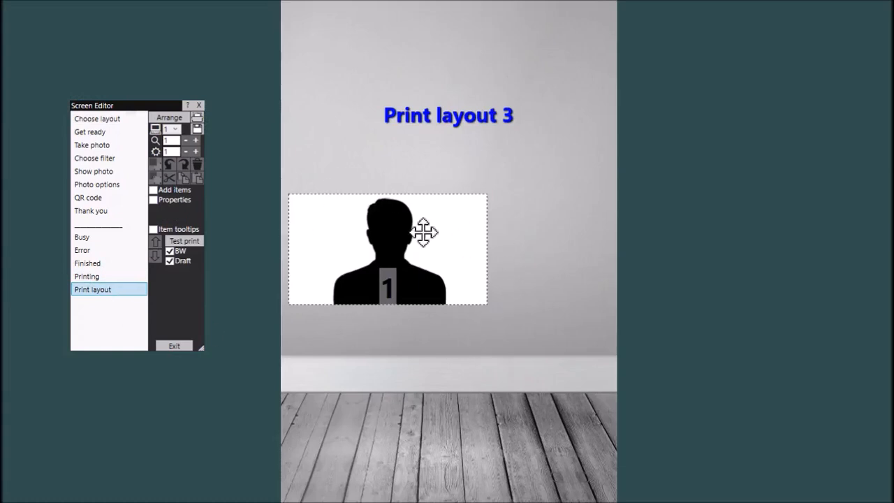
left_click_drag(424, 271, 465, 123)
left_click_drag(467, 243, 458, 375)
Change the print layout's label text to "Print layout 1"
double_click(461, 375)
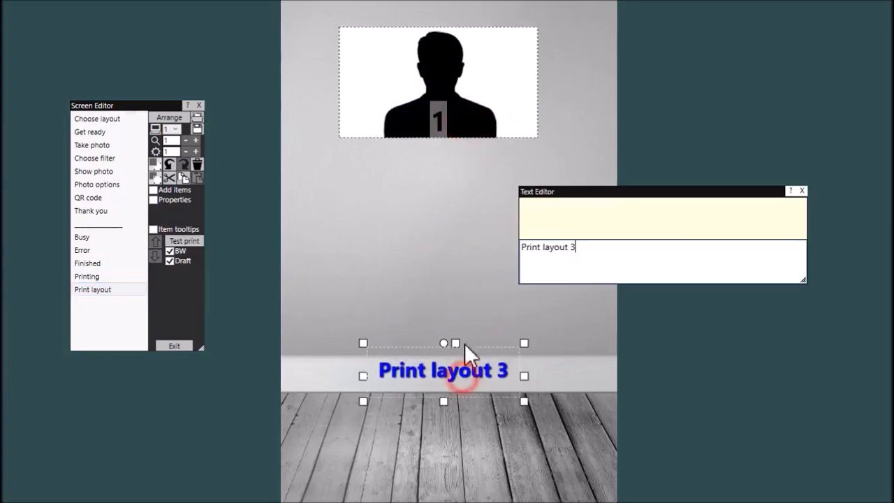
left_click(589, 247)
key("BackSpace")
type("1")
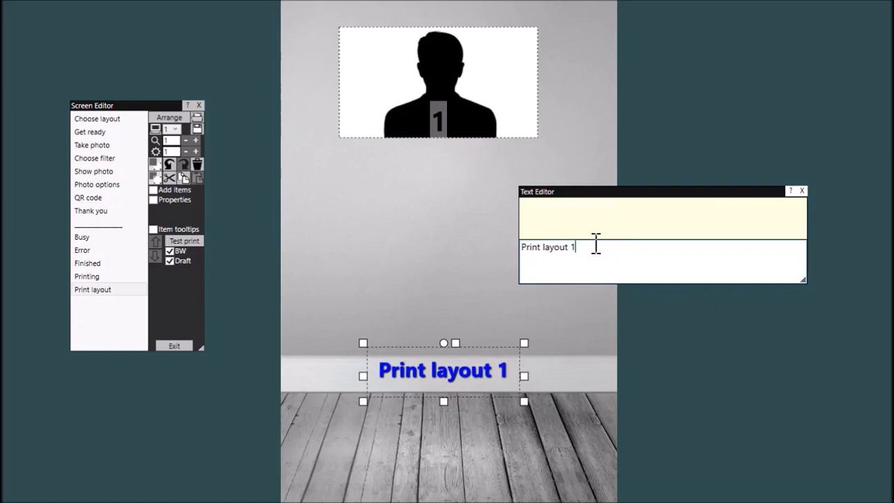
left_click(801, 190)
Reposition photo 1 at the top of the print layout and enlarge it to nearly the full page width
left_click_drag(452, 113, 440, 110)
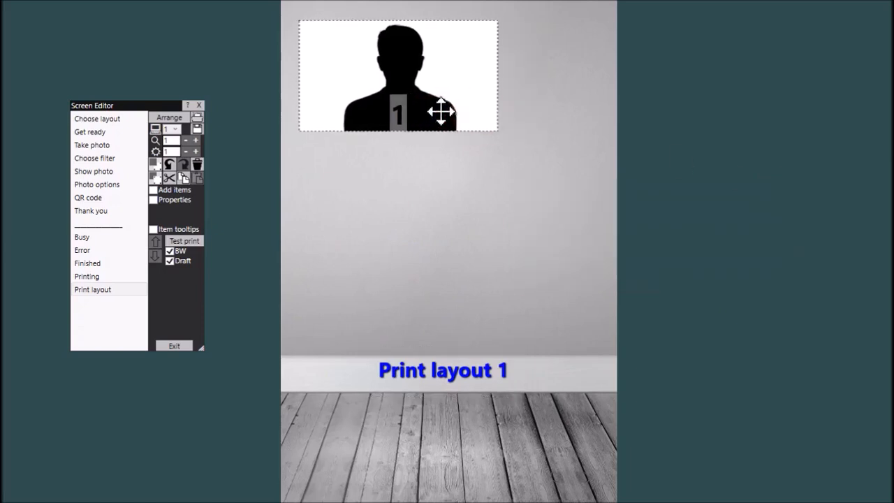
mouse_move(525, 134)
left_mouse_down()
mouse_move(614, 218)
mouse_move(593, 213)
mouse_move(521, 147)
left_mouse_up()
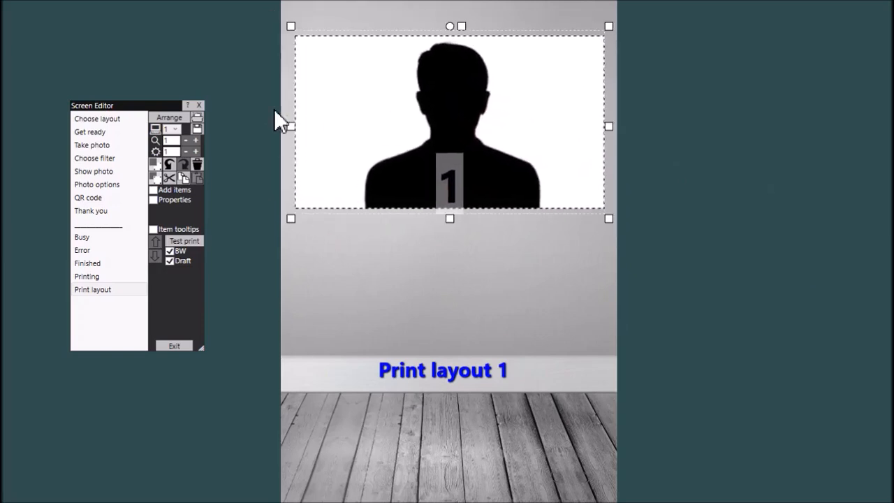
Save the print layout screen as Layout1-1photo.txt in the Print layout folder
left_click(197, 127)
left_click(245, 140)
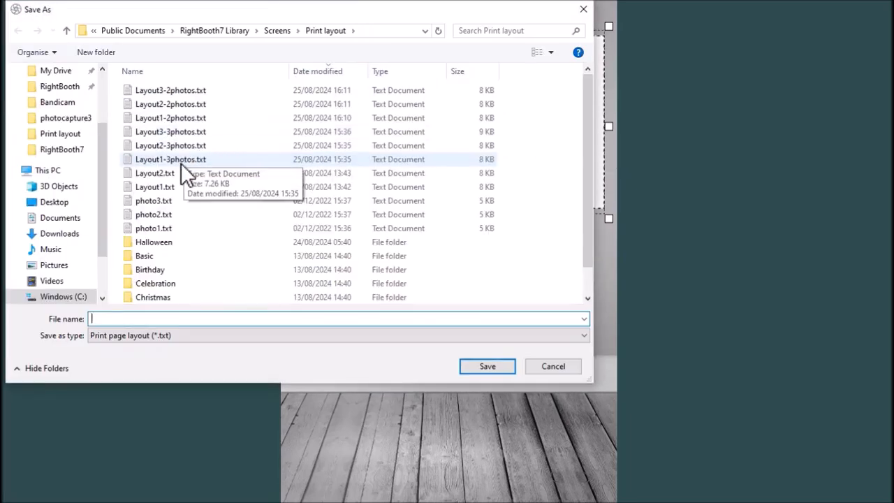
left_click(181, 163)
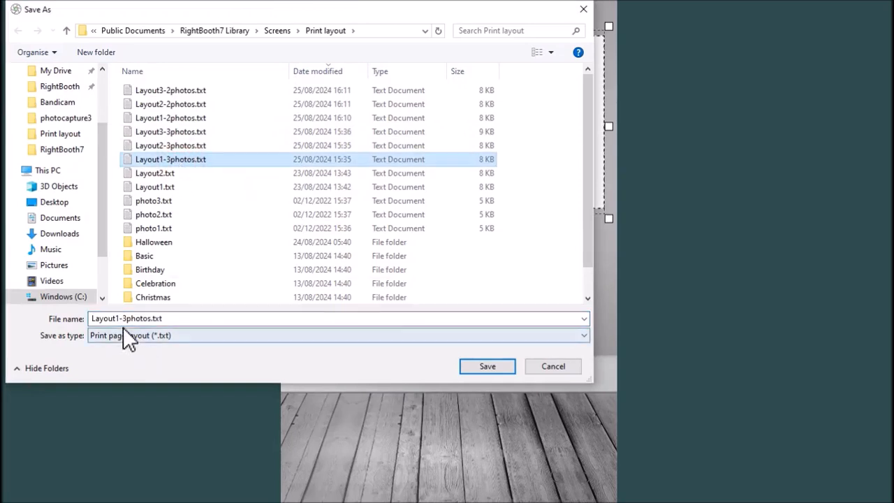
left_click(130, 321)
key("Home")
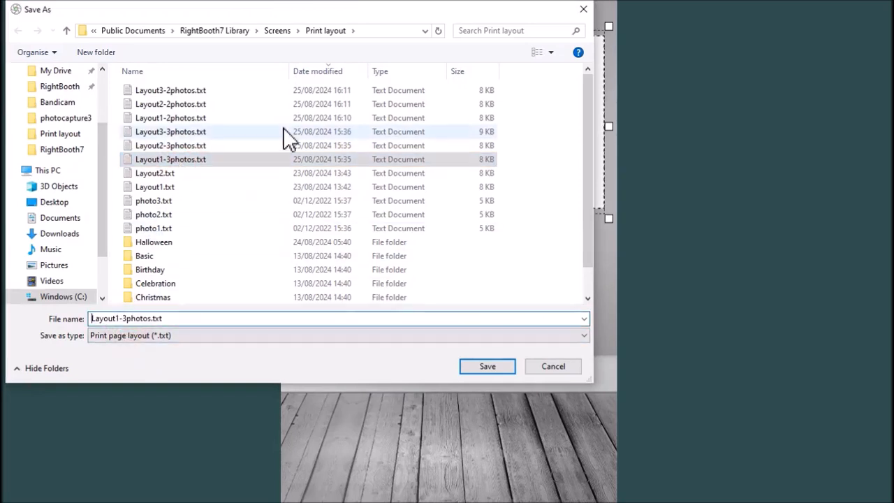
key("Right")
key("Right")
key("Right")
key("Right")
key("Right")
key("Right")
key("Right")
key("Right")
key("Right")
key("BackSpace")
type("1")
key("Right")
key("Right")
key("Delete")
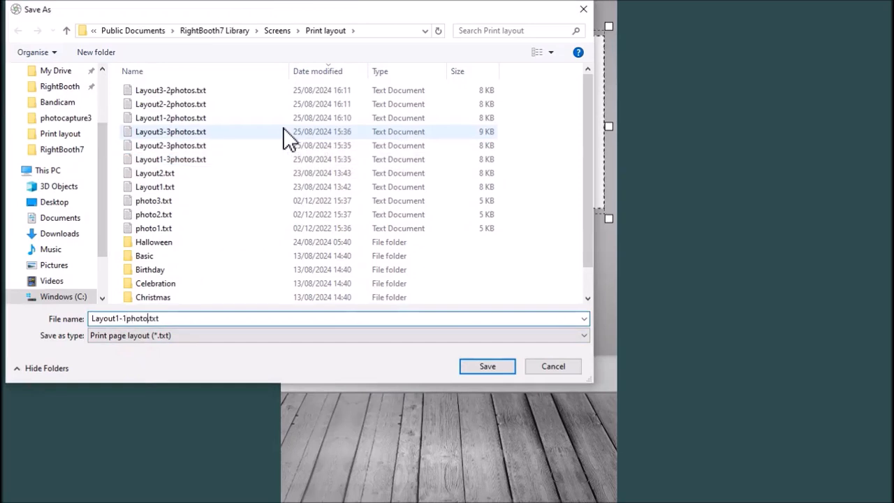
left_click(491, 366)
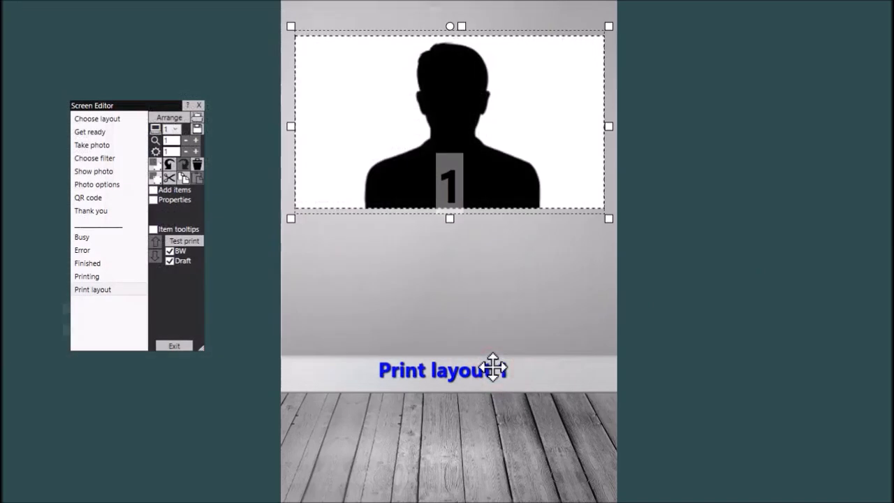
Set the print layout's background image to the teal draped fabric from the Materials backgrounds
left_click(170, 200)
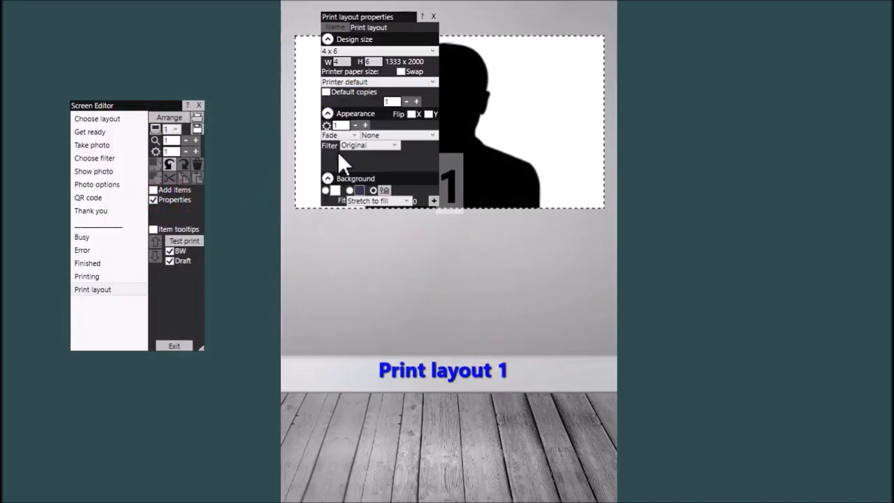
left_click(383, 190)
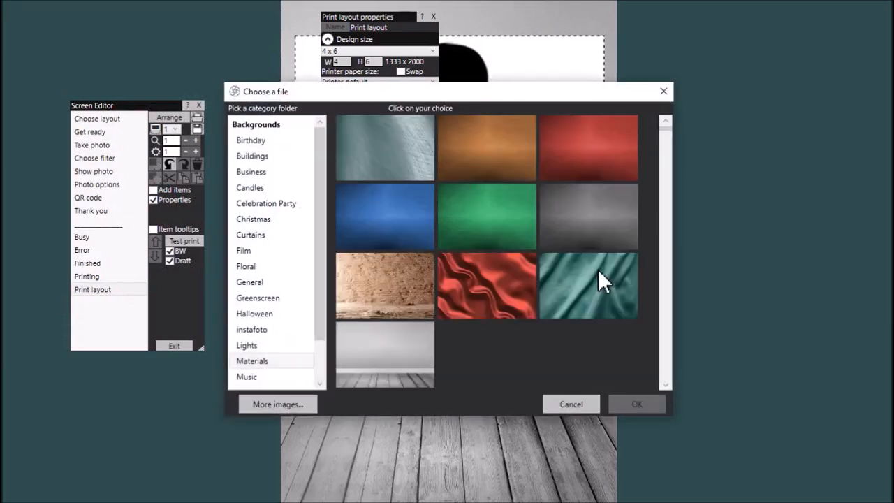
left_click(597, 168)
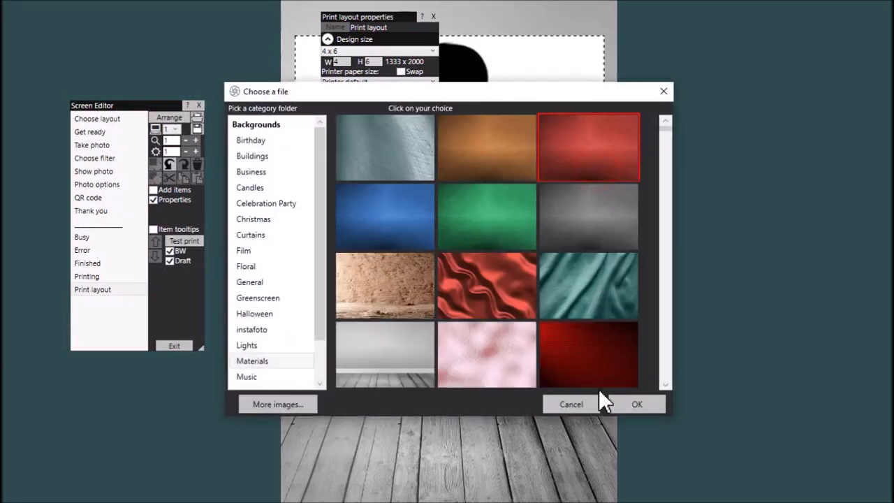
left_click(610, 299)
left_click(632, 404)
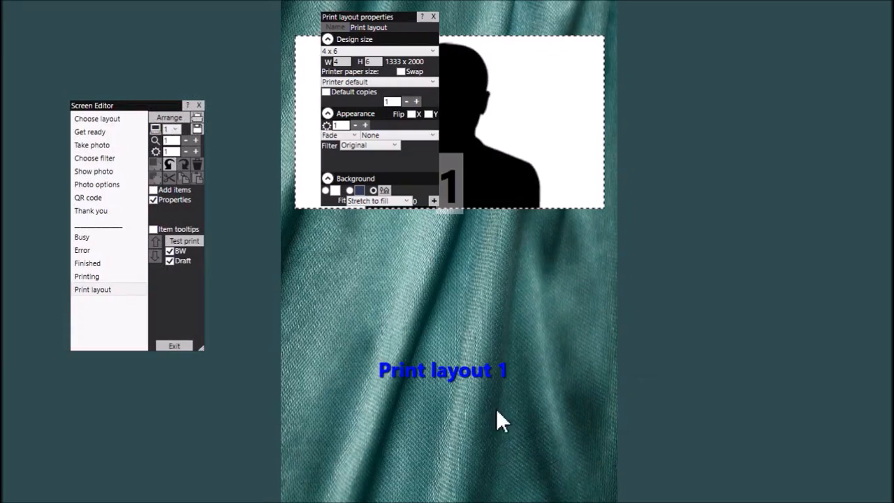
Change the print layout label's text colour to yellow
left_click(484, 373)
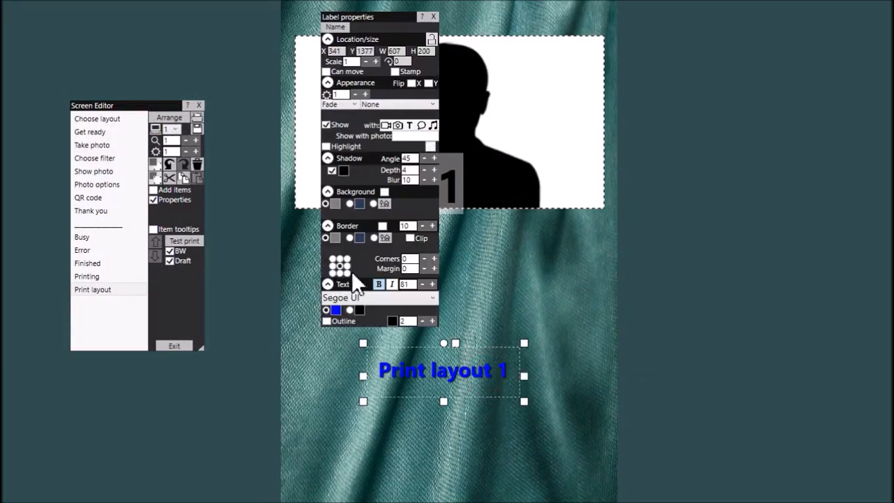
left_click(340, 309)
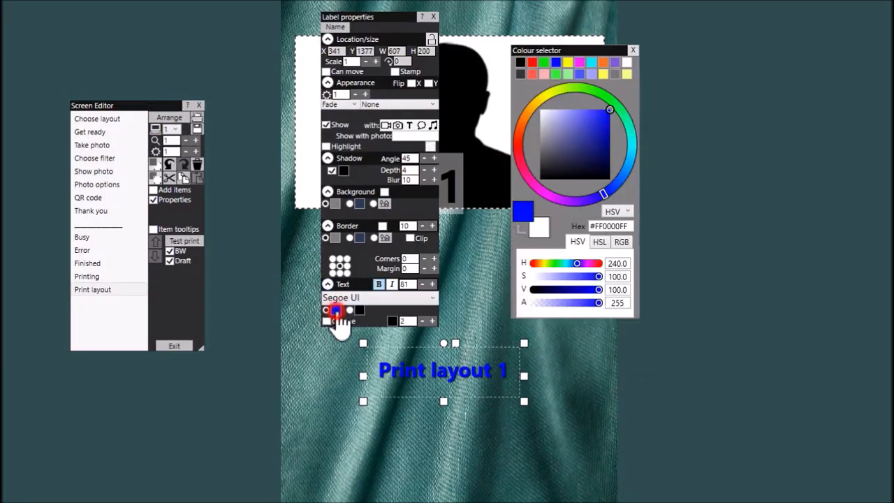
left_click(567, 62)
Change the label text to "Print layout 2" and close the text and colour editors
double_click(460, 370)
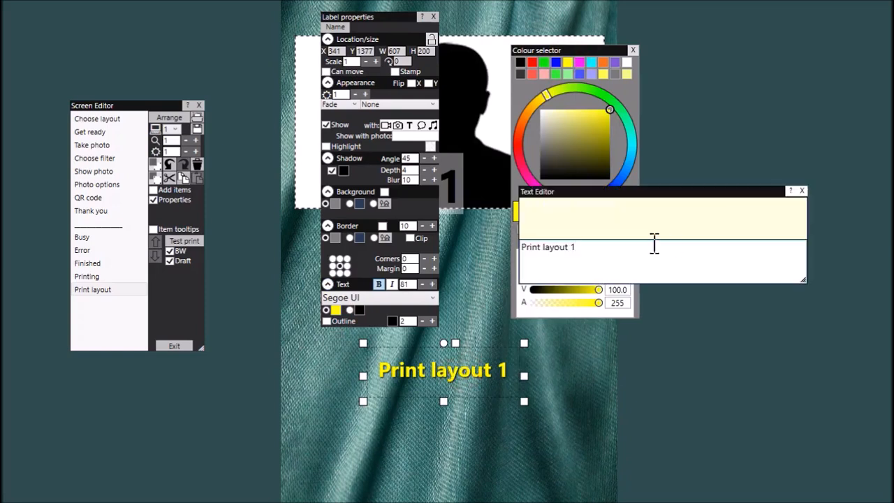
key("BackSpace")
type("2")
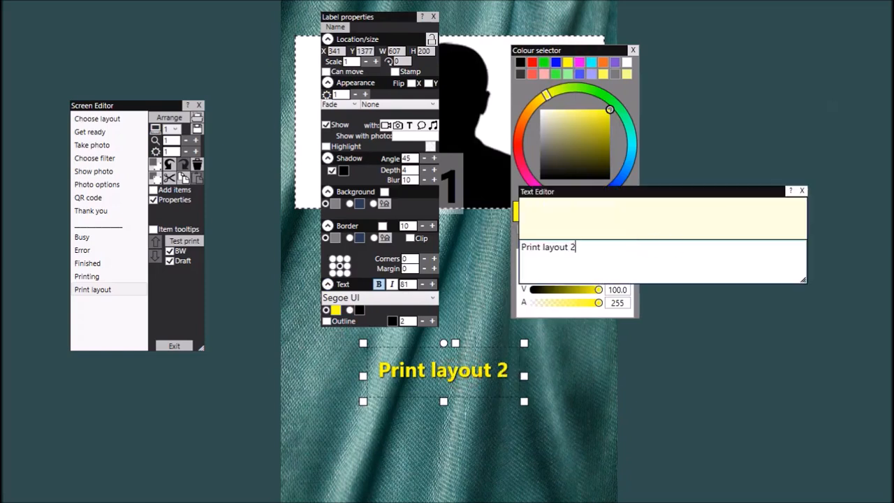
left_click(802, 189)
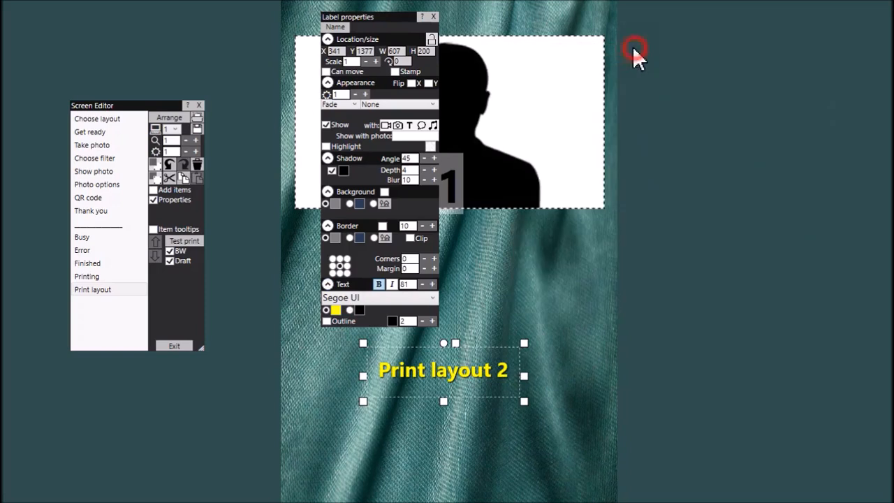
left_click(633, 50)
Save the print layout as Layout2-1photo.txt in the Print layout folder
left_click(198, 129)
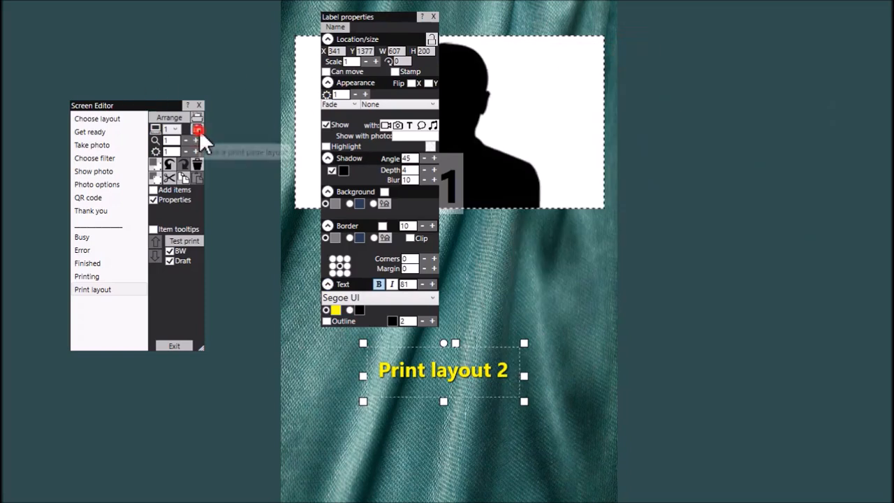
left_click(242, 144)
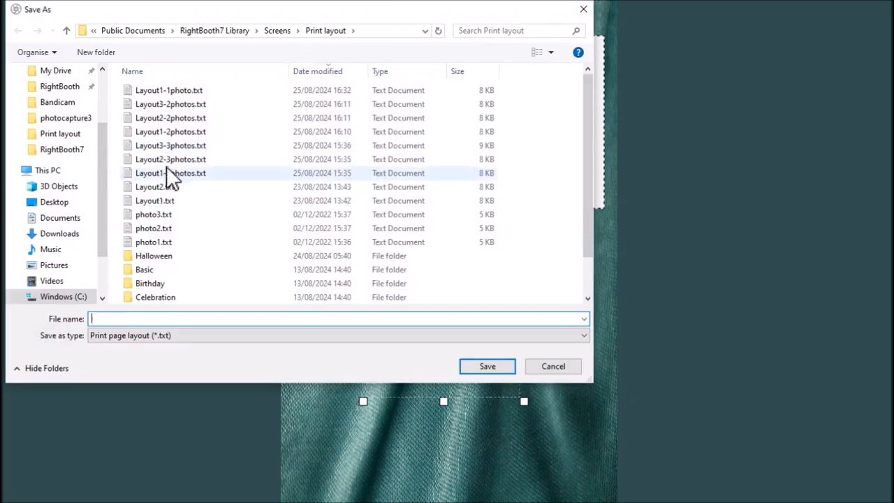
left_click(168, 117)
left_click(130, 318)
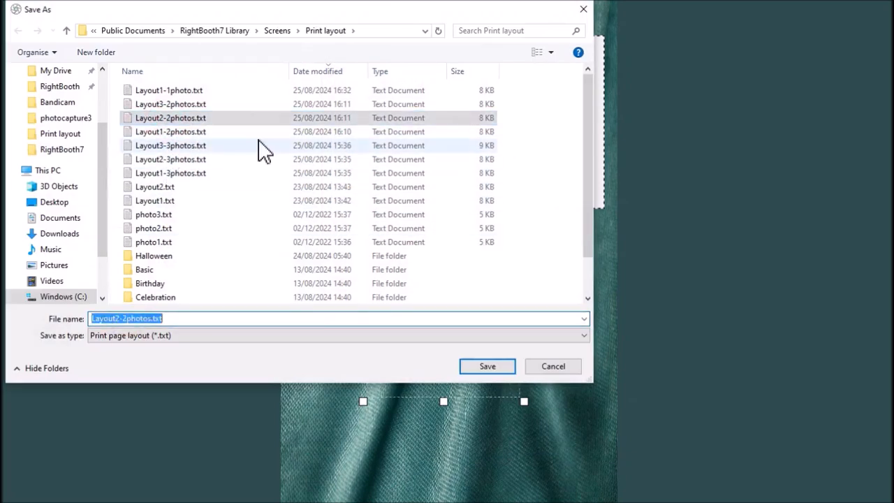
key("Delete")
type("1")
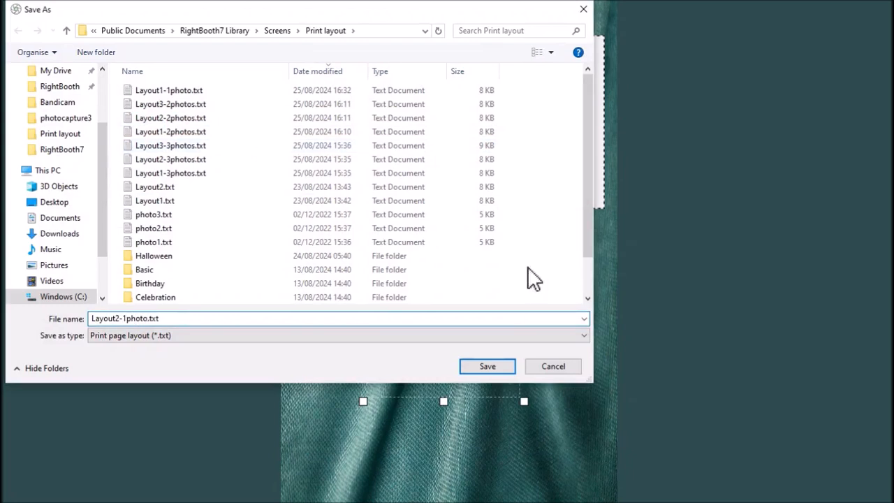
left_click(486, 368)
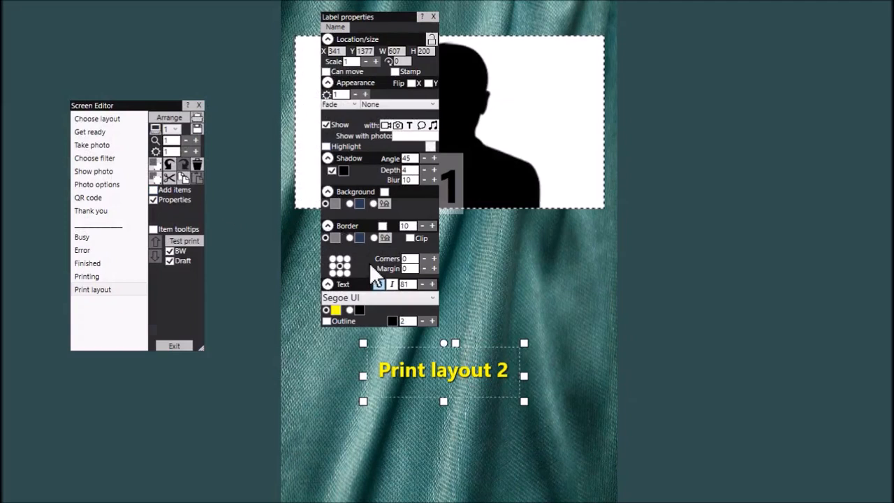
Set the print layout's background image to the spotlit dark wooden planks from the Materials backgrounds
left_click(498, 271)
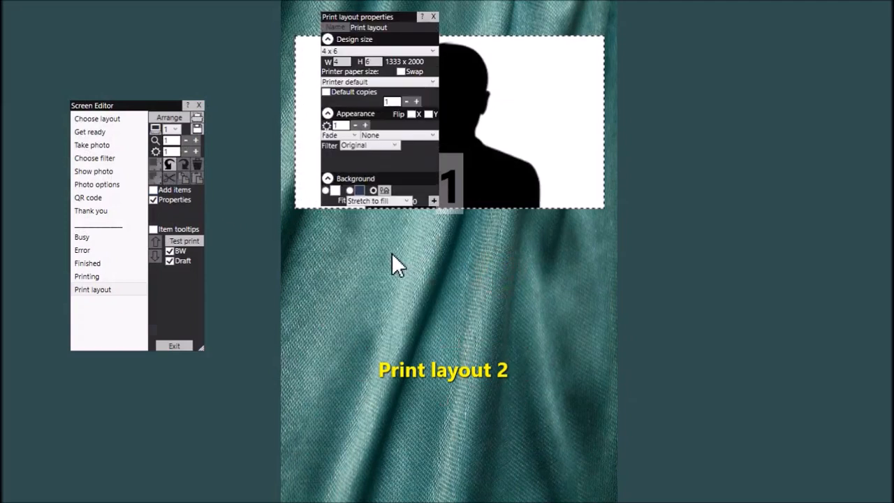
left_click(385, 191)
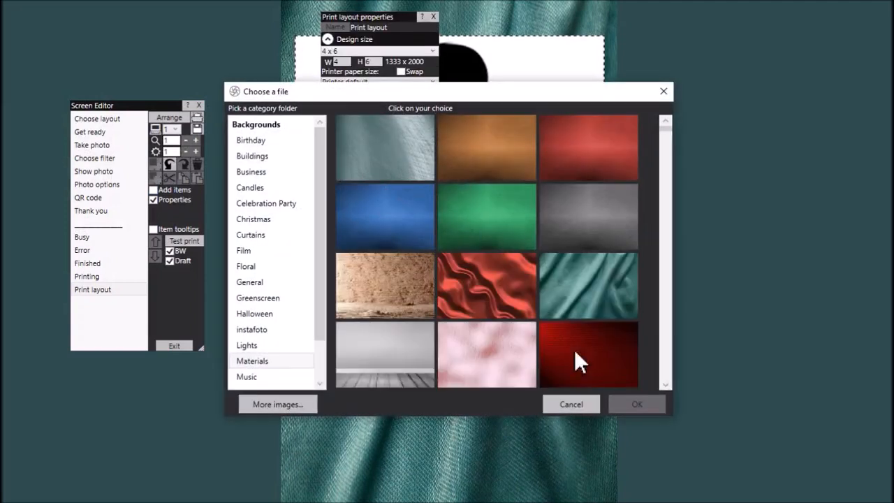
left_click(664, 334)
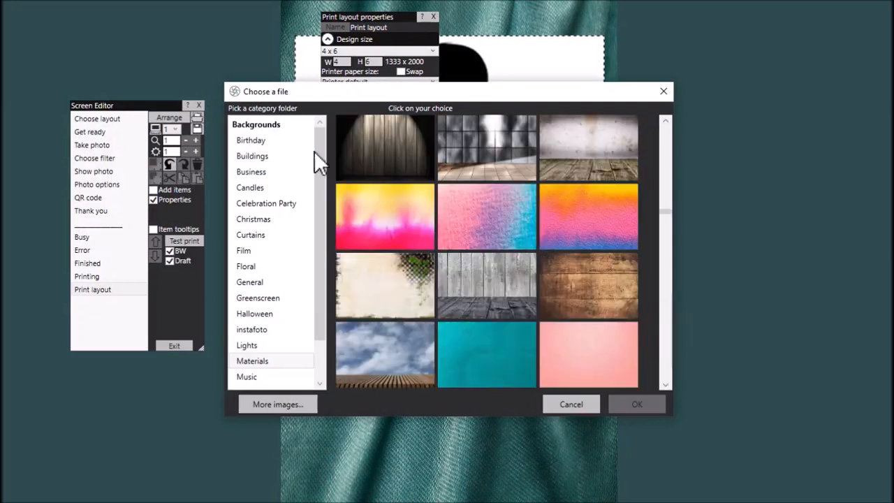
left_click(366, 139)
left_click(619, 398)
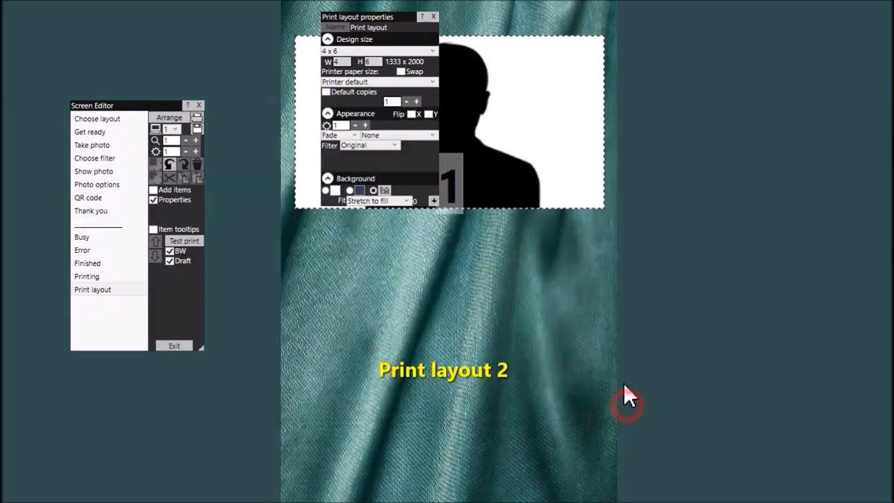
Move Photo 1 down the page to about Y 598 and change the label text to "Print layout 3"
left_click_drag(508, 135, 508, 256)
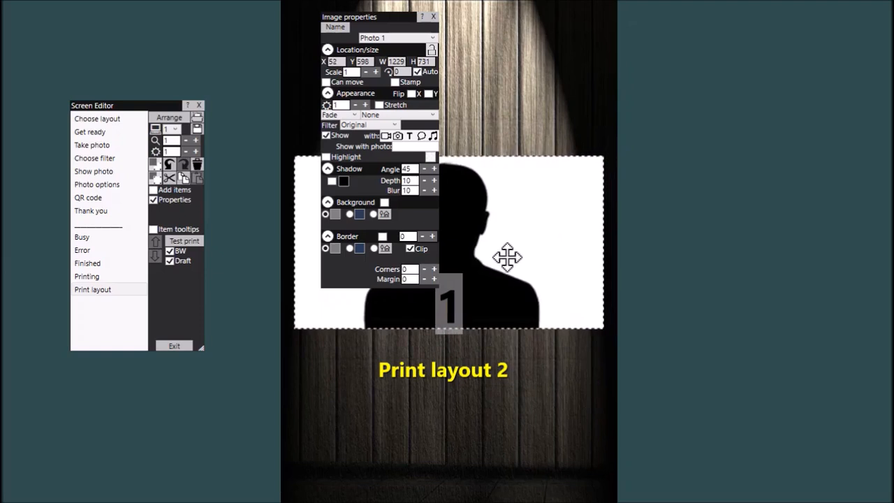
left_click(480, 371)
double_click(480, 371)
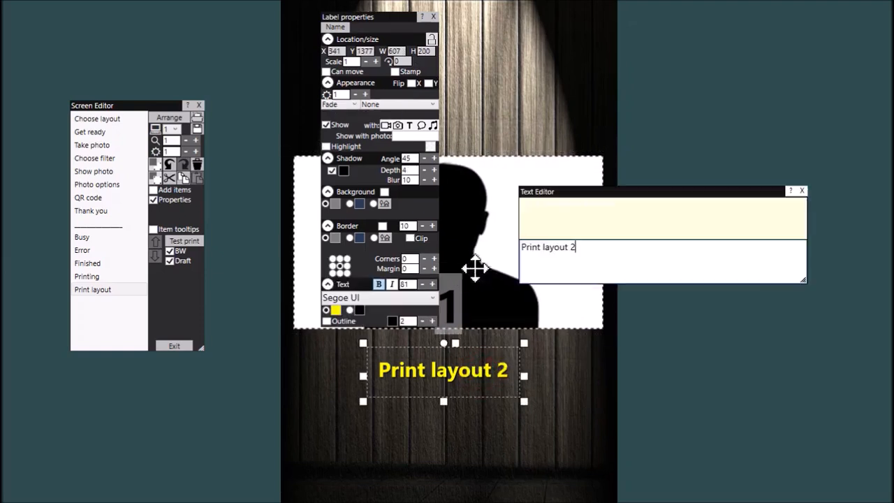
key("BackSpace")
type("3")
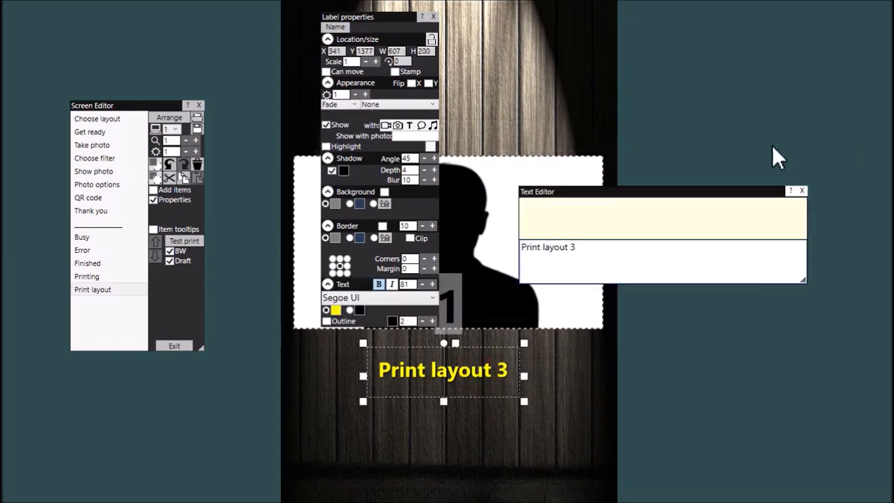
left_click(801, 191)
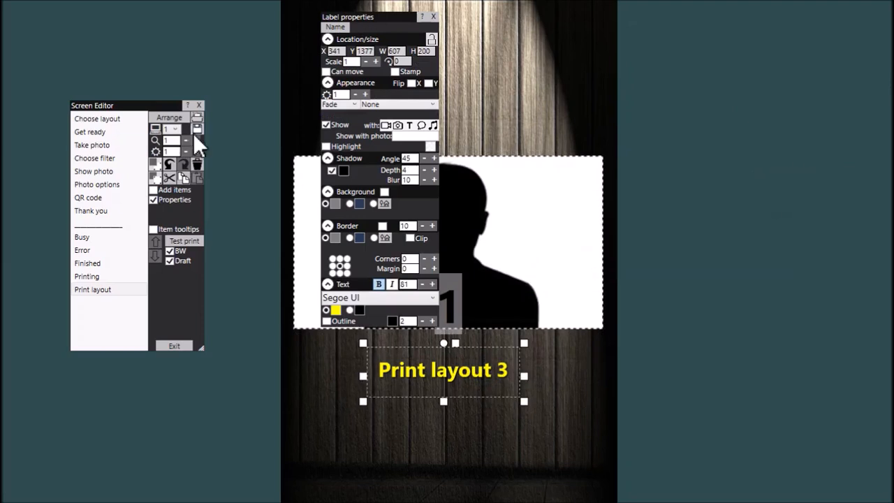
Save the print layout as Layout3-1photo.txt in the Print layout folder and deselect the label
left_click(197, 129)
left_click(238, 139)
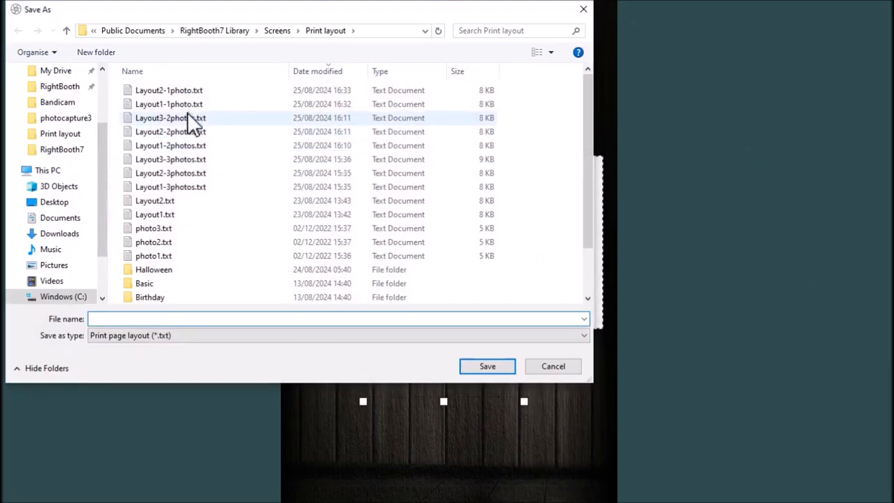
left_click(181, 115)
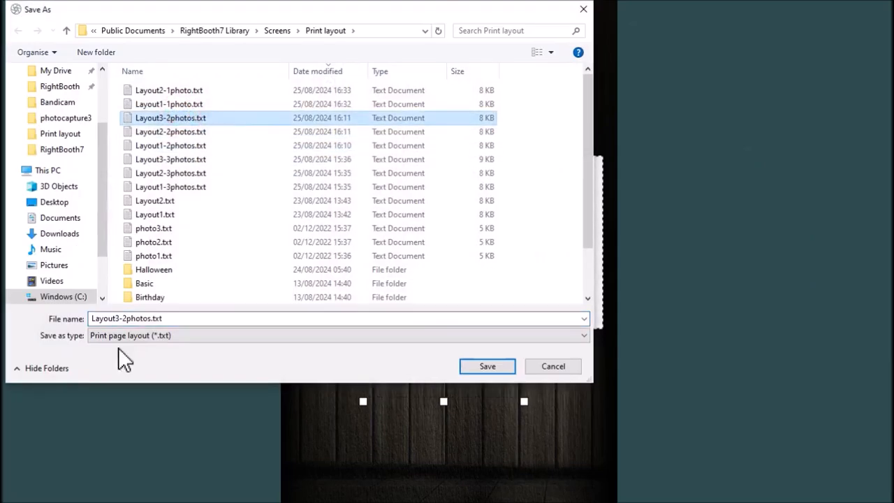
double_click(119, 319)
key("Left")
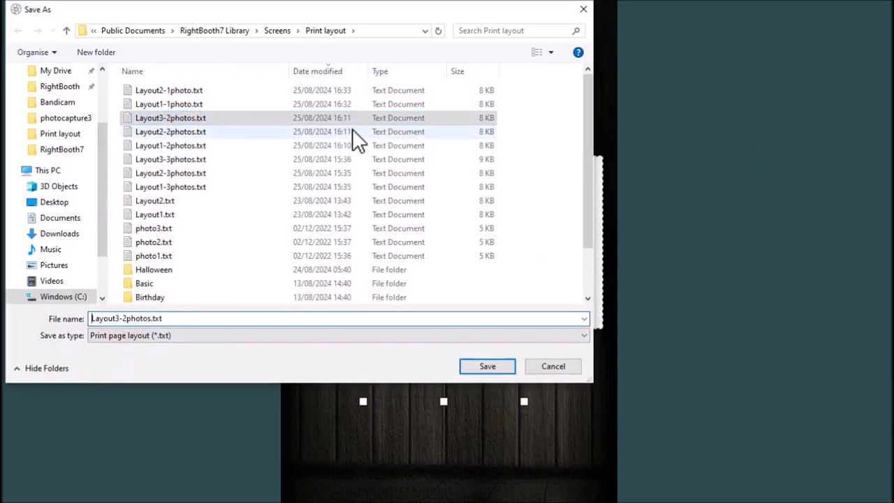
key("Right")
key("Right")
key("Right")
key("Right")
key("Right")
key("Right")
key("Right")
key("Right")
key("Delete")
type("1")
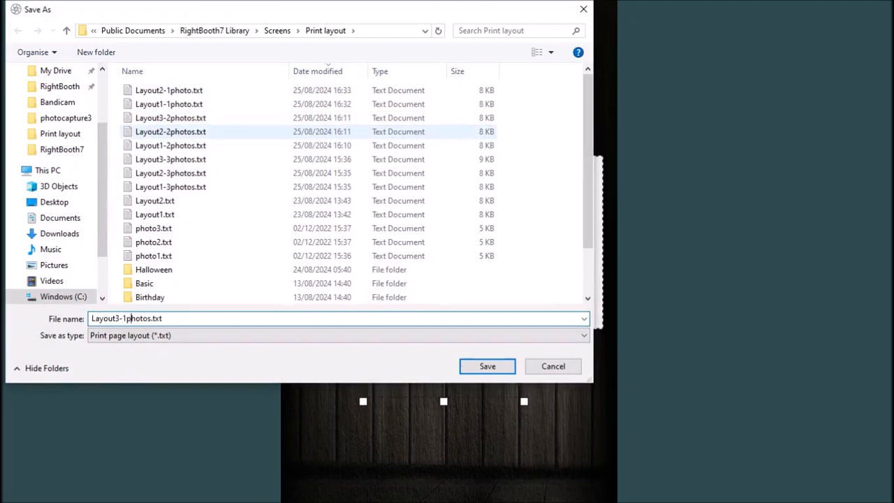
key("Right")
key("Right")
key("Right")
key("Right")
key("Right")
key("Delete")
left_click(500, 363)
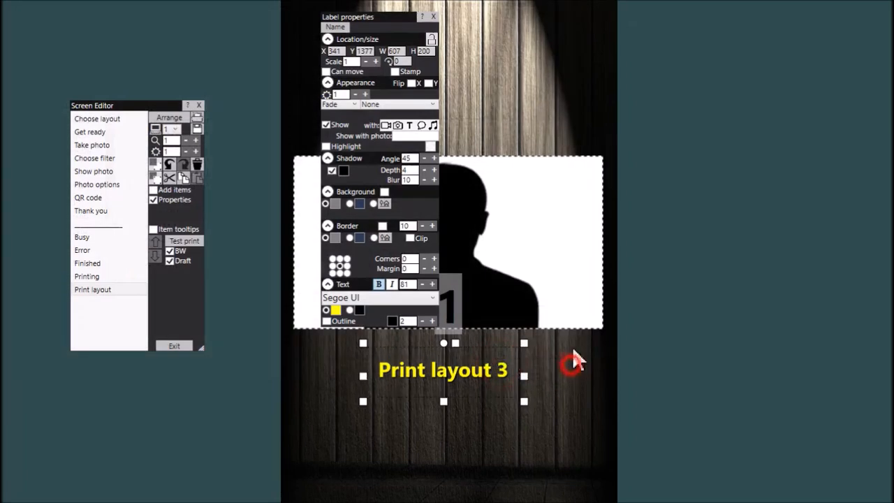
left_click(569, 356)
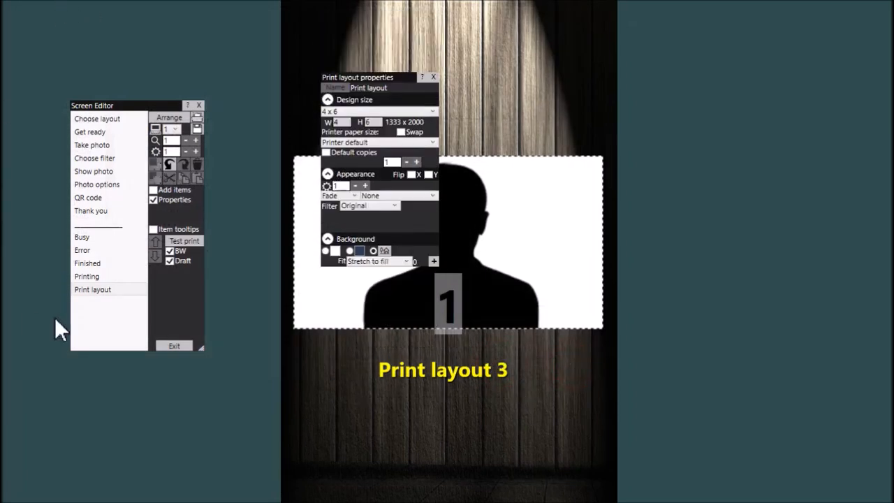
On the Choose layout screen, remove all three 2photos layouts from the print layout files list
left_click(107, 120)
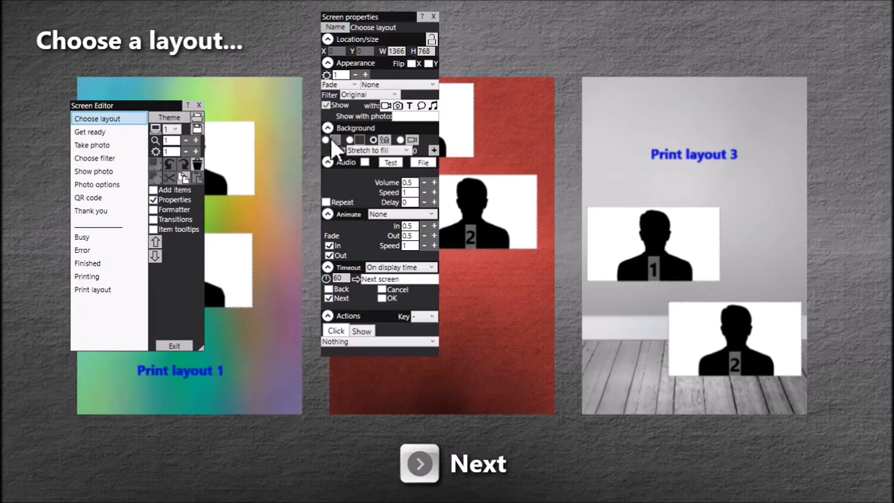
left_click(430, 17)
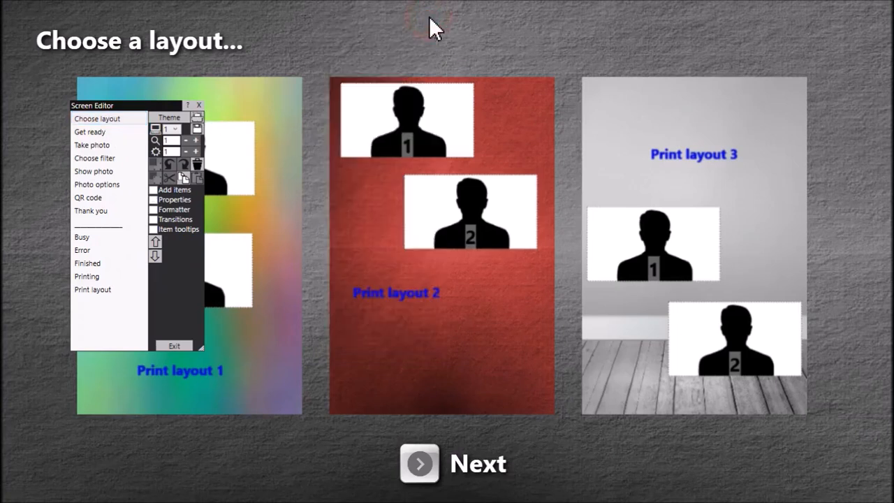
double_click(421, 175)
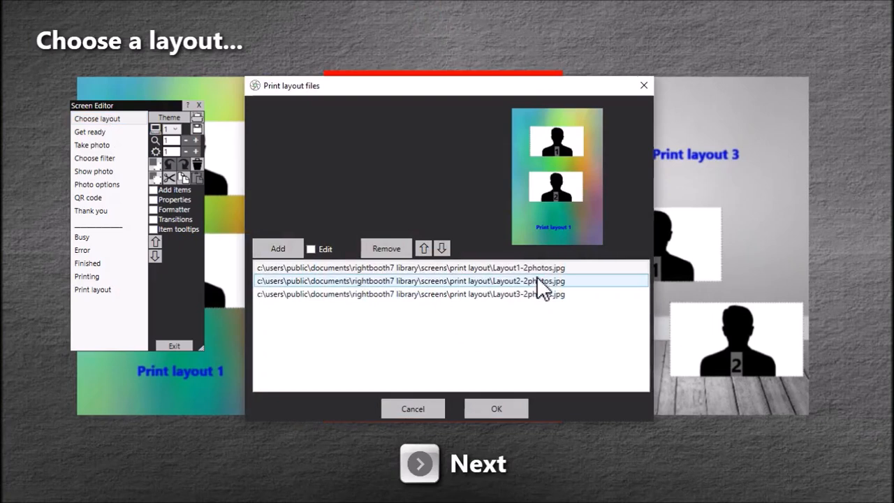
left_click_drag(534, 266, 529, 296)
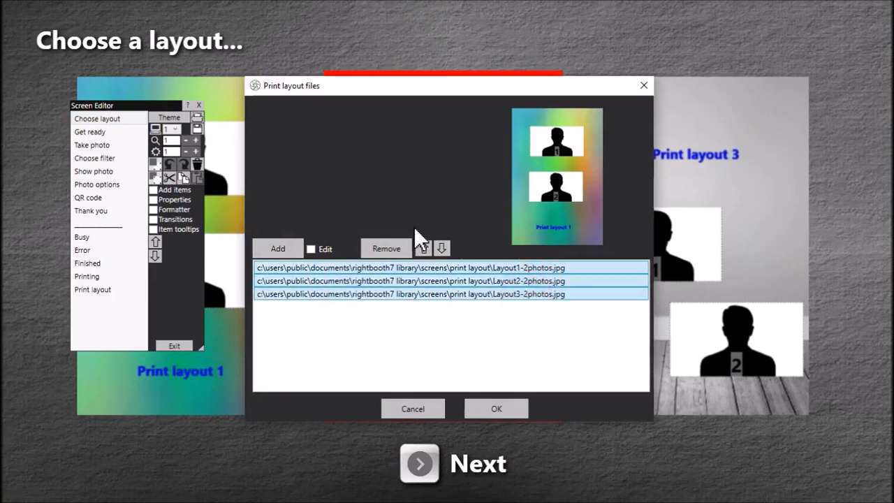
left_click(402, 248)
Add Layout1-1photo, Layout2-1photo and Layout3-1photo to the print layout files and accept the list
left_click(281, 250)
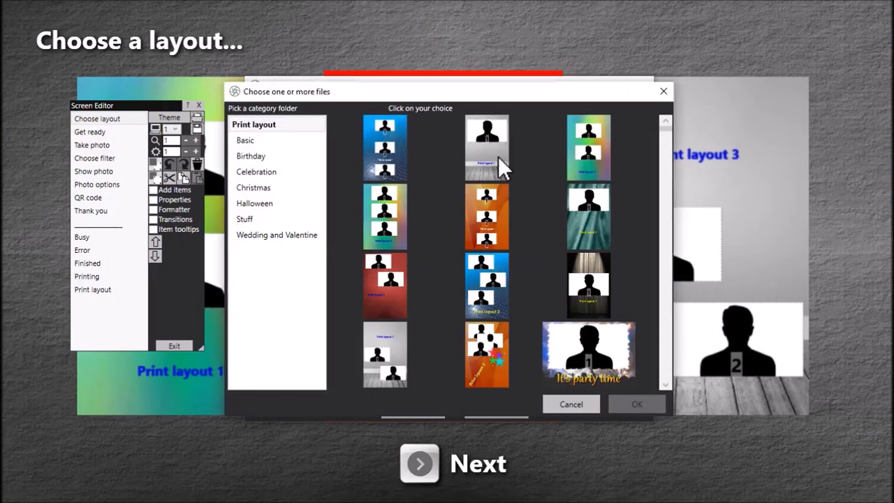
left_click(498, 162)
left_click(590, 223)
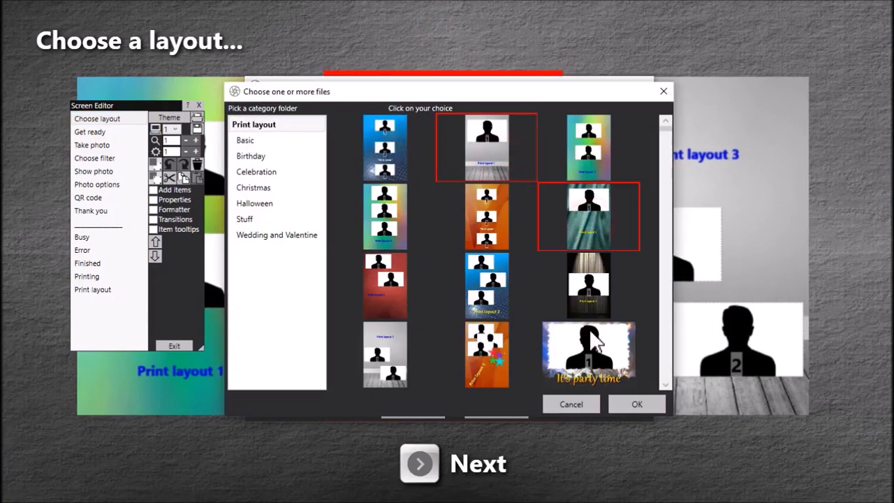
left_click(590, 287)
left_click(636, 404)
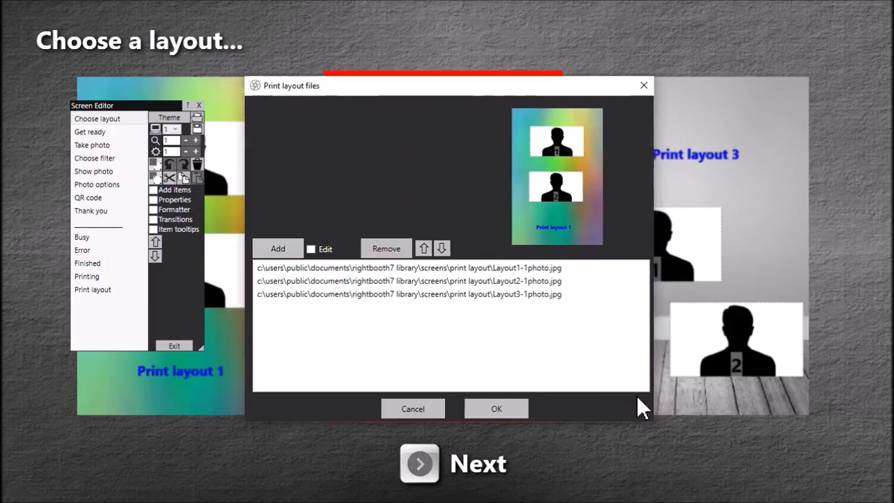
left_click(520, 413)
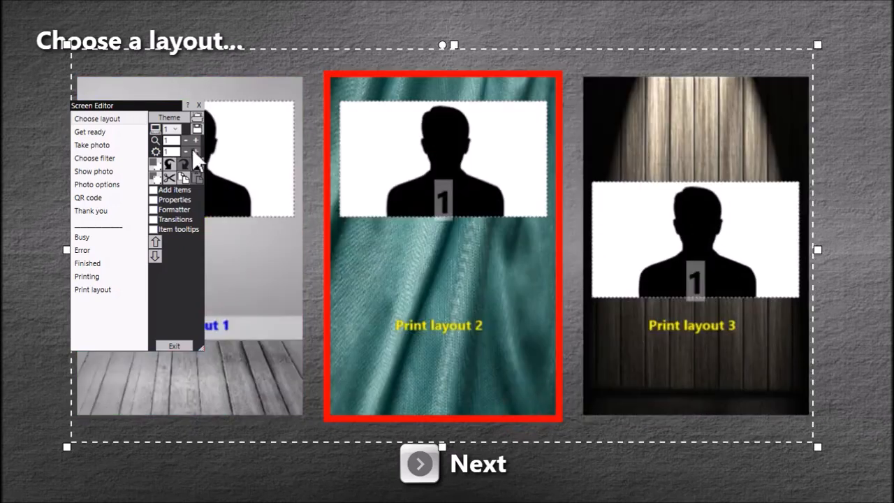
Exit the screen editor and save the event under the new name 1photo.rbe in the RightBooth7 folder
left_click_drag(165, 103, 374, 69)
left_click(391, 313)
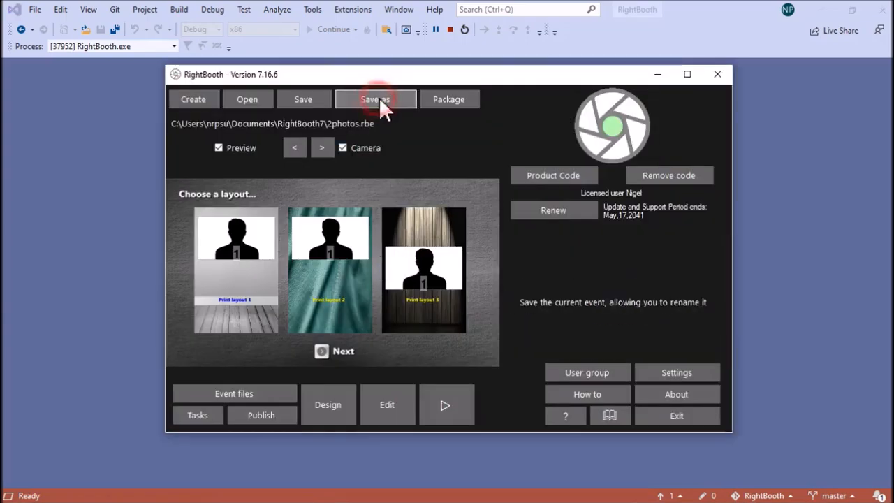
left_click(379, 99)
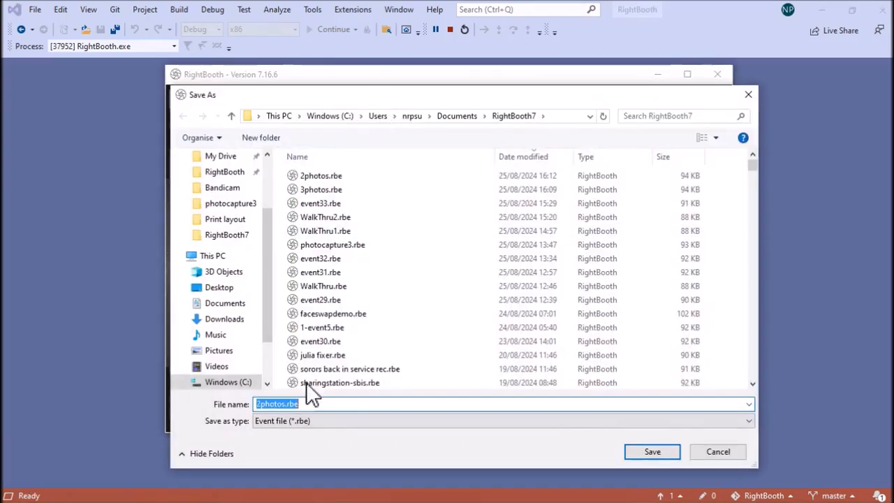
key("Home")
key("Delete")
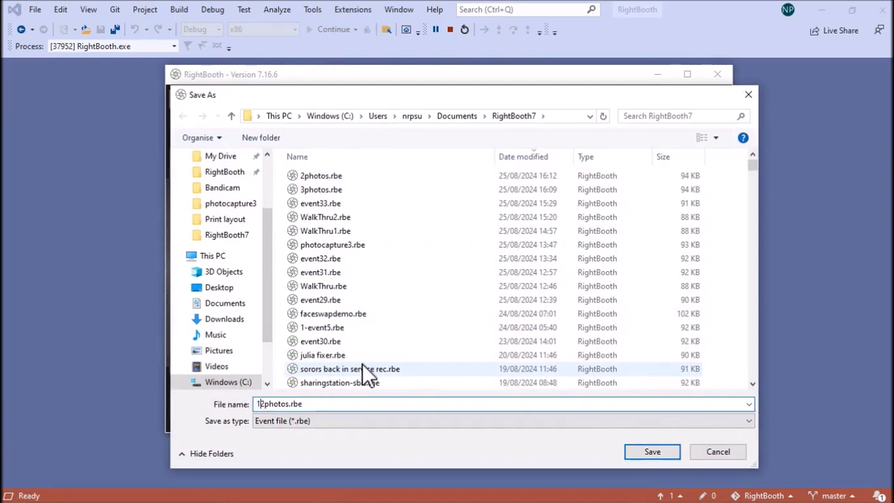
type("1")
key("Delete")
left_click(661, 451)
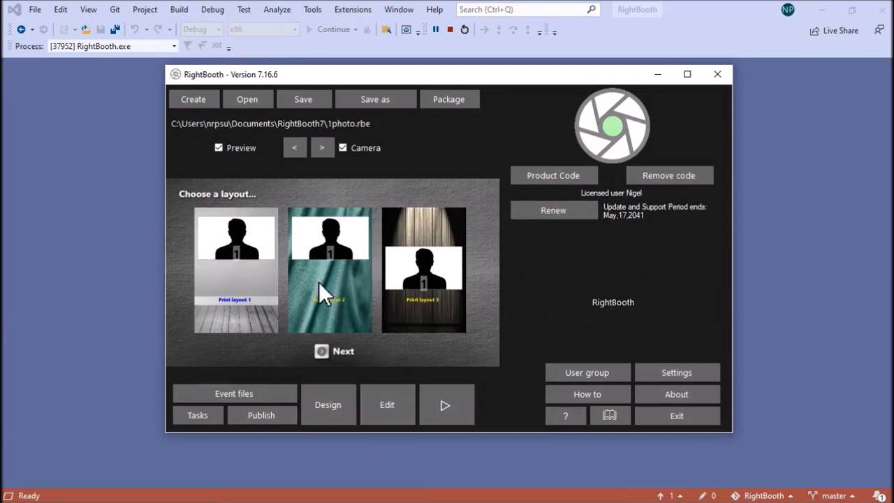
Open the 2photos.rbe event to check its layout choices in the preview
left_click(260, 99)
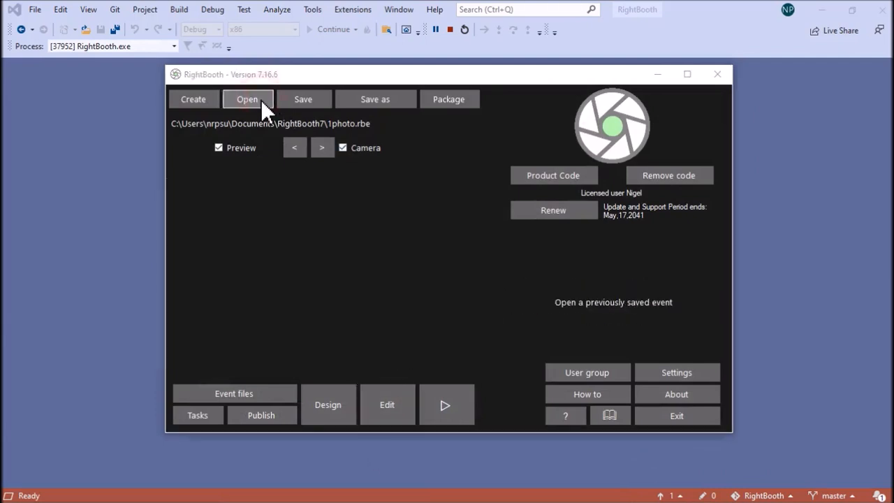
left_click(349, 190)
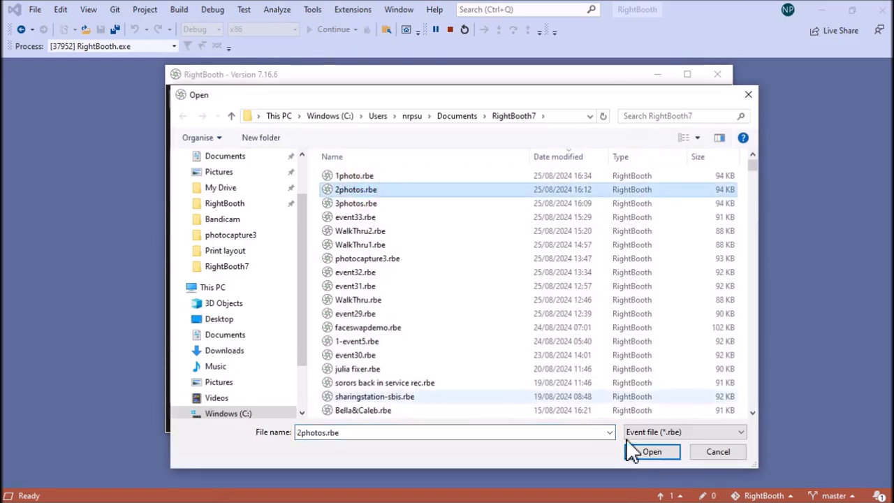
left_click(640, 452)
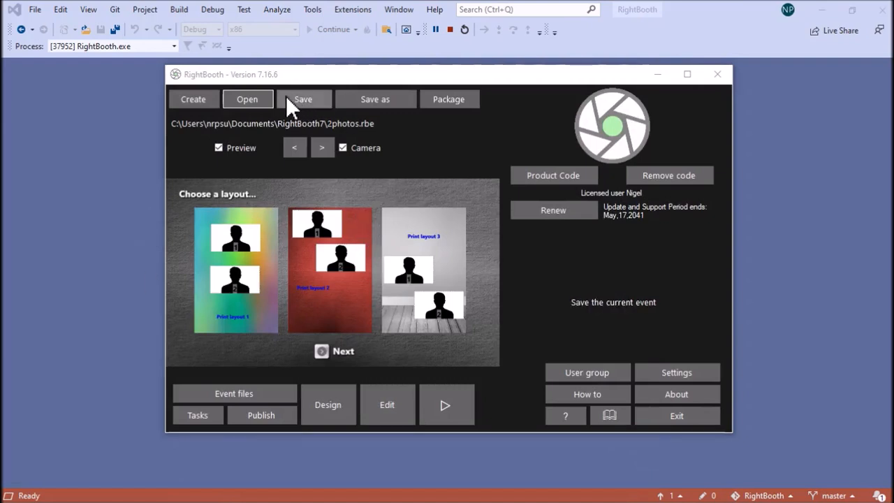
Open the 3photos.rbe event to check its layout choices in the preview
left_click(256, 98)
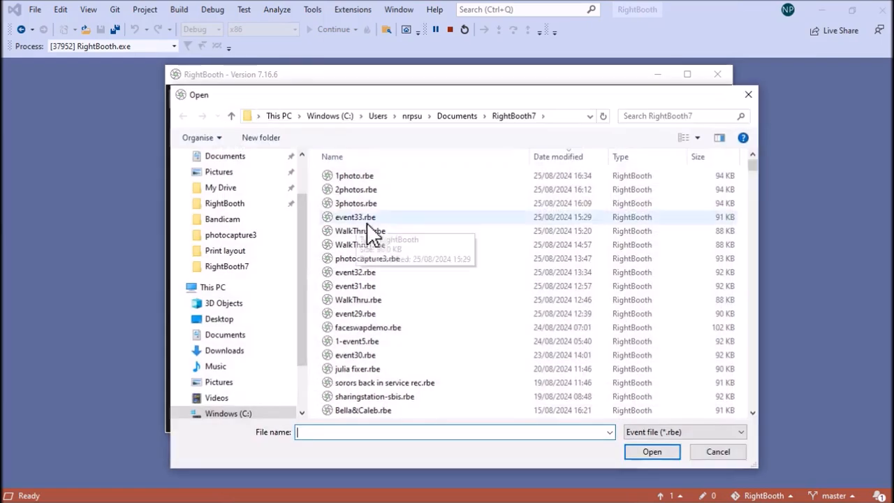
left_click(355, 202)
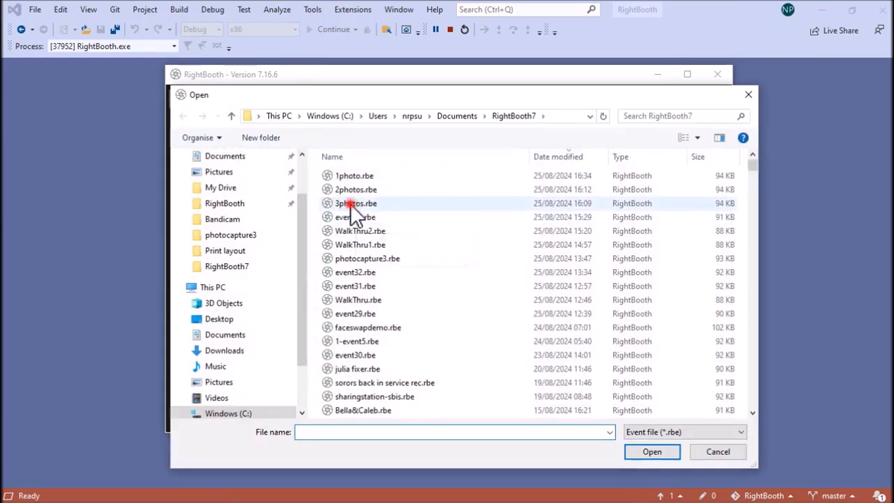
left_click(652, 450)
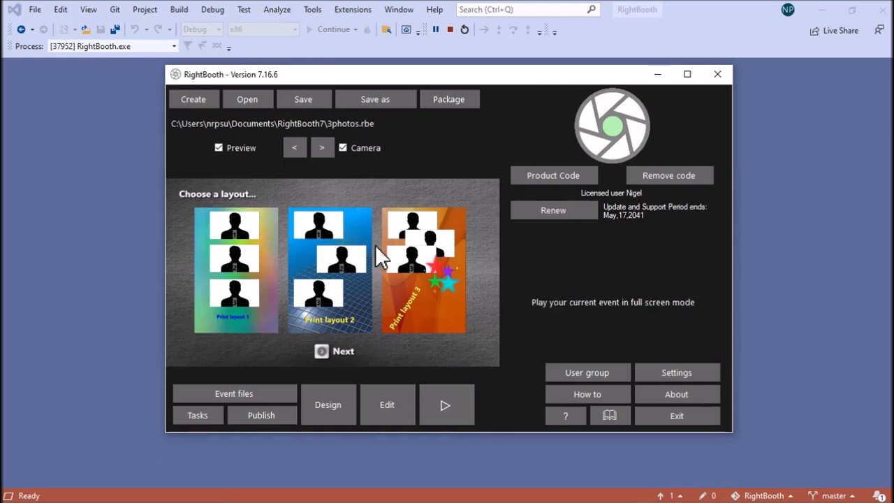
Create an Information event with the wizard's default title, image background, gray icon style and Default - English language, and leave the full-screen playback
left_click(195, 99)
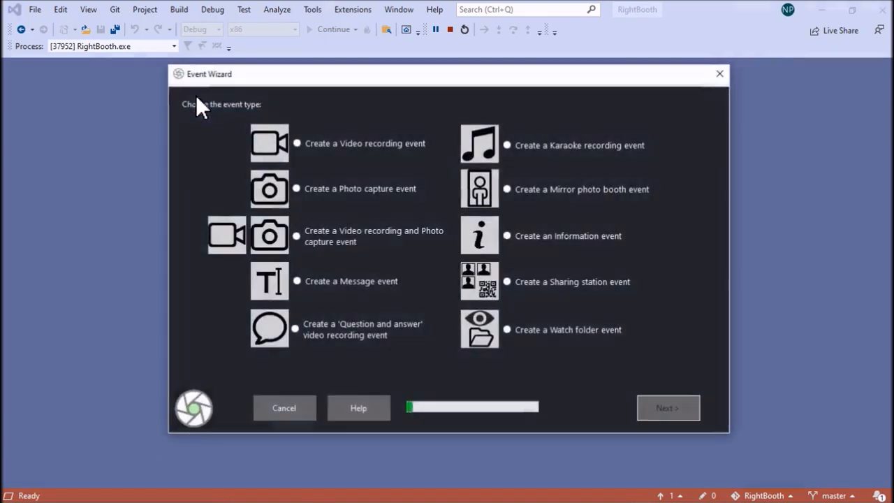
left_click(552, 234)
left_click(667, 415)
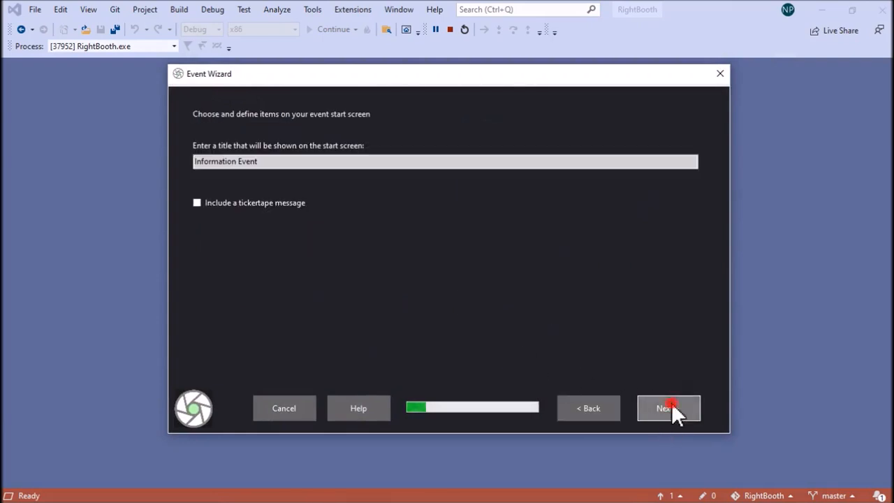
left_click(671, 405)
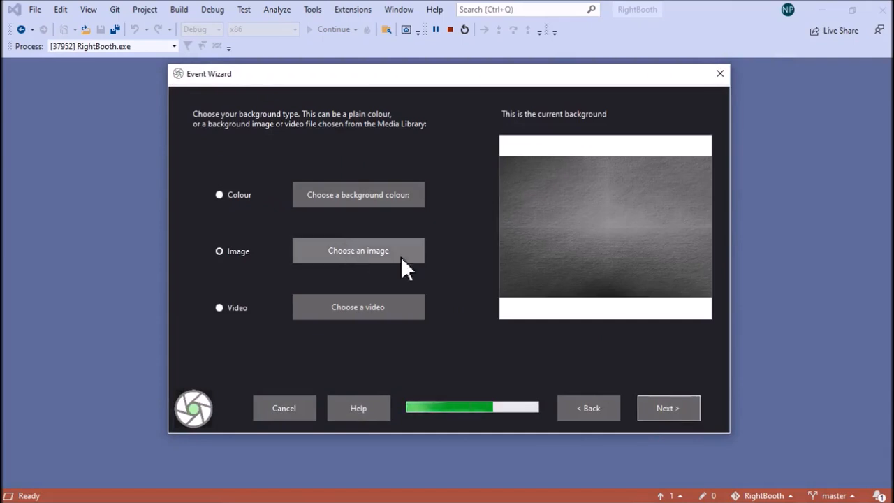
left_click(664, 411)
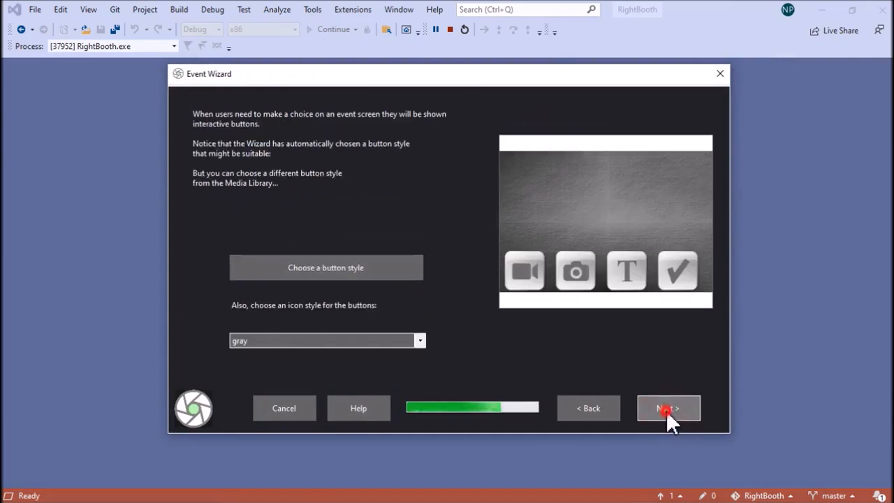
left_click(666, 410)
left_click(666, 411)
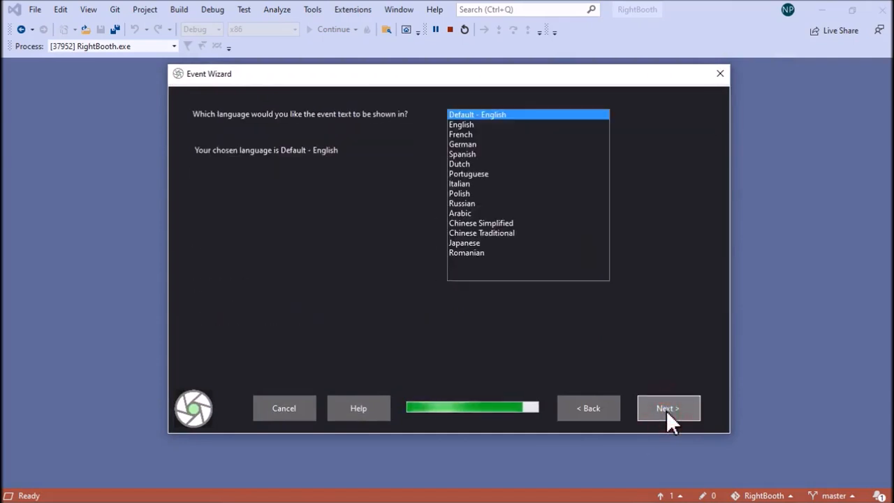
left_click(666, 411)
left_click(640, 345)
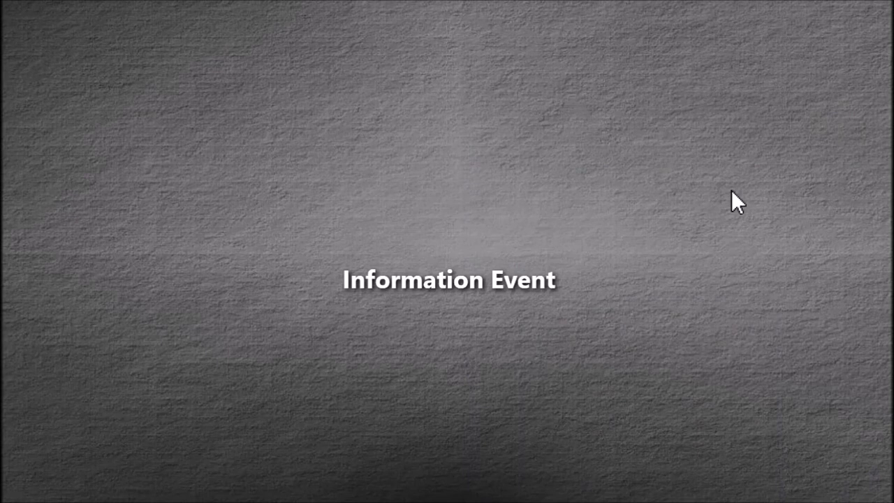
key("Escape")
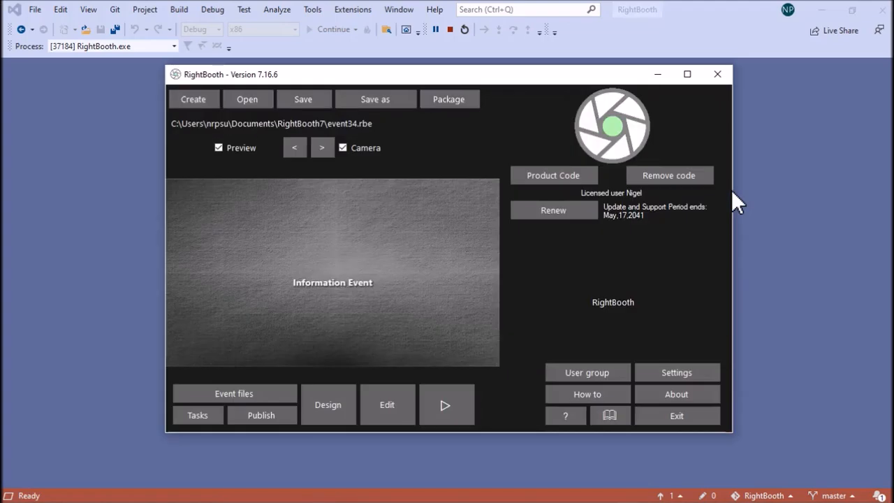
Open the event in the screen editor and replace the Start screen's title text with "Welcome to the Photo Capture Event"
left_click(387, 399)
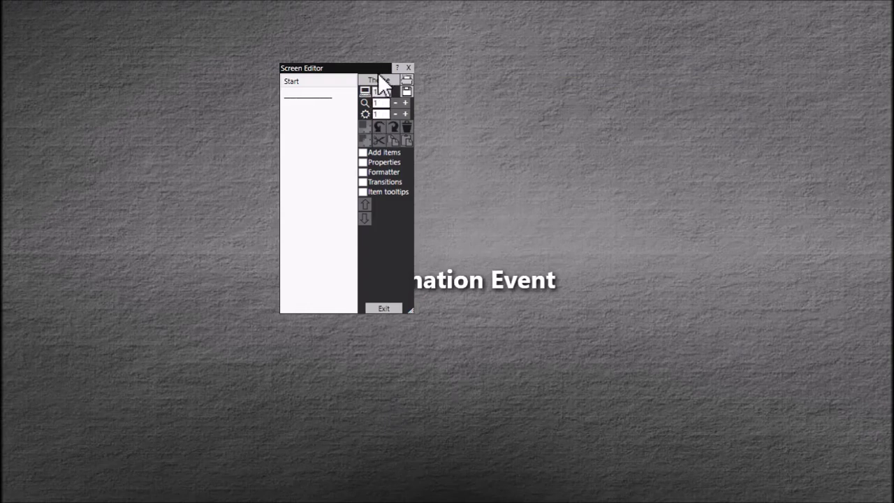
left_click(378, 73)
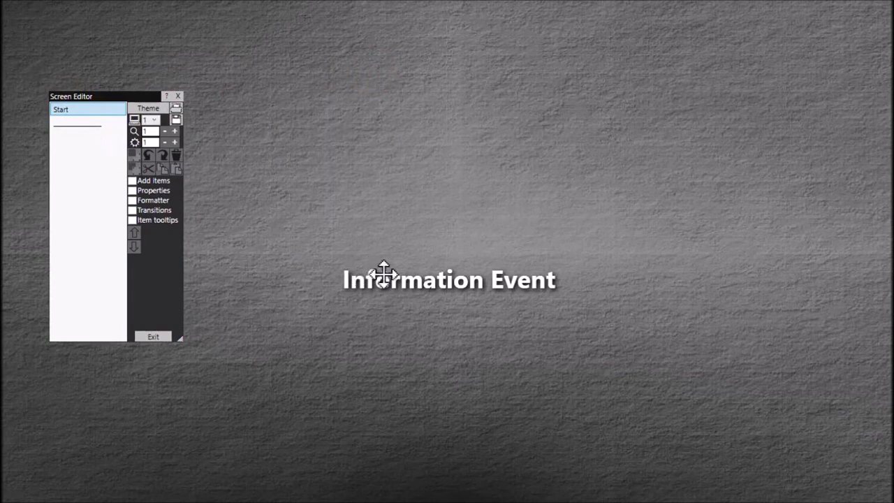
double_click(434, 280)
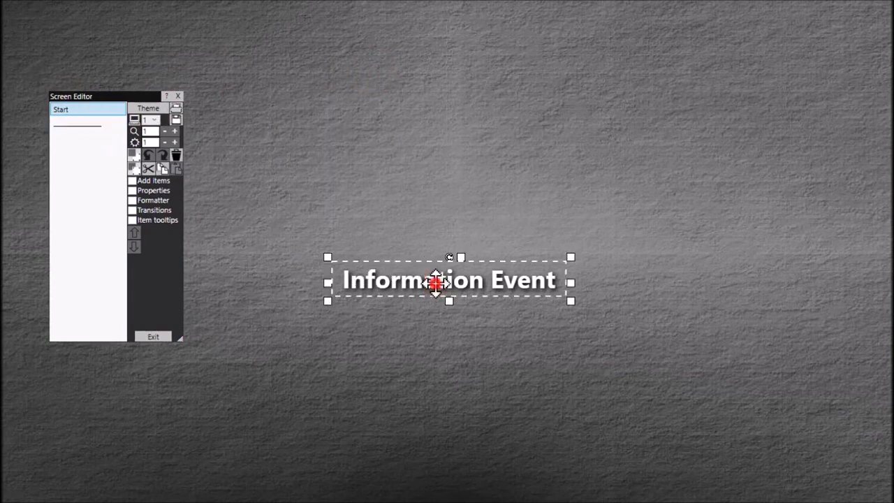
key("BackSpace")
key("BackSpace")
key("BackSpace")
key("BackSpace")
key("BackSpace")
key("BackSpace")
key("BackSpace")
key("BackSpace")
key("BackSpace")
key("BackSpace")
key("BackSpace")
key("BackSpace")
key("BackSpace")
key("BackSpace")
key("BackSpace")
key("BackSpace")
key("BackSpace")
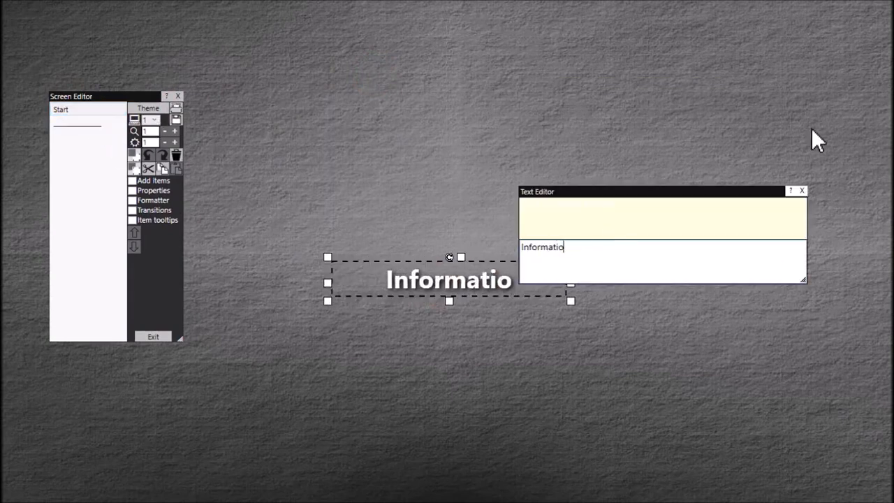
type("We")
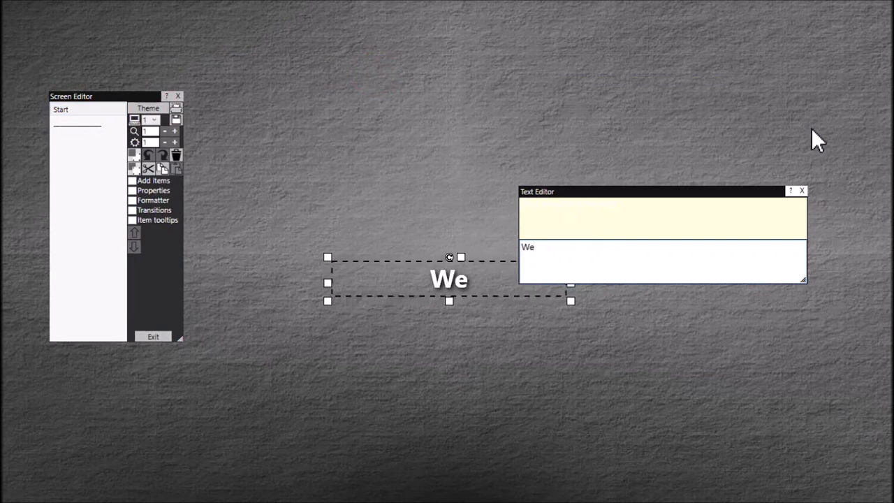
type("lcome to the ")
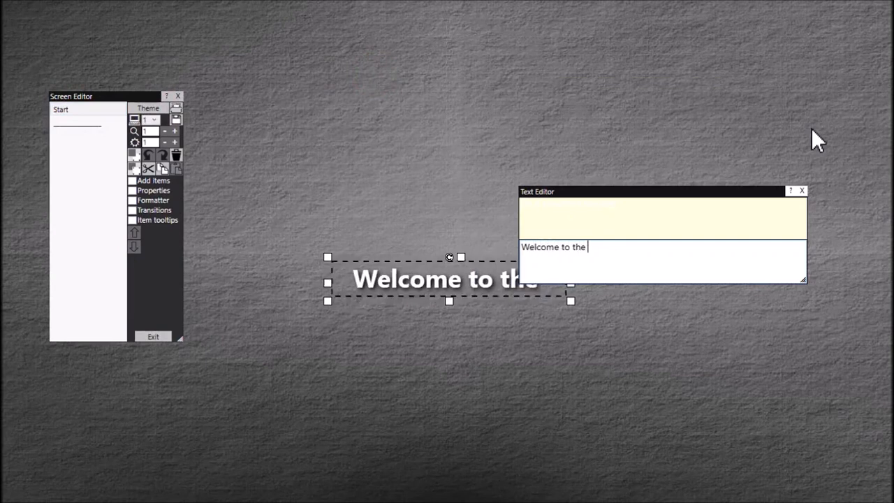
type("Photo Cap")
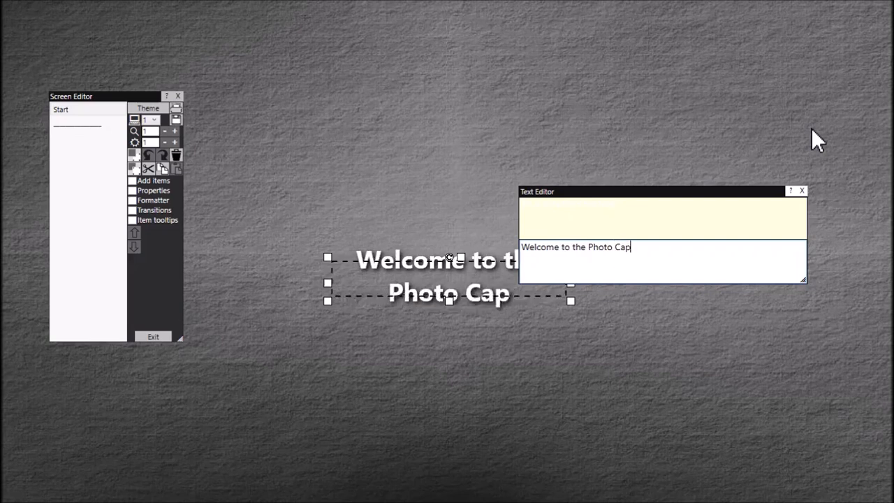
type("ture Event")
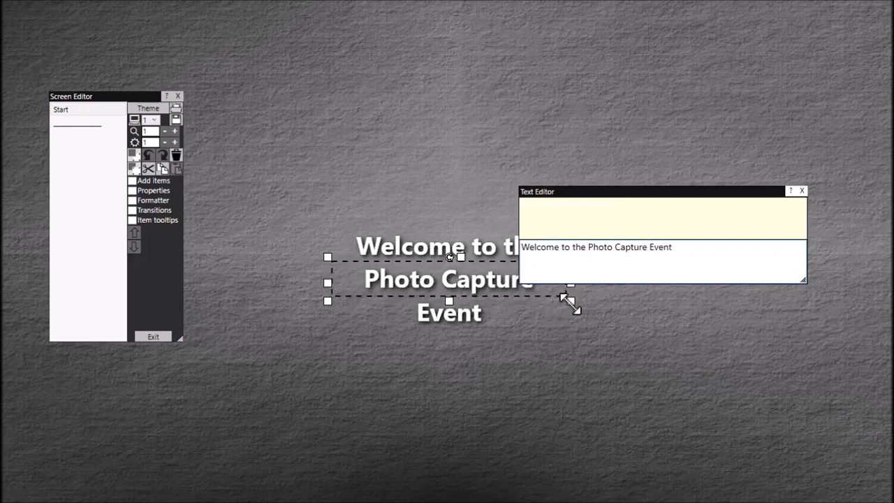
Enlarge the title label, move it up, and add "Touch the screen to continue" below a blank line
left_click_drag(573, 302, 629, 335)
left_click_drag(477, 283, 413, 80)
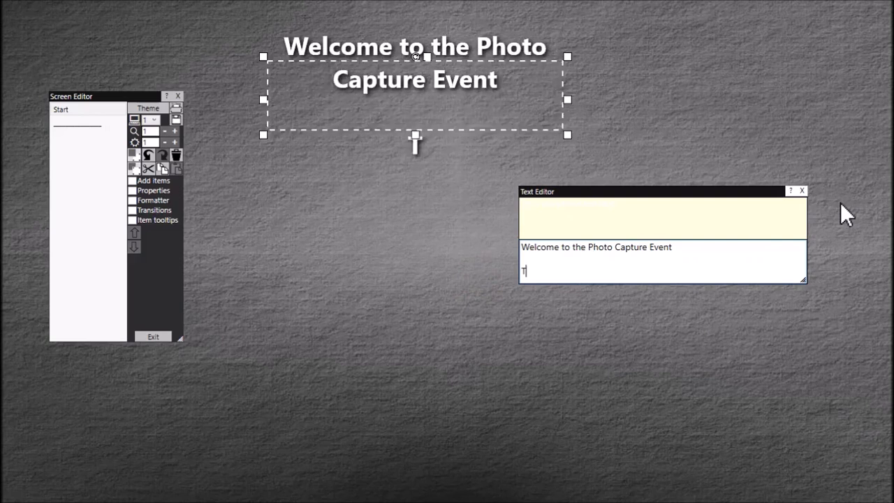
type("Touch th")
type("e sc")
key("BackSpace")
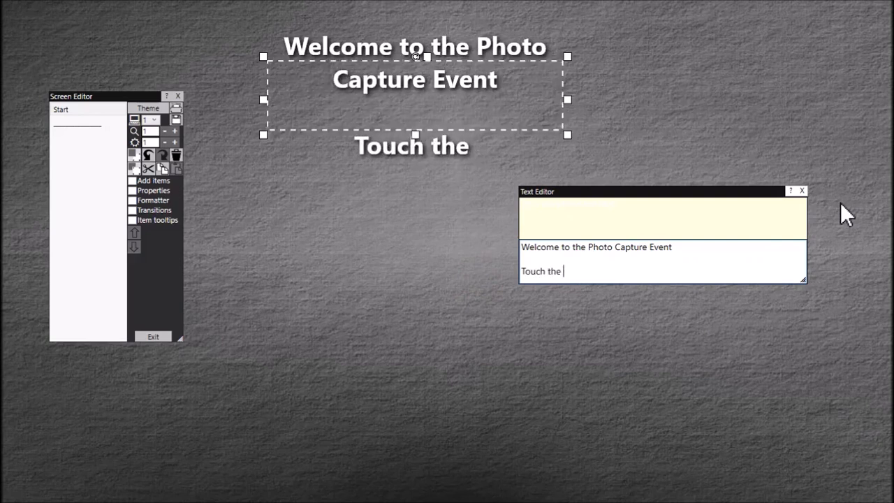
type("screen to continue")
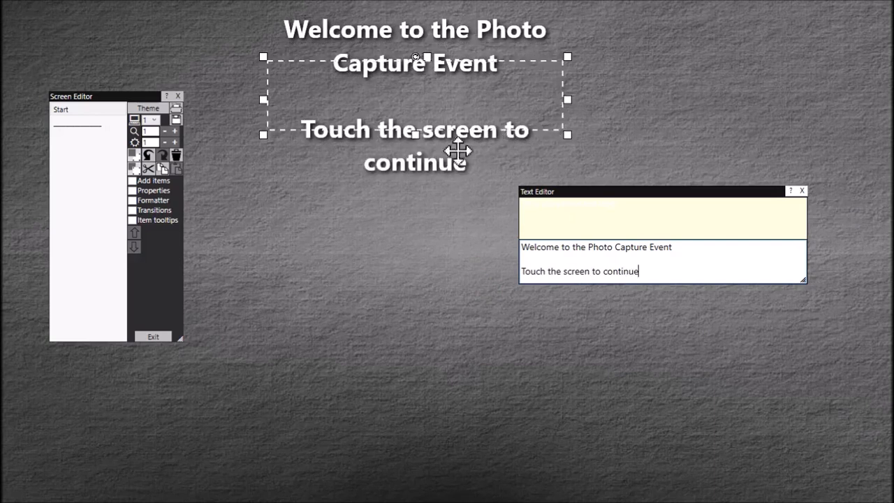
Close the text editor, enlarge the label so each sentence fits on one line, and centre it horizontally in the upper half of the screen
left_click_drag(447, 134, 460, 262)
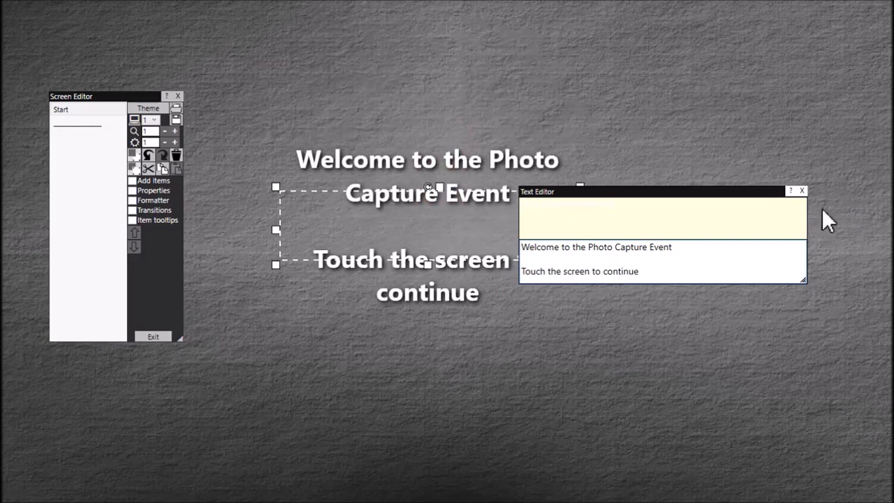
left_click(801, 191)
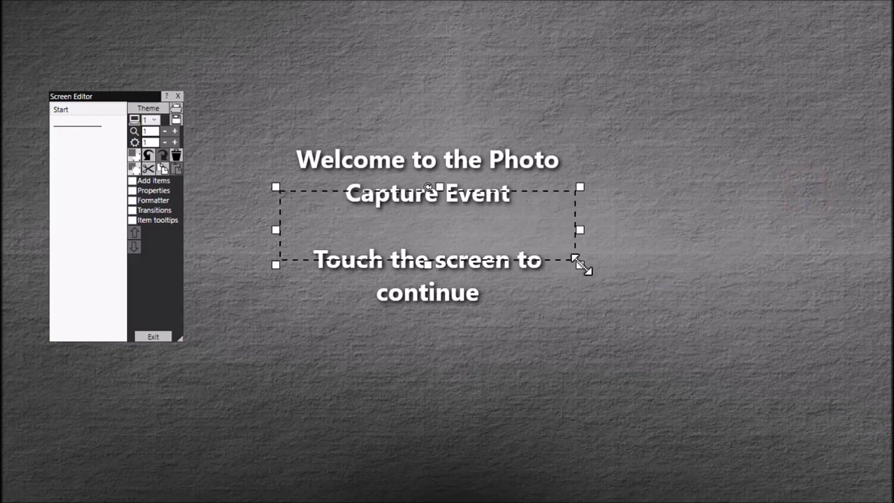
left_click_drag(579, 262, 765, 351)
left_click_drag(577, 251, 500, 183)
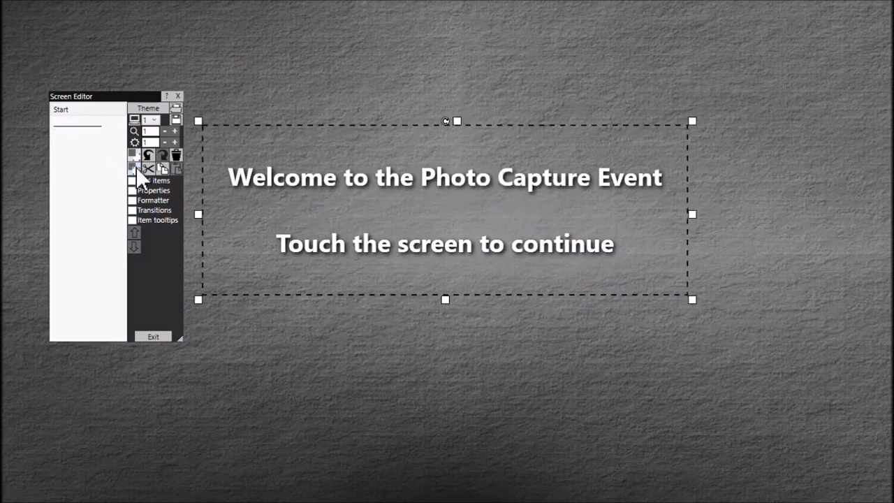
Add a new screen named Photo quantity and place it after Start in the screen order
left_click(154, 180)
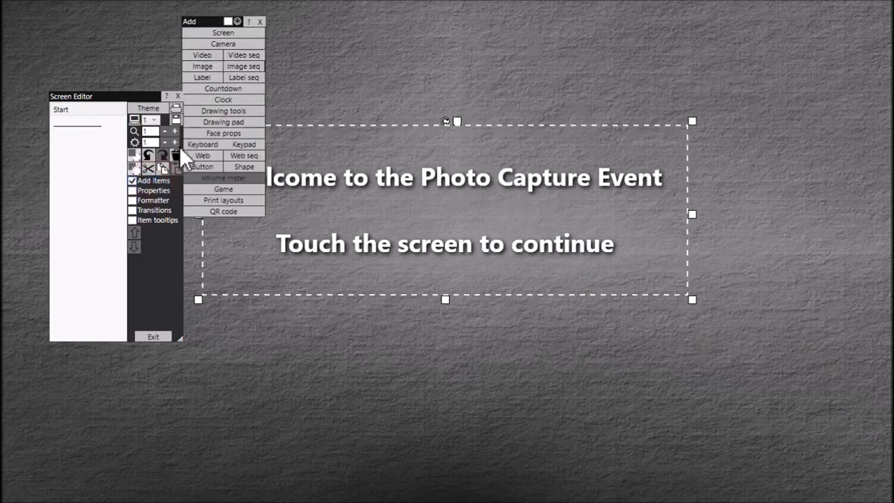
left_click(236, 34)
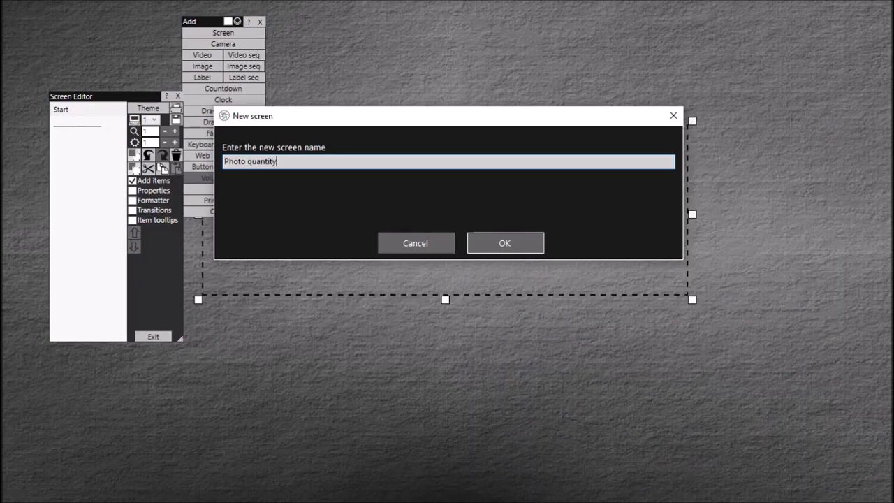
left_click(496, 240)
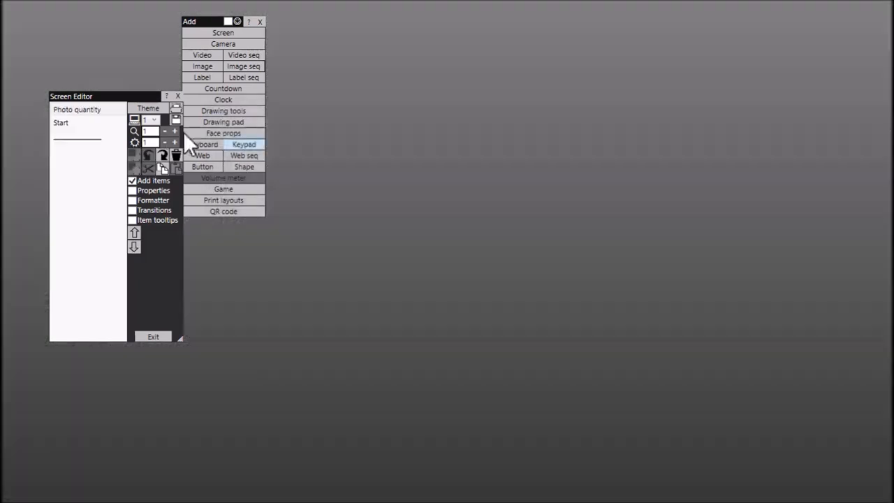
left_click(99, 110)
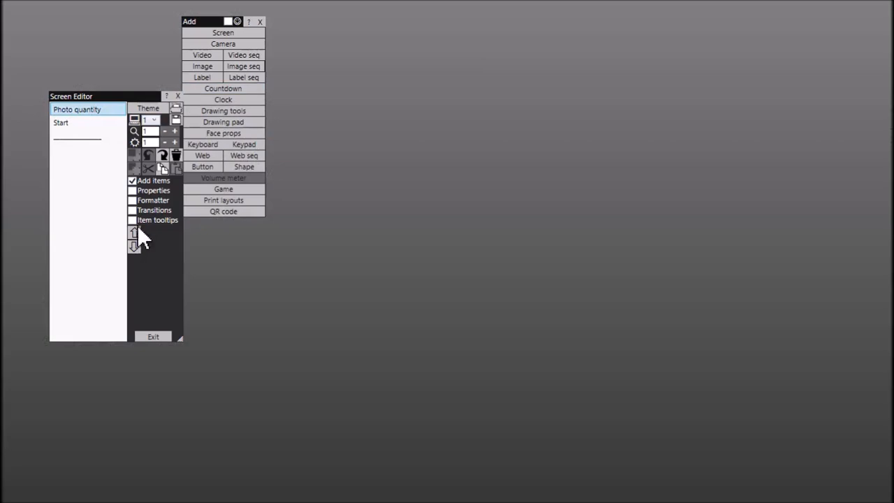
left_click(134, 246)
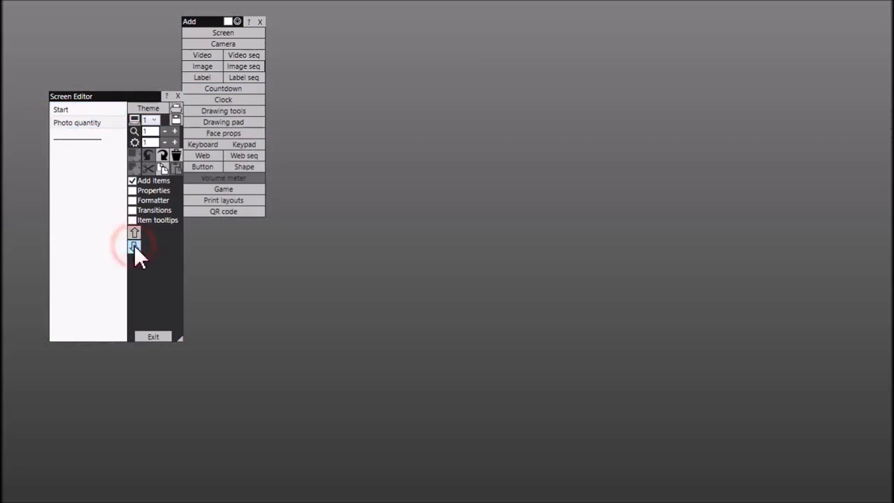
left_click(98, 125)
left_click(260, 22)
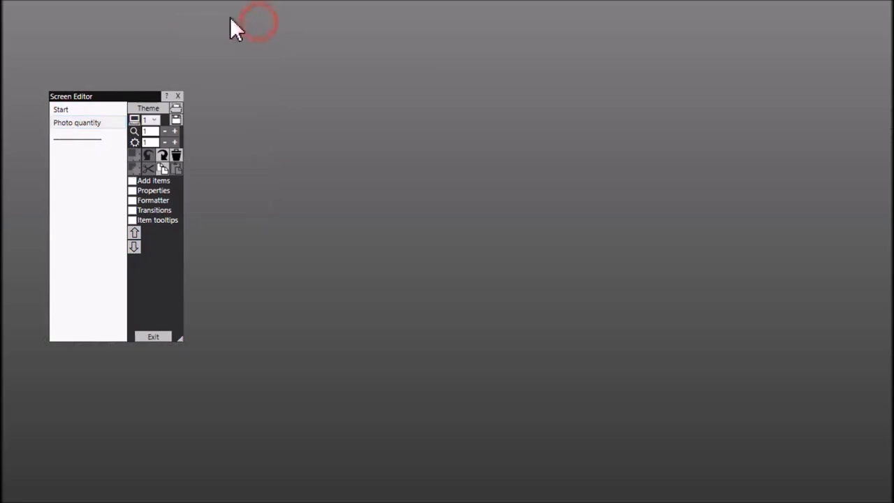
Set the Photo quantity screen's background to the grey textured image from the Materials category of the media library
left_click(94, 123)
left_click(146, 190)
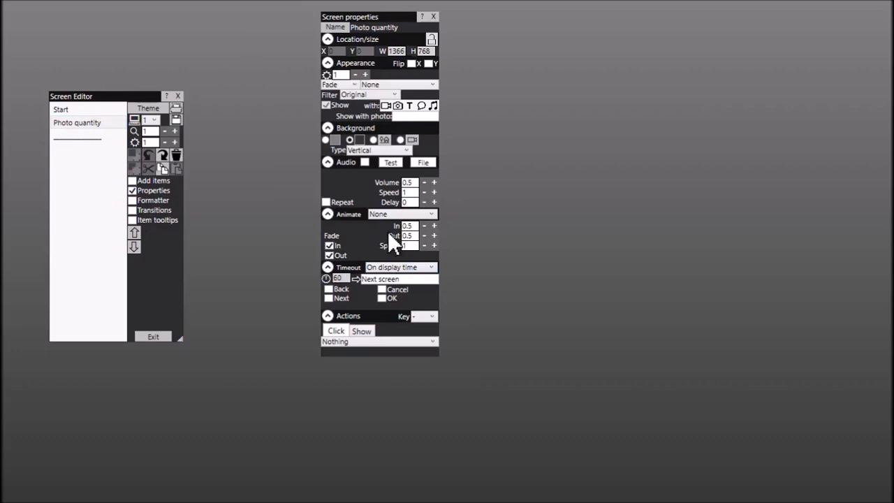
left_click(389, 138)
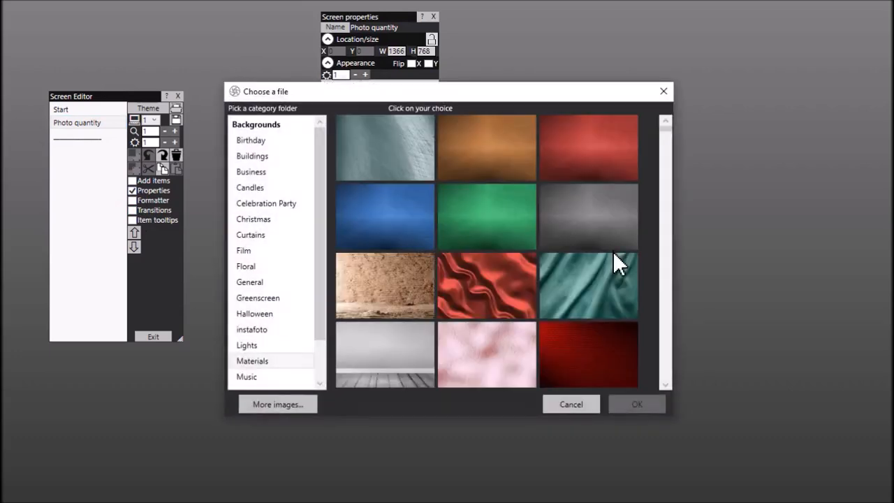
left_click(607, 226)
left_click(635, 405)
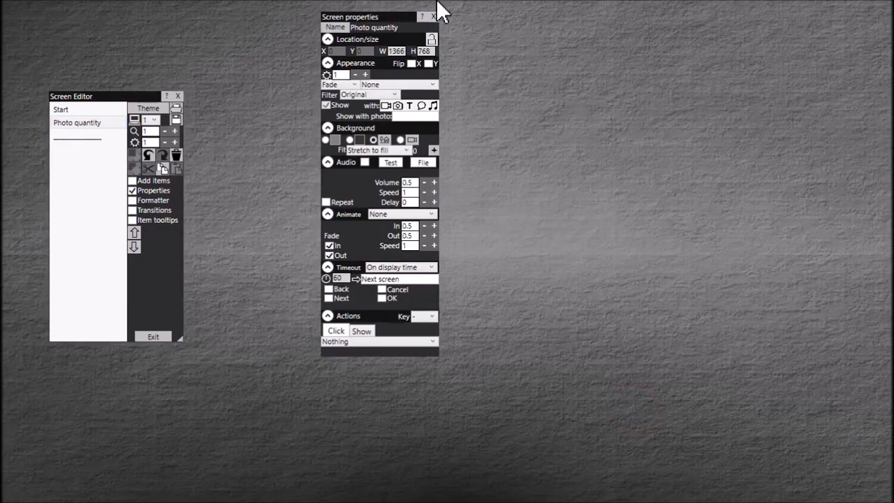
mouse_move(440, 4)
left_click(435, 15)
Add a label to the Photo quantity screen, move it to the upper part, and set its text to "Take 1 photo"
left_click(150, 182)
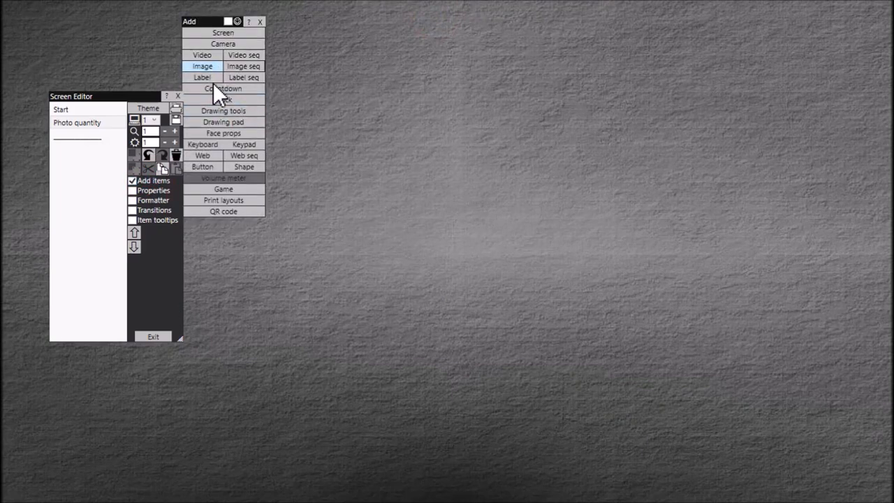
left_click(214, 78)
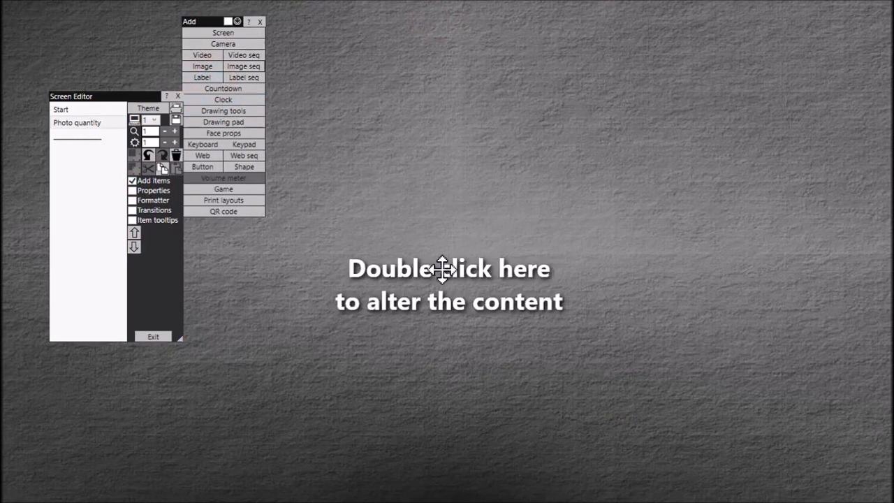
left_click_drag(442, 272, 412, 98)
double_click(412, 97)
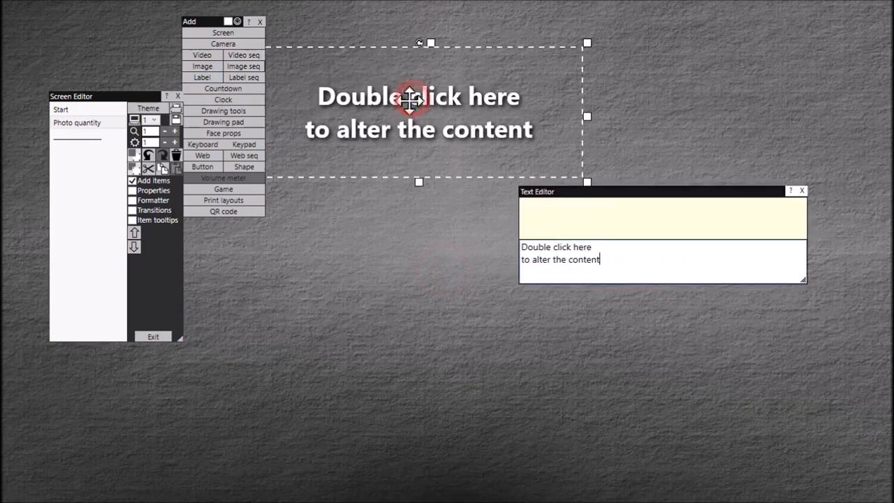
left_click_drag(613, 262, 552, 259)
key("ctrl+a")
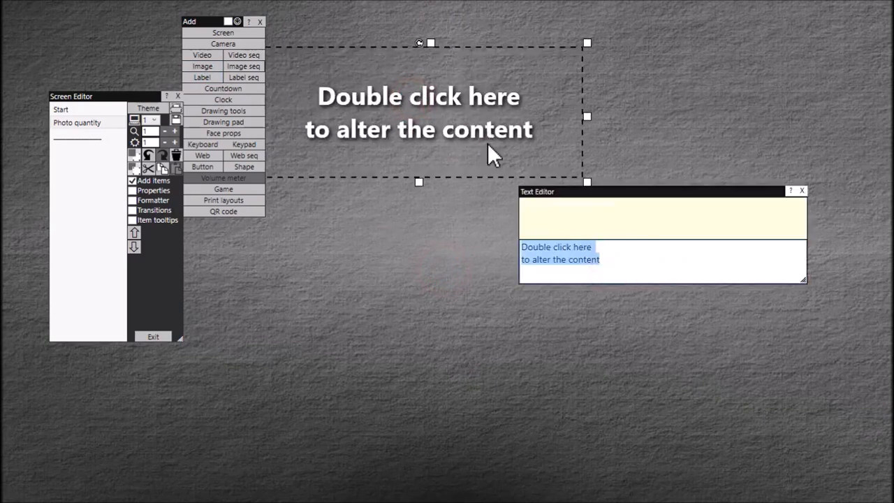
type("Take p")
key("BackSpace")
type("1 ")
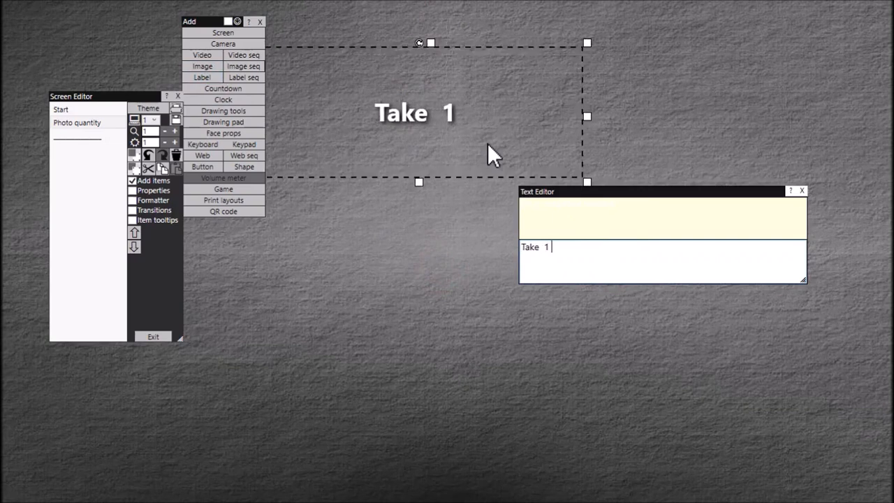
type("photo")
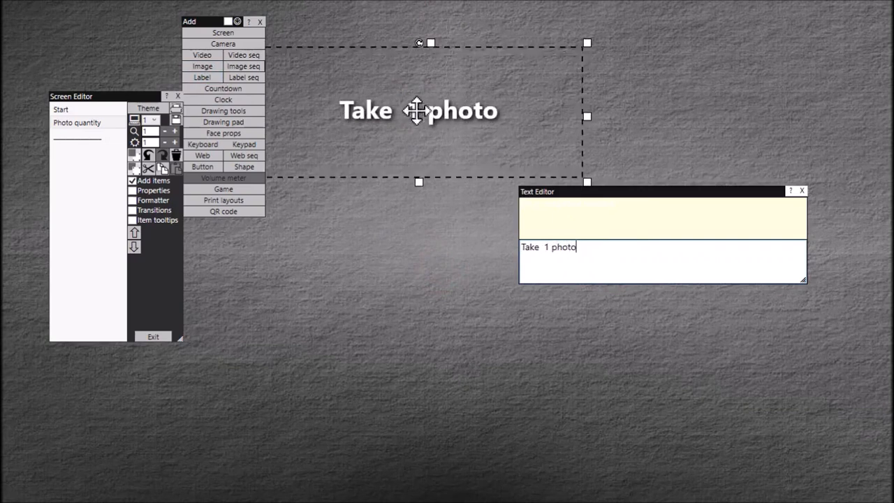
Shrink the "Take 1 photo" label to fit its text and place it near the horizontal centre of the screen's upper part
left_click_drag(427, 109, 513, 155)
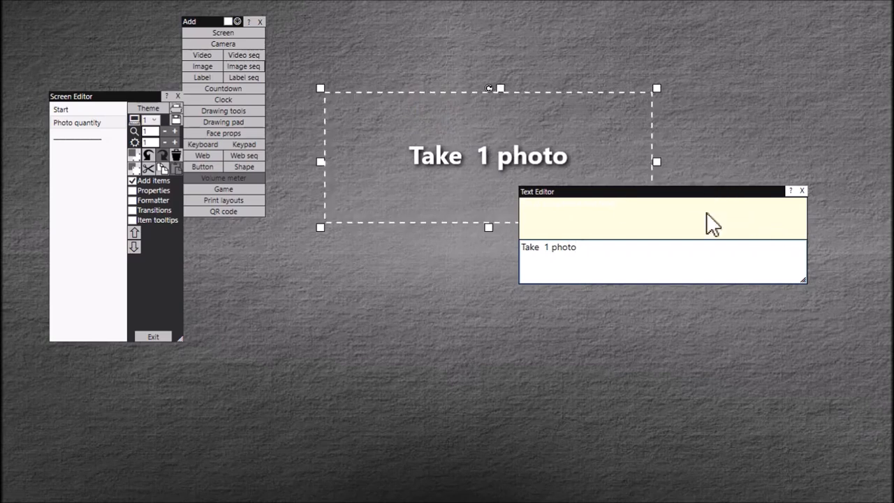
left_click_drag(738, 199, 745, 335)
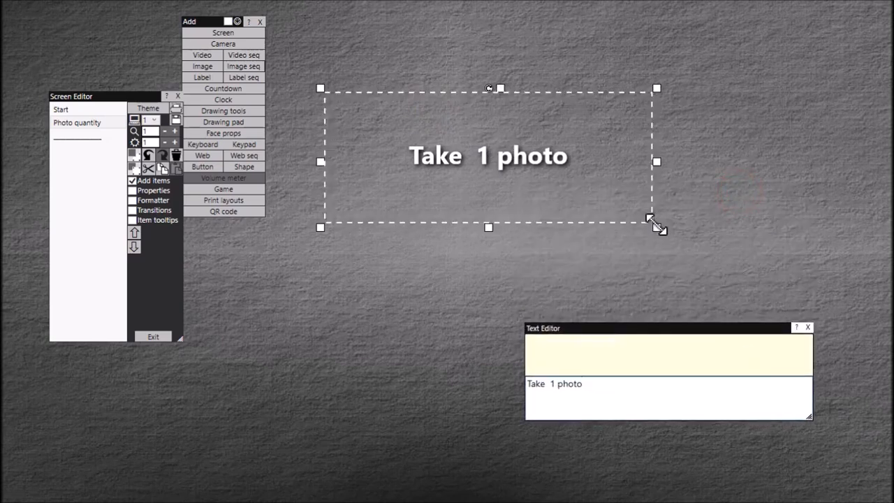
left_click_drag(657, 227, 512, 131)
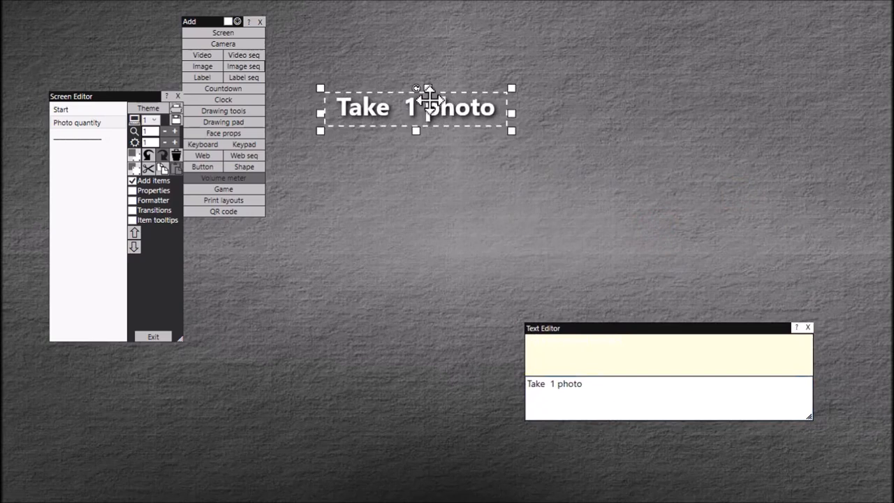
left_click(447, 120)
left_click_drag(450, 120, 480, 143)
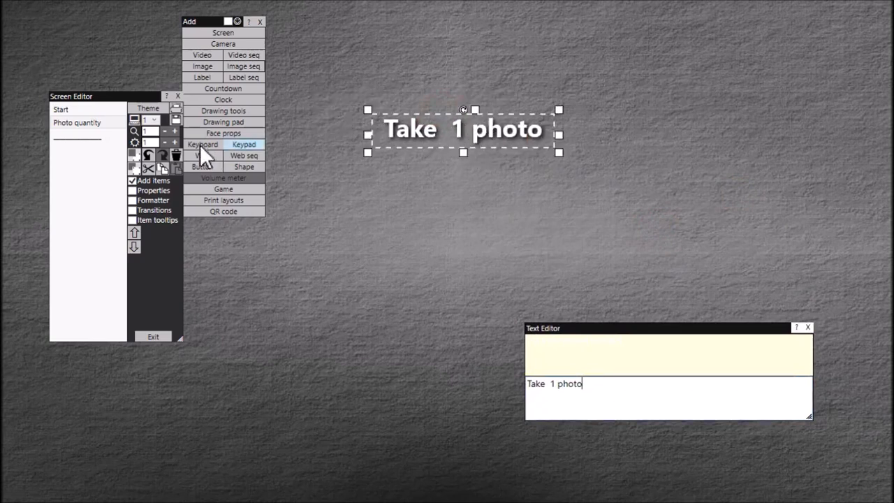
Place a copy of the "Take 1 photo" label below the original and change its text to "Take 2 photos"
left_click(174, 169)
left_click_drag(455, 135, 463, 228)
double_click(465, 230)
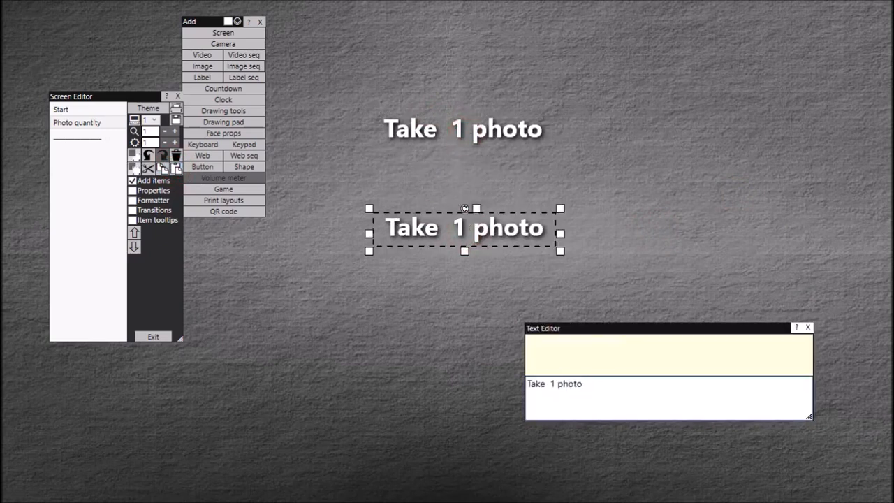
key("ctrl+Right")
key("ctrl+Right")
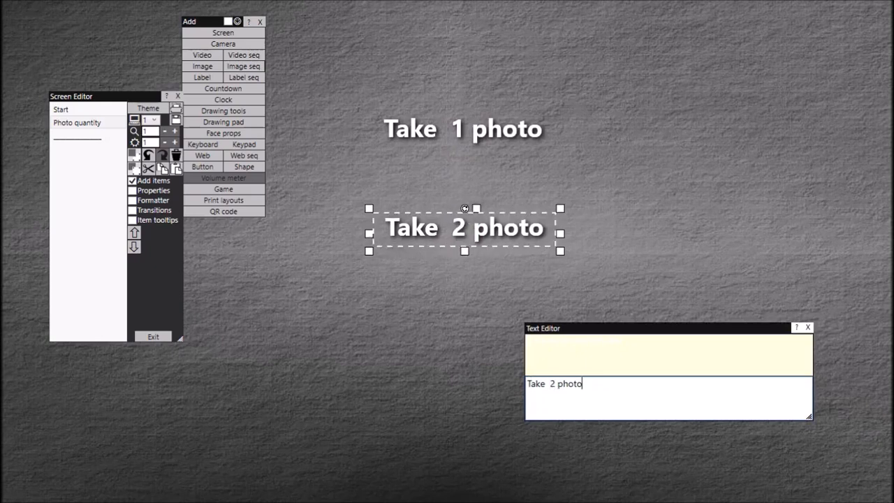
type("s")
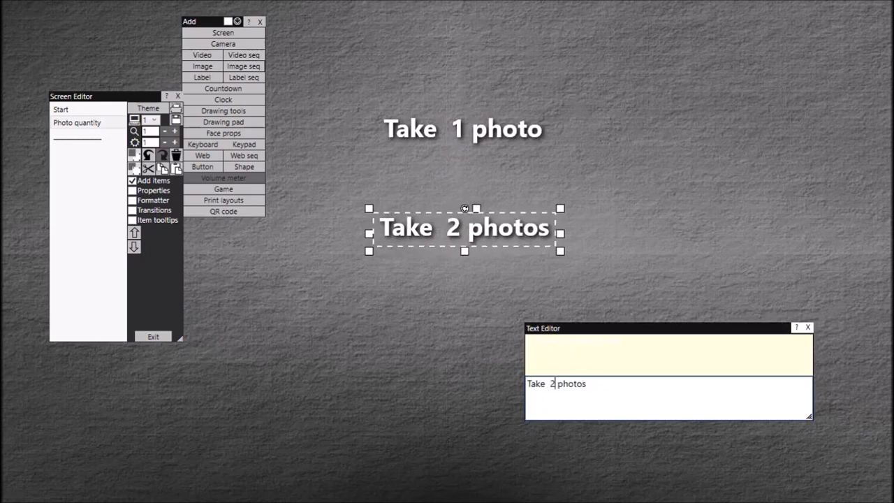
left_click(522, 302)
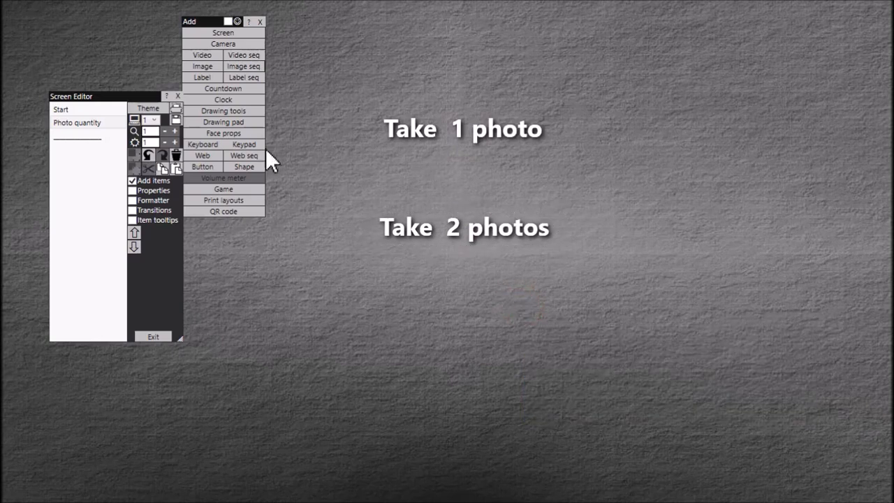
Paste another copy of the label below "Take 2 photos" and change its text to "Take 3 photos"
left_click(176, 168)
left_click_drag(485, 127, 477, 330)
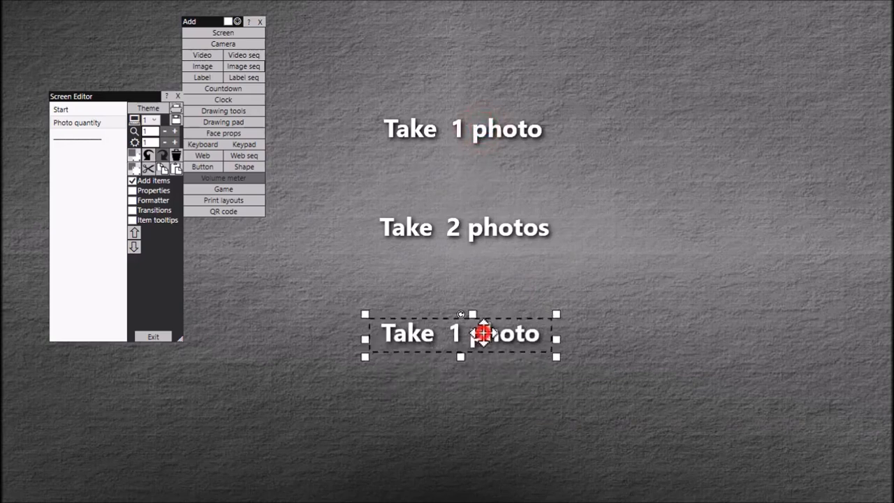
double_click(483, 333)
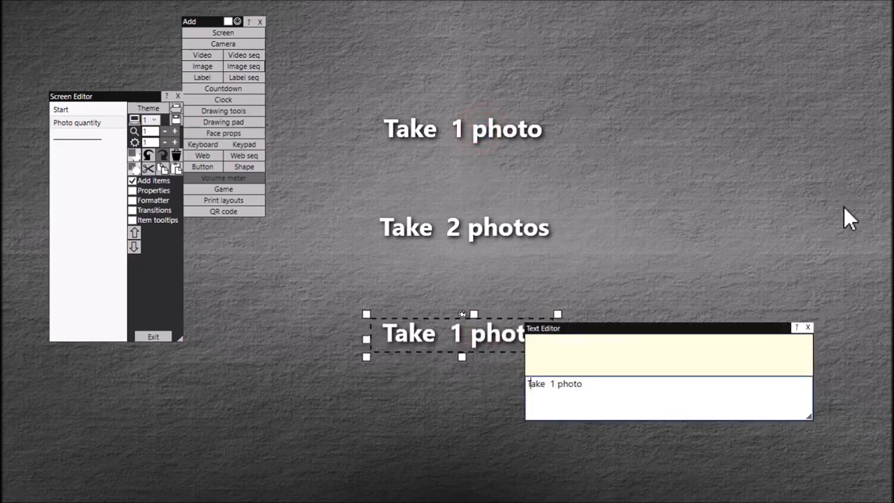
key("BackSpace")
type("3")
key("End")
key("BackSpace")
type("s")
key("BackSpace")
type("os")
left_click(574, 124)
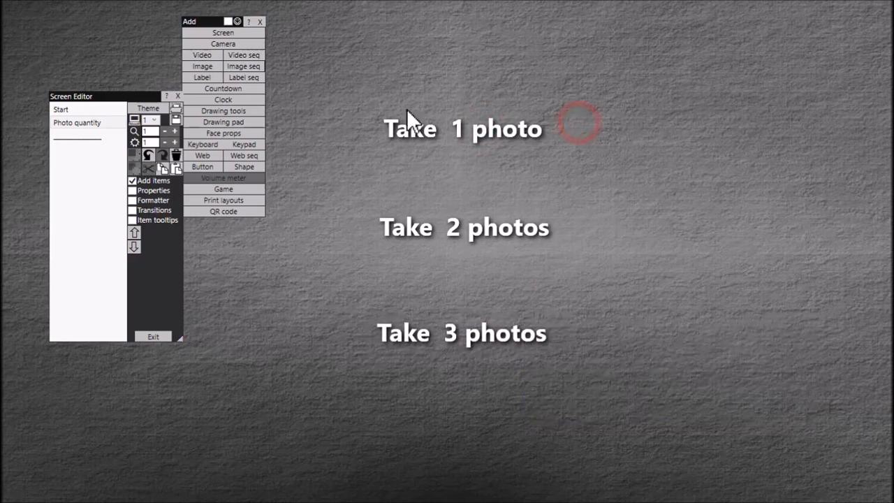
Add a label reading "Choose..." and place it above and to the left of the "Take 1 photo" label
left_click(211, 80)
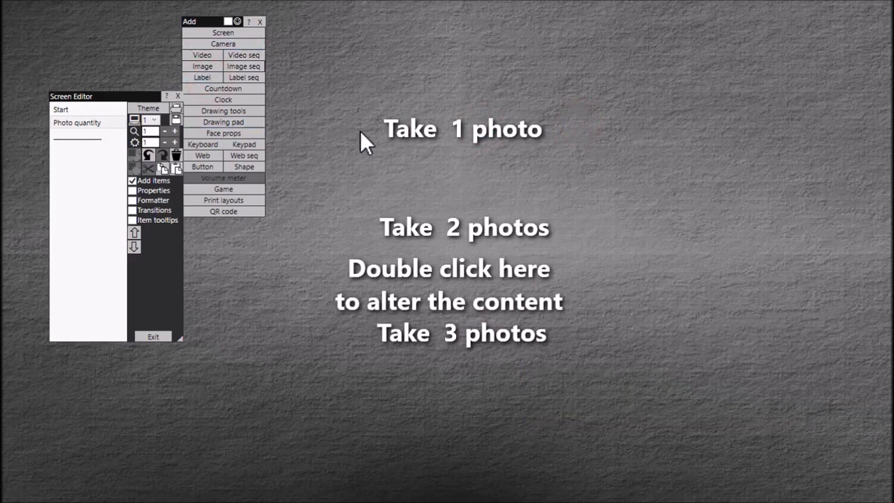
double_click(443, 293)
type("Choose...")
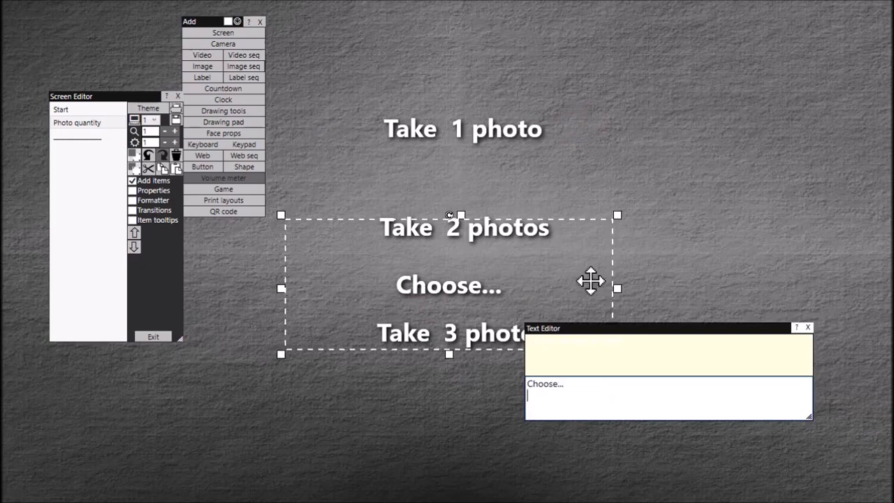
left_click(614, 351)
left_click_drag(451, 292, 281, 48)
Move the "Take 2 photos" and "Take 3 photos" labels lower to space the three choices more widely
left_click_drag(211, 19, 235, 193)
left_click_drag(460, 228, 460, 244)
left_click_drag(477, 341, 476, 374)
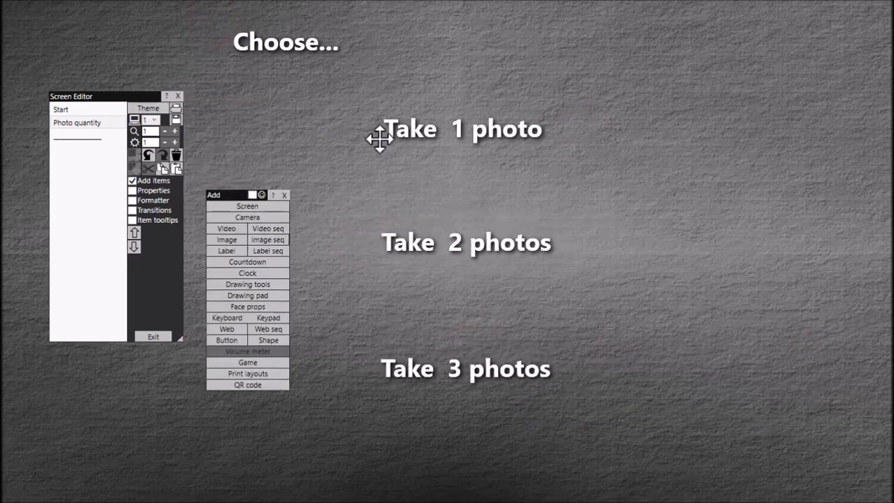
left_click_drag(229, 193, 240, 112)
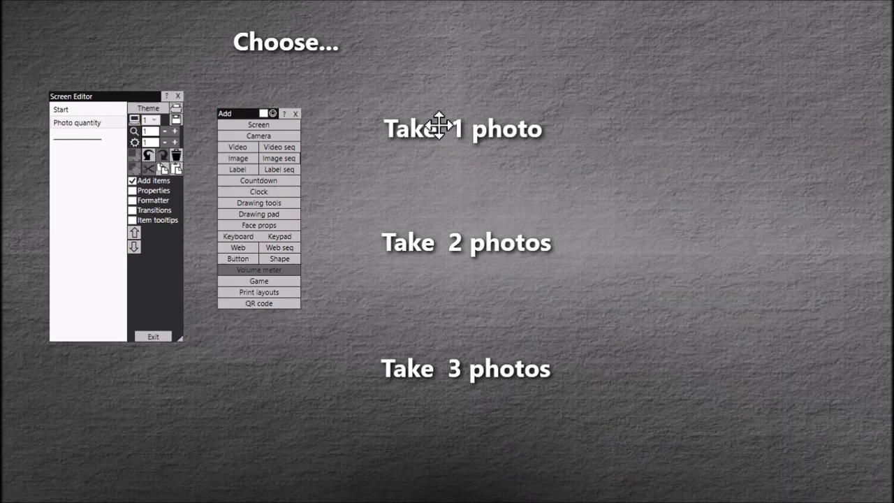
Set the click action of the "Take 1 photo" label to Play event
left_click(432, 127)
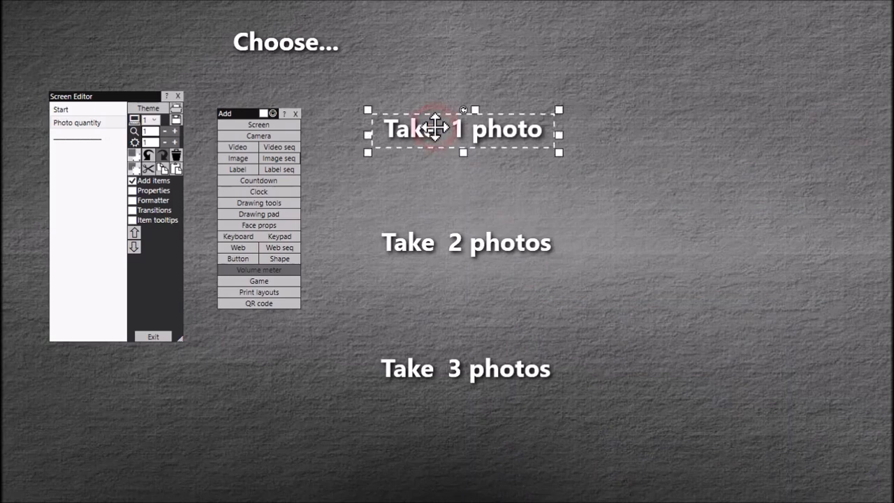
left_click(147, 191)
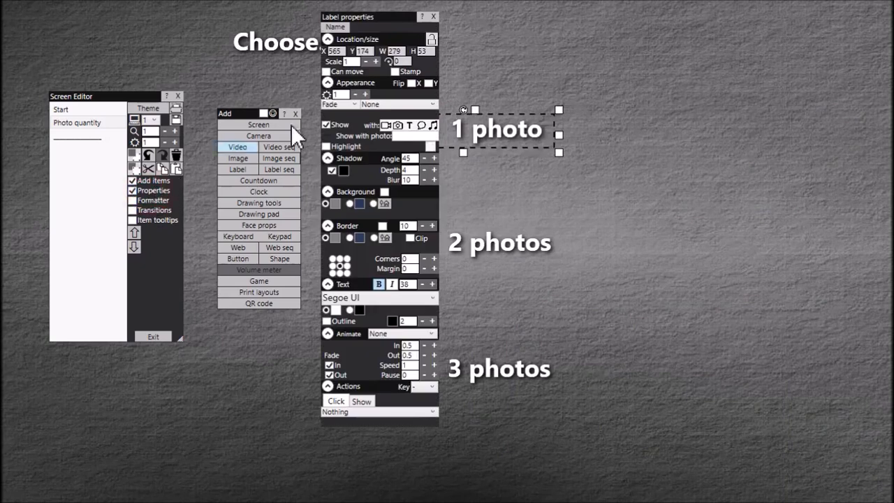
left_click(296, 113)
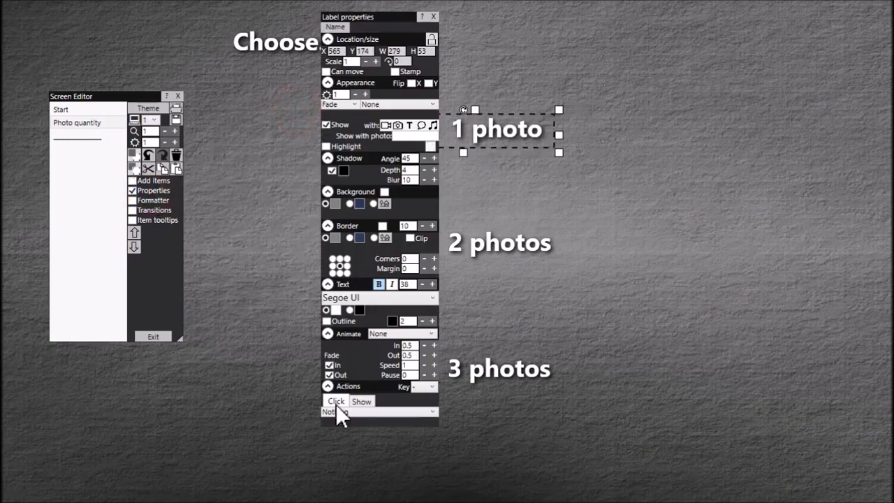
left_click(433, 411)
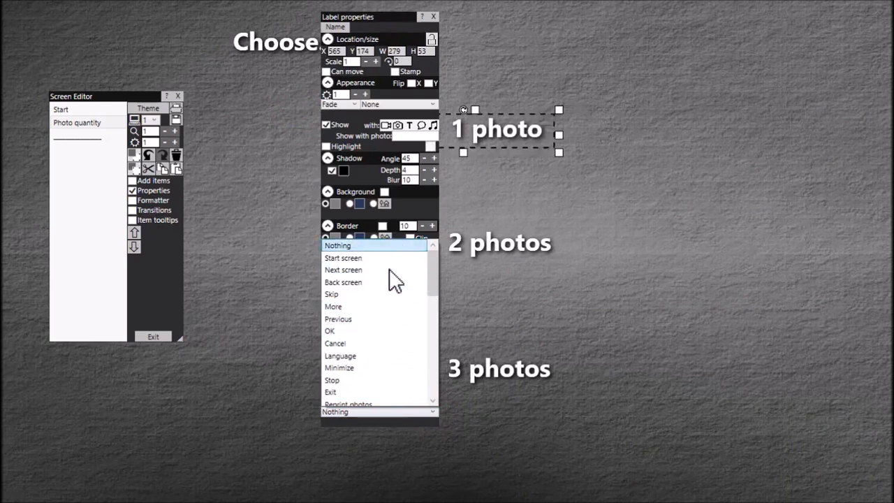
scroll(383, 307, "down", 1)
left_click(361, 381)
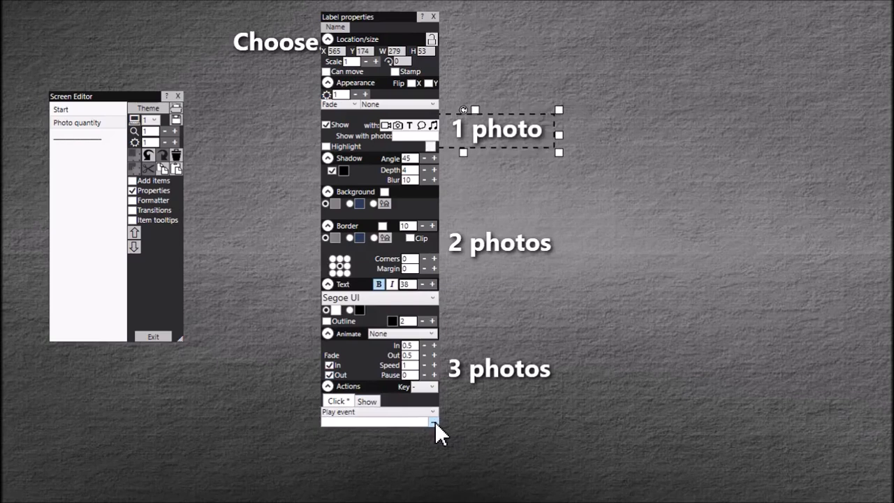
Choose 1photo.rbe from the RightBooth7 folder in Documents as the event played by the "Take 1 photo" label
left_click(433, 422)
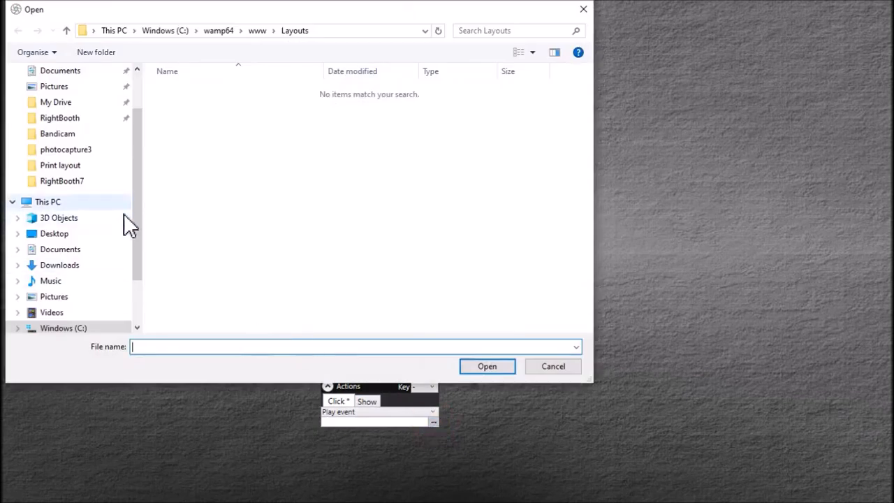
left_click(70, 250)
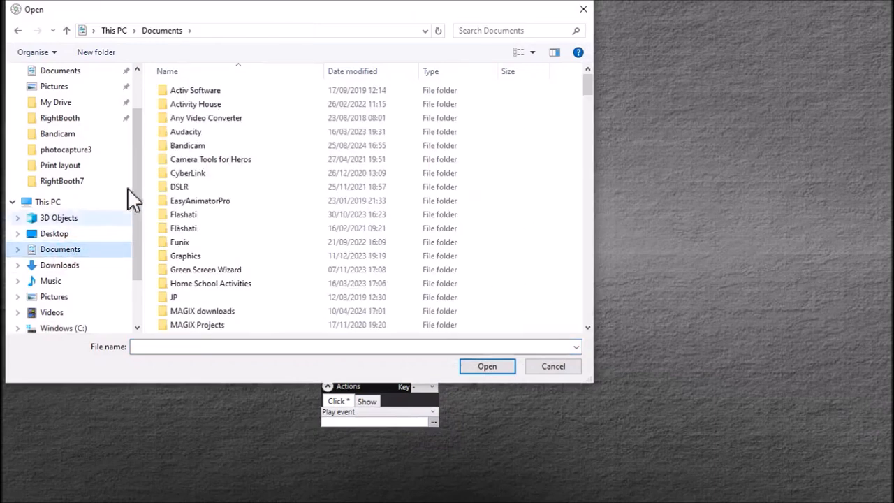
scroll(248, 276, "down", 5)
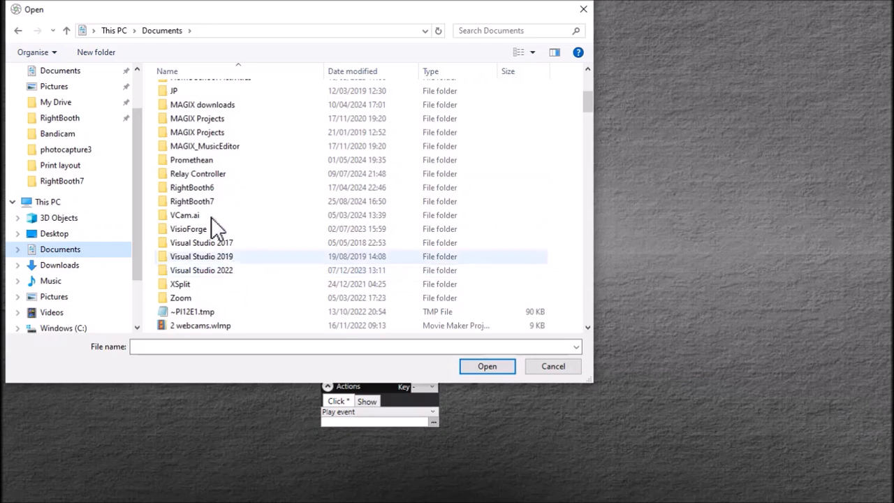
double_click(201, 201)
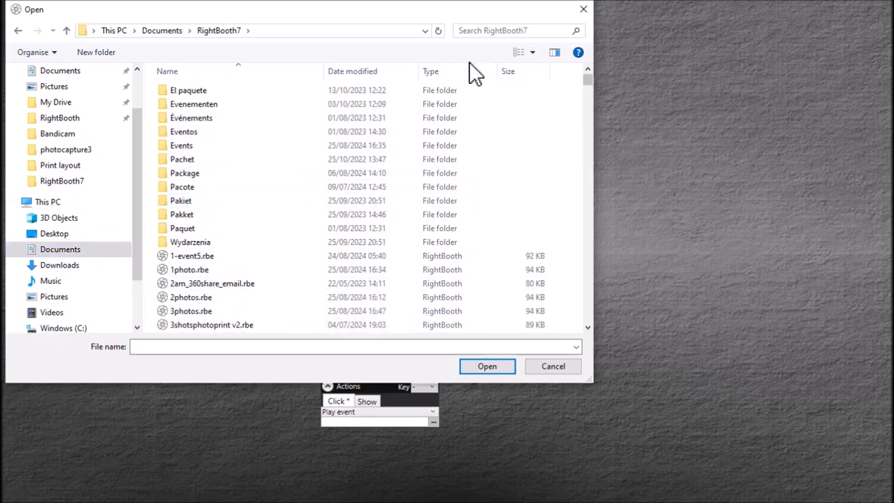
left_click(369, 71)
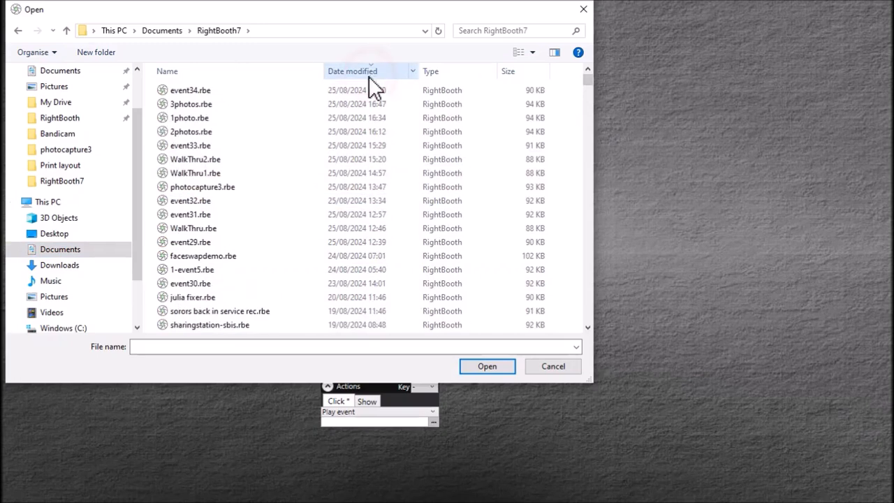
left_click(178, 119)
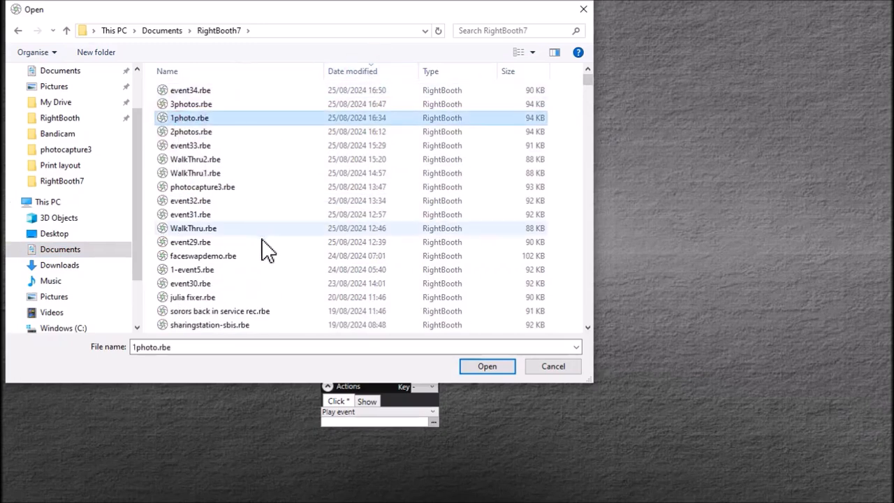
left_click(485, 369)
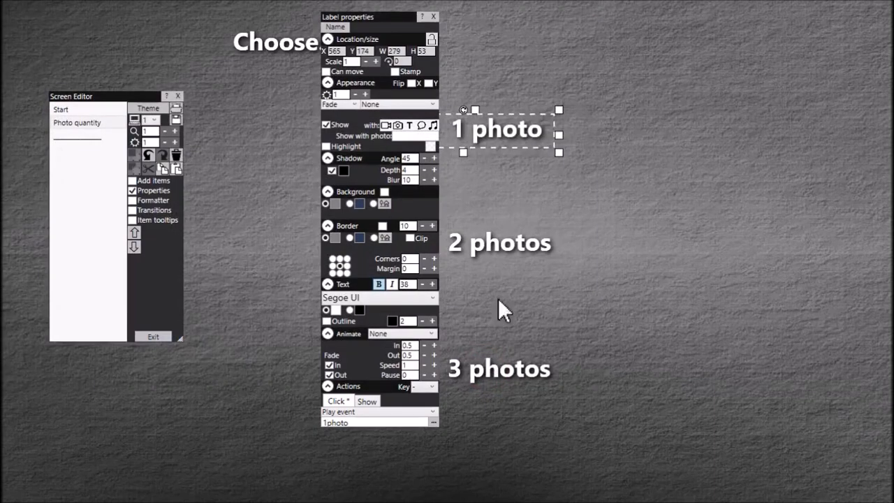
Set the click action of the "Take 2 photos" label to Play event
left_click(501, 230)
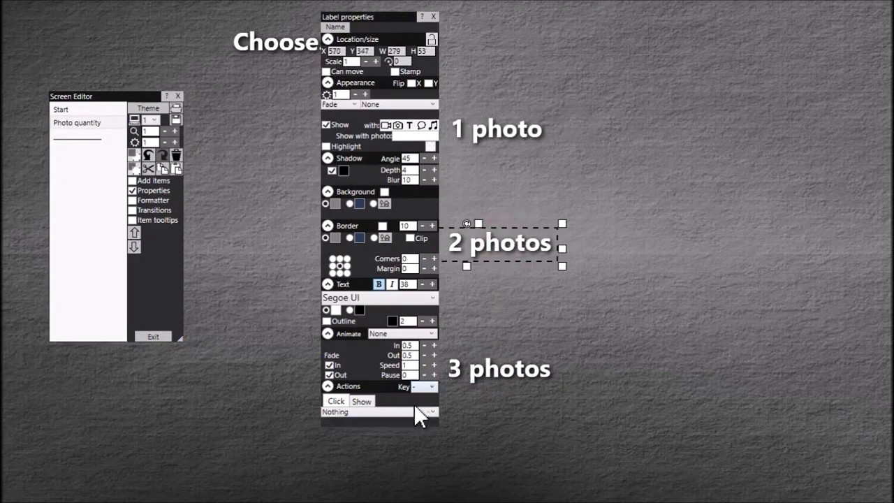
left_click(432, 412)
left_click_drag(434, 272, 434, 301)
left_click(398, 307)
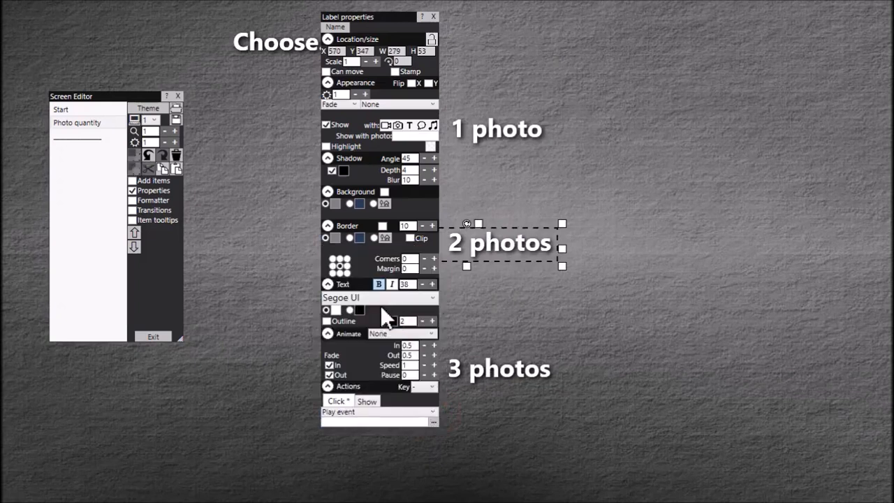
Choose 2photos.rbe from the RightBooth7 folder as the event played by the "Take 2 photos" label
left_click(432, 422)
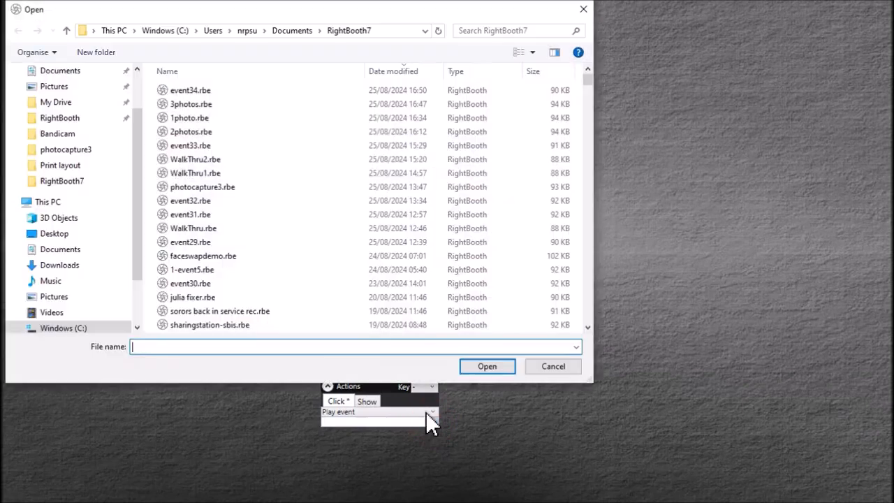
left_click(196, 132)
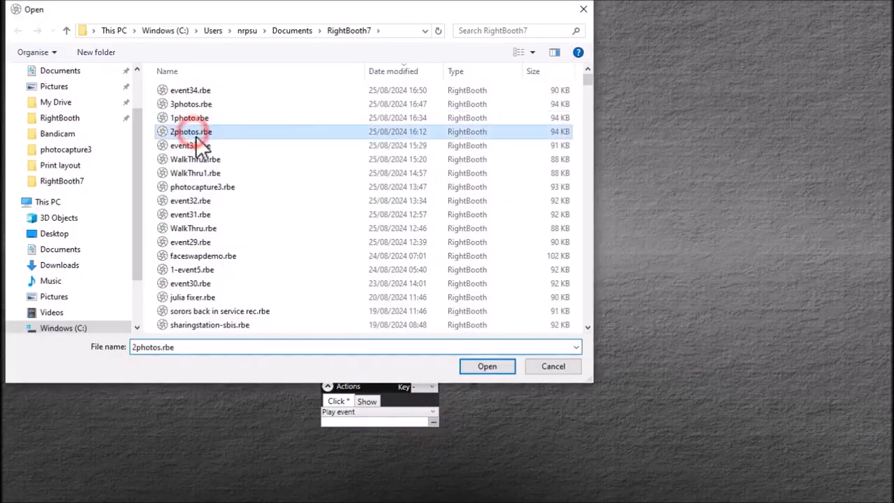
left_click(490, 369)
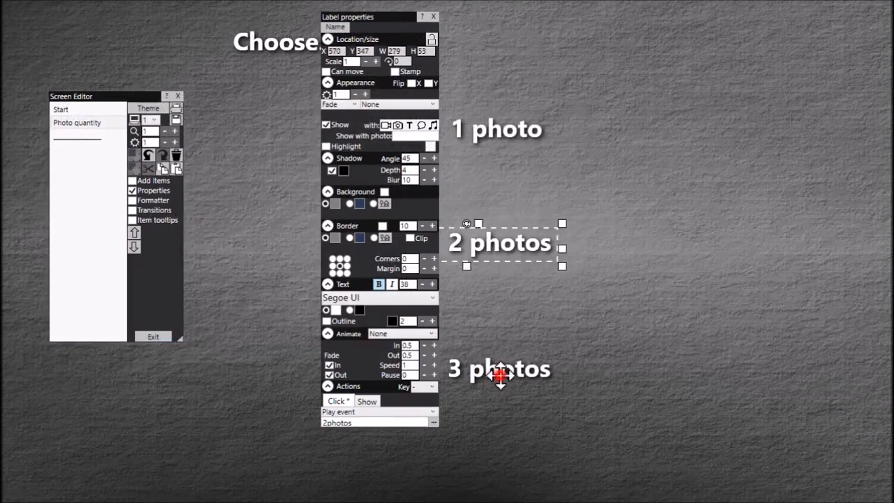
Set the click action of the "Take 3 photos" label to Play event with 3photos.rbe as its event
left_click(493, 366)
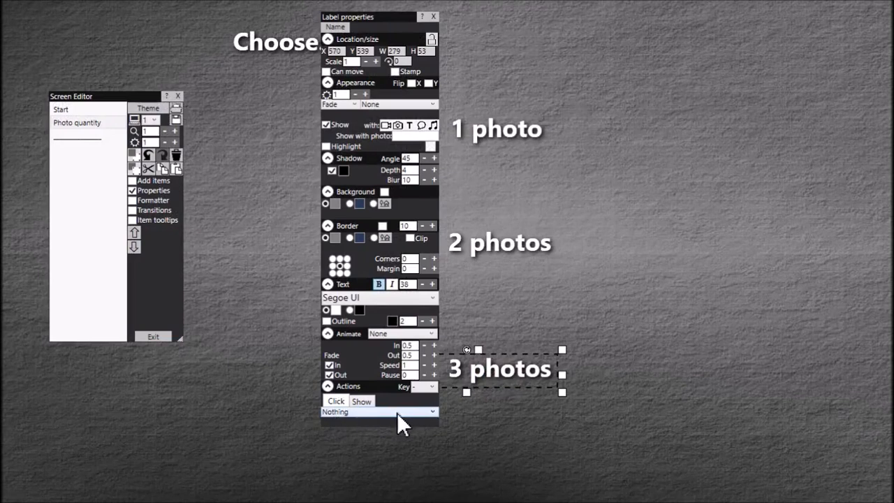
left_click(433, 412)
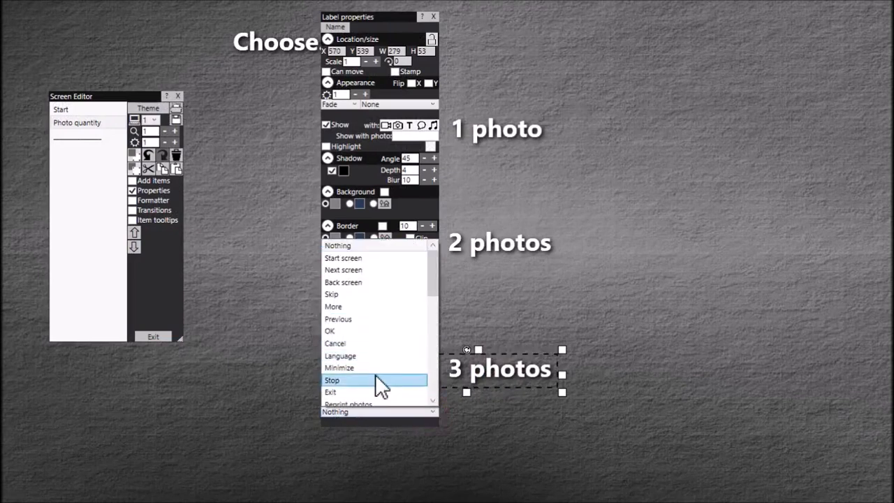
scroll(375, 380, "down", 2)
left_click(359, 342)
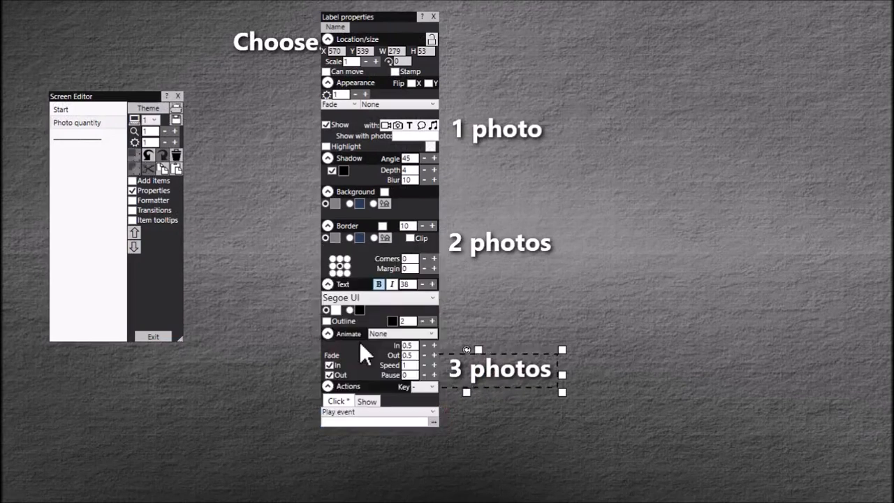
left_click(433, 423)
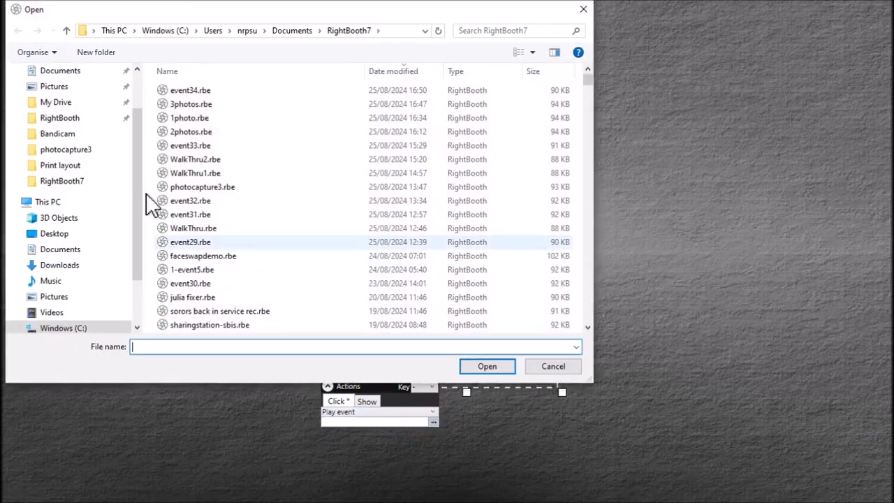
left_click(187, 104)
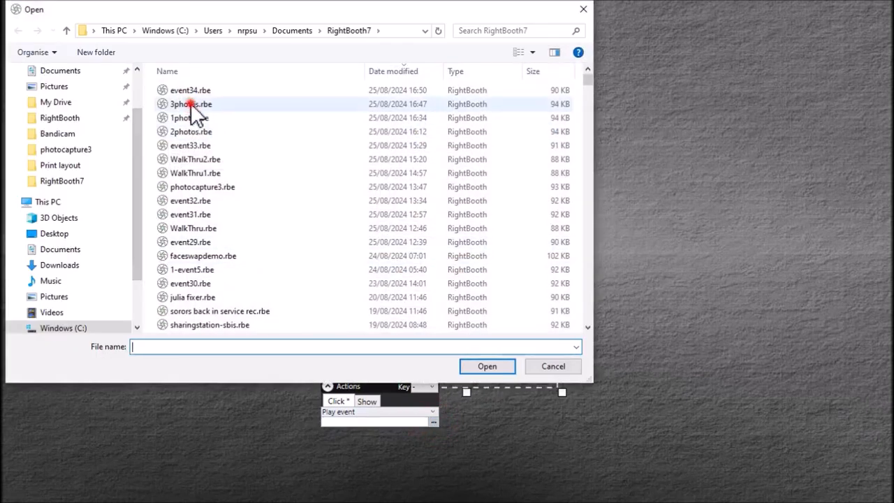
left_click(499, 372)
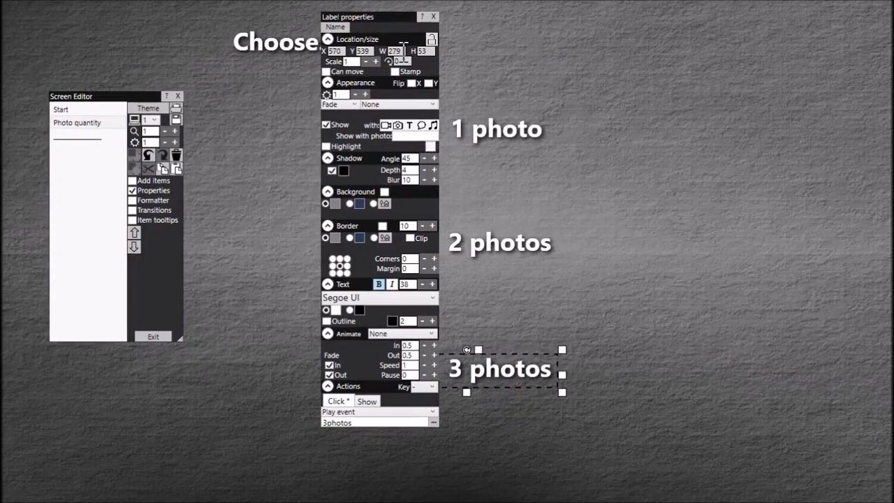
Leave the screen editor and save the event under the new name photomenu.rbe in the RightBooth7 folder
left_click_drag(403, 15, 274, 59)
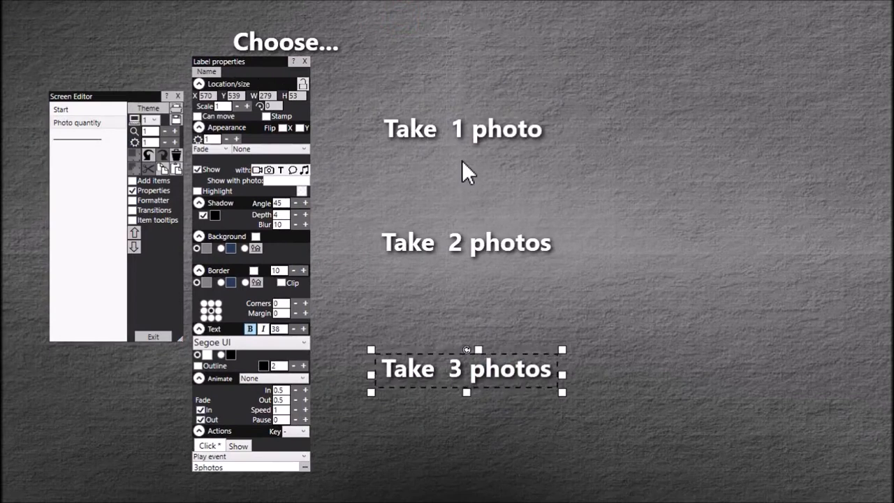
left_click(159, 339)
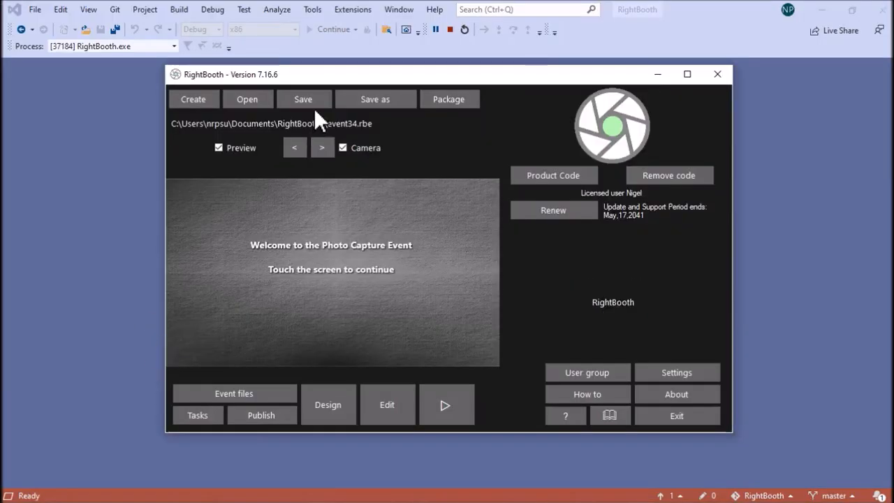
left_click(373, 99)
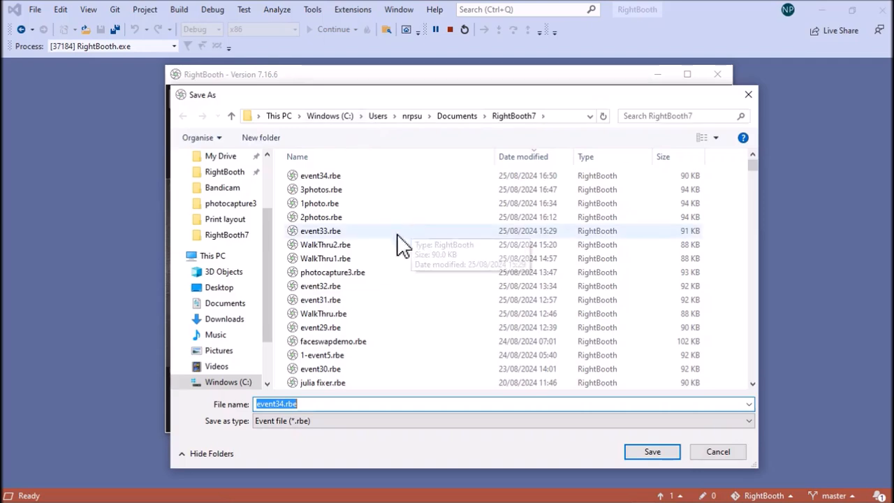
type("photomenu")
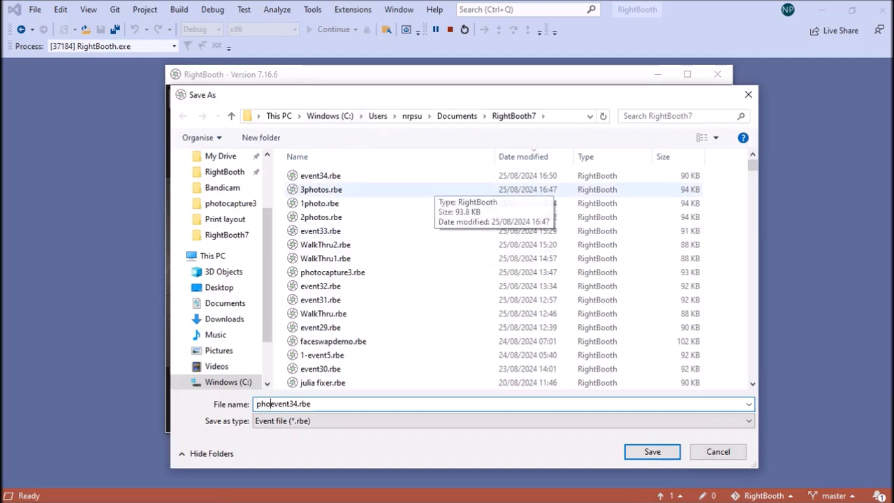
key("Delete")
key("Delete")
key("Delete")
key("Delete")
key("Delete")
key("Delete")
key("Delete")
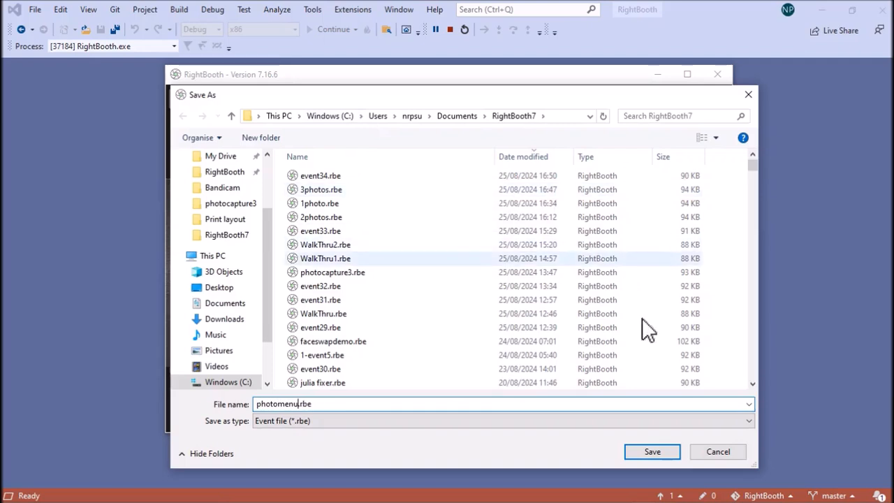
left_click(670, 451)
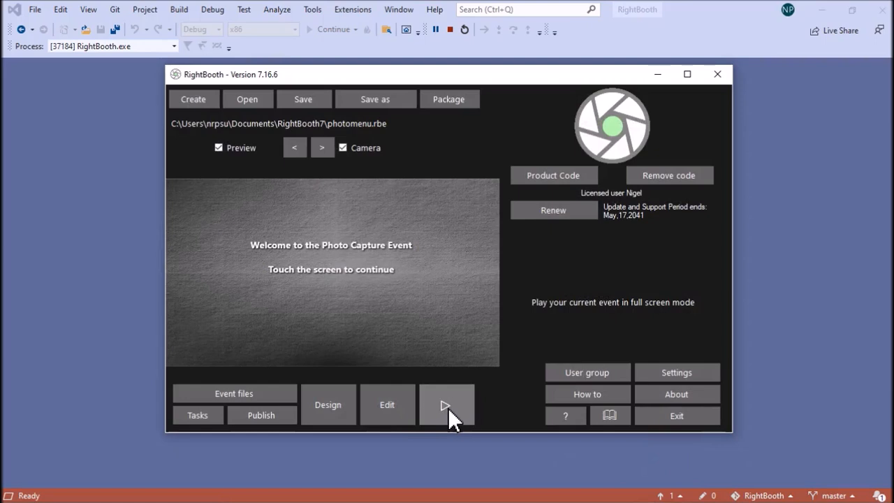
Play the photomenu event, test the "Take 1 photo" choice, and exit playback
left_click(449, 407)
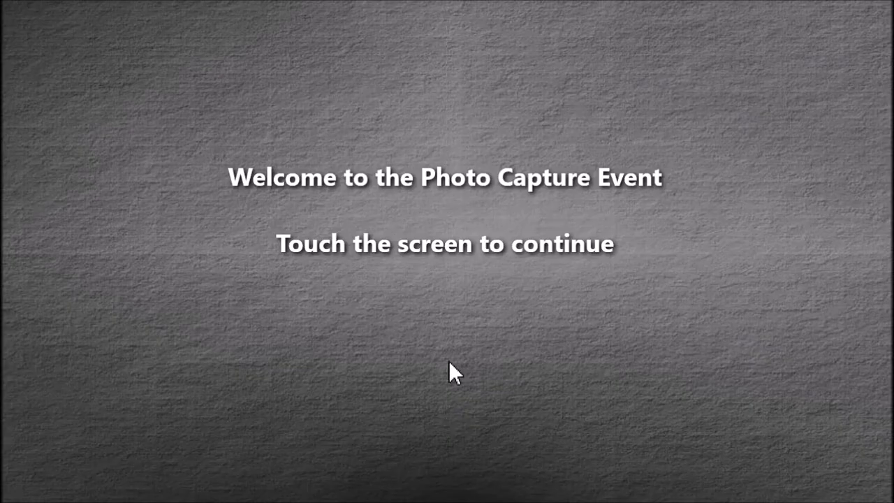
left_click(449, 361)
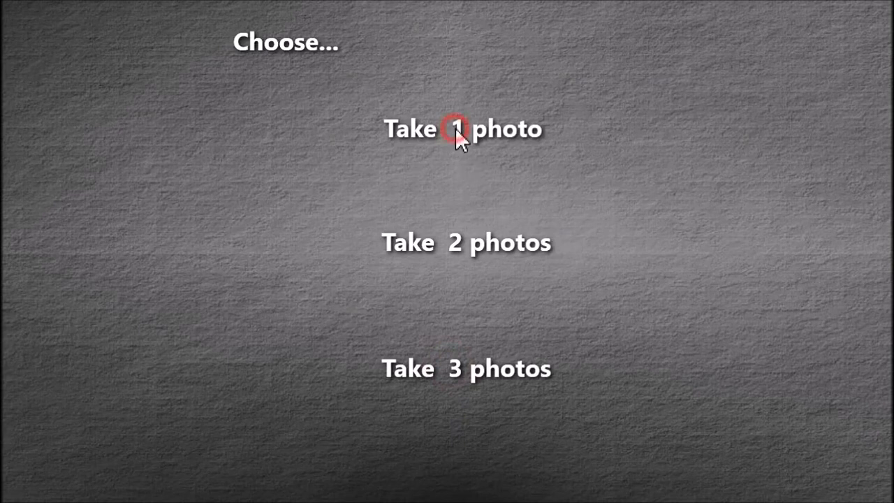
left_click(455, 129)
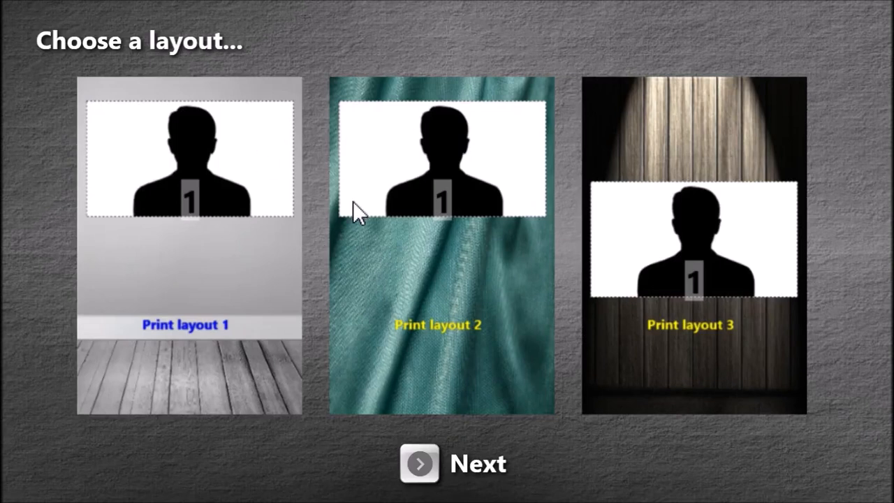
key("Escape")
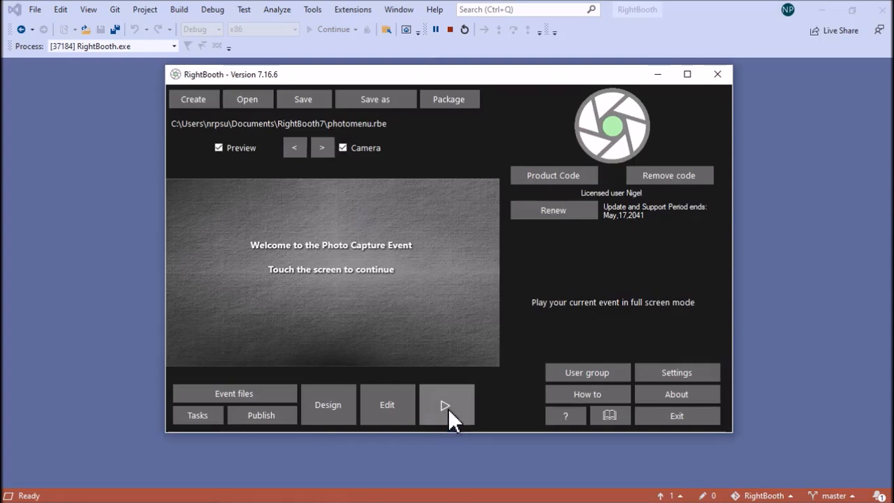
Play the photomenu event again, test the "Take 2 photos" choice, and exit playback
left_click(449, 410)
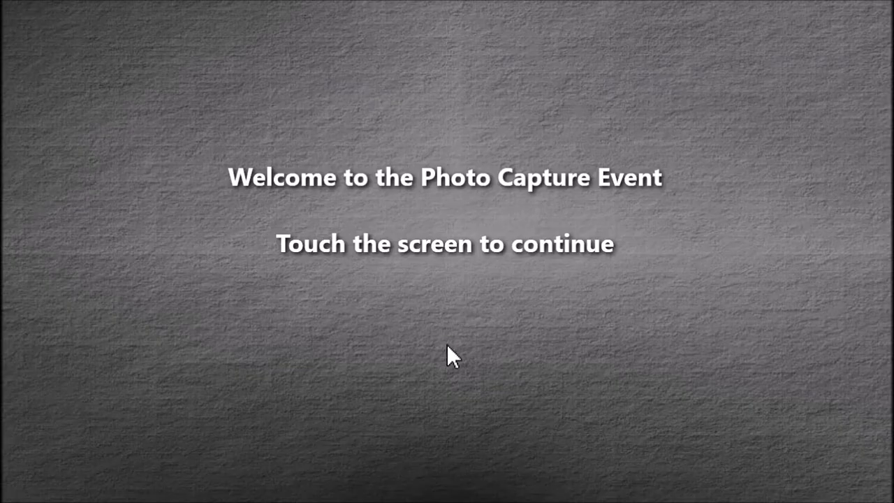
left_click(446, 343)
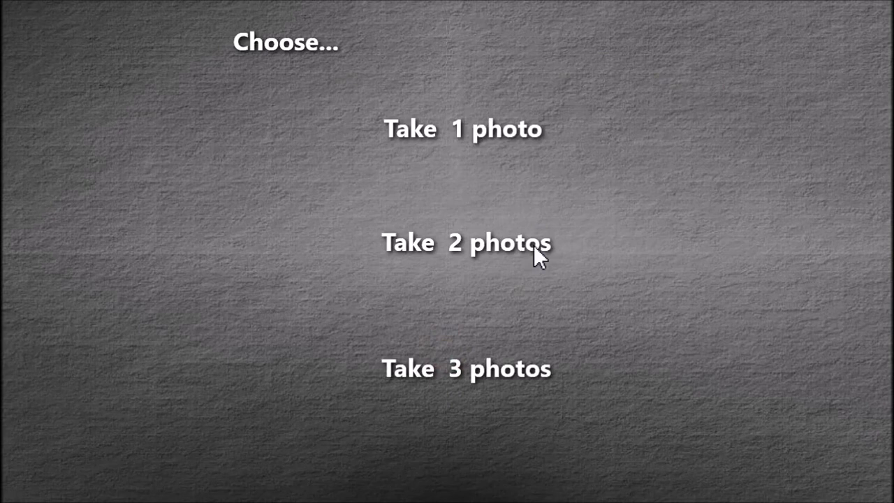
left_click(487, 257)
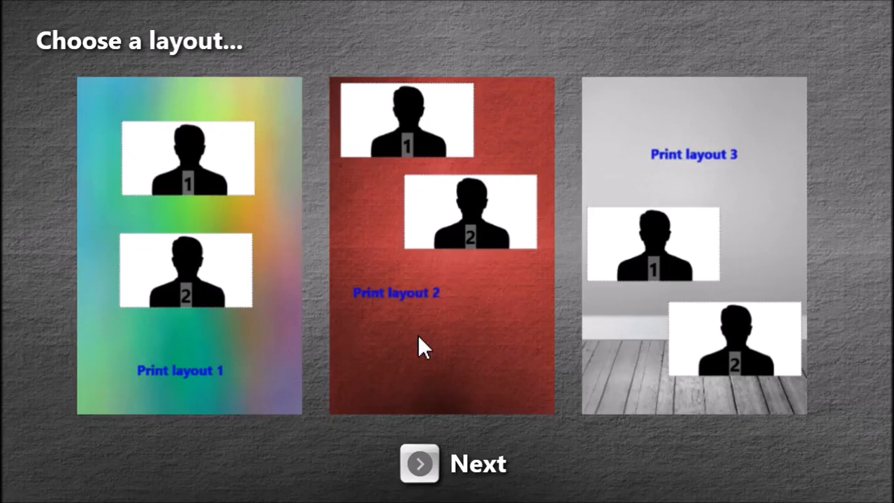
key("Escape")
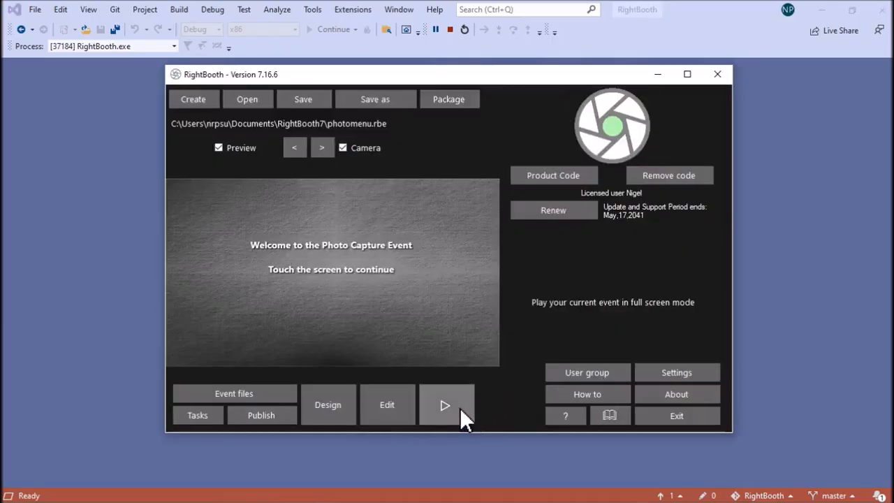
Play the photomenu event once more, test the "Take 3 photos" choice, and exit playback
left_click(459, 408)
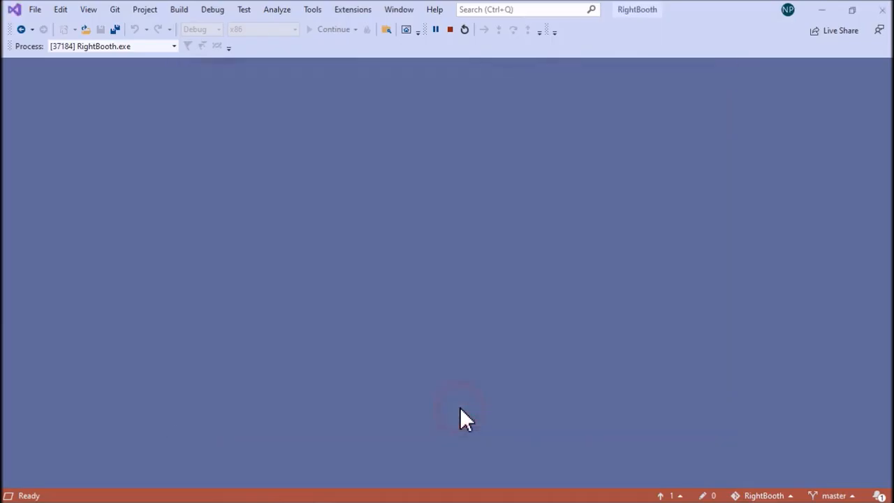
left_click(434, 342)
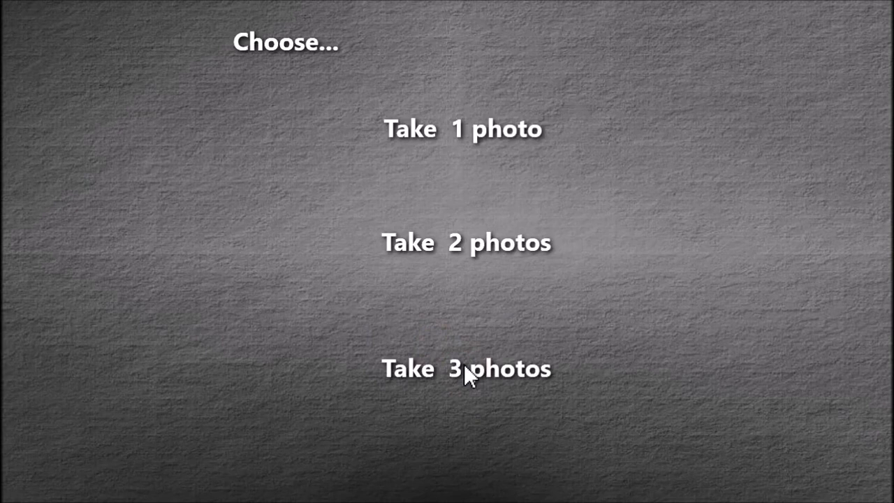
left_click(464, 366)
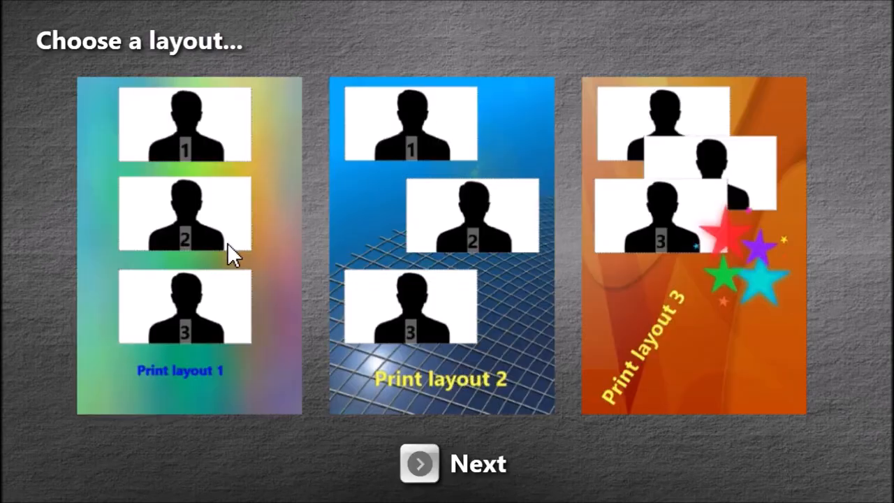
key("Escape")
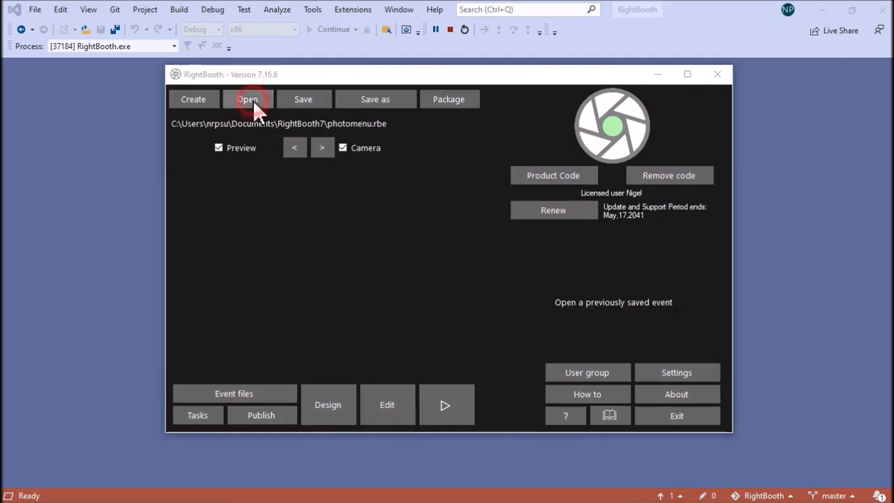
Open the saved event 1photo.rbe from the RightBooth7 folder
left_click(253, 100)
left_click(356, 218)
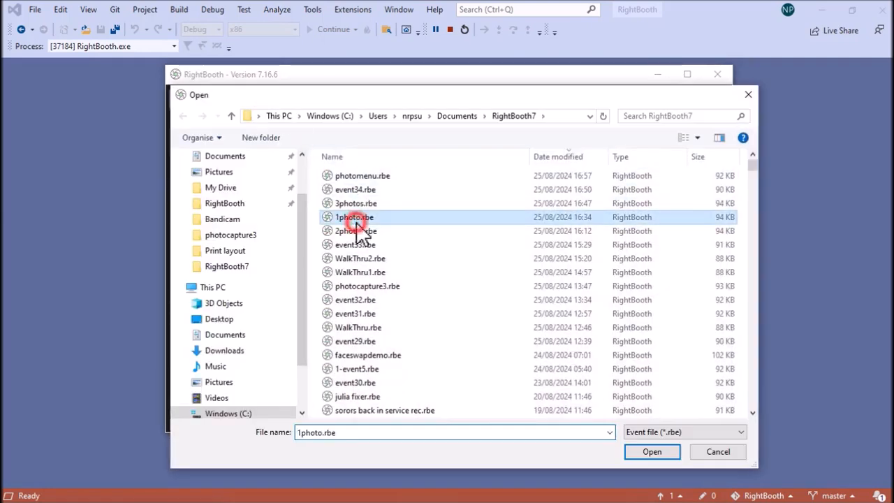
left_click(672, 458)
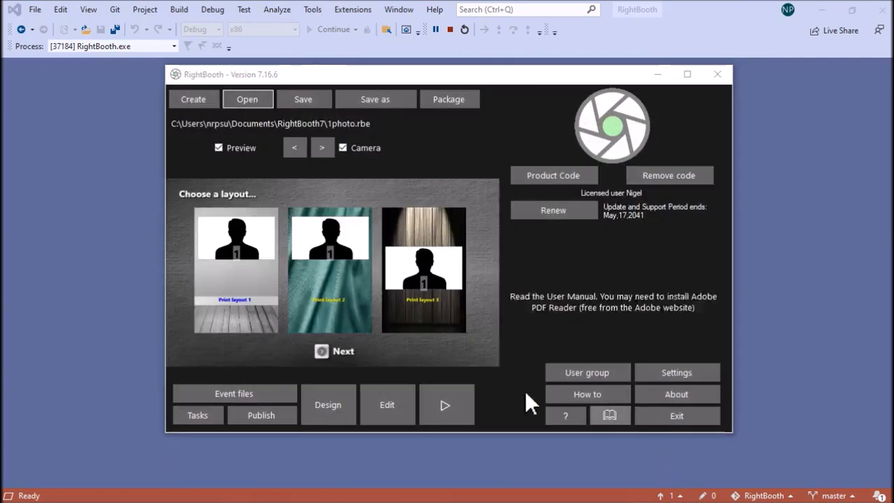
Set the 1photo event flow to Previous event on completion, on cancel or interrupt, and on timeout, and save the event
left_click(346, 406)
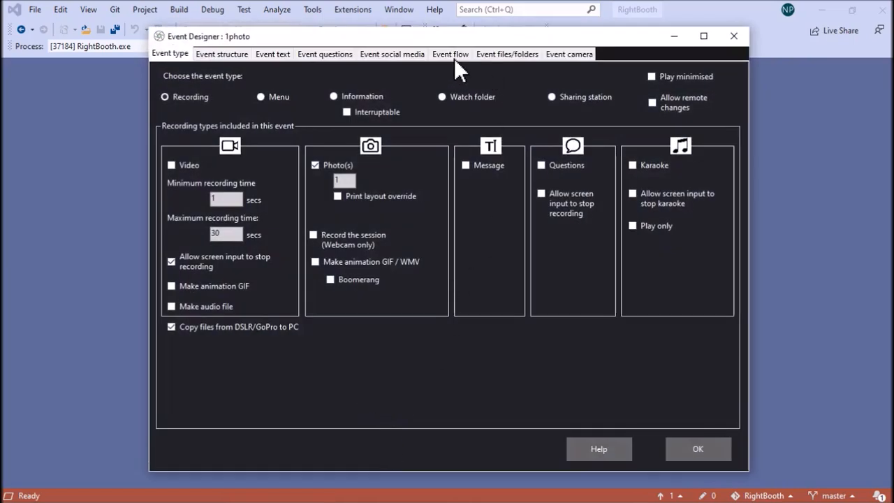
left_click(451, 55)
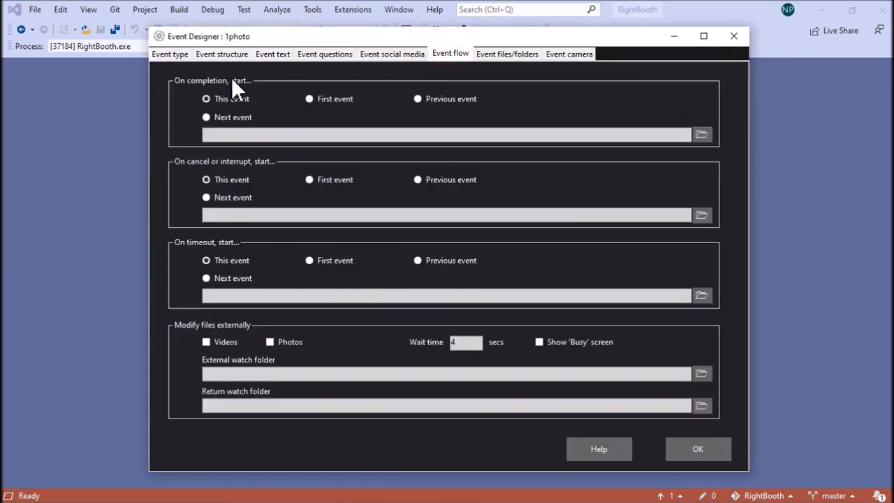
left_click(444, 100)
left_click(430, 180)
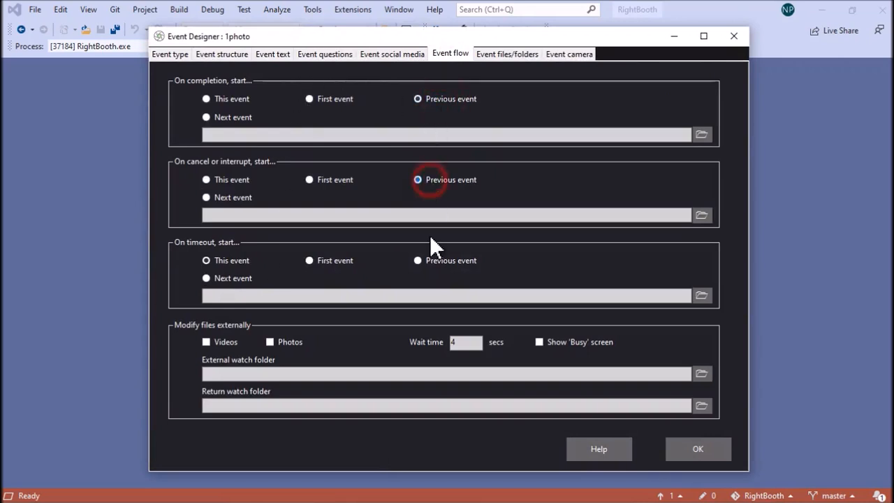
left_click(433, 260)
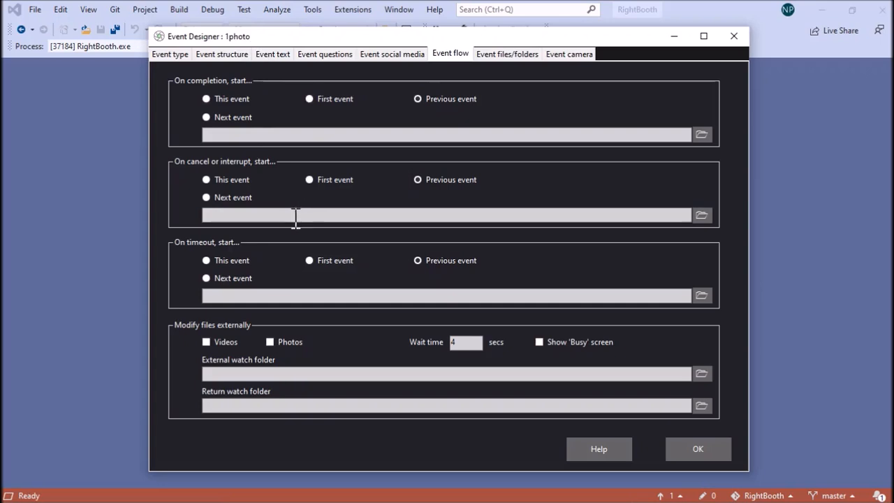
left_click(697, 450)
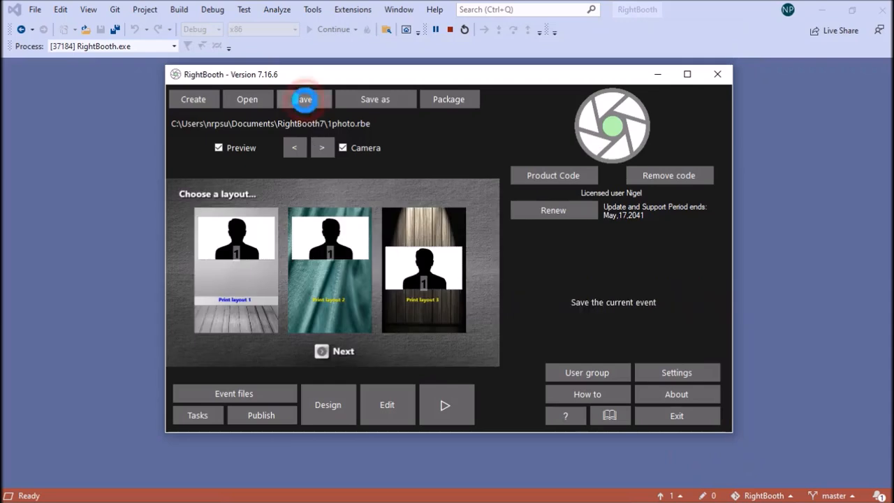
Open the saved event 2photos.rbe from the RightBooth7 folder
left_click(246, 101)
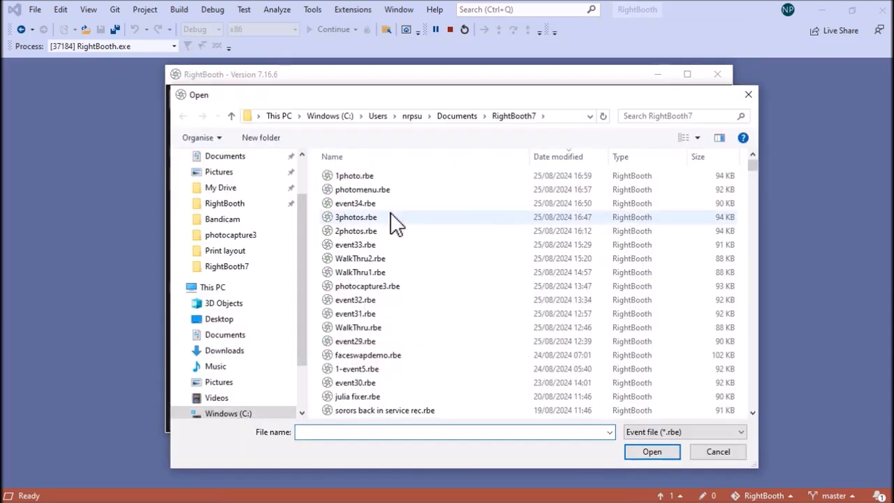
left_click(347, 231)
left_click(640, 457)
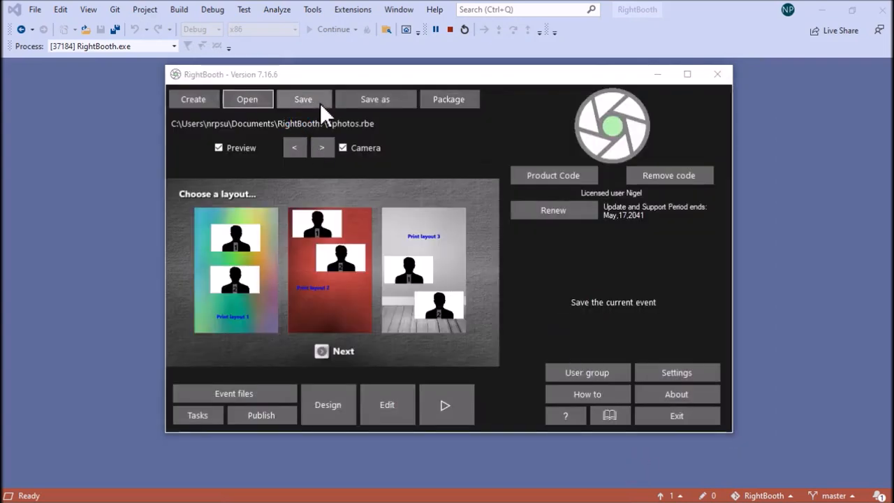
Set the 2photos event flow to Previous event on completion, on cancel or interrupt, and on timeout, and save the event
left_click(327, 407)
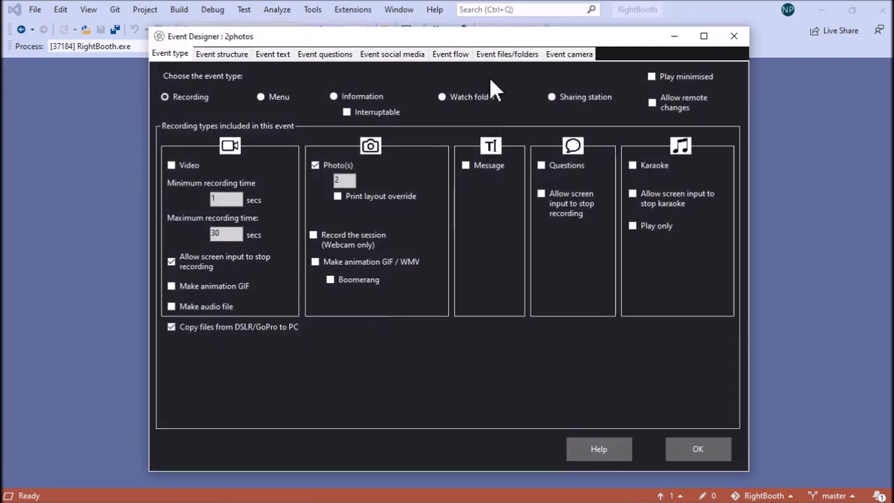
left_click(456, 53)
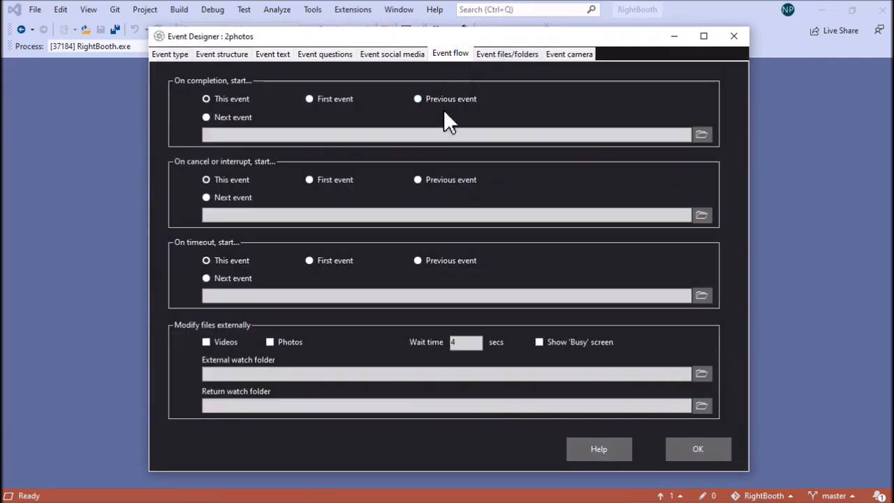
left_click(443, 100)
left_click(435, 185)
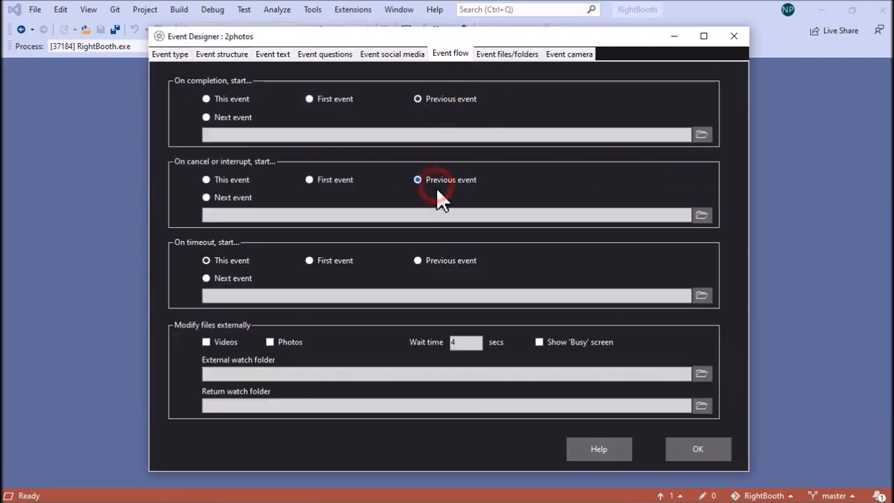
left_click(435, 261)
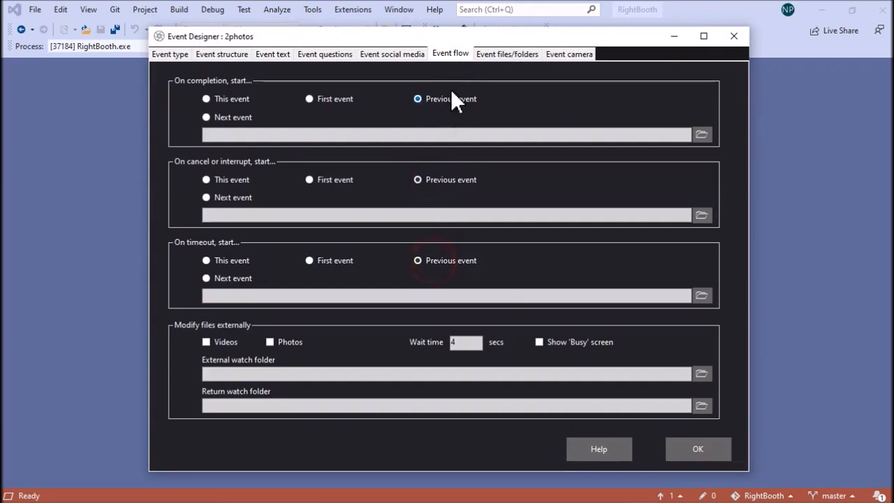
left_click(698, 448)
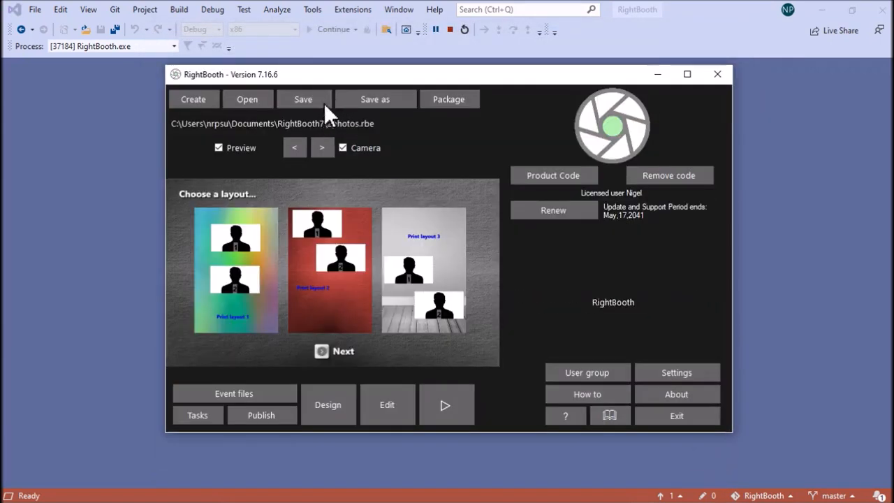
Open the saved event 3photos.rbe from the RightBooth7 folder
left_click(256, 102)
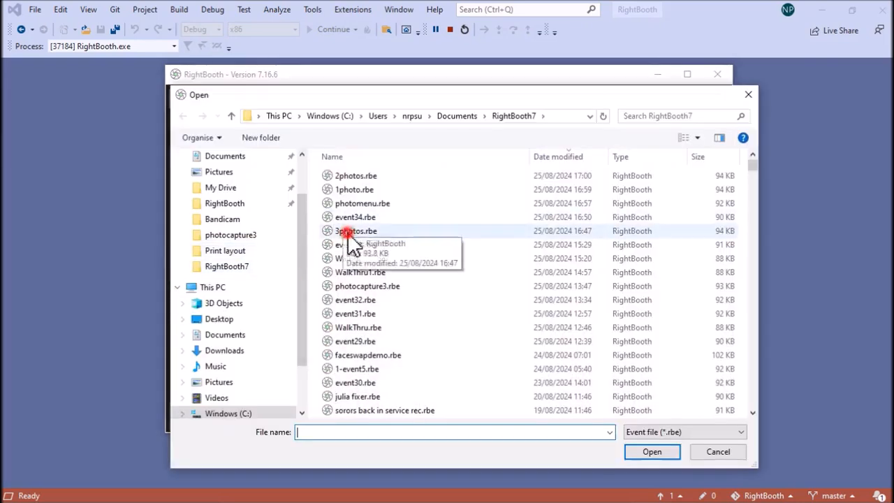
left_click(352, 231)
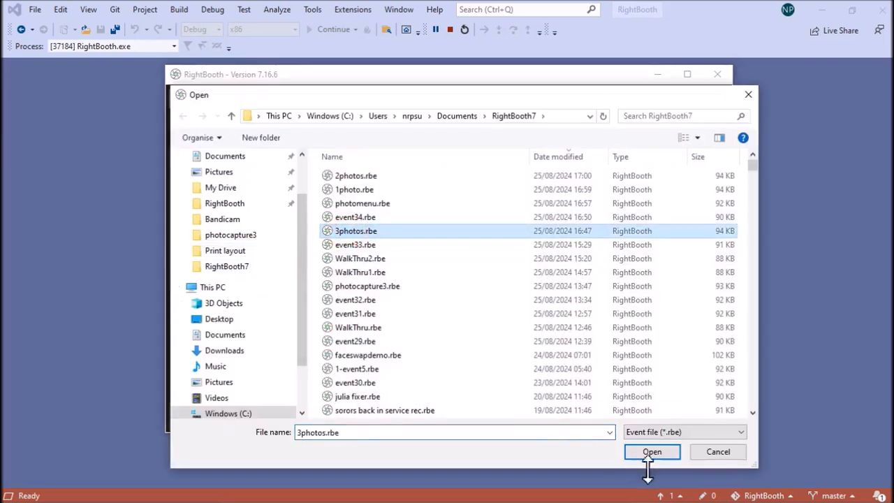
left_click(656, 452)
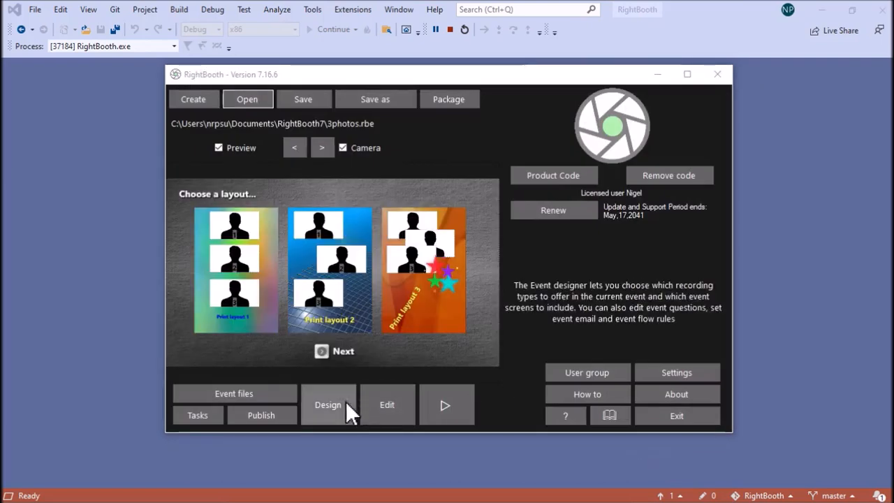
Set the 3photos event flow to Previous event on completion, on cancel or interrupt, and on timeout, and save the event
left_click(343, 401)
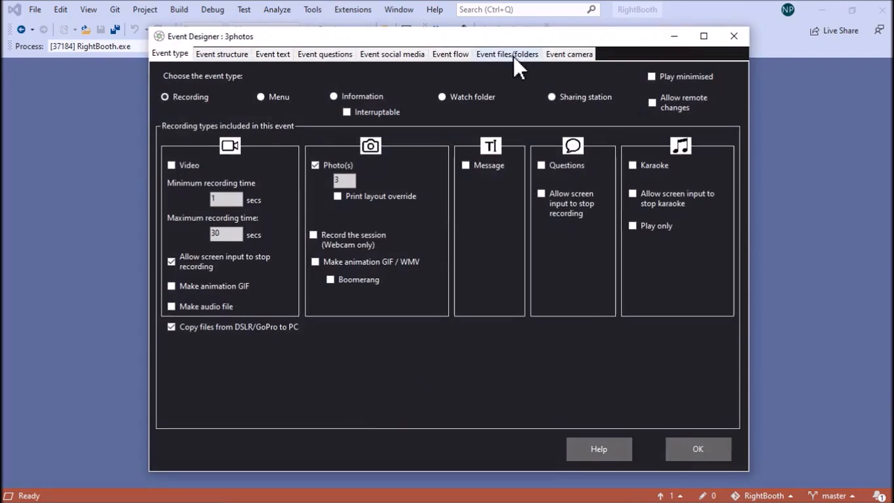
left_click(458, 54)
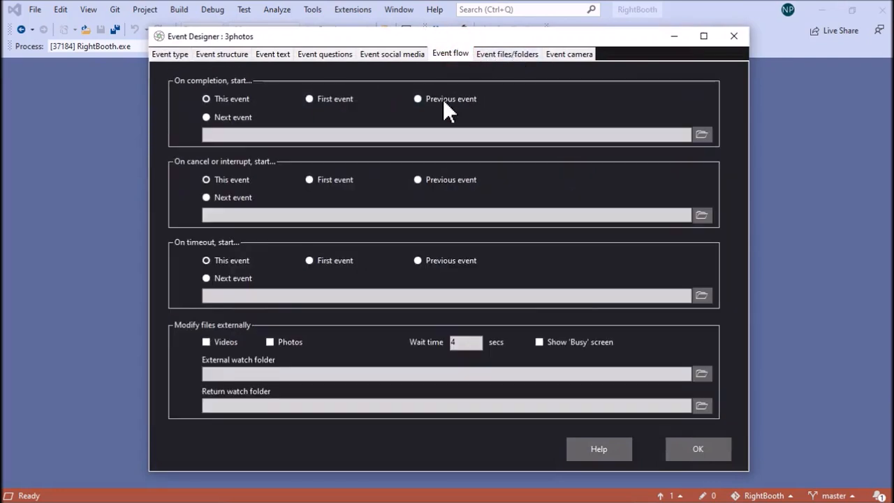
left_click(444, 100)
left_click(452, 181)
left_click(449, 261)
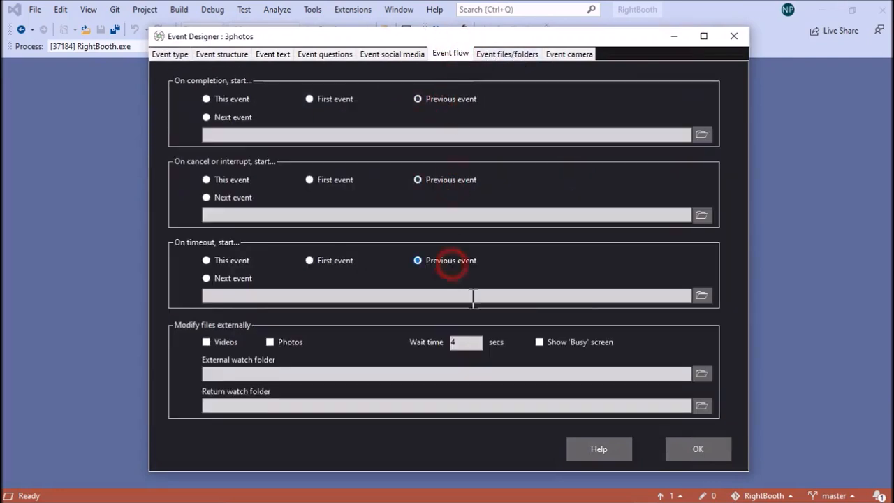
left_click(703, 450)
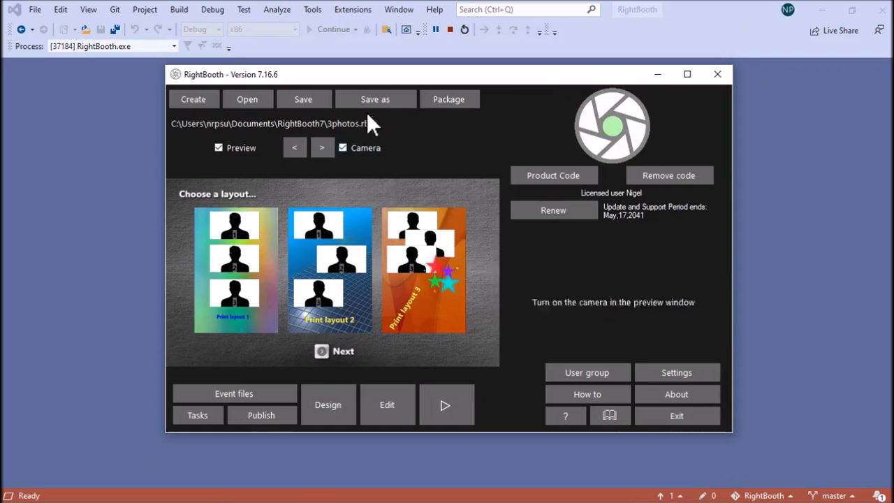
left_click(309, 95)
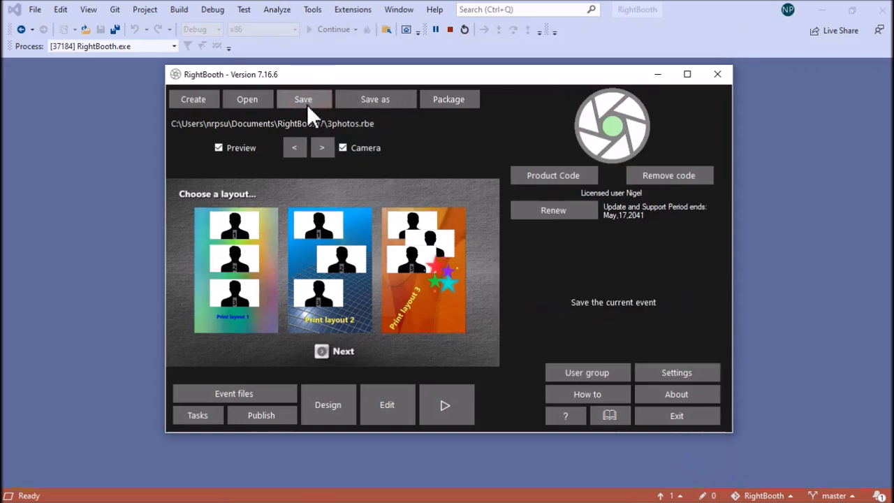
Open the saved event photomenu.rbe from the RightBooth7 folder
left_click(253, 101)
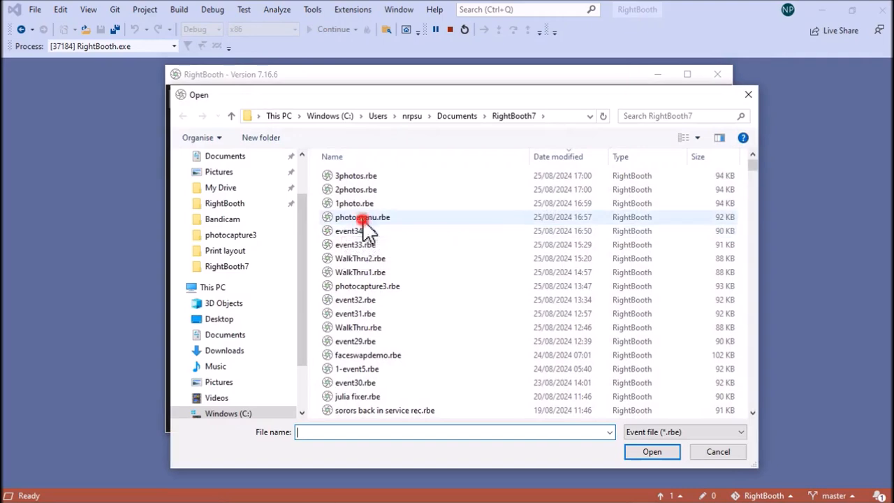
left_click(362, 217)
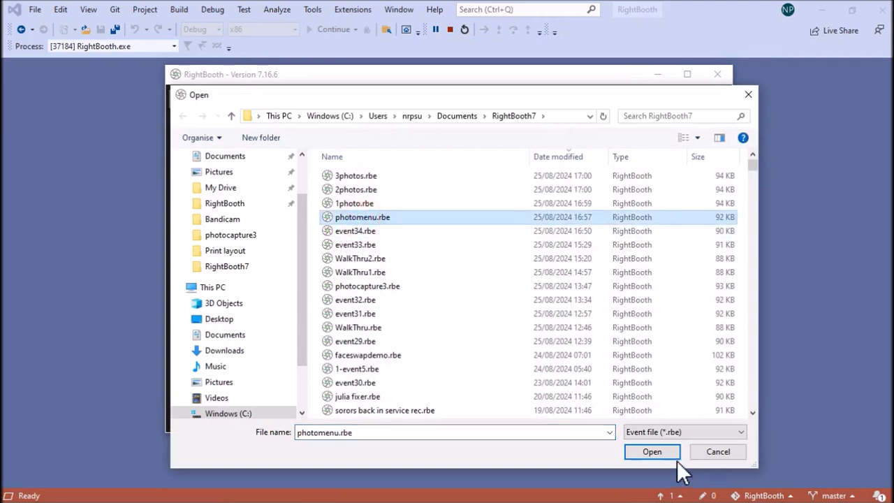
left_click(646, 456)
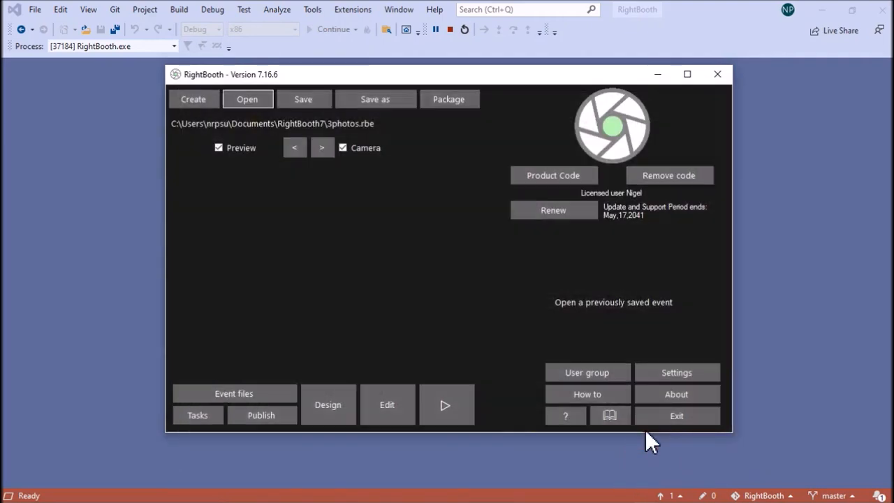